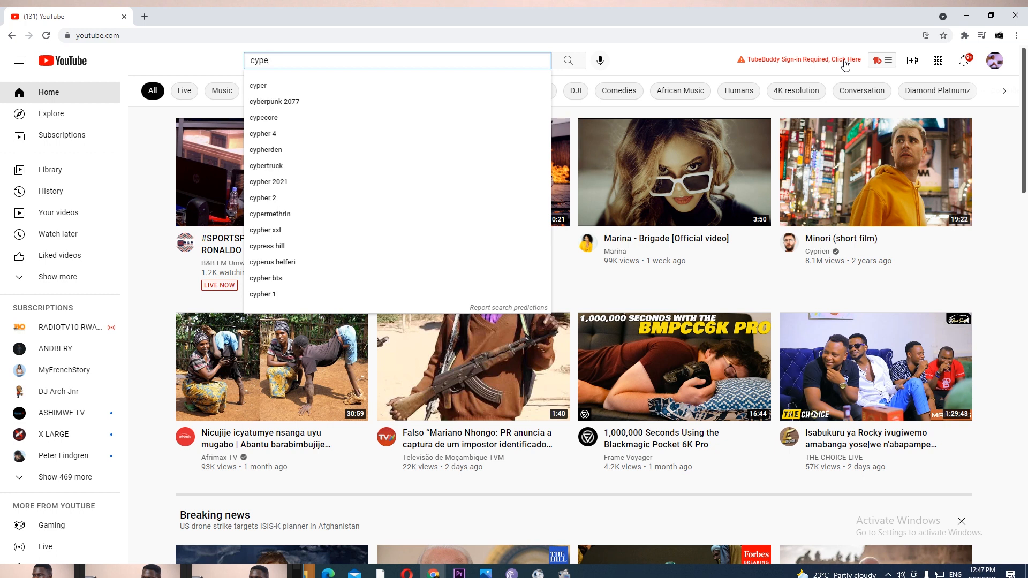
Step: Search YouTube for "cyprien films"
{"action": "type", "text": "c"}
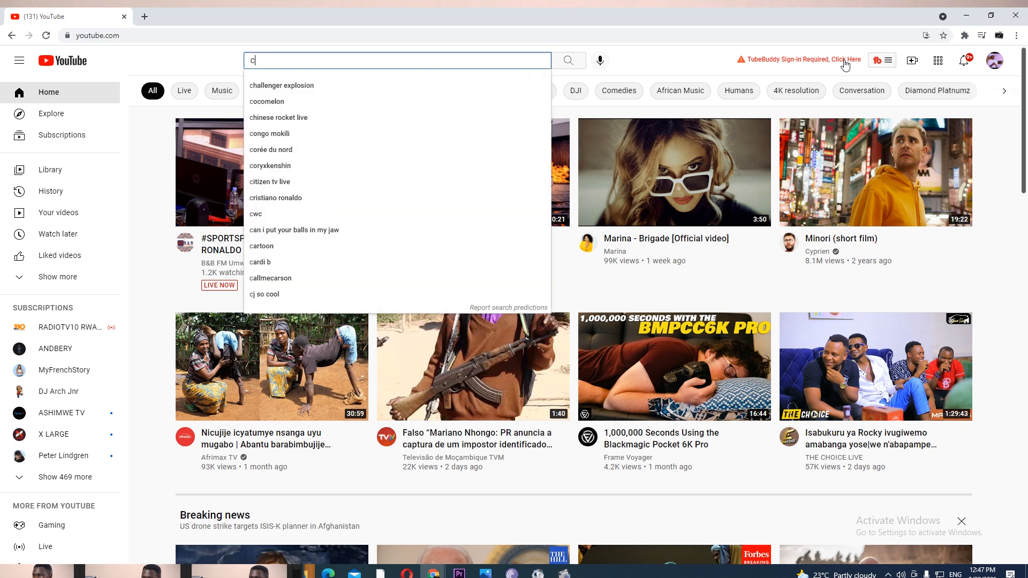
{"action": "type", "text": "ypr"}
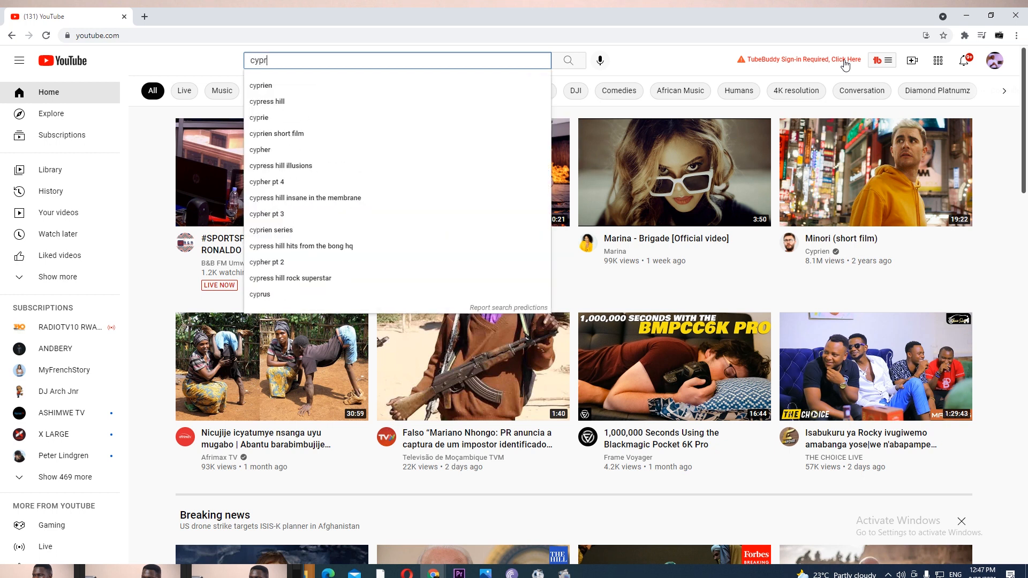
{"action": "type", "text": "ien films"}
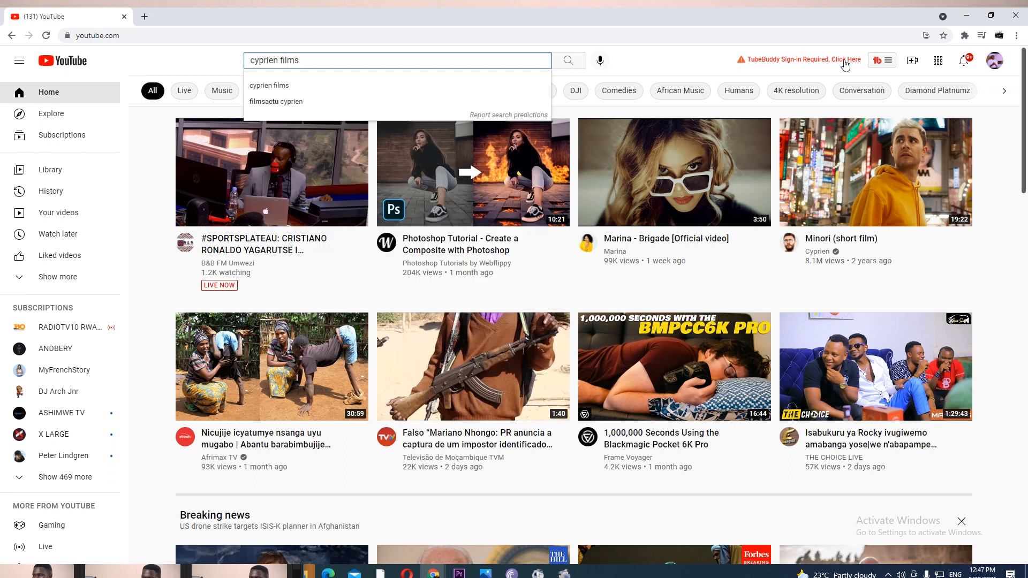
{"action": "key", "text": "Return"}
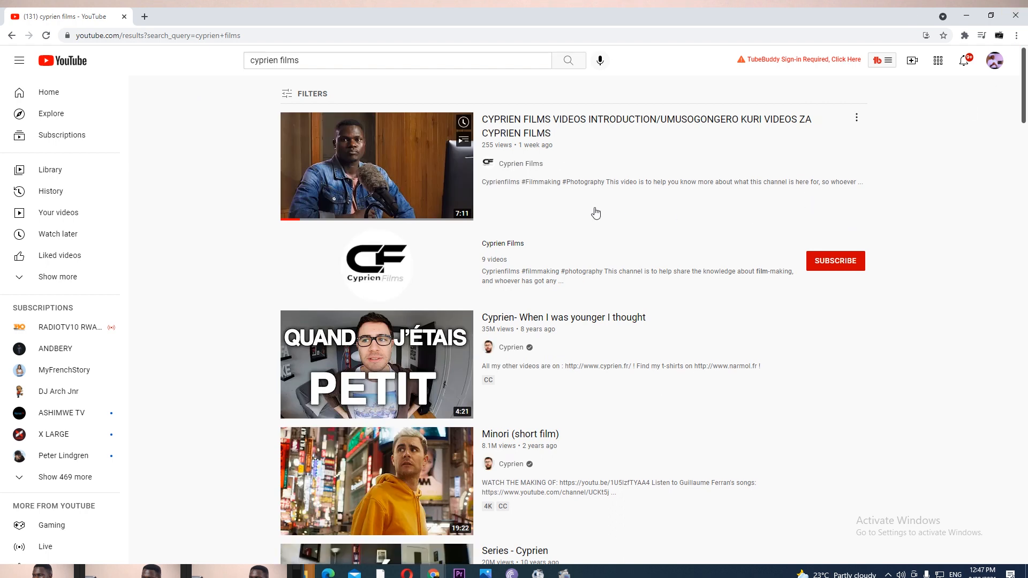
Step: Open the Cyprien Films channel, subscribe to it and turn on all notifications
{"action": "left_click", "coordinate": [517, 173]}
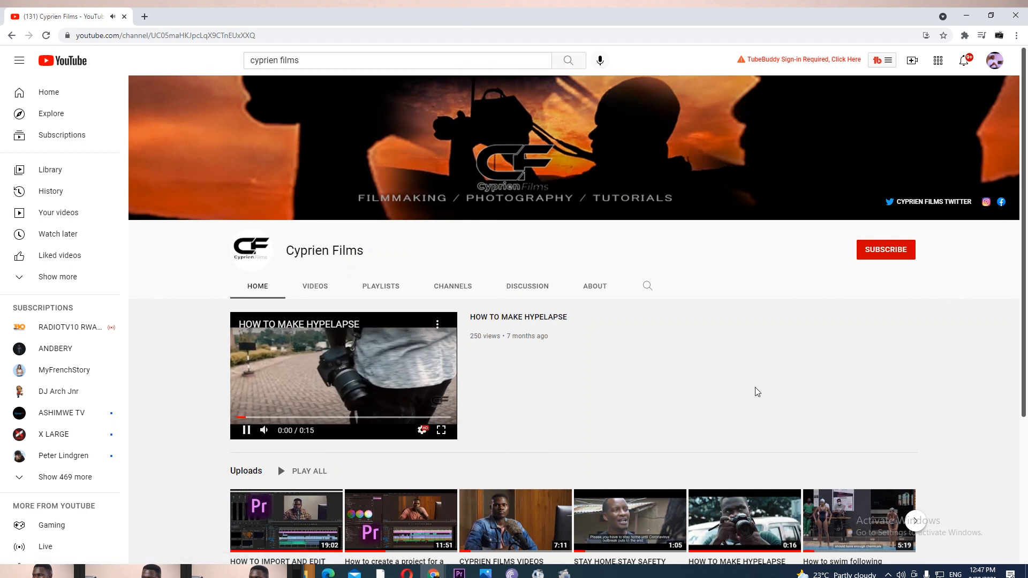
{"action": "left_click", "coordinate": [881, 254]}
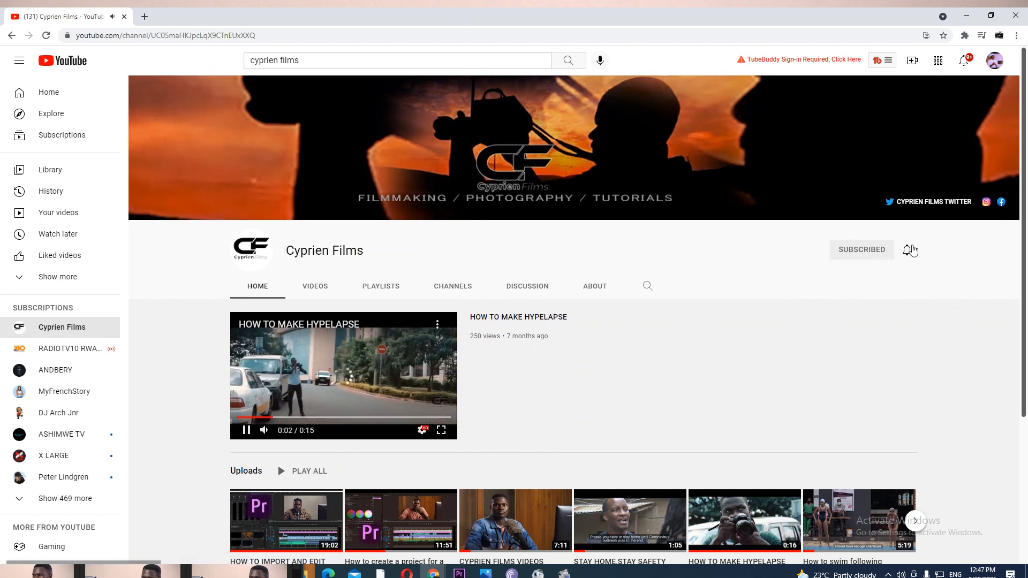
{"action": "left_click", "coordinate": [908, 252]}
{"action": "left_click", "coordinate": [917, 271]}
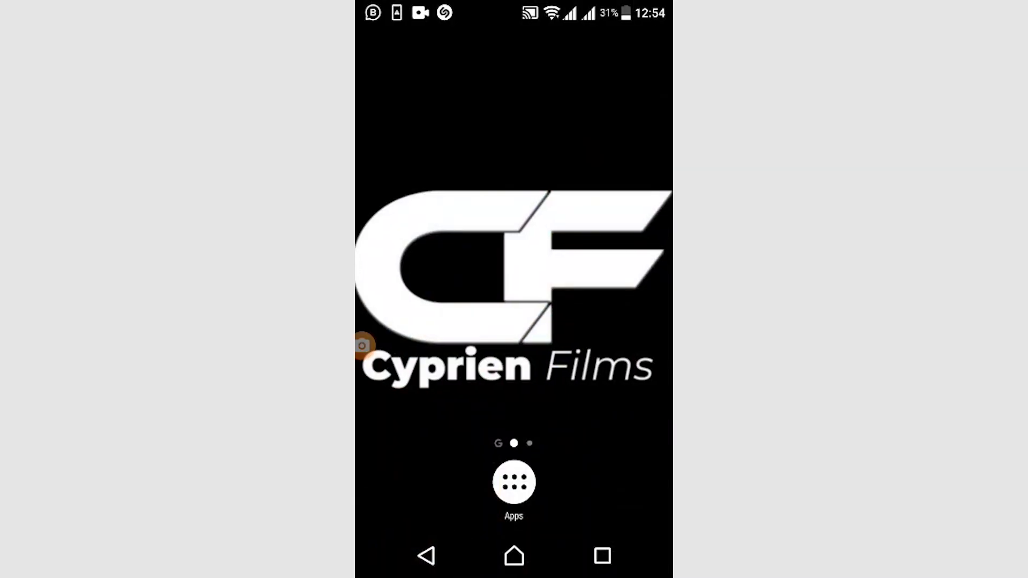
Step: Open the YouTube app from the Google folder among the phone's applications
{"action": "left_click_drag", "start_coordinate": [514, 321], "coordinate": [543, 321]}
{"action": "left_click", "coordinate": [514, 482]}
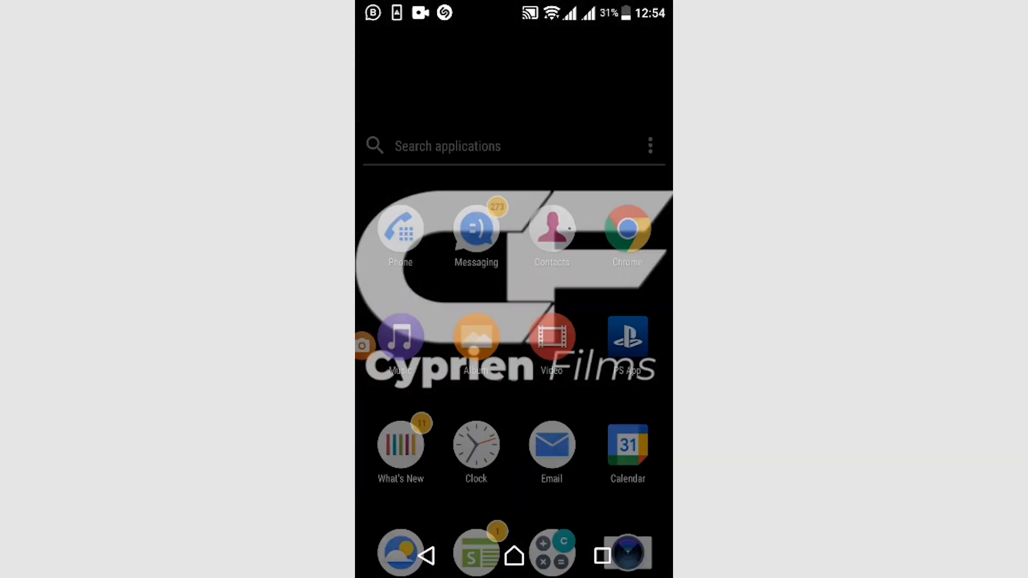
{"action": "left_click_drag", "start_coordinate": [589, 268], "coordinate": [455, 267]}
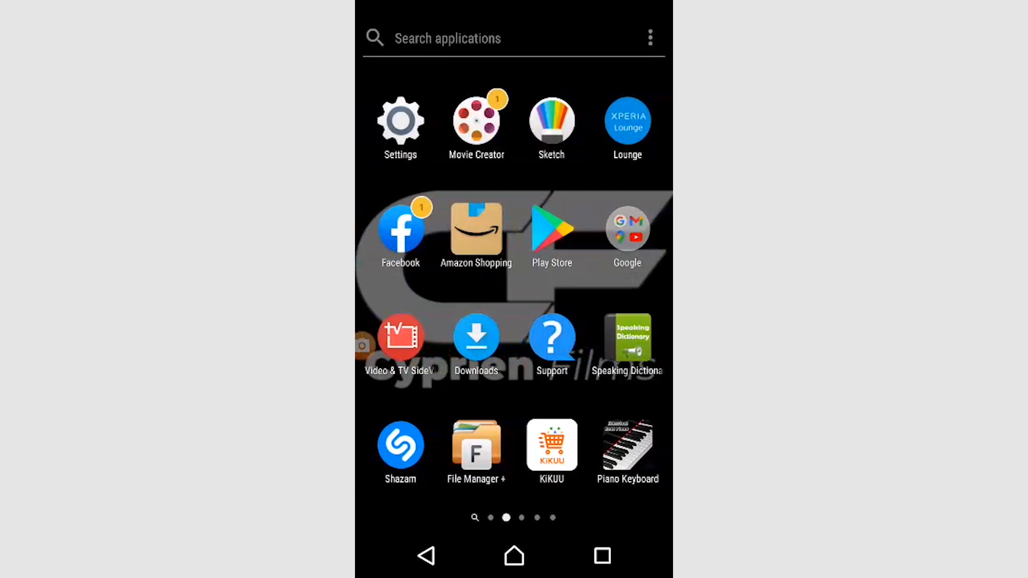
{"action": "left_click", "coordinate": [637, 230]}
{"action": "left_click", "coordinate": [627, 129]}
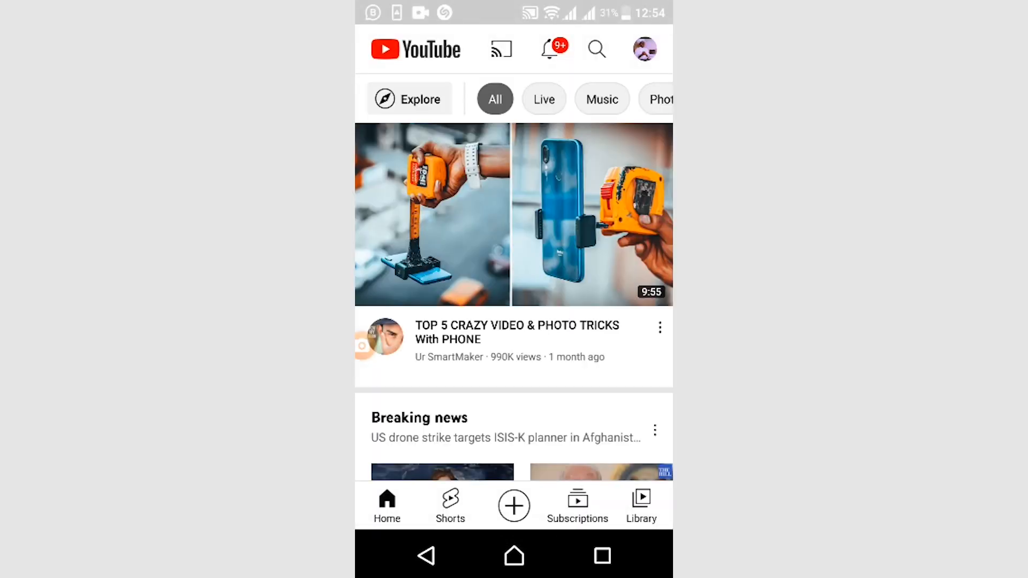
Step: Search for "cyprien films" in the YouTube mobile app
{"action": "left_click", "coordinate": [597, 48]}
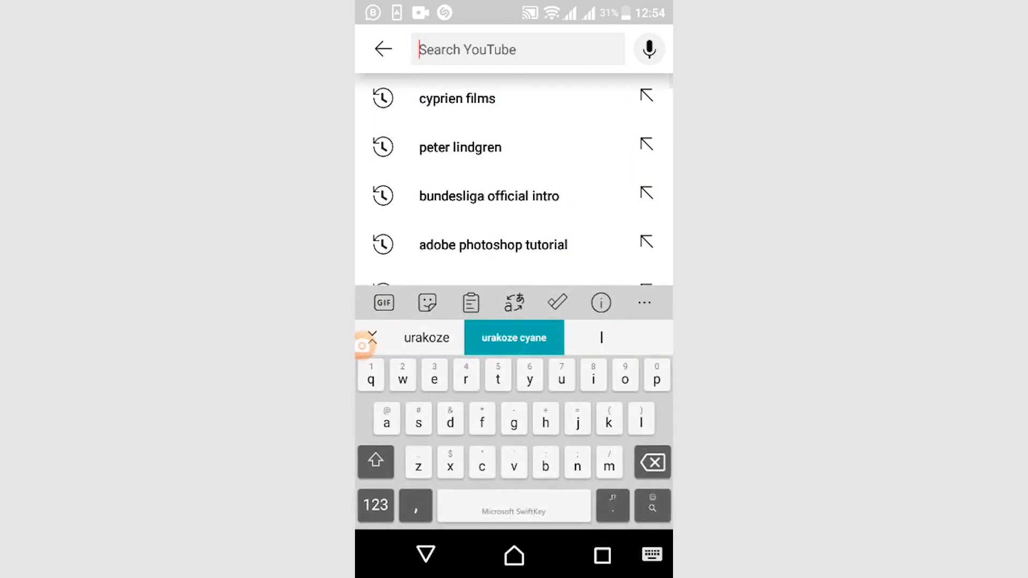
{"action": "type", "text": "cyp"}
{"action": "left_click", "coordinate": [457, 98]}
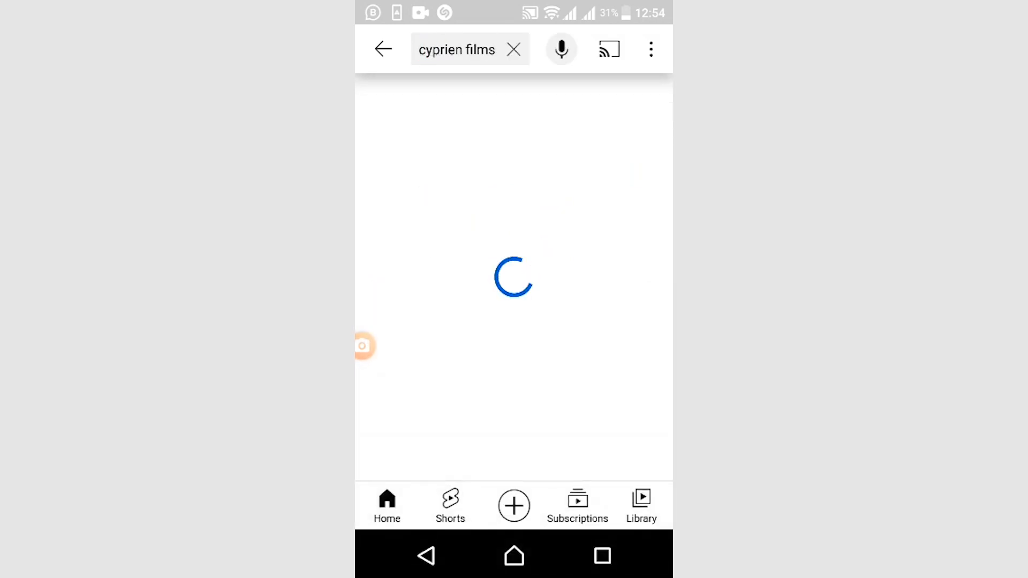
Step: Open the Cyprien Films channel page through its introduction video and close the miniplayer
{"action": "left_click", "coordinate": [514, 163]}
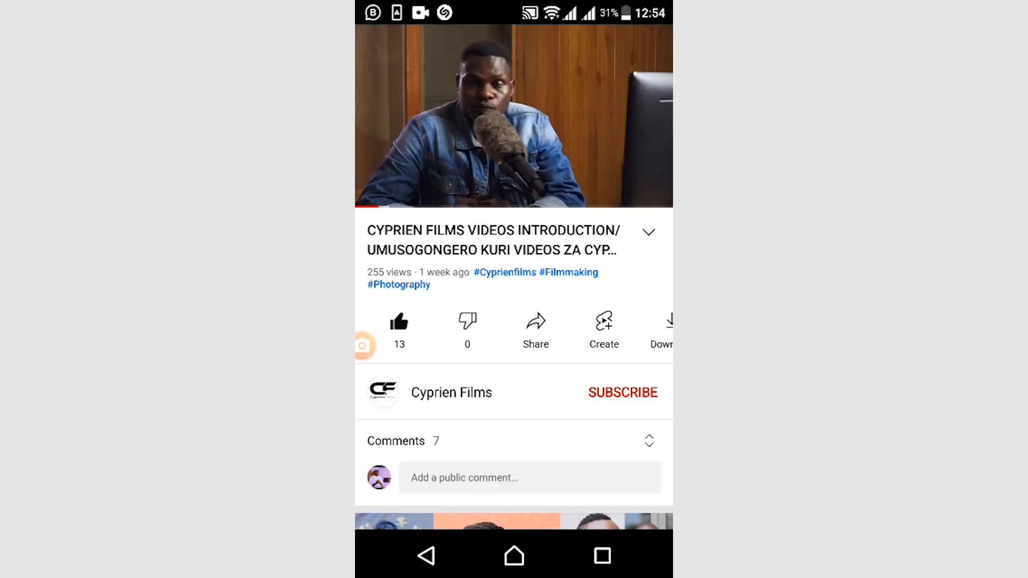
{"action": "left_click", "coordinate": [451, 393]}
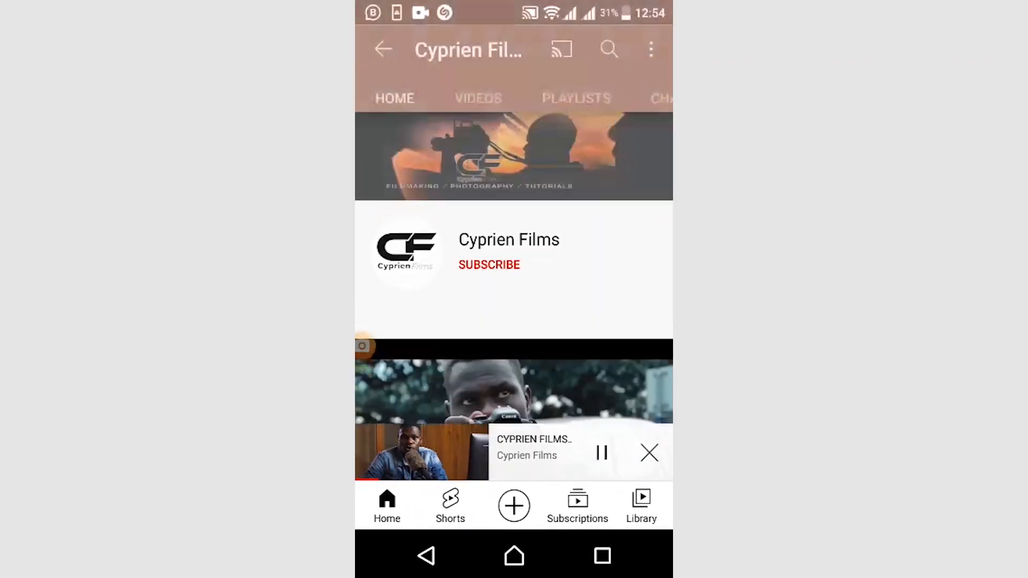
{"action": "left_click", "coordinate": [649, 453]}
Step: Subscribe to the Cyprien Films channel on the phone and set its notifications to All
{"action": "left_click", "coordinate": [489, 274]}
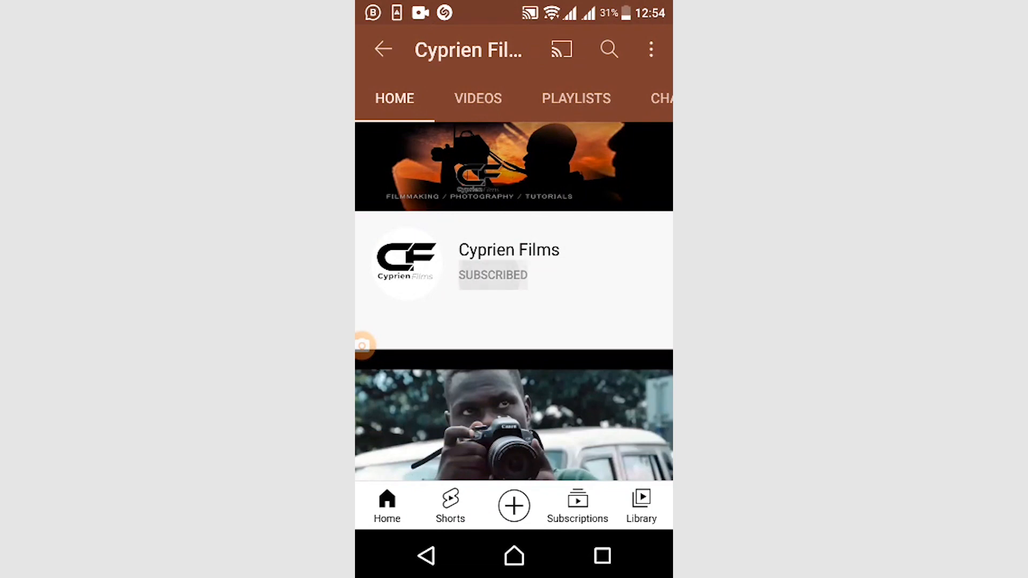
{"action": "left_click", "coordinate": [644, 275]}
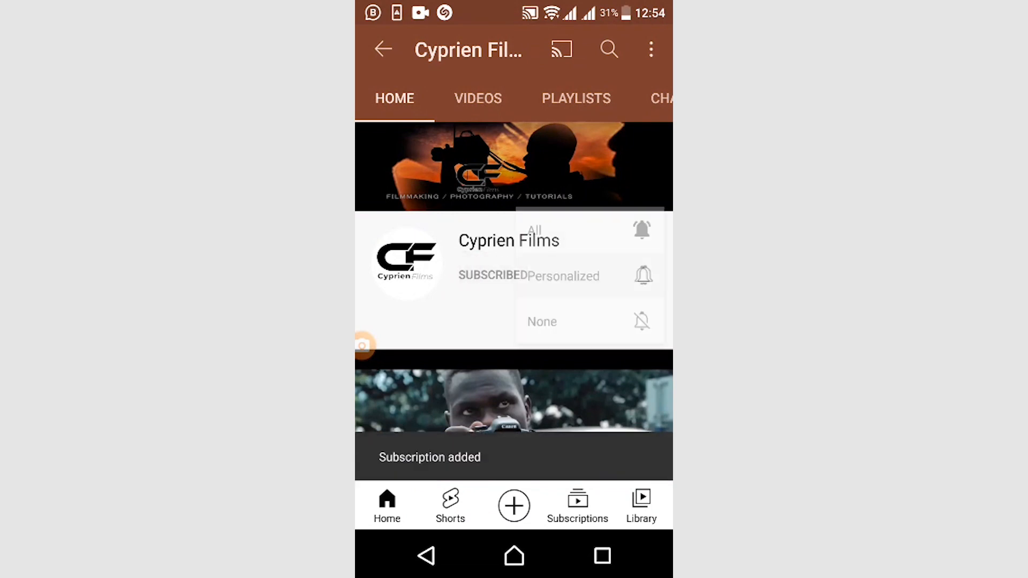
{"action": "left_click", "coordinate": [562, 229]}
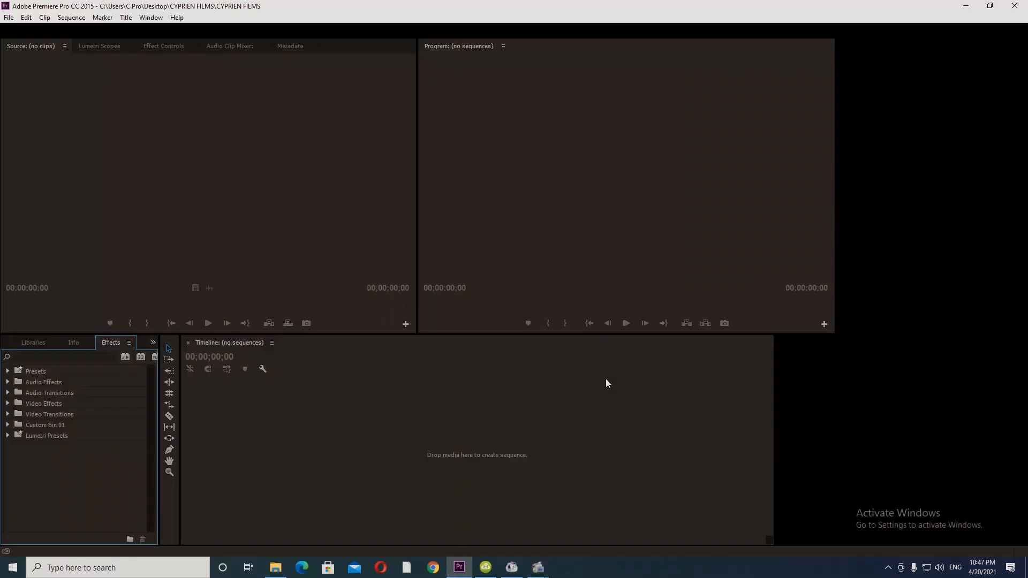
{"action": "left_click_drag", "start_coordinate": [889, 391], "coordinate": [983, 360]}
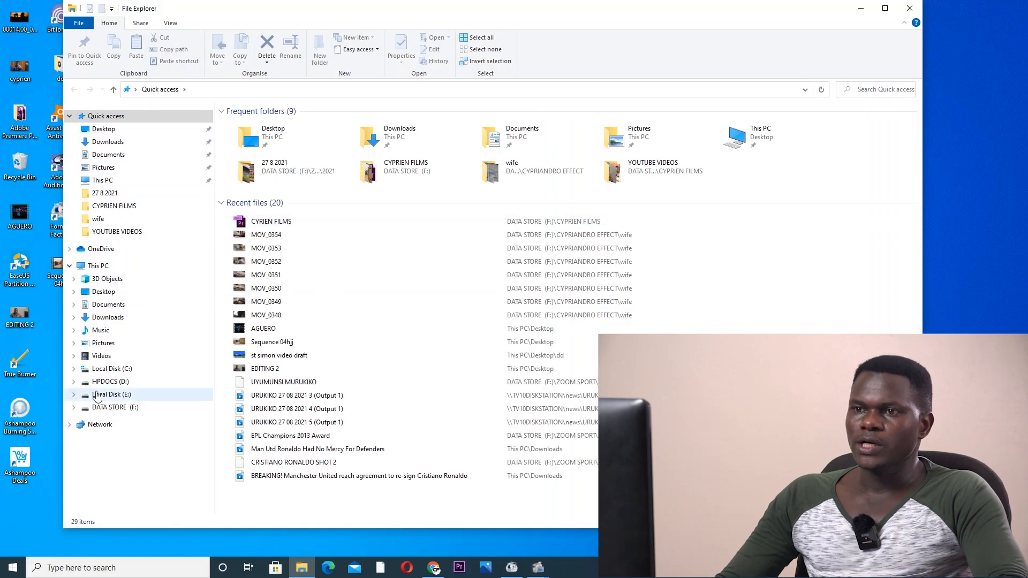
Step: Open the CYRIEN FILMS Premiere Pro project from the CYPRIEN FILMS folder on drive F: and dismiss the missing-media dialog without relinking
{"action": "left_click", "coordinate": [110, 408]}
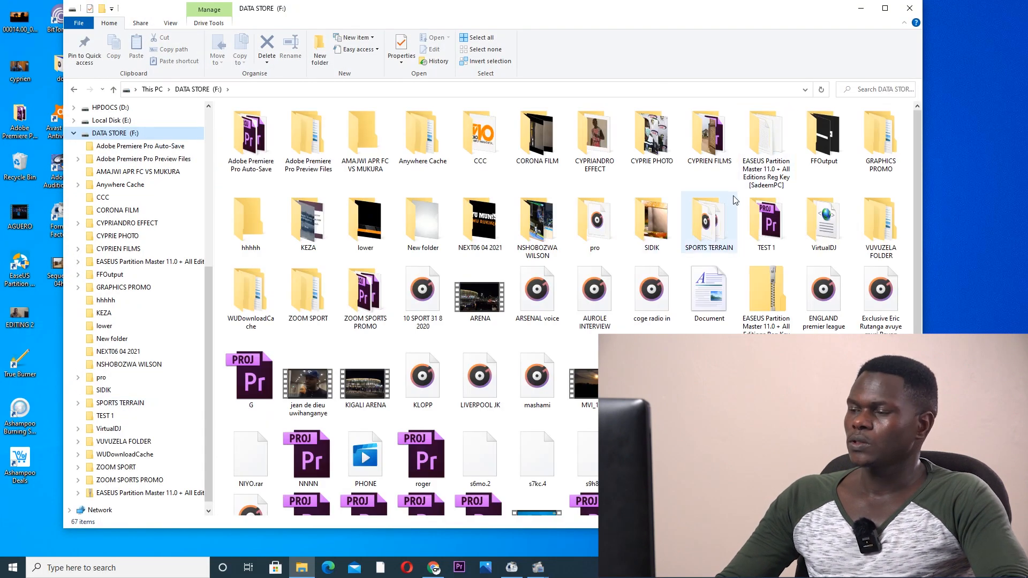
{"action": "double_click", "coordinate": [691, 142]}
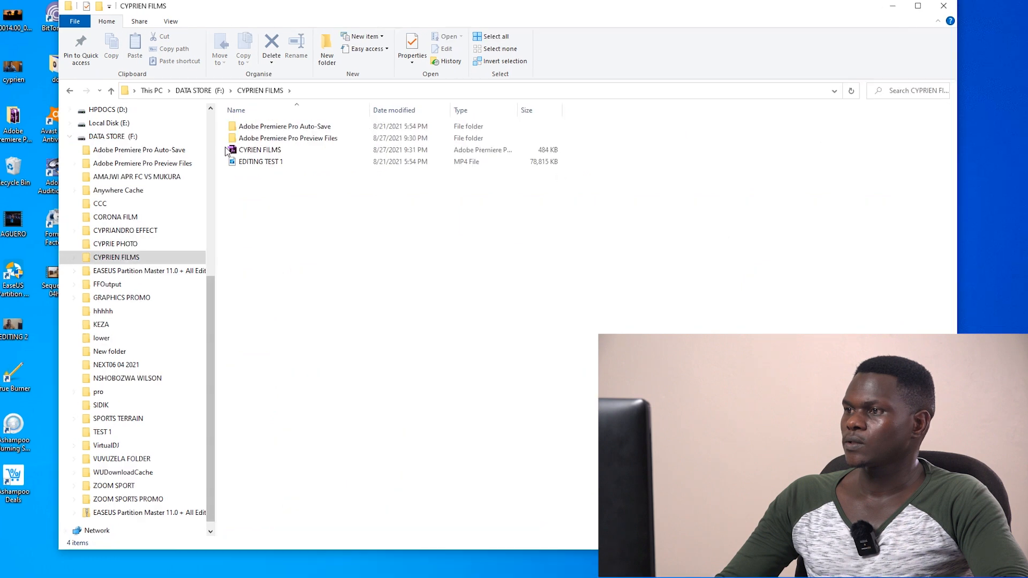
{"action": "double_click", "coordinate": [252, 147]}
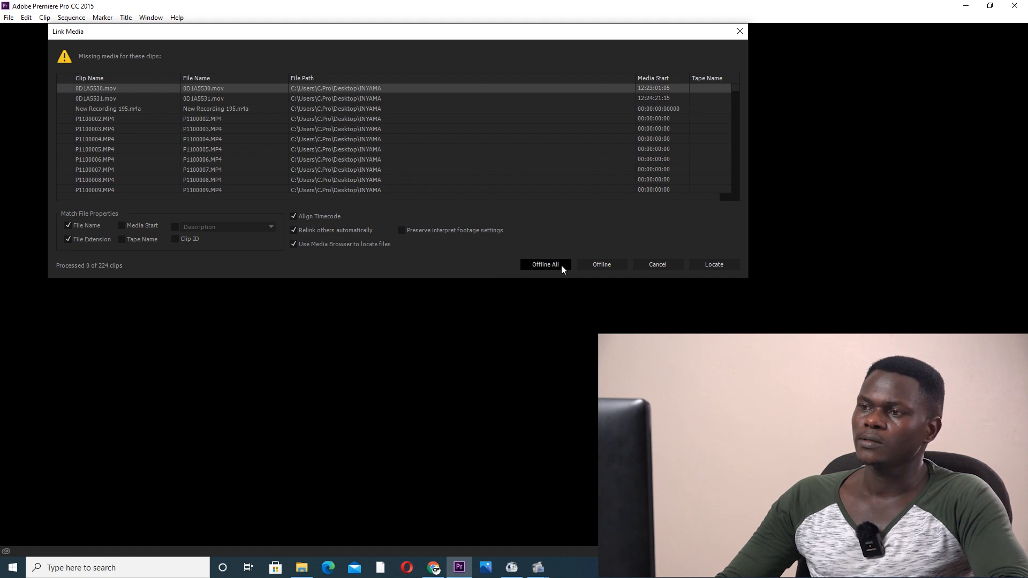
{"action": "left_click", "coordinate": [657, 265]}
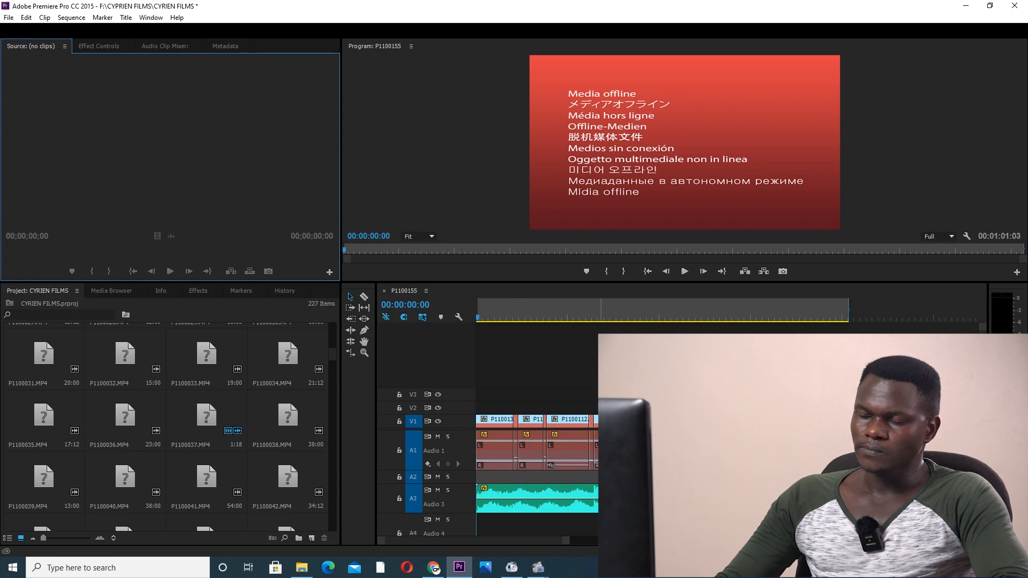
Step: Examine the arrangement of video and audio clips in the P1100155 sequence
{"action": "left_click", "coordinate": [503, 312]}
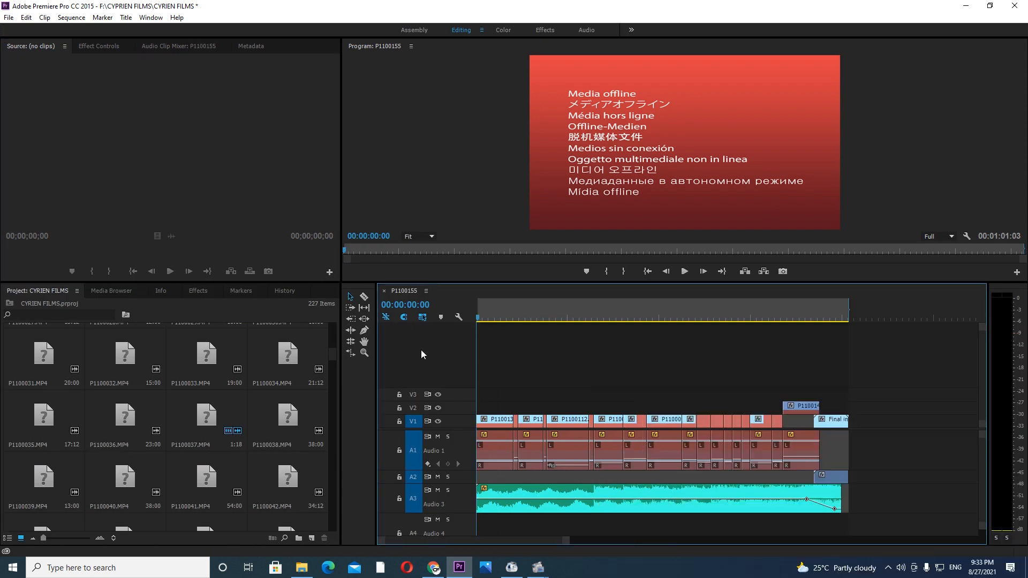
{"action": "key", "text": "equal"}
{"action": "key", "text": "equal"}
{"action": "key", "text": "equal"}
{"action": "key", "text": "minus"}
{"action": "key", "text": "minus"}
{"action": "key", "text": "minus"}
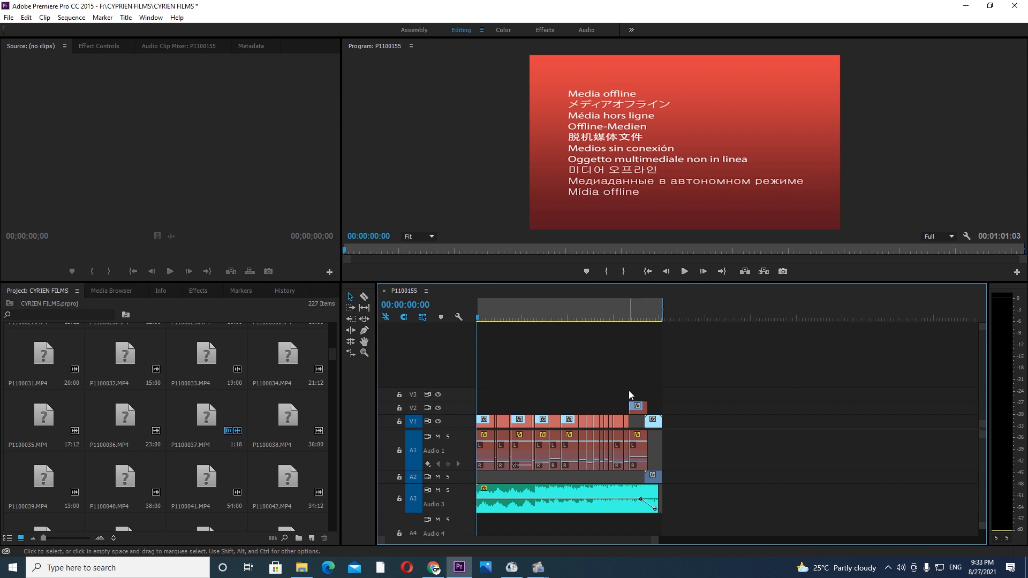
{"action": "key", "text": "equal"}
{"action": "key", "text": "equal"}
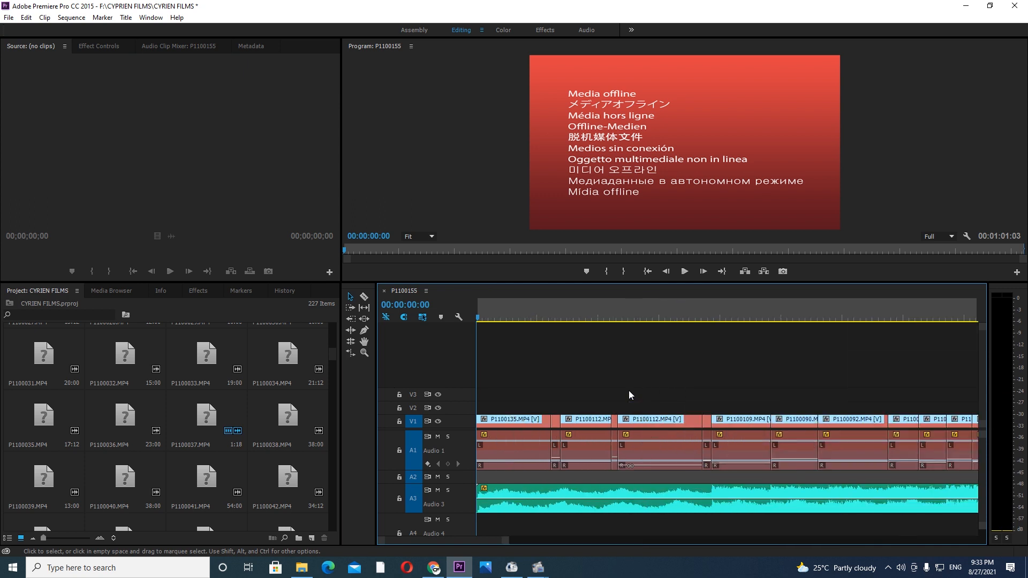
{"action": "key", "text": "minus"}
{"action": "key", "text": "minus"}
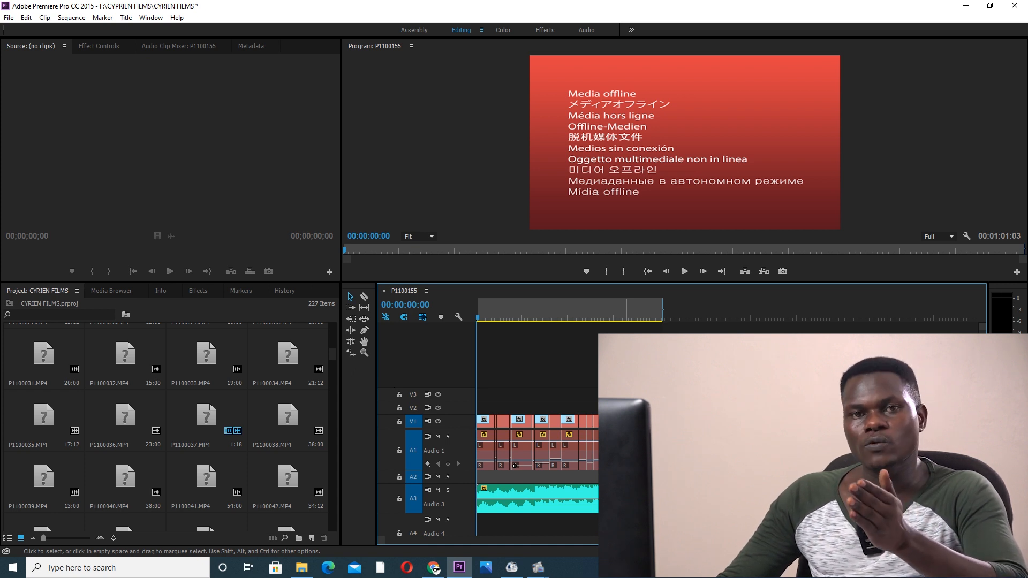
{"action": "key", "text": "equal"}
{"action": "key", "text": "equal"}
{"action": "key", "text": "equal"}
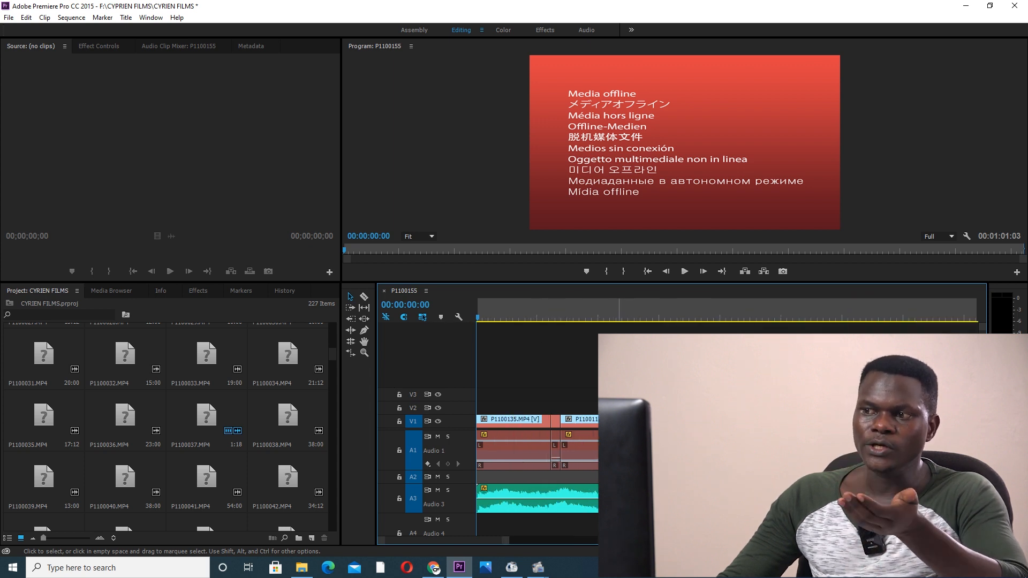
{"action": "key", "text": "minus"}
{"action": "key", "text": "minus"}
{"action": "key", "text": "minus"}
Step: Scrub through the P1100155 sequence and leave the playhead at 00:00:41:19
{"action": "left_click", "coordinate": [500, 316]}
{"action": "mouse_move", "coordinate": [502, 316]}
{"action": "left_mouse_down"}
{"action": "mouse_move", "coordinate": [467, 339]}
{"action": "mouse_move", "coordinate": [510, 331]}
{"action": "left_mouse_up"}
{"action": "left_click_drag", "start_coordinate": [548, 320], "coordinate": [541, 320]}
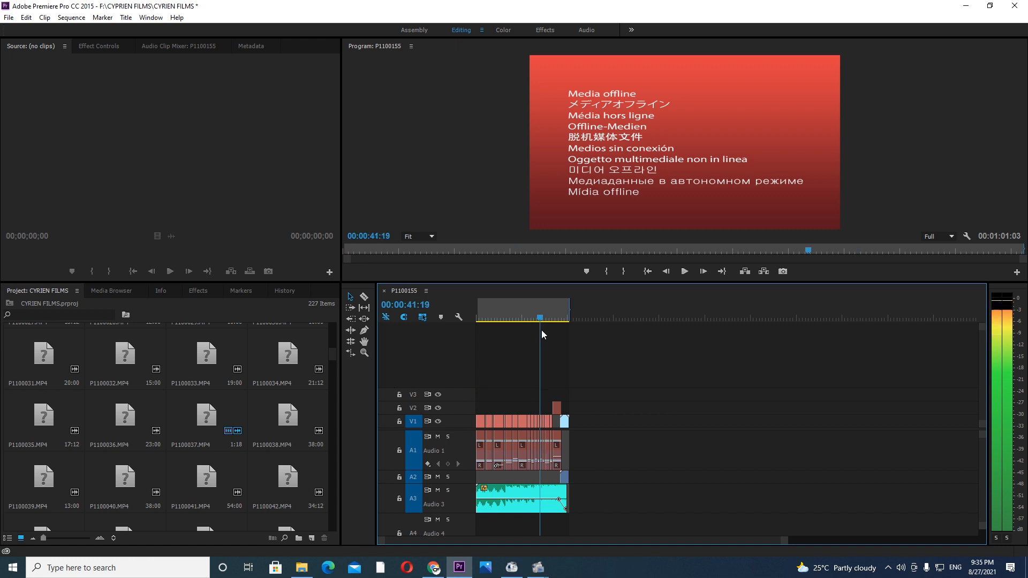
Step: Delete the offline clips on V1 and V2 with their audio on A1, keeping the final intro clip and the music
{"action": "key", "text": "equal"}
{"action": "key", "text": "equal"}
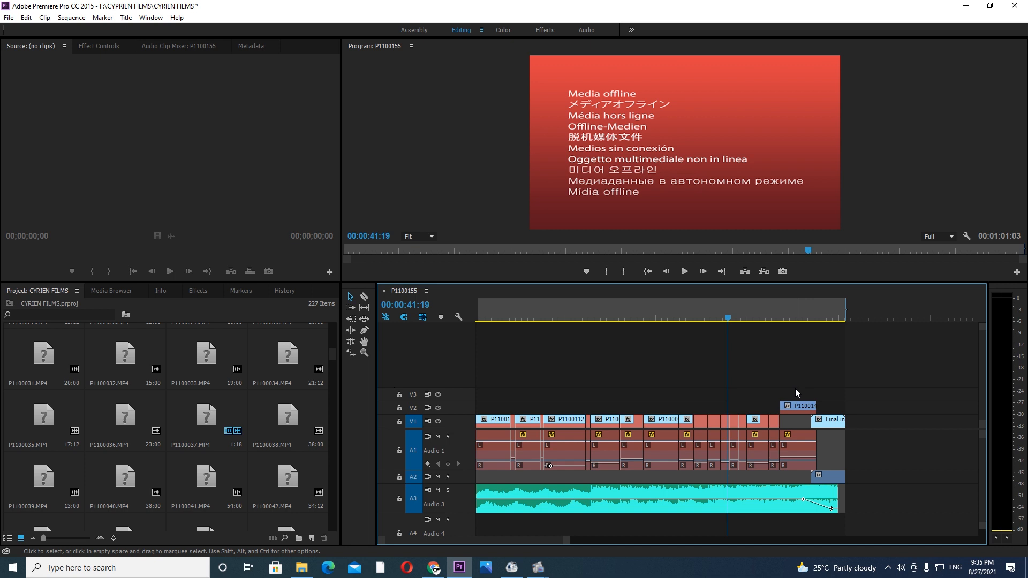
{"action": "left_click_drag", "start_coordinate": [795, 385], "coordinate": [377, 465]}
{"action": "key", "text": "Delete"}
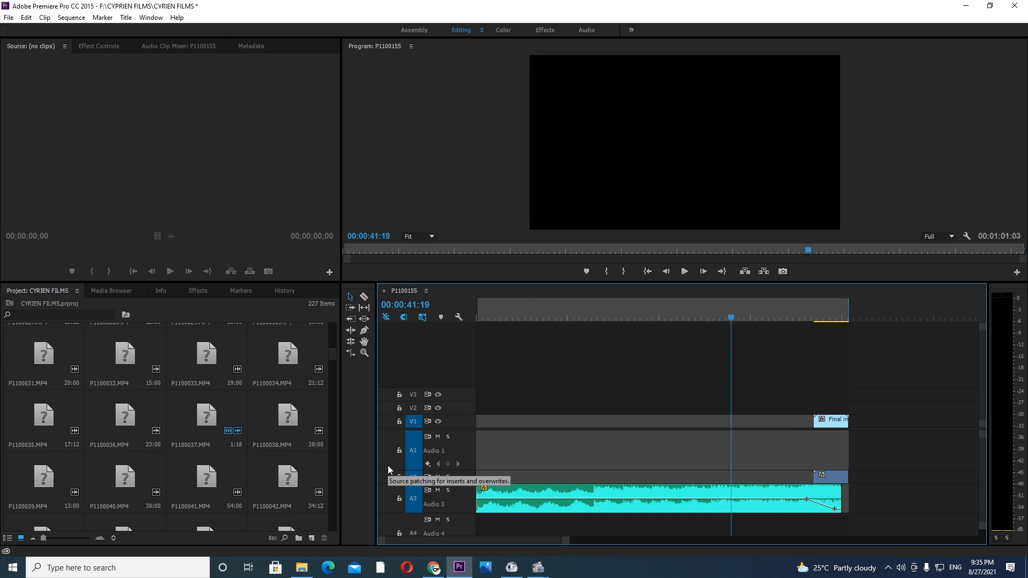
Step: Delete every project item except the P1100155 sequence and the soft background music, including their clip references in sequences
{"action": "left_click_drag", "start_coordinate": [332, 355], "coordinate": [338, 534]}
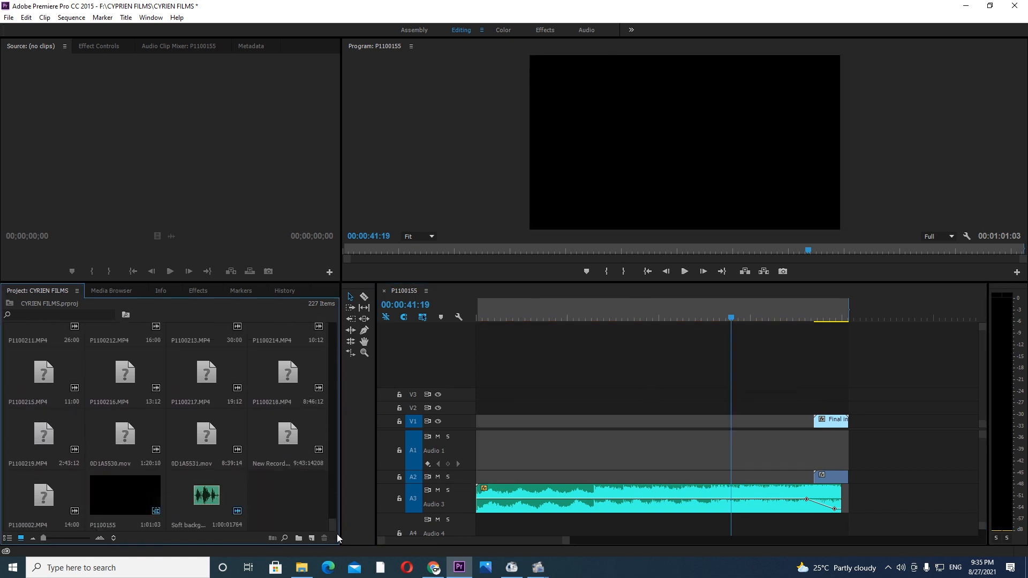
{"action": "left_click", "coordinate": [280, 455]}
{"action": "key", "text": "ctrl+a"}
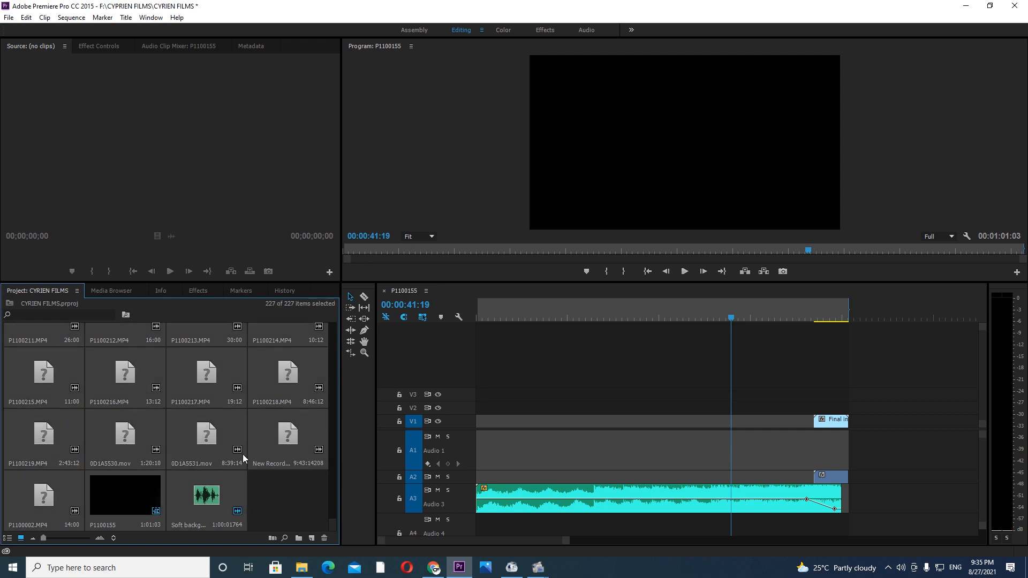
{"action": "left_click", "coordinate": [198, 505], "text": "ctrl"}
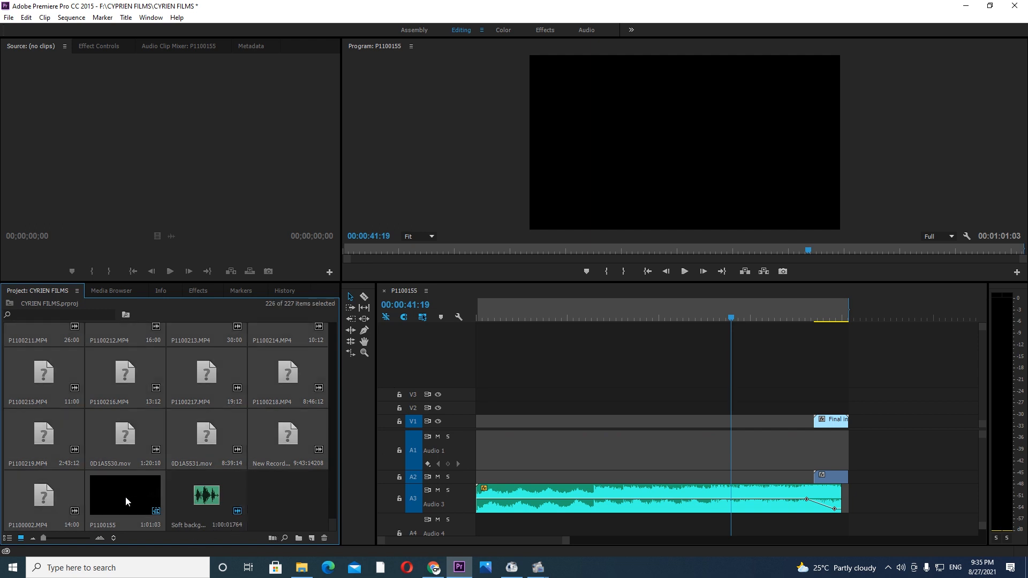
{"action": "left_click", "coordinate": [126, 496], "text": "ctrl"}
{"action": "key", "text": "Delete"}
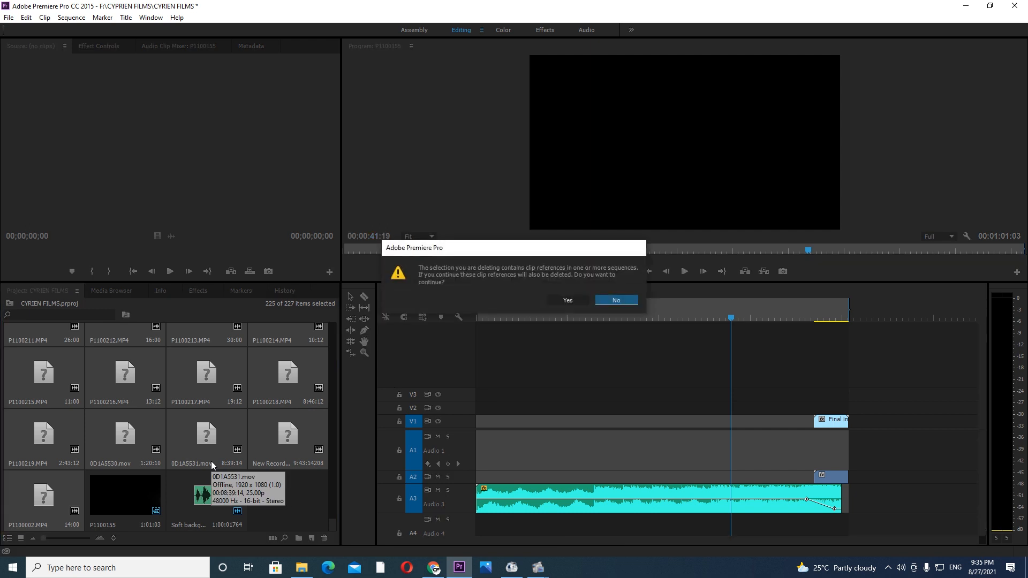
{"action": "left_click", "coordinate": [565, 301]}
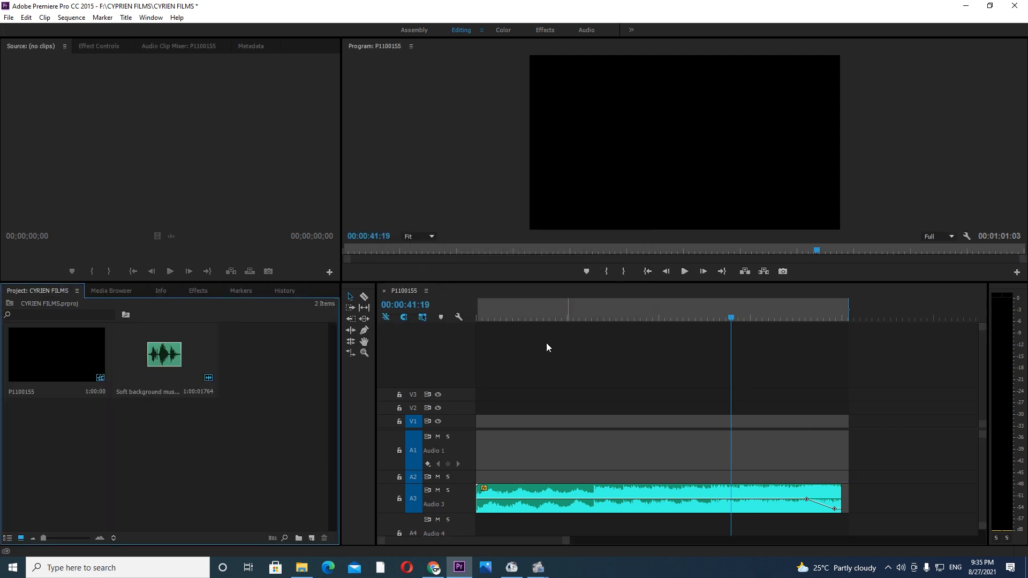
Step: Start a media import and browse to the wife folder inside CYPRIANDRO EFFECT on the DATA STORE (F:) drive
{"action": "left_click", "coordinate": [8, 17]}
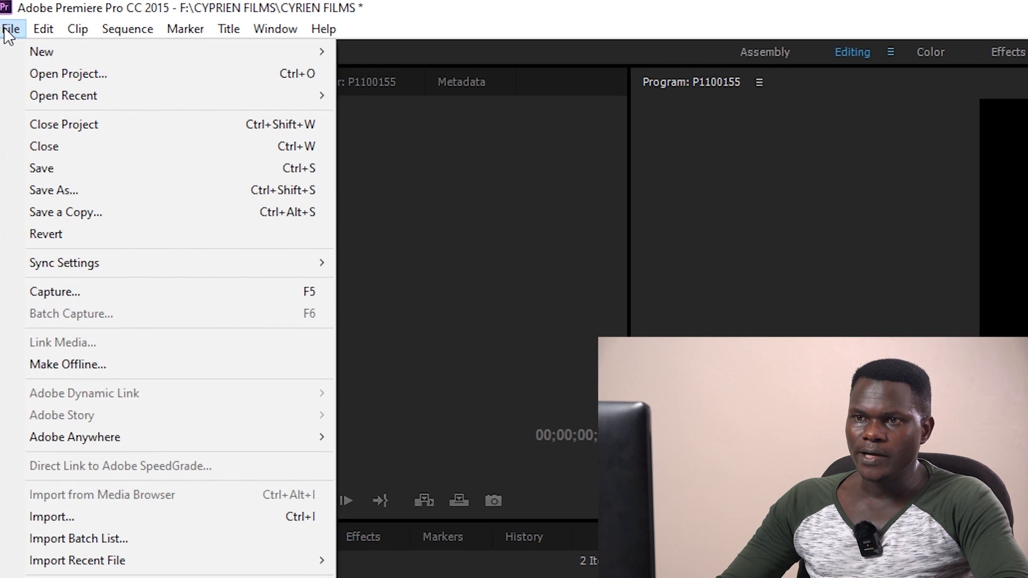
{"action": "left_click", "coordinate": [94, 513]}
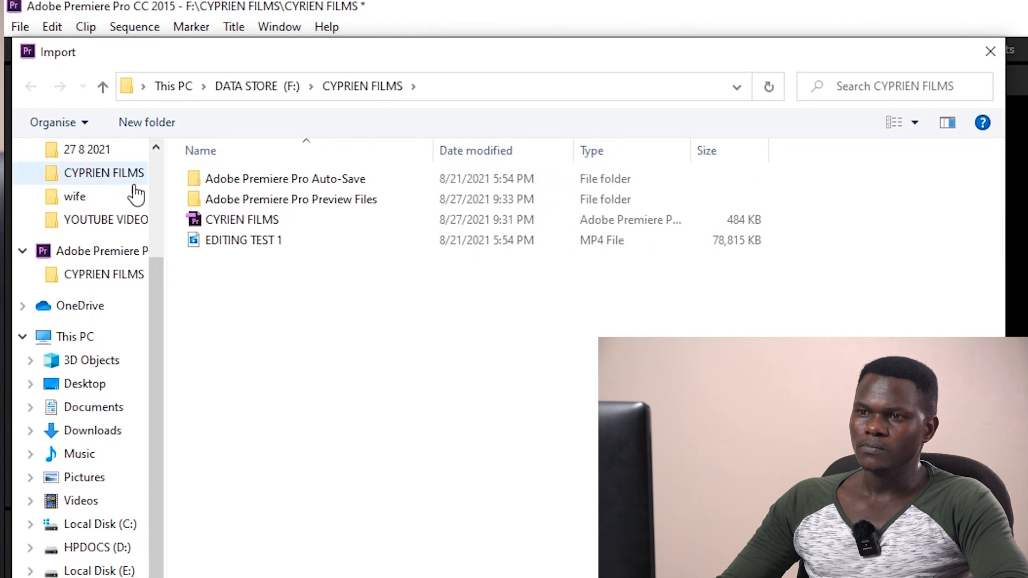
{"action": "left_click_drag", "start_coordinate": [156, 514], "coordinate": [153, 542]}
{"action": "left_click", "coordinate": [107, 546]}
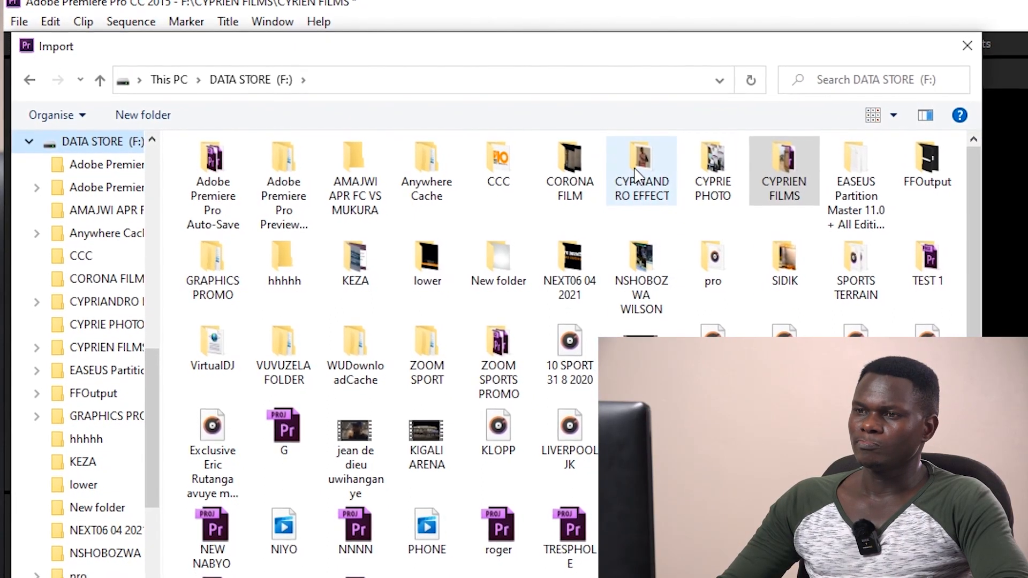
{"action": "double_click", "coordinate": [636, 172]}
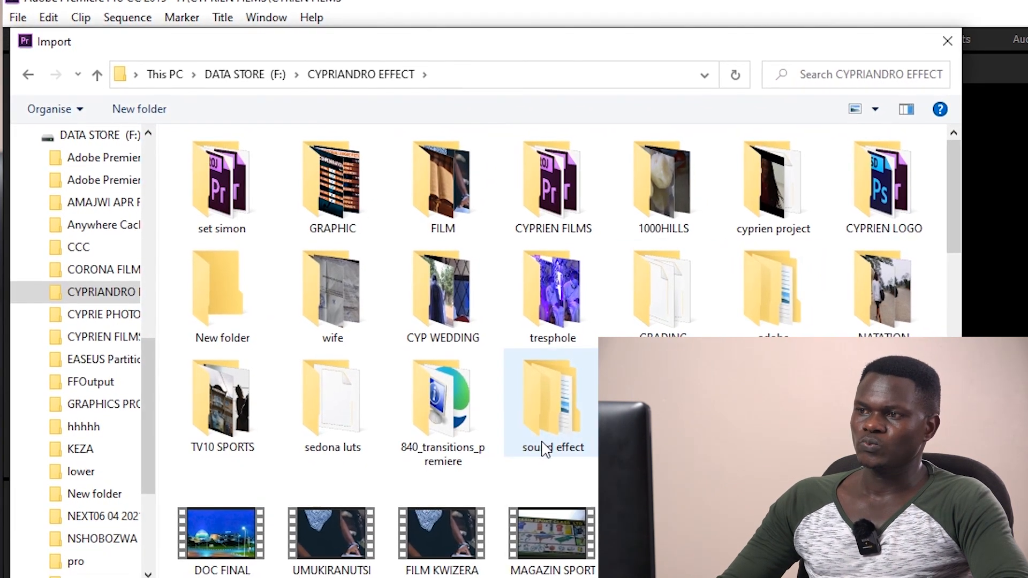
{"action": "scroll", "coordinate": [528, 448], "scroll_direction": "down", "scroll_amount": 8}
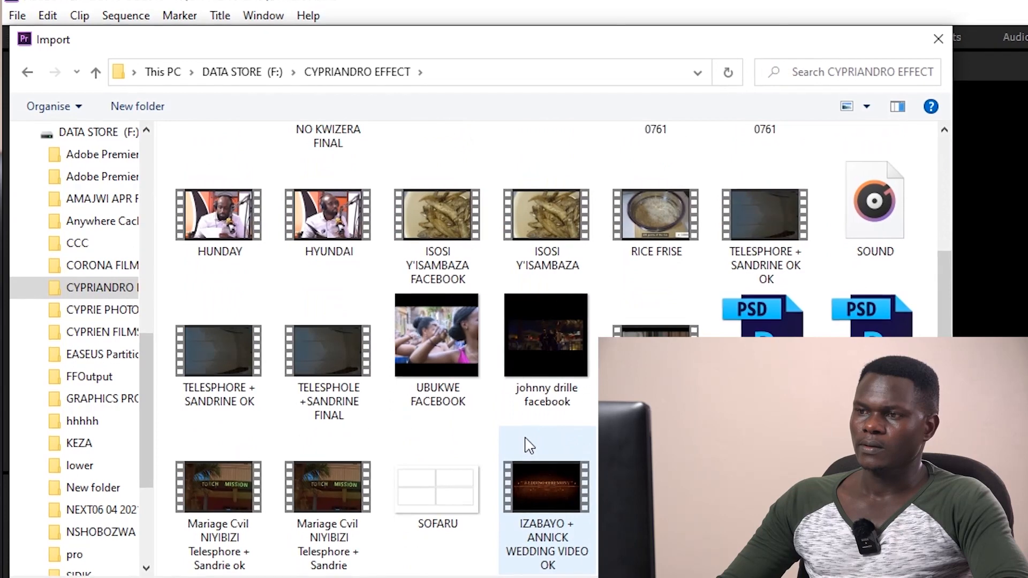
{"action": "scroll", "coordinate": [528, 448], "scroll_direction": "up", "scroll_amount": 8}
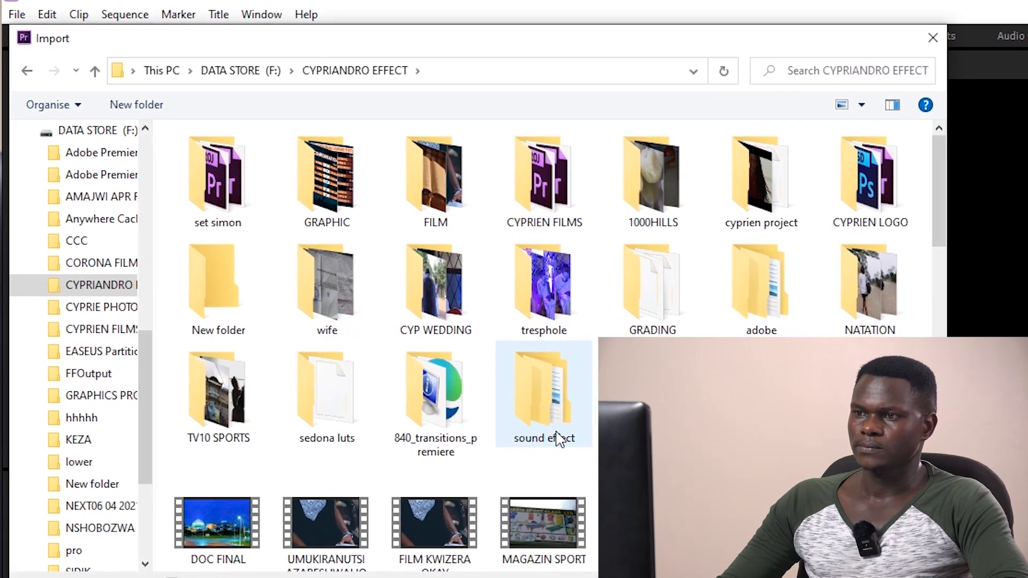
{"action": "double_click", "coordinate": [323, 299]}
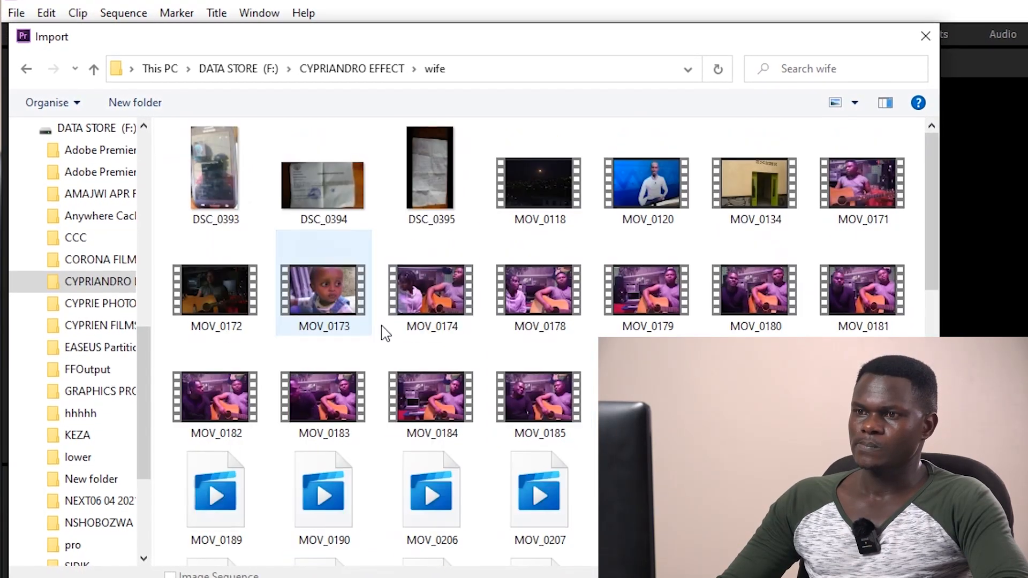
{"action": "left_click_drag", "start_coordinate": [926, 264], "coordinate": [915, 422]}
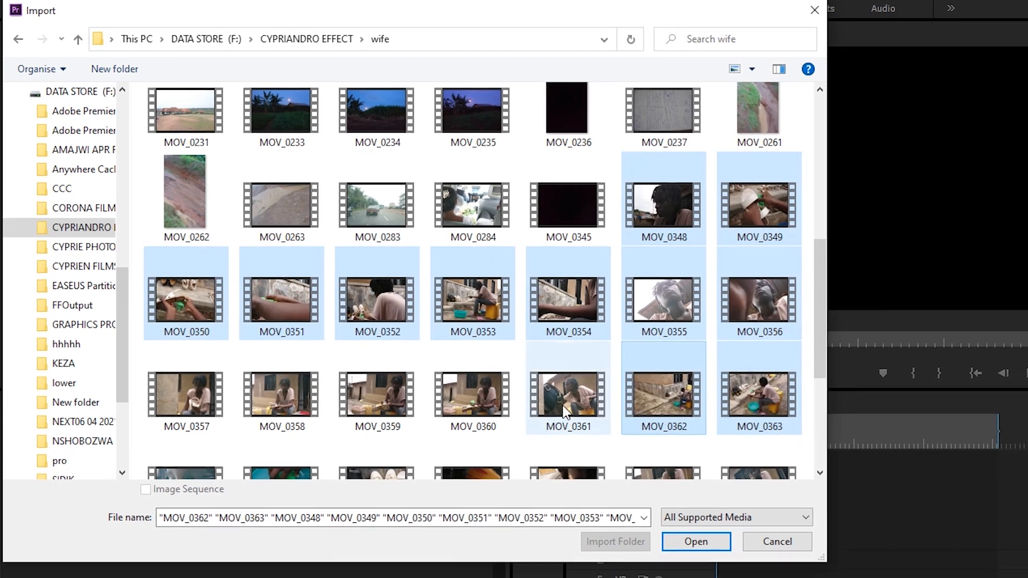
Step: Import the video clips MOV_0348 to MOV_0370, MOV_0372 to MOV_0376 and MOV_0378 from the wife folder
{"action": "left_click", "coordinate": [603, 449], "text": "ctrl"}
{"action": "left_click", "coordinate": [501, 449], "text": "ctrl"}
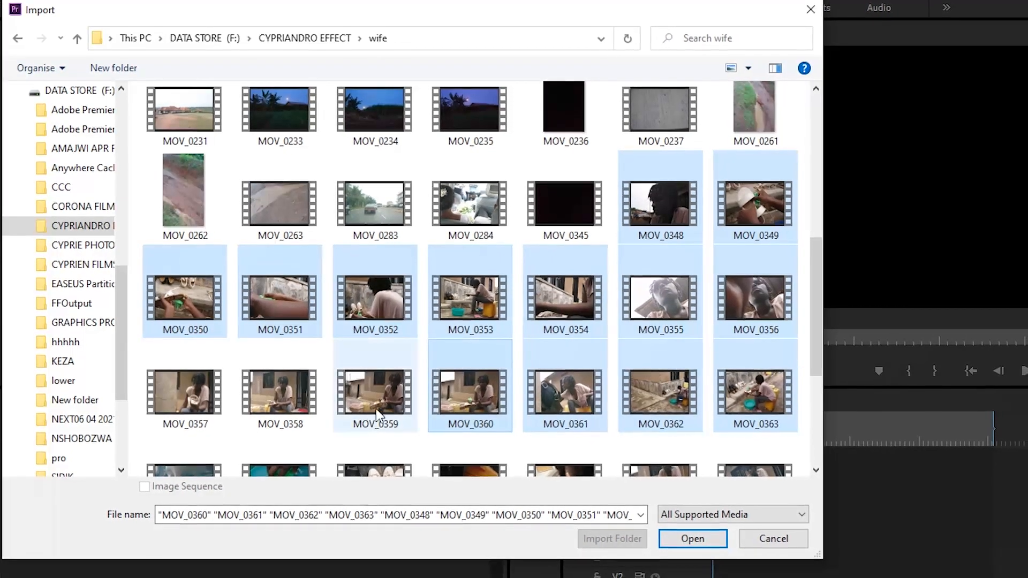
{"action": "left_click", "coordinate": [402, 447], "text": "ctrl"}
{"action": "left_click", "coordinate": [273, 405], "text": "ctrl"}
{"action": "left_click", "coordinate": [182, 396], "text": "ctrl"}
{"action": "left_click_drag", "start_coordinate": [807, 329], "coordinate": [804, 381]}
{"action": "left_click", "coordinate": [171, 332], "text": "ctrl"}
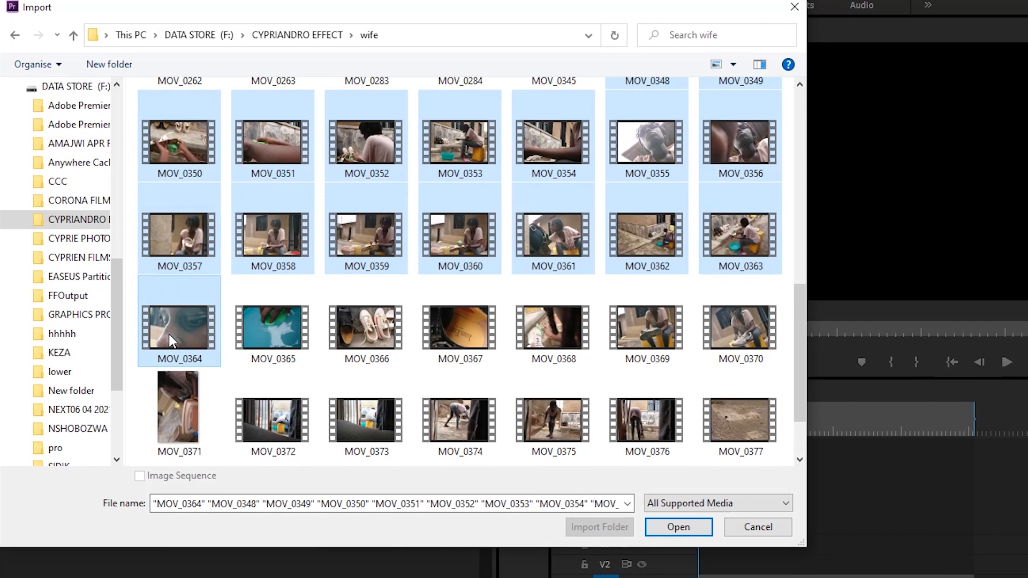
{"action": "left_click", "coordinate": [261, 329], "text": "ctrl"}
{"action": "left_click", "coordinate": [379, 332], "text": "ctrl"}
{"action": "left_click", "coordinate": [453, 330], "text": "ctrl"}
{"action": "left_click", "coordinate": [549, 328], "text": "ctrl"}
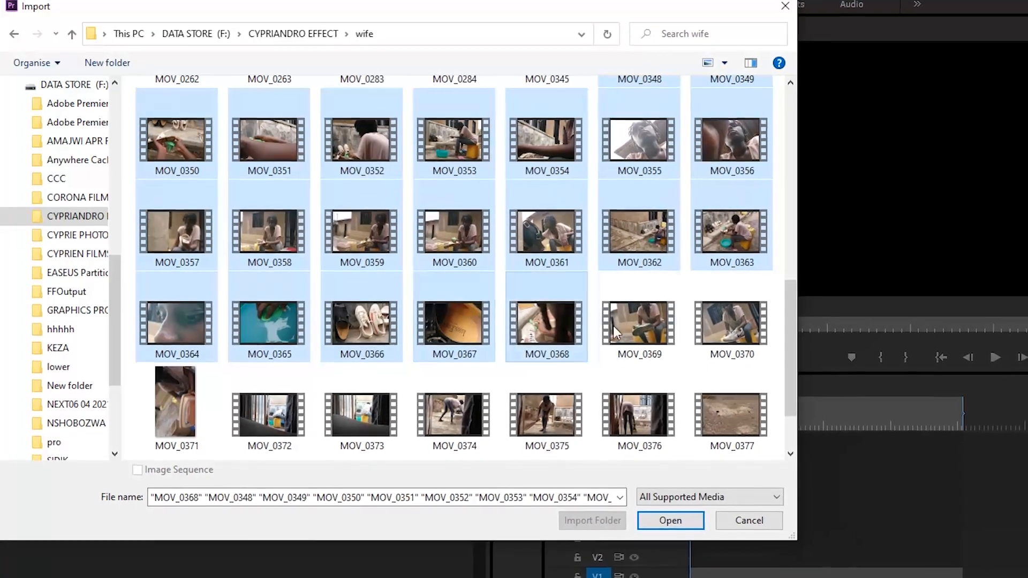
{"action": "left_click", "coordinate": [643, 326], "text": "ctrl"}
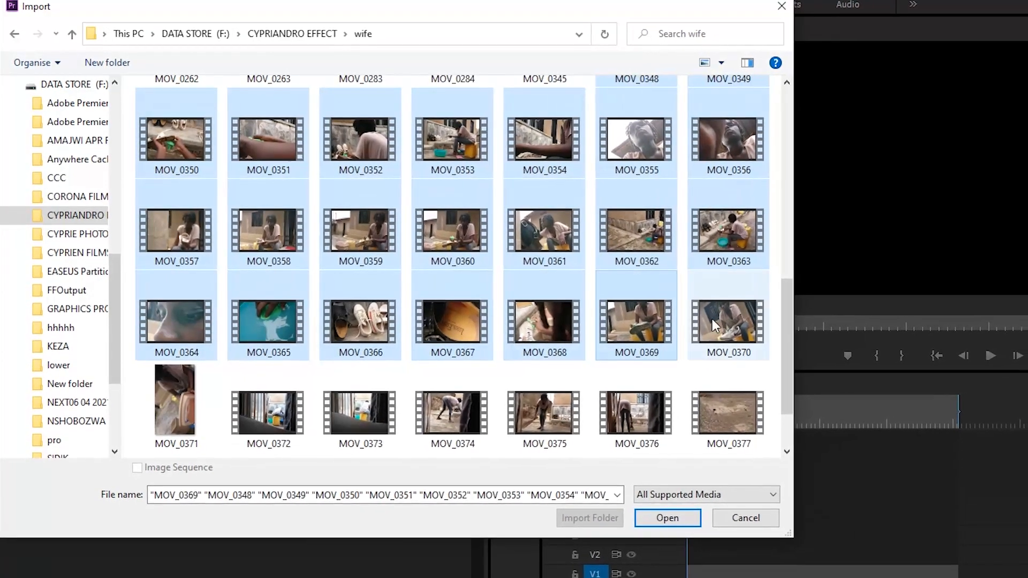
{"action": "left_click", "coordinate": [711, 319], "text": "ctrl"}
{"action": "left_click_drag", "start_coordinate": [781, 329], "coordinate": [778, 371]}
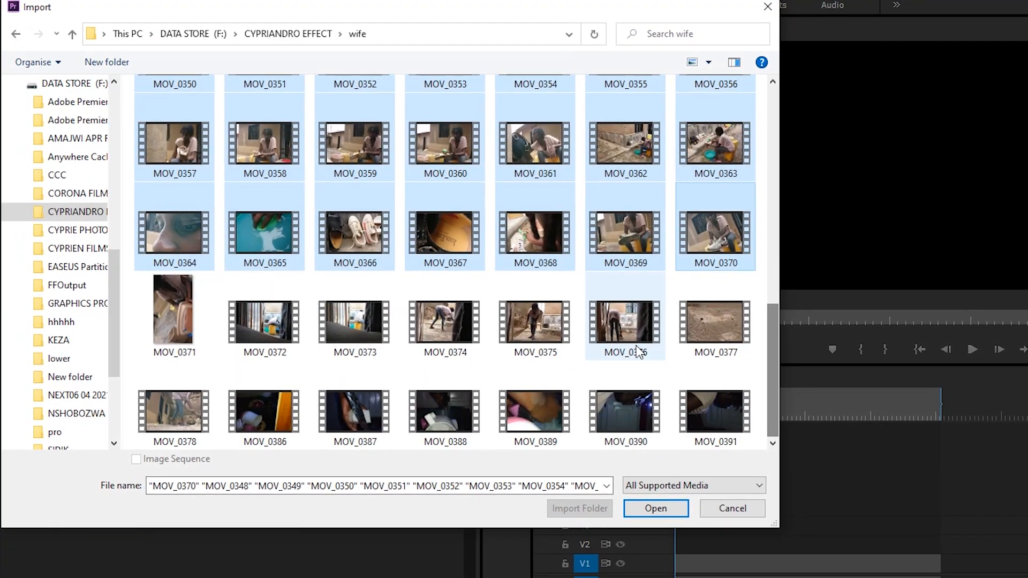
{"action": "left_click", "coordinate": [638, 343], "text": "ctrl"}
{"action": "left_click", "coordinate": [561, 319], "text": "ctrl"}
{"action": "left_click", "coordinate": [450, 322], "text": "ctrl"}
{"action": "left_click", "coordinate": [359, 319], "text": "ctrl"}
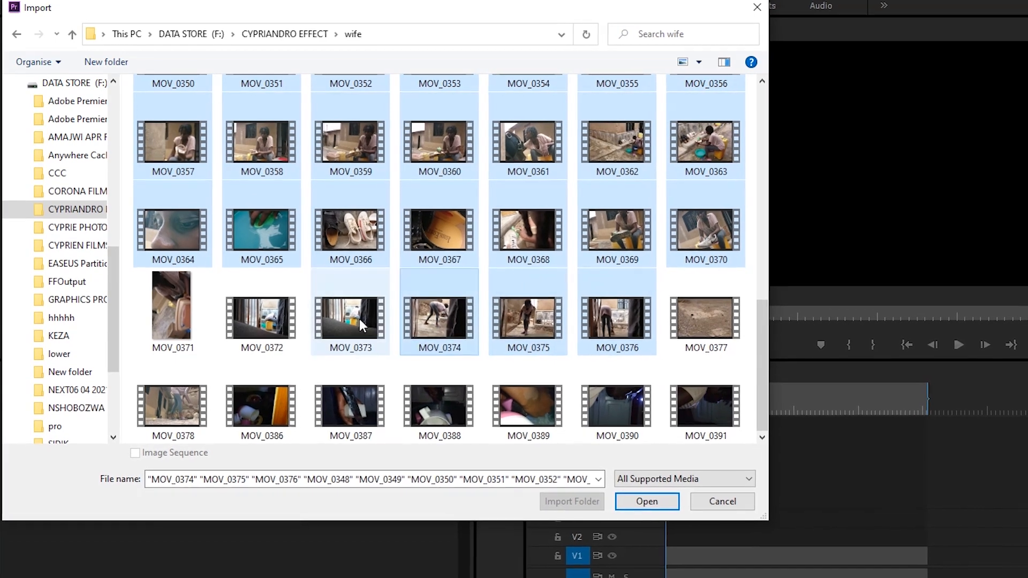
{"action": "left_click", "coordinate": [246, 319], "text": "ctrl"}
{"action": "left_click", "coordinate": [176, 403], "text": "ctrl"}
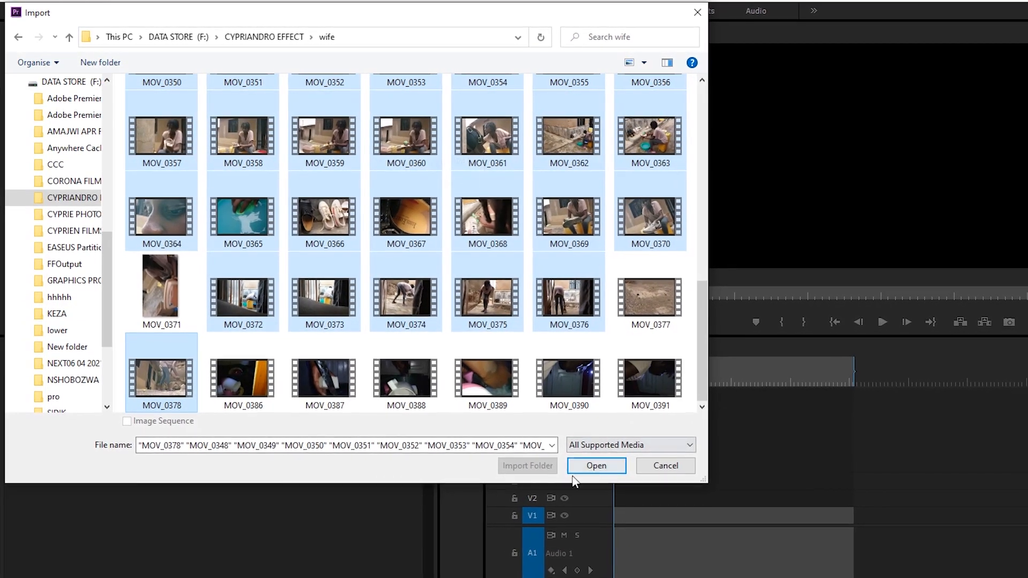
{"action": "left_click", "coordinate": [593, 465]}
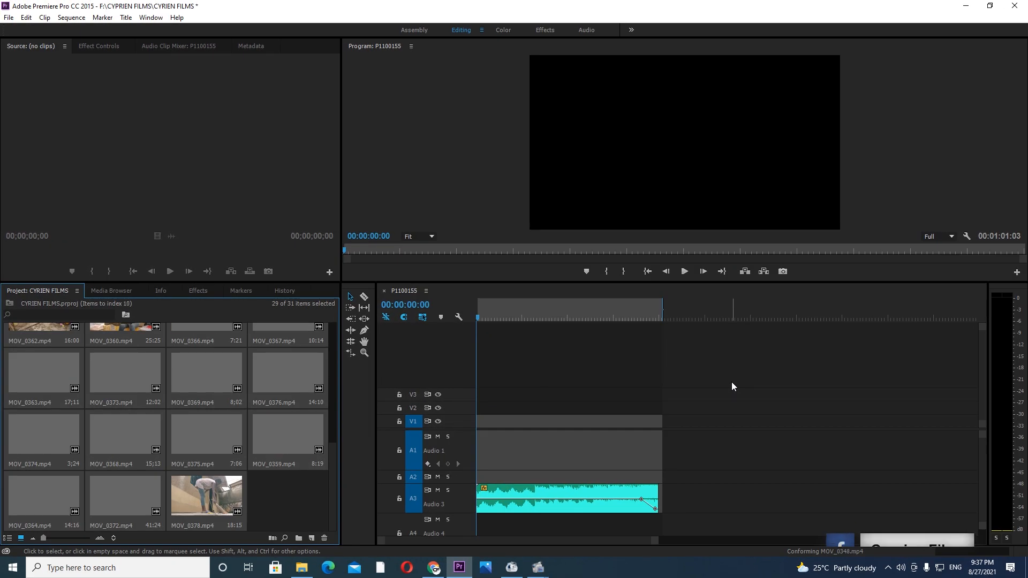
Step: Look over the imported clip thumbnails and create a project bin named "my wife"
{"action": "left_click", "coordinate": [310, 495]}
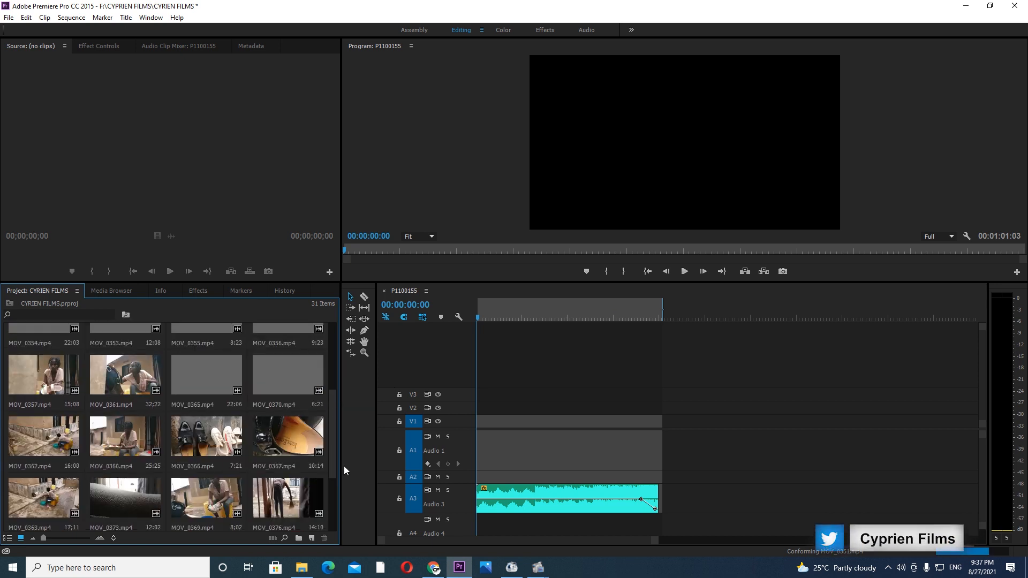
{"action": "scroll", "coordinate": [301, 509], "scroll_direction": "up", "scroll_amount": 5}
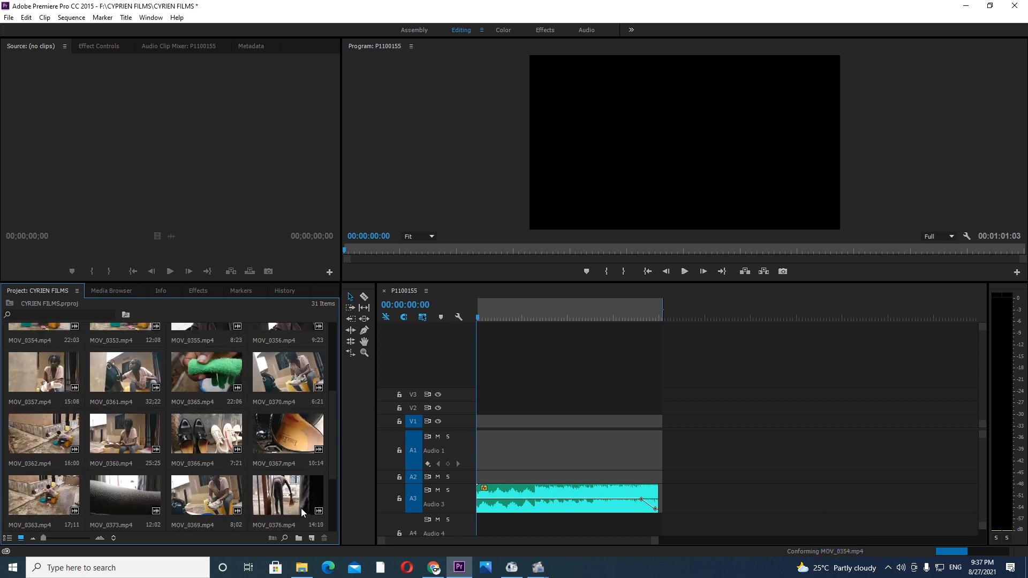
{"action": "left_click_drag", "start_coordinate": [332, 388], "coordinate": [329, 512]}
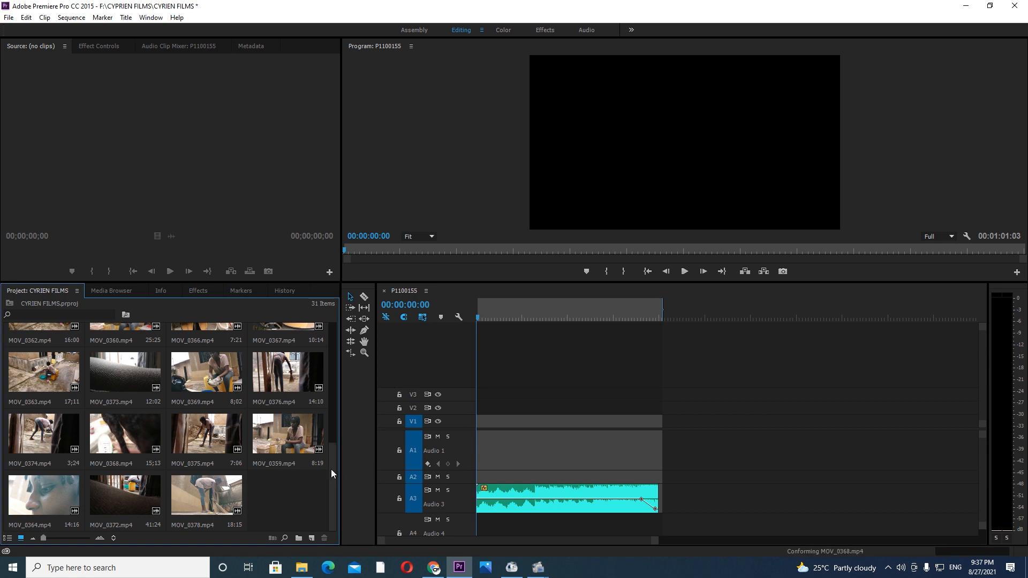
{"action": "scroll", "coordinate": [286, 486], "scroll_direction": "up", "scroll_amount": 2}
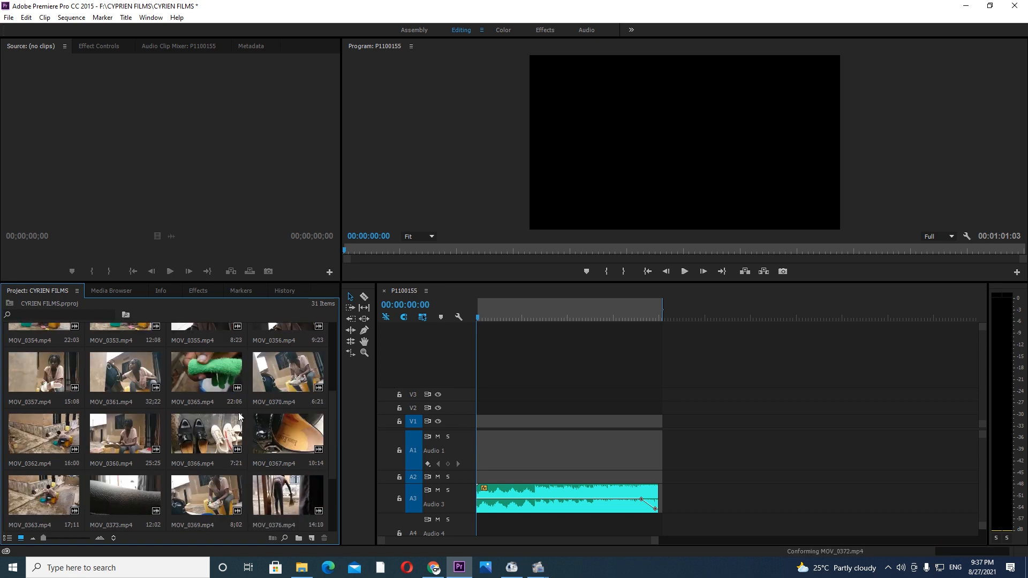
{"action": "scroll", "coordinate": [214, 407], "scroll_direction": "up", "scroll_amount": 2}
{"action": "scroll", "coordinate": [202, 389], "scroll_direction": "down", "scroll_amount": 4}
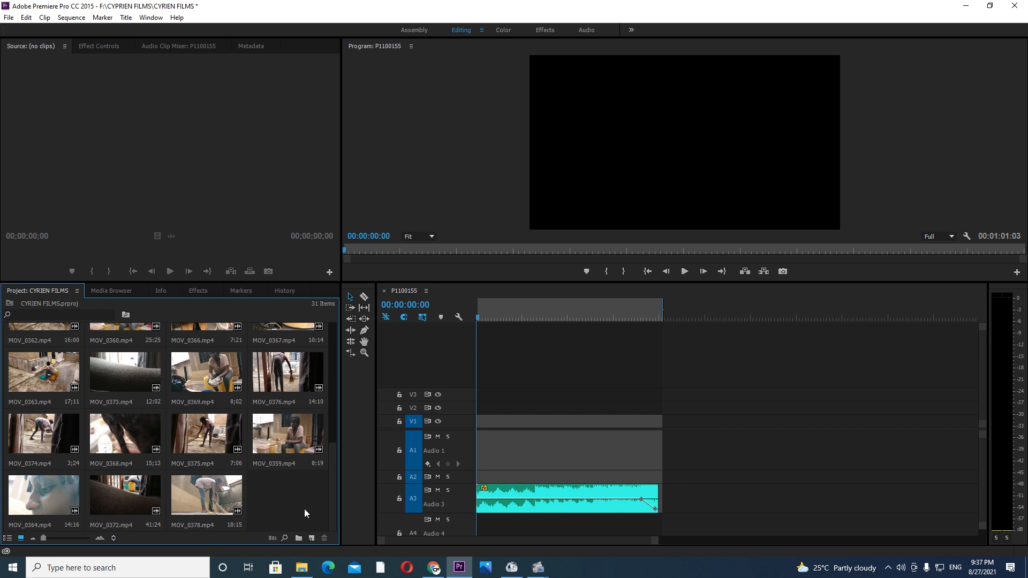
{"action": "left_click", "coordinate": [298, 538]}
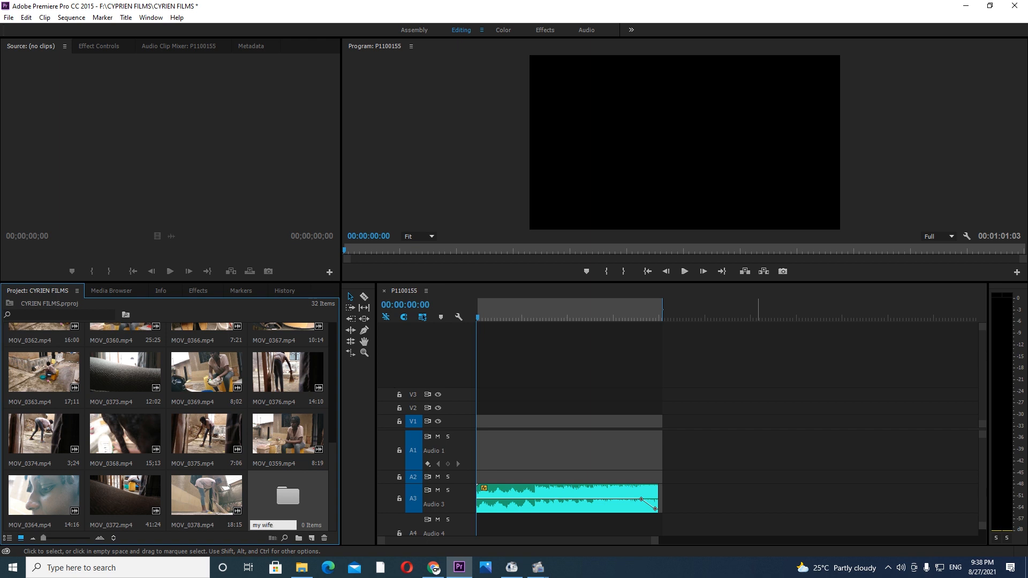
Step: Move all imported clips, the P1100155 sequence and the soft background music into the "my wife" bin, and close the bin window
{"action": "double_click", "coordinate": [287, 498]}
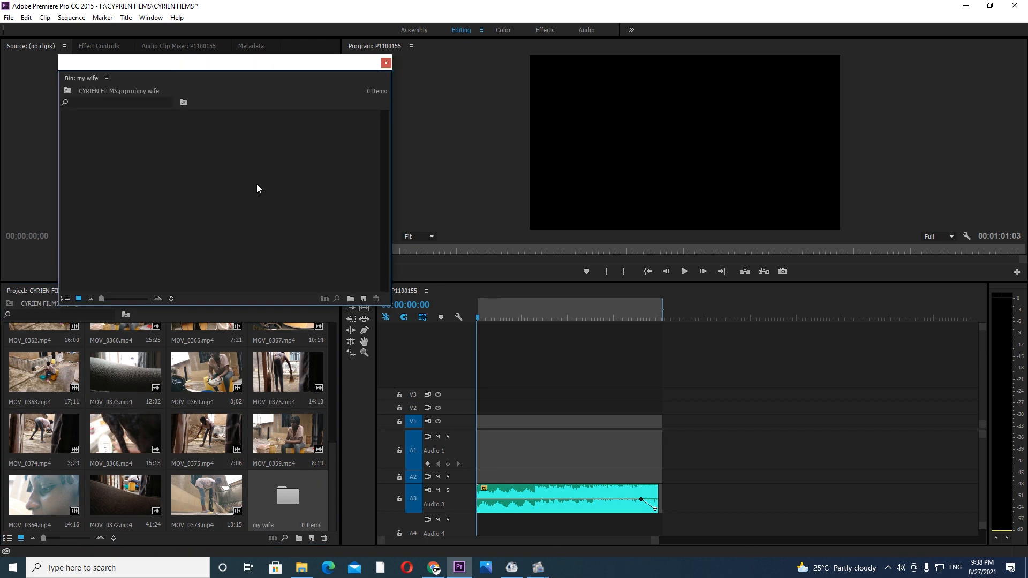
{"action": "left_click_drag", "start_coordinate": [244, 72], "coordinate": [473, 113]}
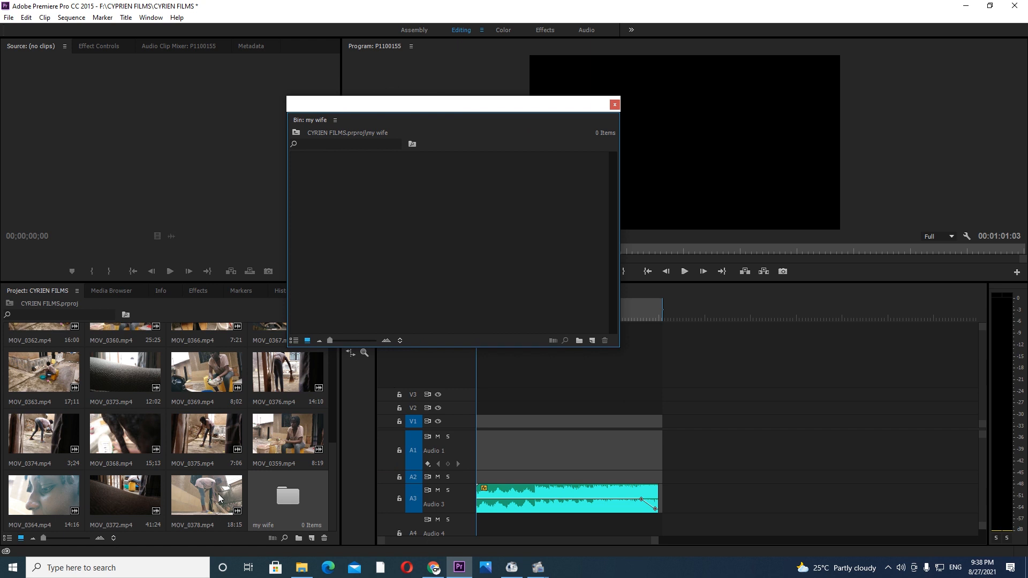
{"action": "left_click", "coordinate": [245, 486]}
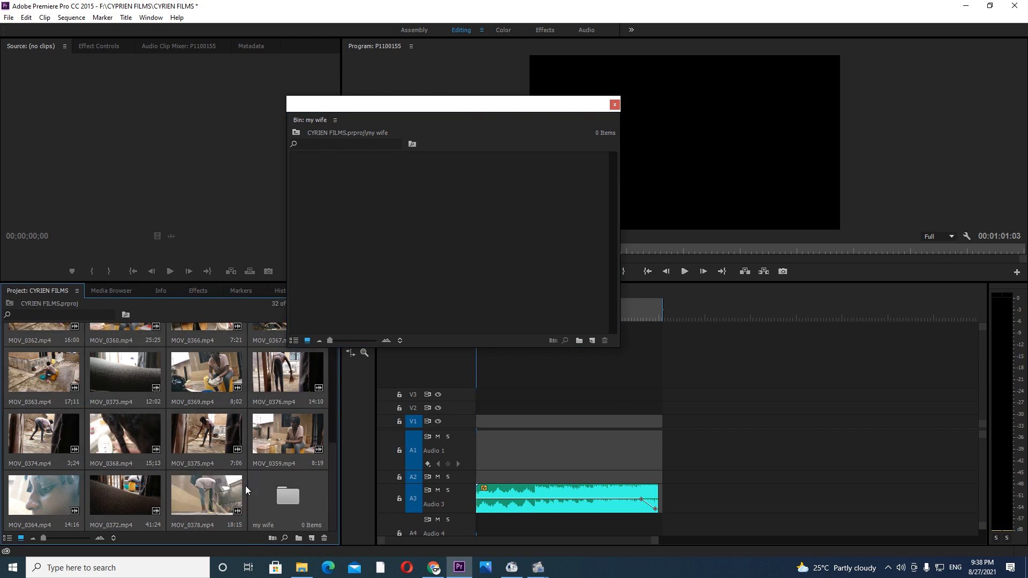
{"action": "left_click", "coordinate": [279, 495], "text": "ctrl"}
{"action": "left_click_drag", "start_coordinate": [210, 448], "coordinate": [406, 259]}
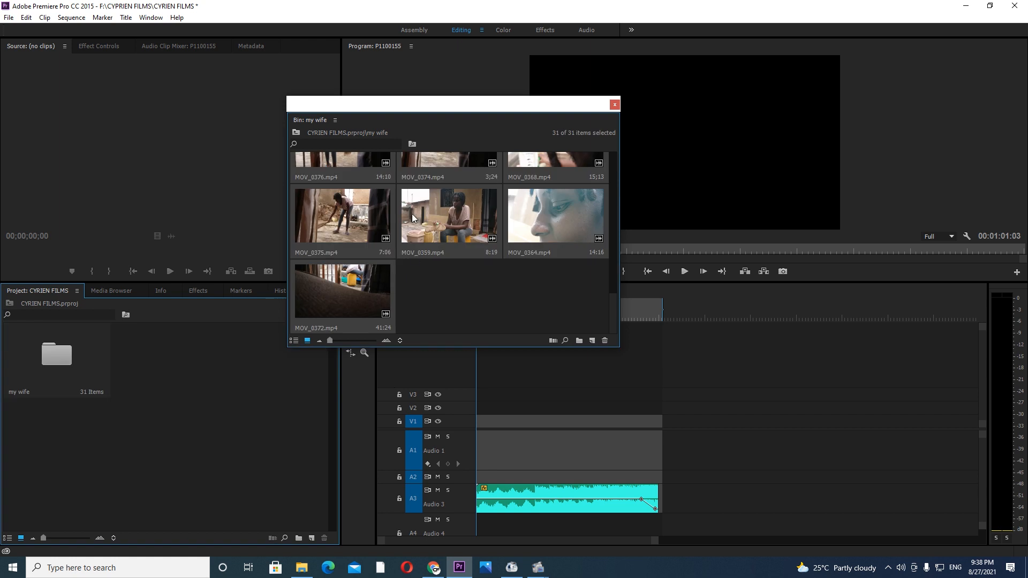
{"action": "left_click_drag", "start_coordinate": [448, 109], "coordinate": [208, 171]}
{"action": "scroll", "coordinate": [261, 343], "scroll_direction": "up", "scroll_amount": 10}
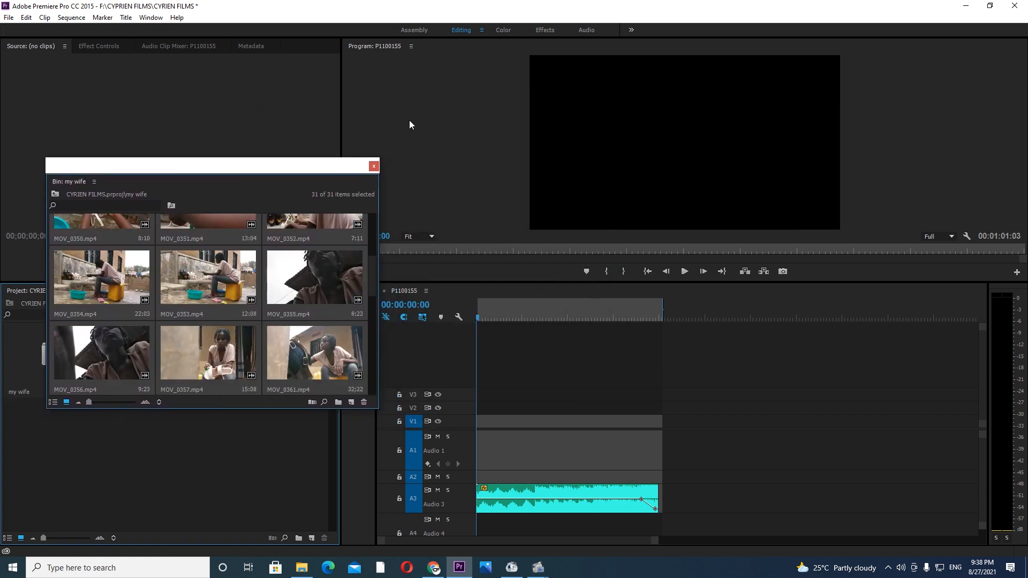
{"action": "left_click", "coordinate": [374, 166]}
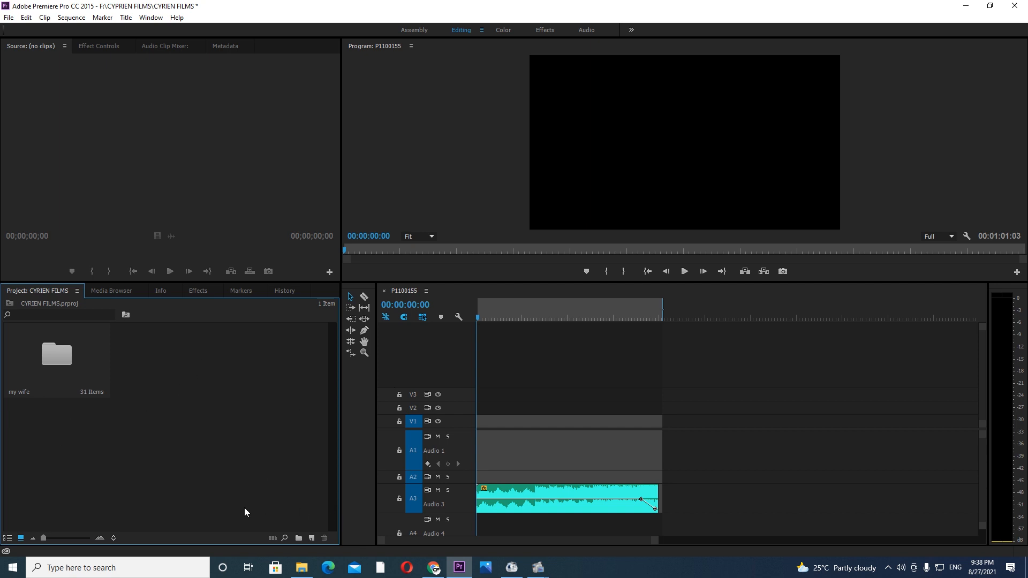
Step: Create a second bin named "hhghhk" in the project and delete it again
{"action": "left_click", "coordinate": [302, 538]}
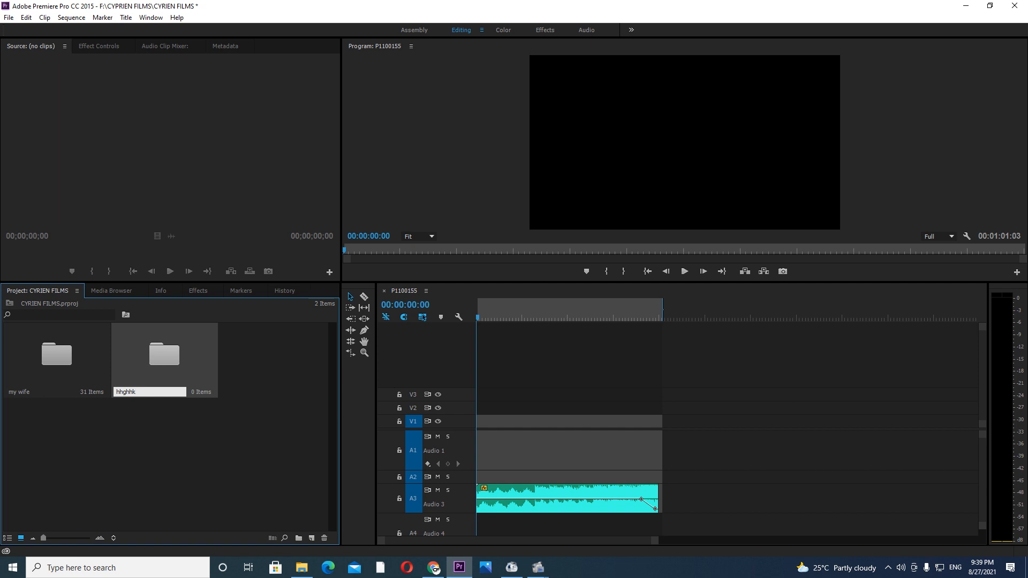
{"action": "left_click", "coordinate": [260, 419]}
{"action": "left_click_drag", "start_coordinate": [304, 371], "coordinate": [184, 372]}
{"action": "key", "text": "Delete"}
Step: Open the "my wife" bin and create a new sequence from a 3:20 section of MOV_0378.mp4 on the empty timeline
{"action": "double_click", "coordinate": [65, 359]}
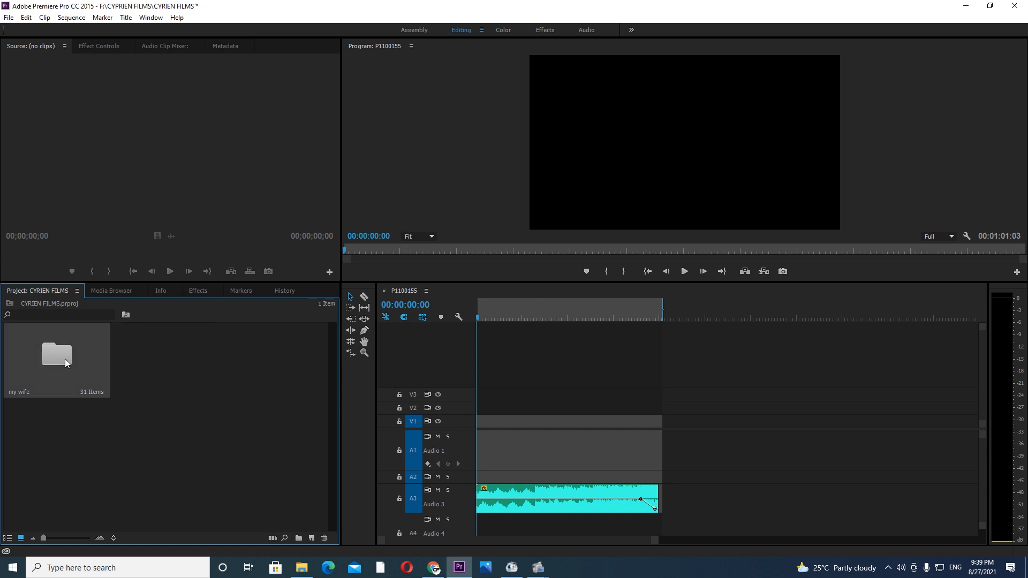
{"action": "scroll", "coordinate": [220, 267], "scroll_direction": "up", "scroll_amount": 5}
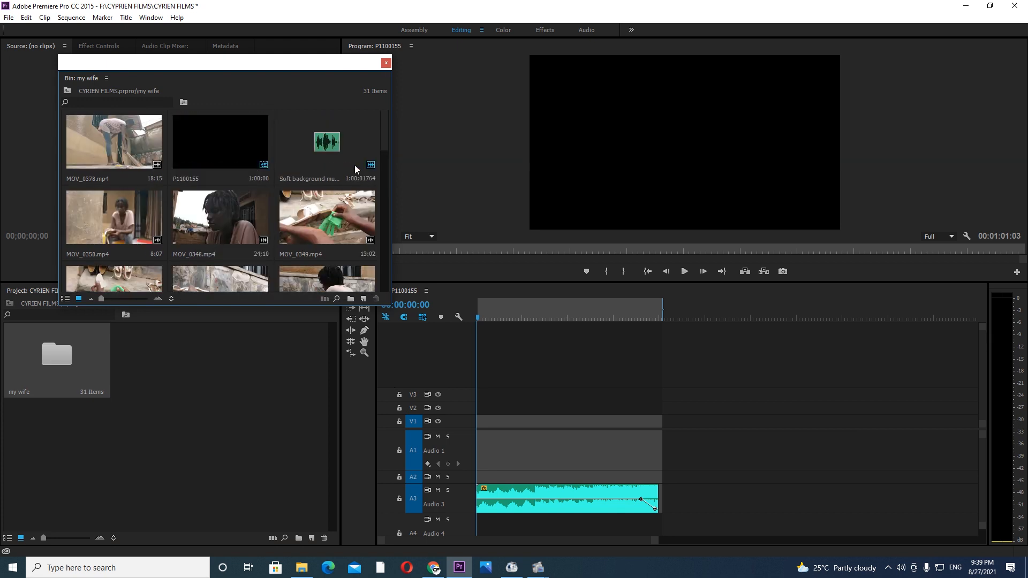
{"action": "scroll", "coordinate": [384, 140], "scroll_direction": "down", "scroll_amount": 1}
{"action": "scroll", "coordinate": [384, 108], "scroll_direction": "up", "scroll_amount": 1}
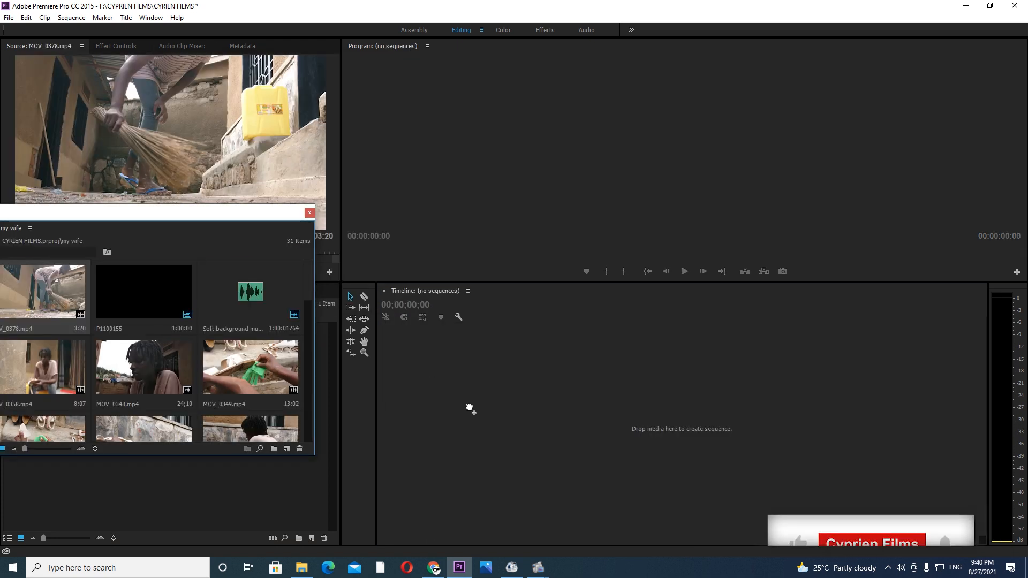
{"action": "left_click_drag", "start_coordinate": [470, 409], "coordinate": [470, 407]}
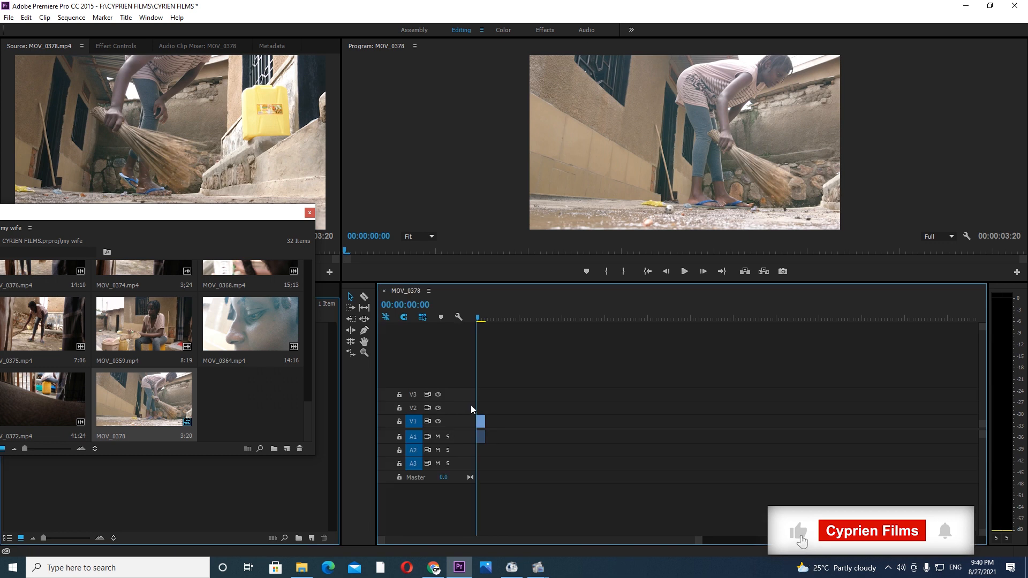
Step: Play the MOV_0378 sequence, return the playhead to the start and play it again
{"action": "key", "text": "space"}
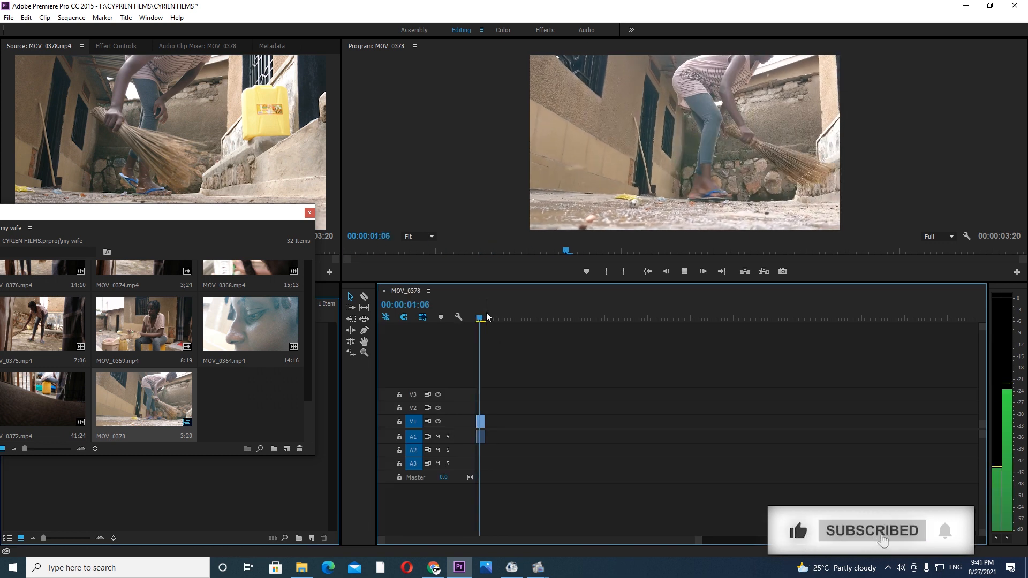
{"action": "left_click_drag", "start_coordinate": [476, 320], "coordinate": [475, 320]}
{"action": "key", "text": "space"}
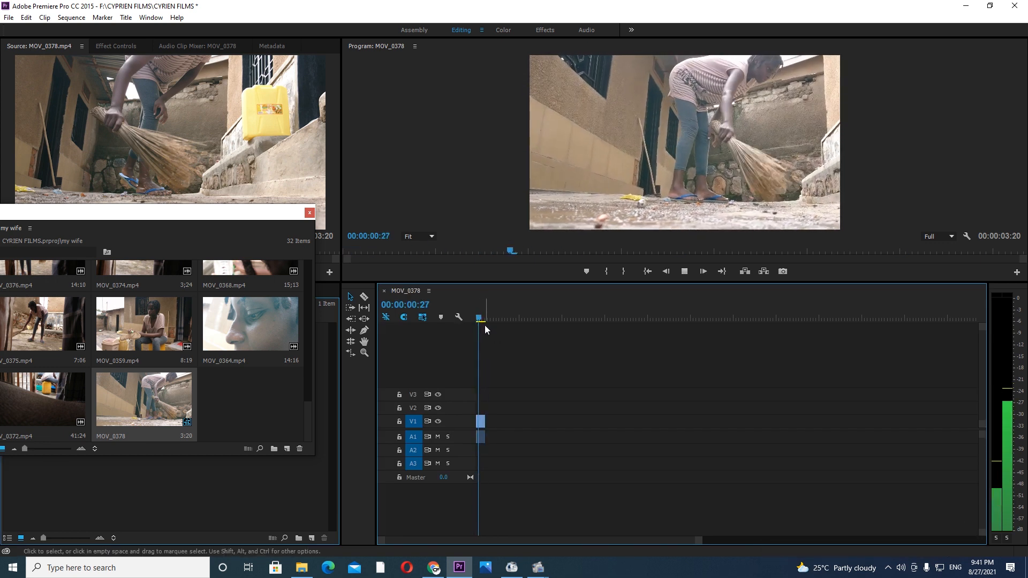
Step: Stop playback and review the settings of the MOV_0378 sequence
{"action": "key", "text": "space"}
{"action": "left_click", "coordinate": [71, 17]}
{"action": "left_click", "coordinate": [92, 30]}
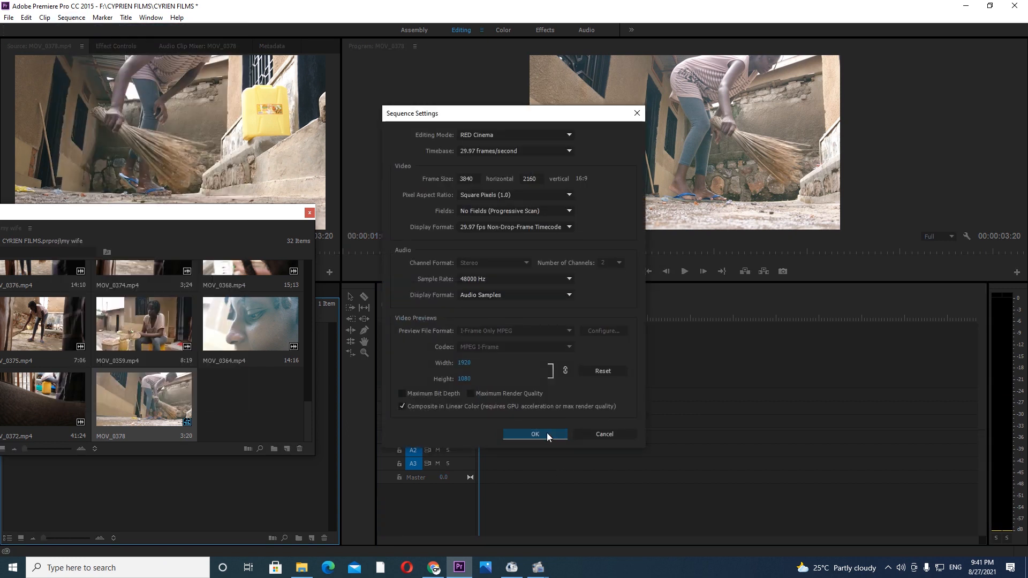
{"action": "left_click", "coordinate": [535, 433]}
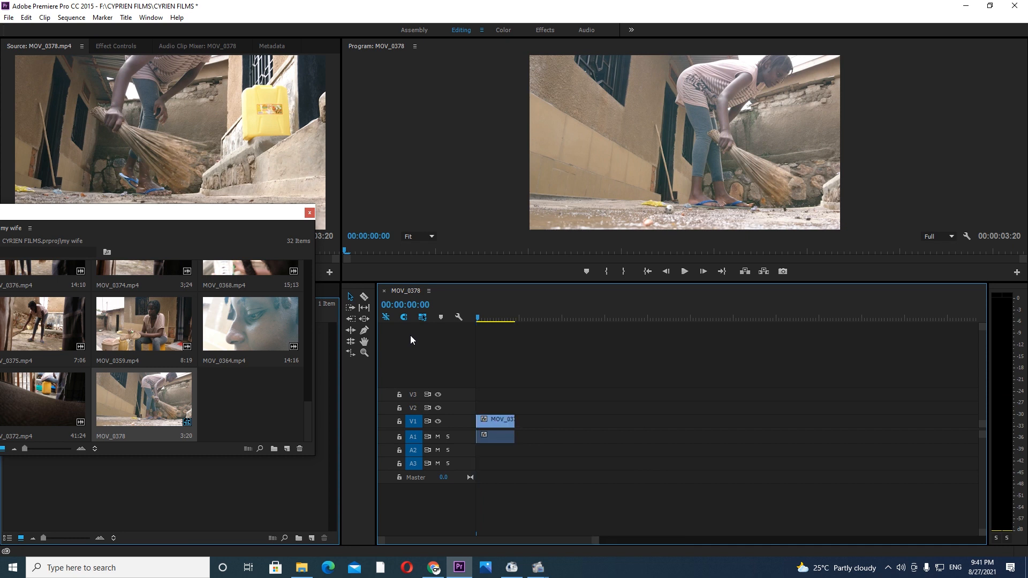
Step: Play the MOV_0378 sequence, return to its start and play it again
{"action": "key", "text": "space"}
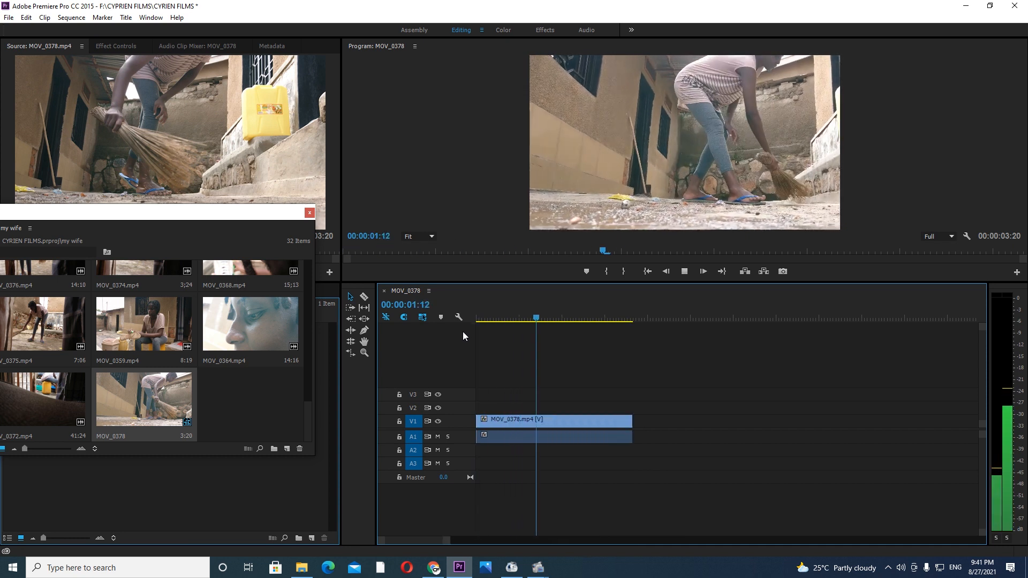
{"action": "left_click_drag", "start_coordinate": [586, 319], "coordinate": [371, 436]}
{"action": "key", "text": "space"}
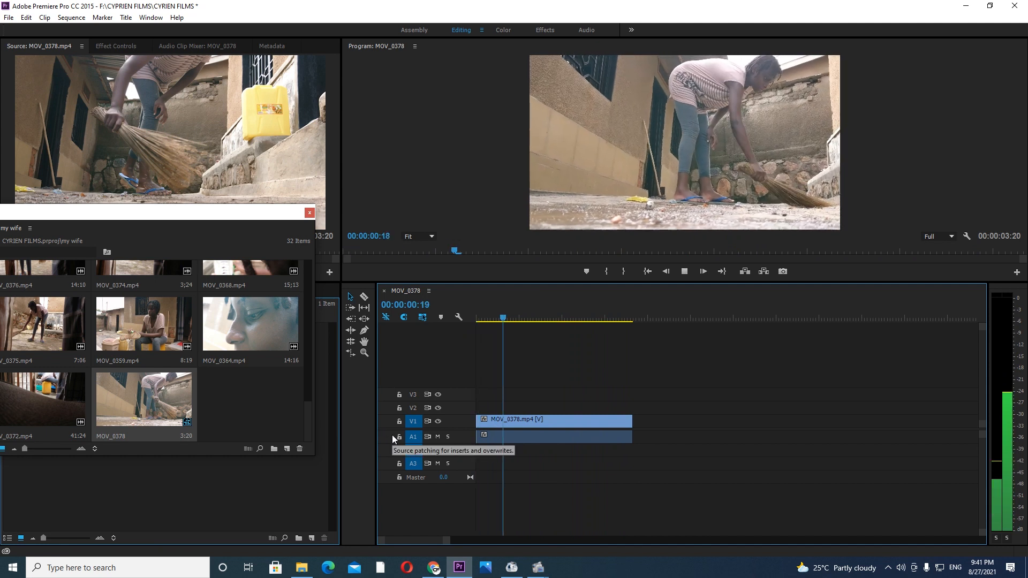
Step: Place the soft background music from the "my wife" bin on audio track A2 at the sequence start and play it
{"action": "left_click_drag", "start_coordinate": [195, 211], "coordinate": [266, 60]}
{"action": "scroll", "coordinate": [214, 241], "scroll_direction": "up", "scroll_amount": 10}
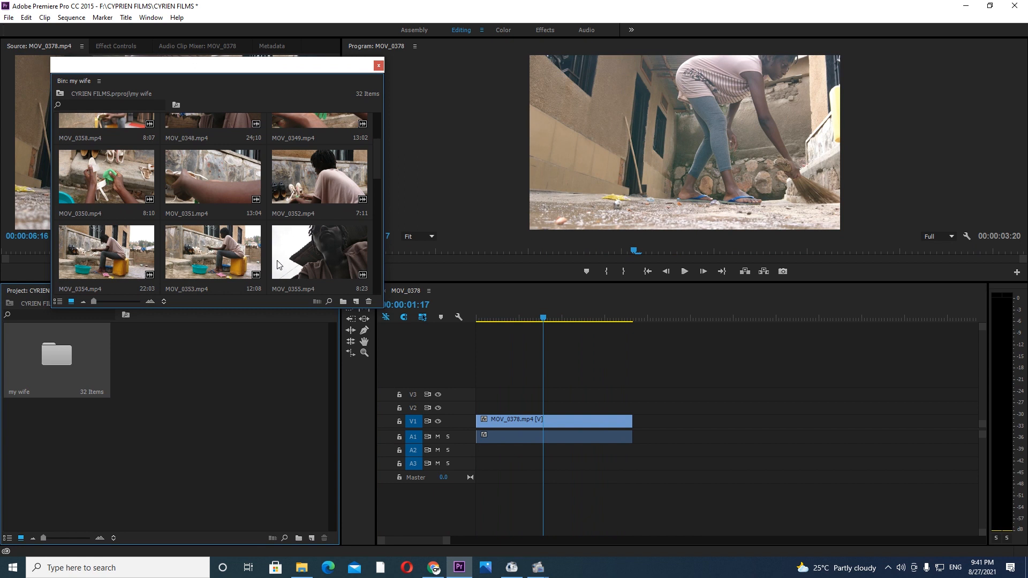
{"action": "left_click", "coordinate": [523, 436]}
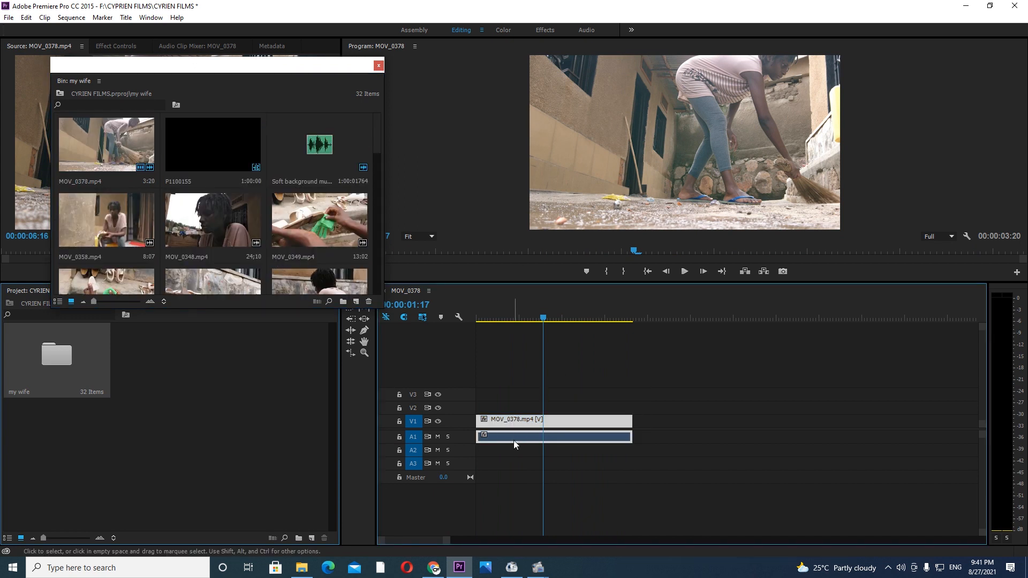
{"action": "left_click", "coordinate": [324, 151]}
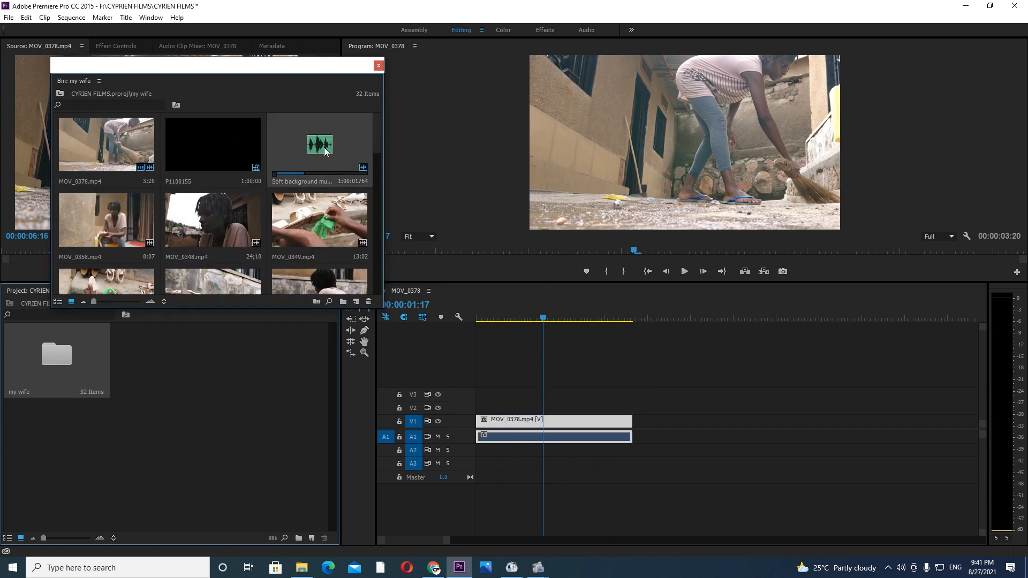
{"action": "double_click", "coordinate": [318, 143]}
{"action": "left_click_drag", "start_coordinate": [288, 67], "coordinate": [236, 340]}
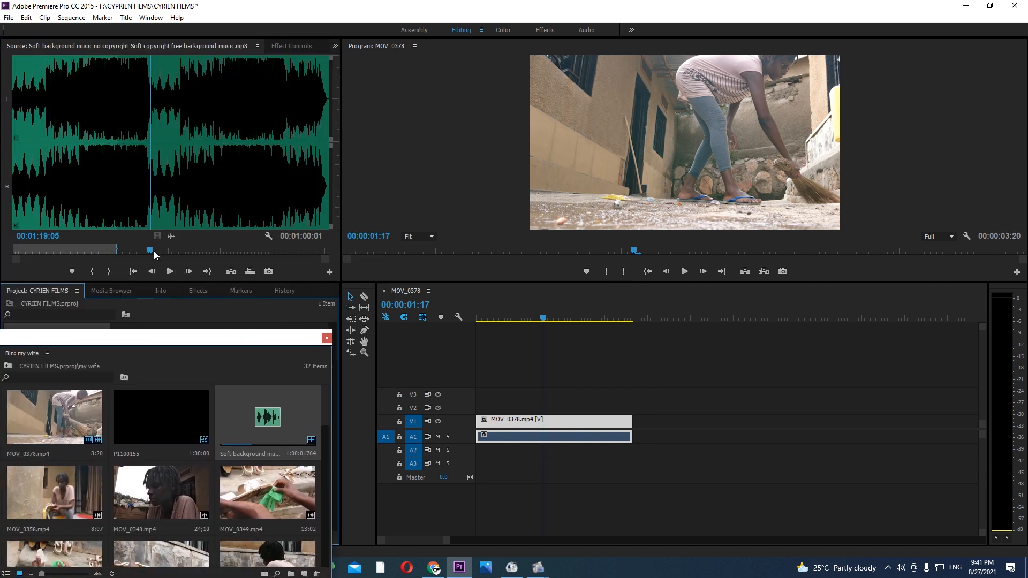
{"action": "left_click_drag", "start_coordinate": [170, 236], "coordinate": [479, 450]}
{"action": "key", "text": "Home"}
{"action": "key", "text": "space"}
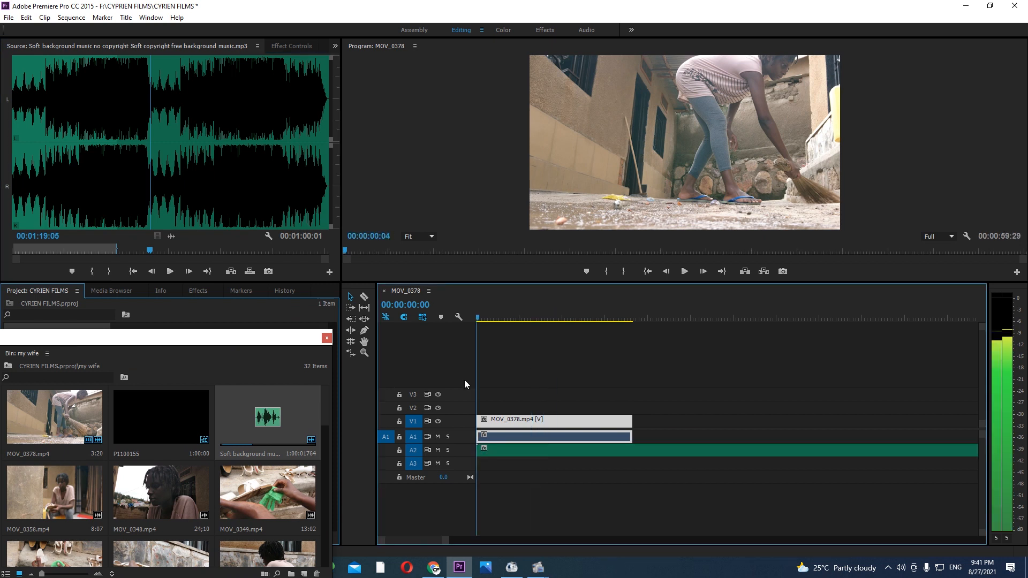
Step: Expand audio track A2, trim the quiet first few frames off the music and move it back to the sequence start
{"action": "double_click", "coordinate": [458, 451]}
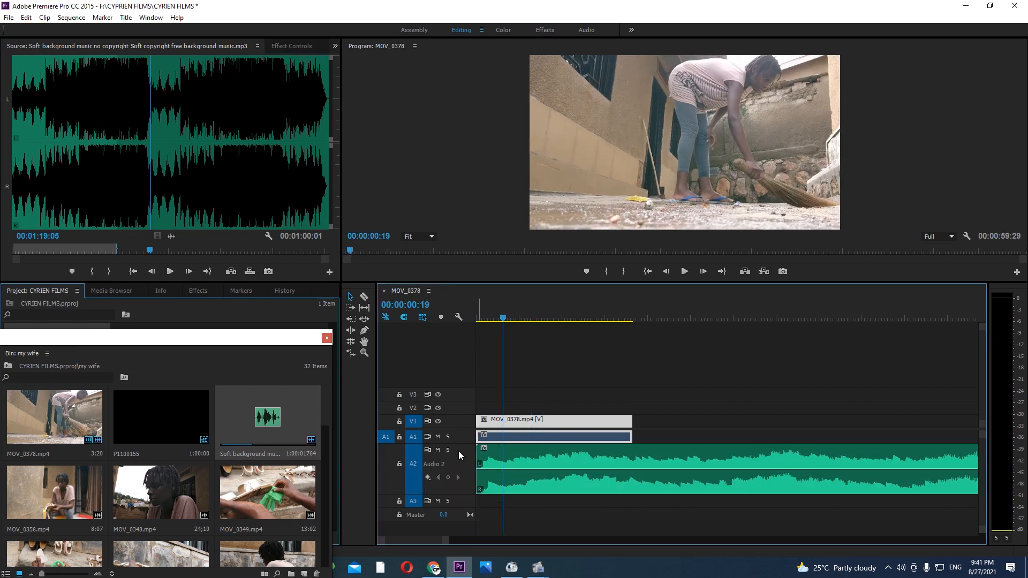
{"action": "key", "text": "="}
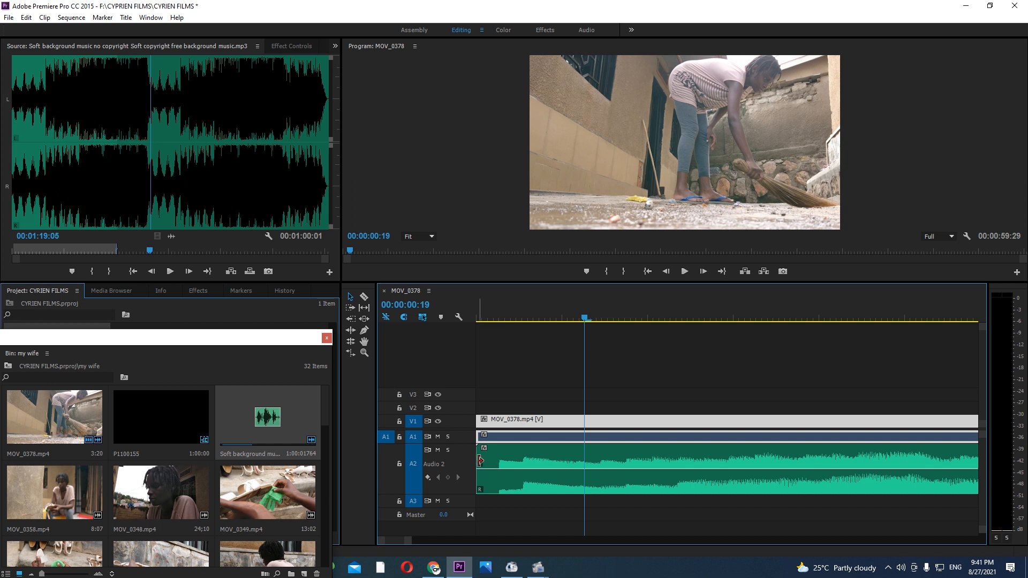
{"action": "left_click_drag", "start_coordinate": [480, 461], "coordinate": [500, 459]}
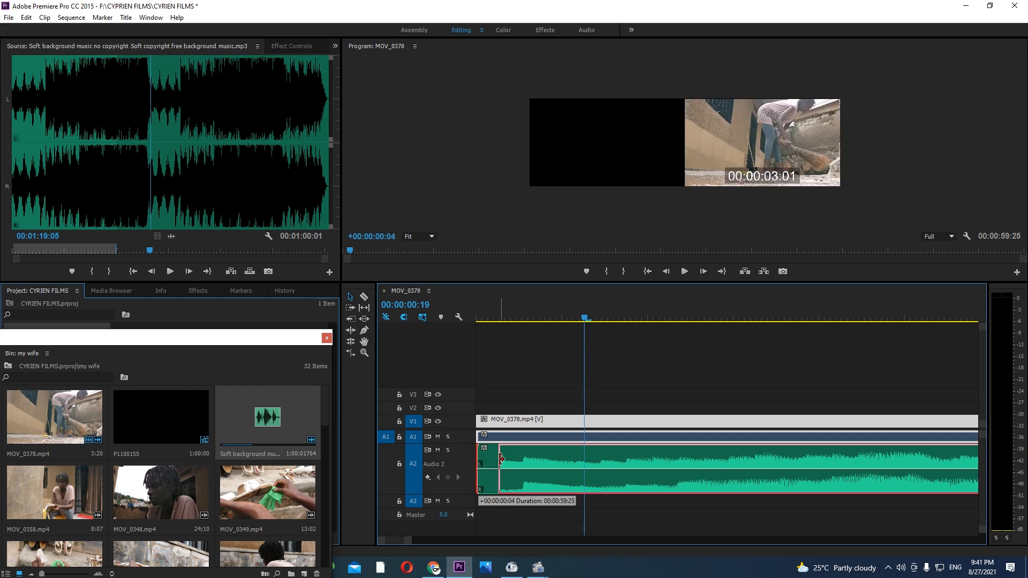
{"action": "mouse_move", "coordinate": [499, 463]}
{"action": "left_mouse_down"}
{"action": "mouse_move", "coordinate": [526, 453]}
{"action": "mouse_move", "coordinate": [506, 452]}
{"action": "left_mouse_up"}
Step: Play the sequence repeatedly from the start to check the music against the MOV_0378 clip
{"action": "key", "text": "space"}
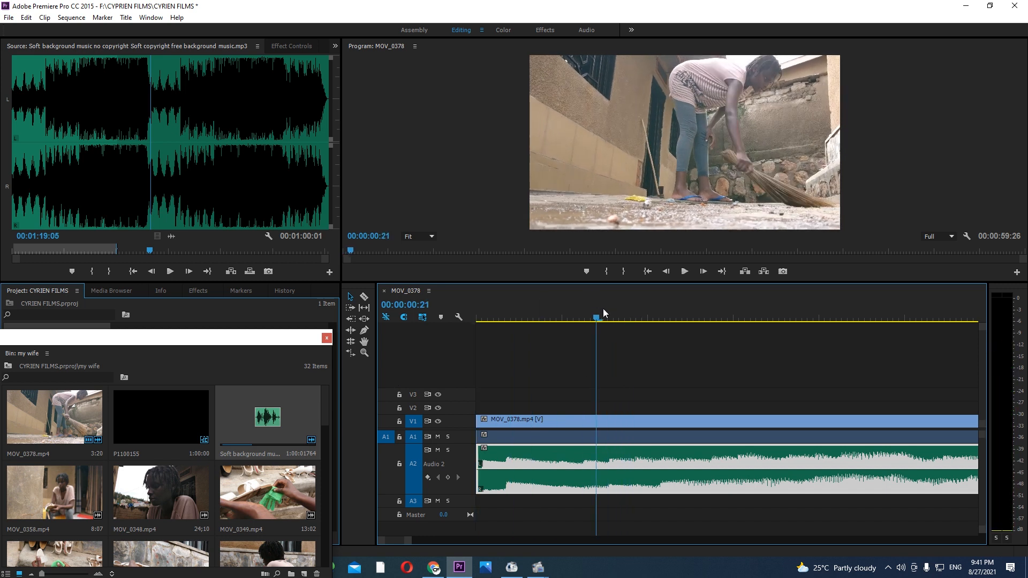
{"action": "key", "text": "Home"}
{"action": "key", "text": "space"}
{"action": "key", "text": "minus"}
{"action": "key", "text": "minus"}
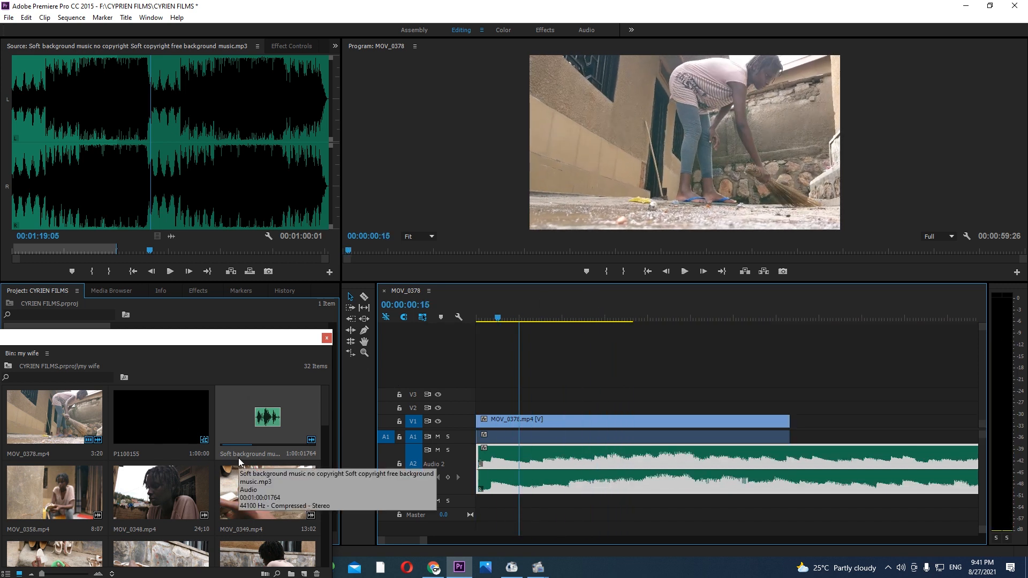
{"action": "key", "text": "Home"}
{"action": "key", "text": "space"}
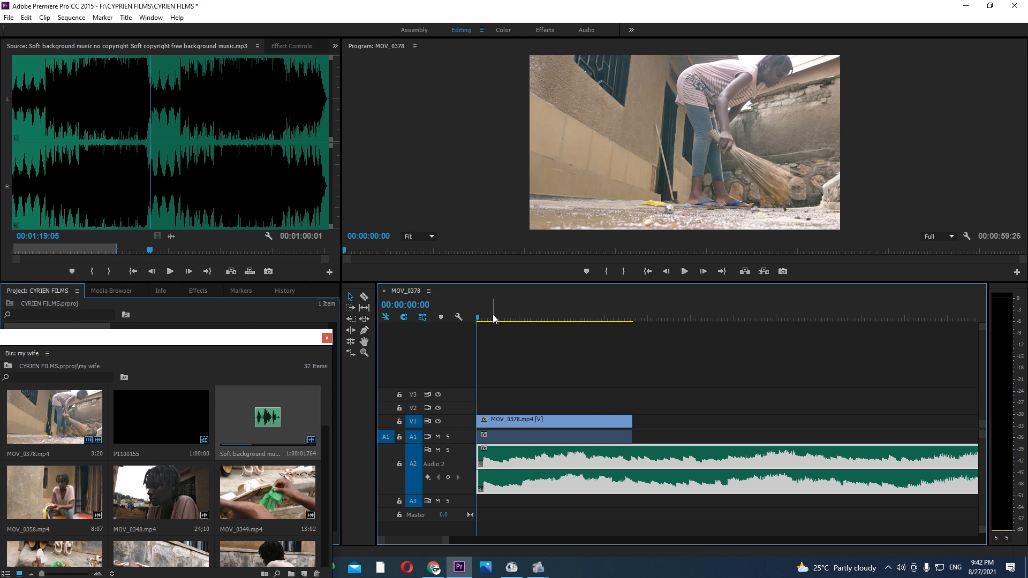
{"action": "key", "text": "equal"}
{"action": "key", "text": "equal"}
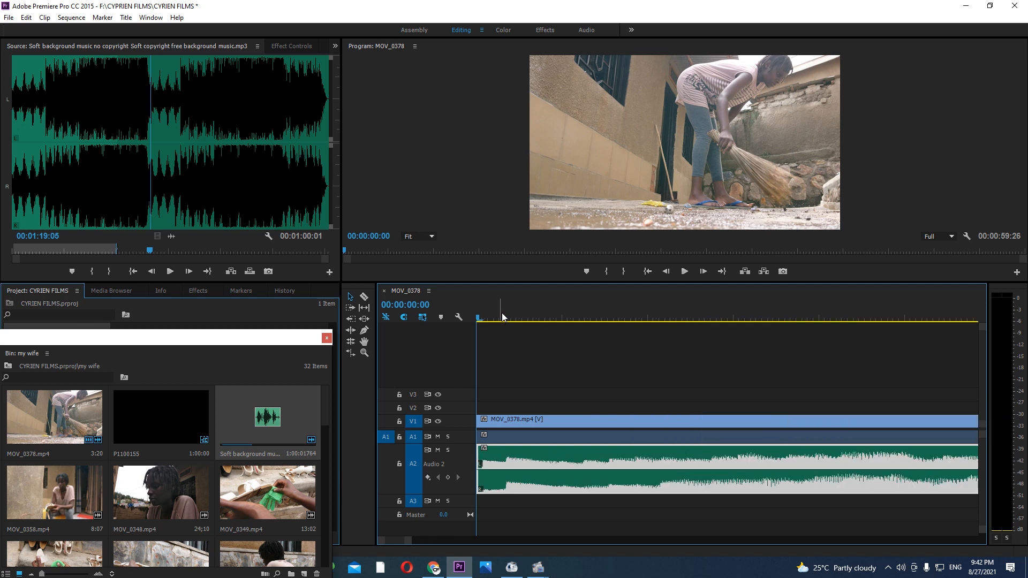
{"action": "key", "text": "space"}
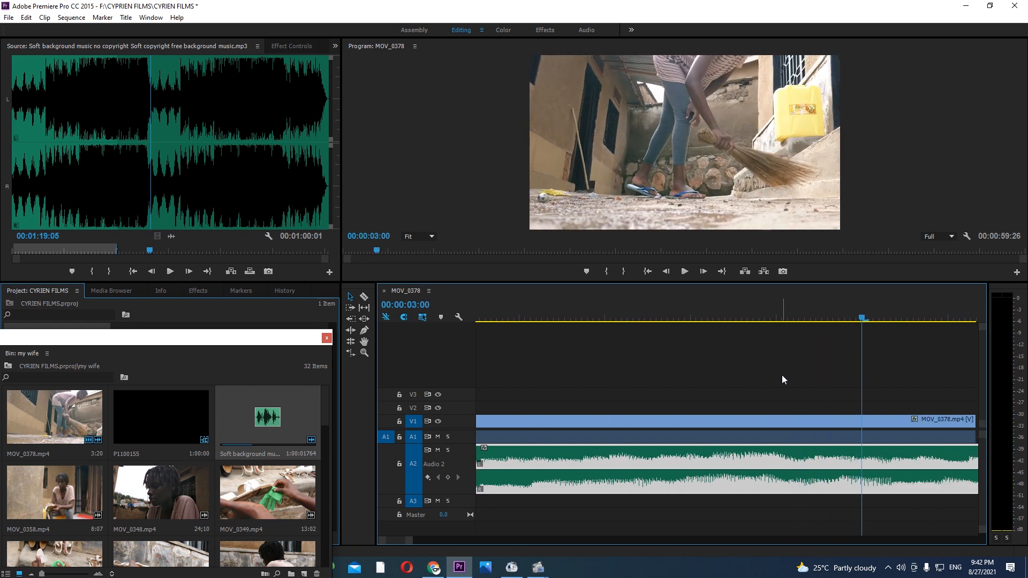
{"action": "key", "text": "minus"}
{"action": "key", "text": "minus"}
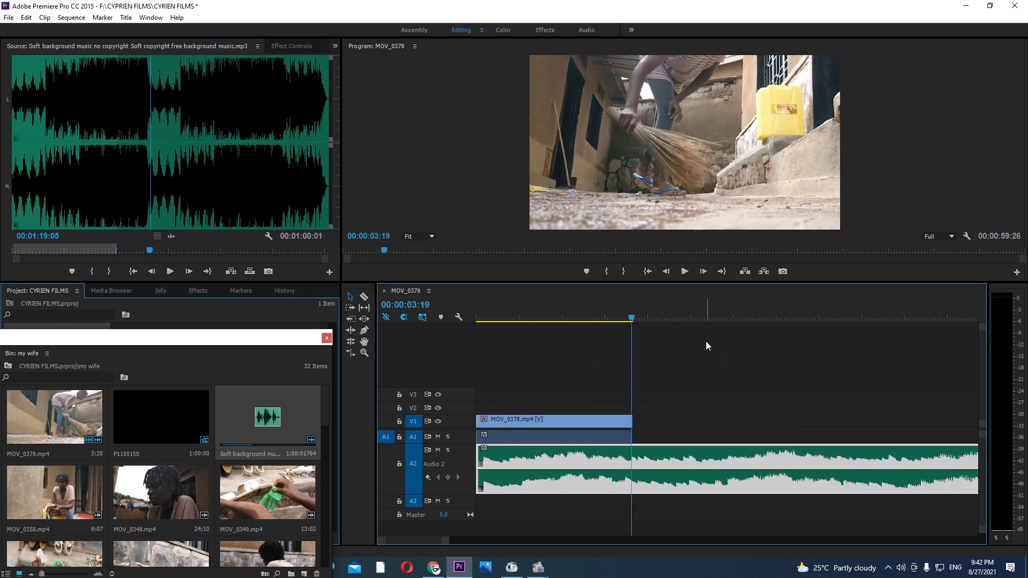
Step: Find MOV_0374.mp4 in the "my wife" bin, open it as the source clip and play it from its start
{"action": "left_click_drag", "start_coordinate": [178, 347], "coordinate": [217, 103]}
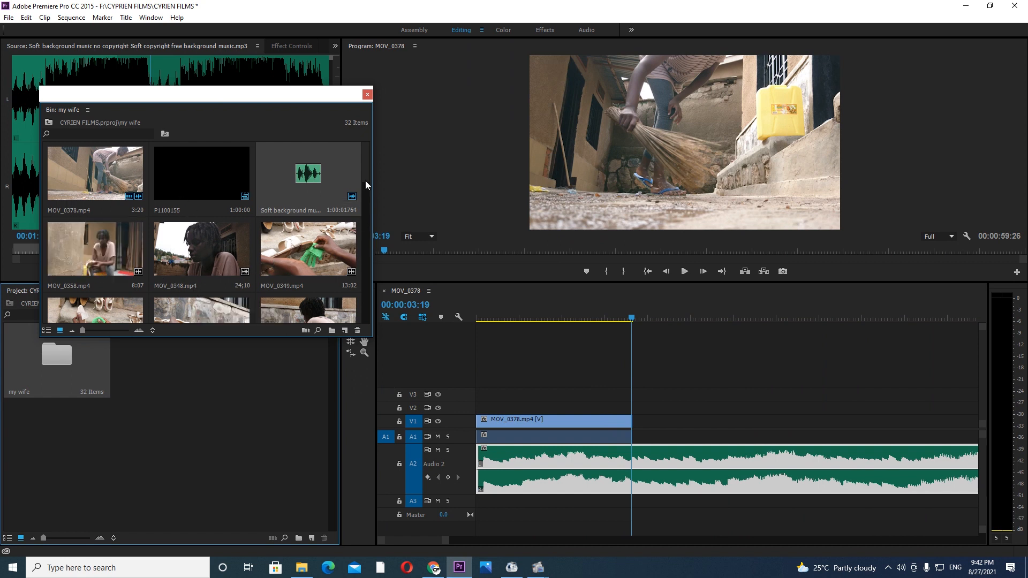
{"action": "left_click_drag", "start_coordinate": [365, 176], "coordinate": [374, 300]}
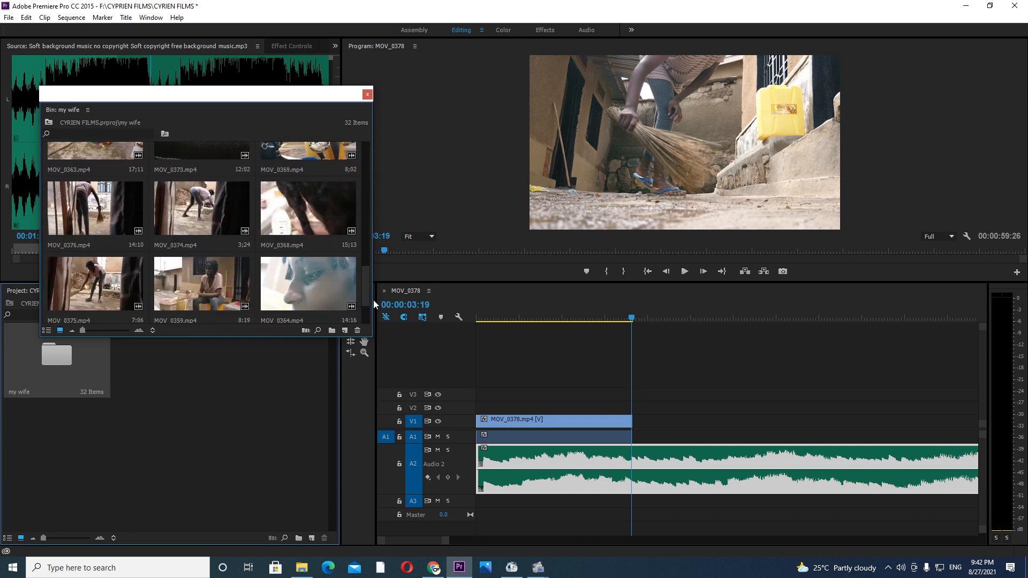
{"action": "double_click", "coordinate": [211, 230]}
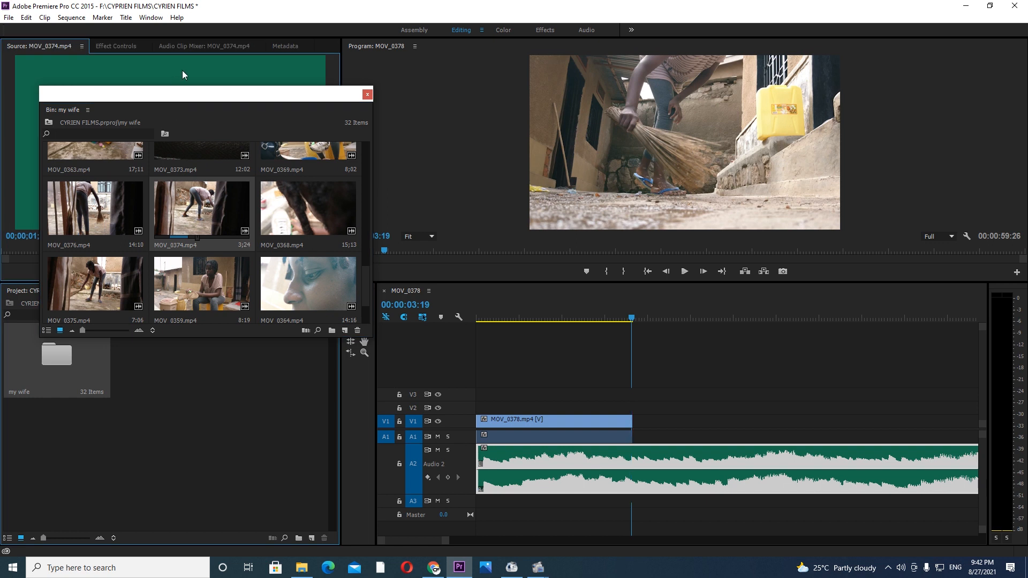
{"action": "left_click_drag", "start_coordinate": [181, 99], "coordinate": [124, 355]}
{"action": "left_click_drag", "start_coordinate": [152, 254], "coordinate": [16, 262]}
{"action": "key", "text": "space"}
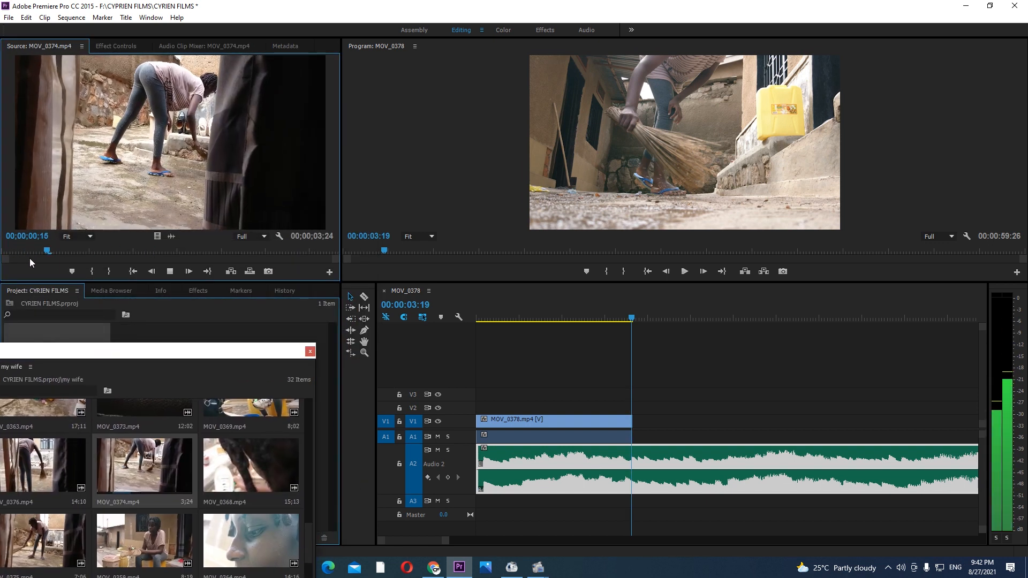
{"action": "key", "text": "space"}
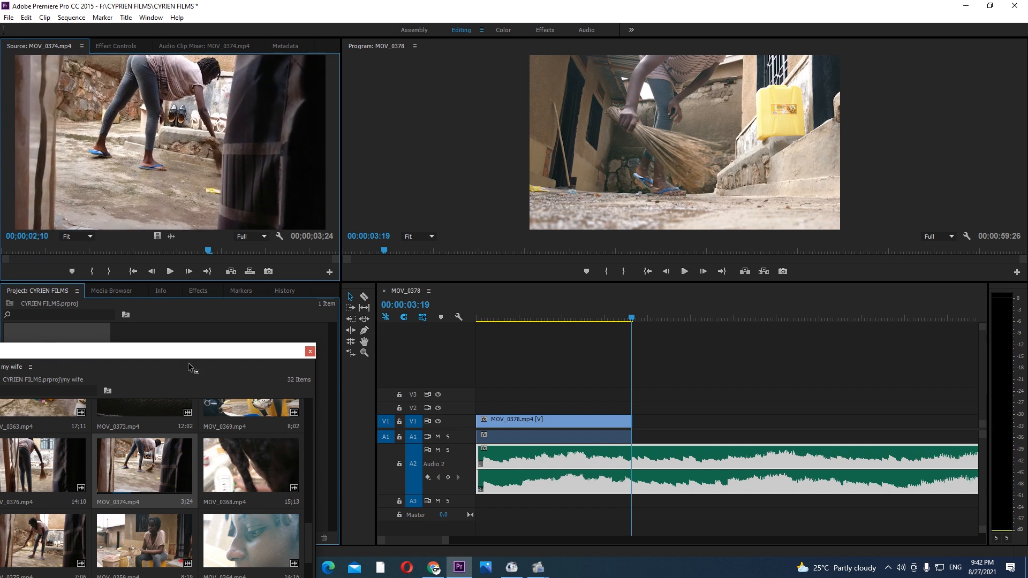
Step: Preview MOV_0375.mp4, mark a 2:10 section of it and add it to V1 directly after the MOV_0378 clip
{"action": "left_click_drag", "start_coordinate": [194, 355], "coordinate": [166, 388]}
{"action": "double_click", "coordinate": [87, 440]}
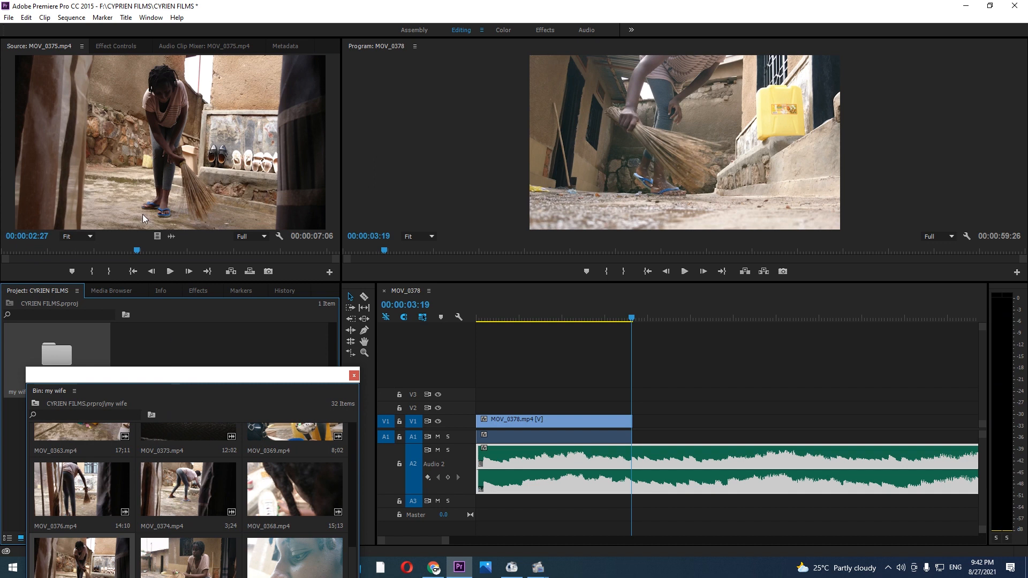
{"action": "left_click_drag", "start_coordinate": [137, 250], "coordinate": [93, 252]}
{"action": "key", "text": "space"}
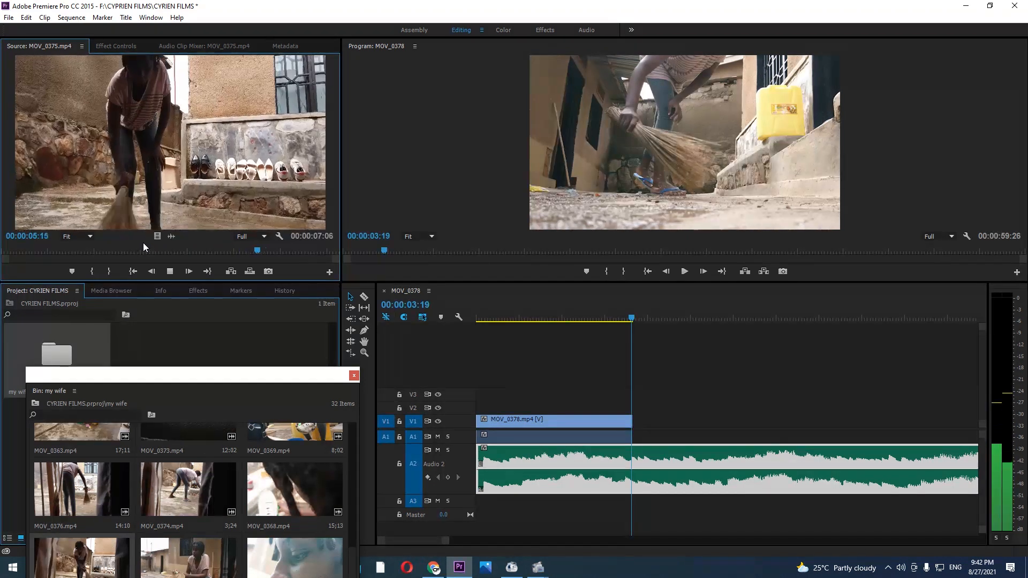
{"action": "key", "text": "space"}
{"action": "left_click", "coordinate": [157, 247]}
{"action": "key", "text": "space"}
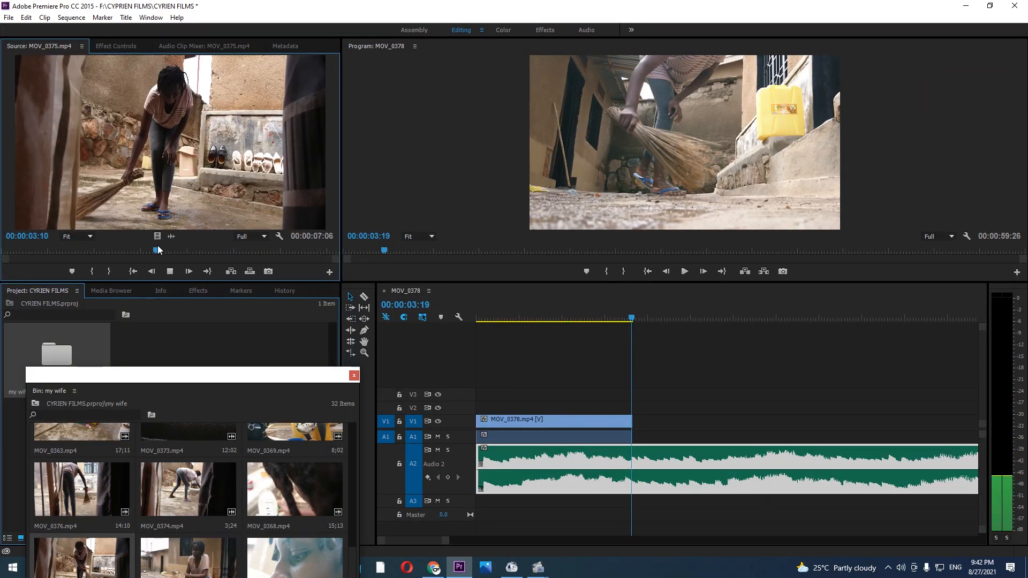
{"action": "left_click", "coordinate": [158, 246]}
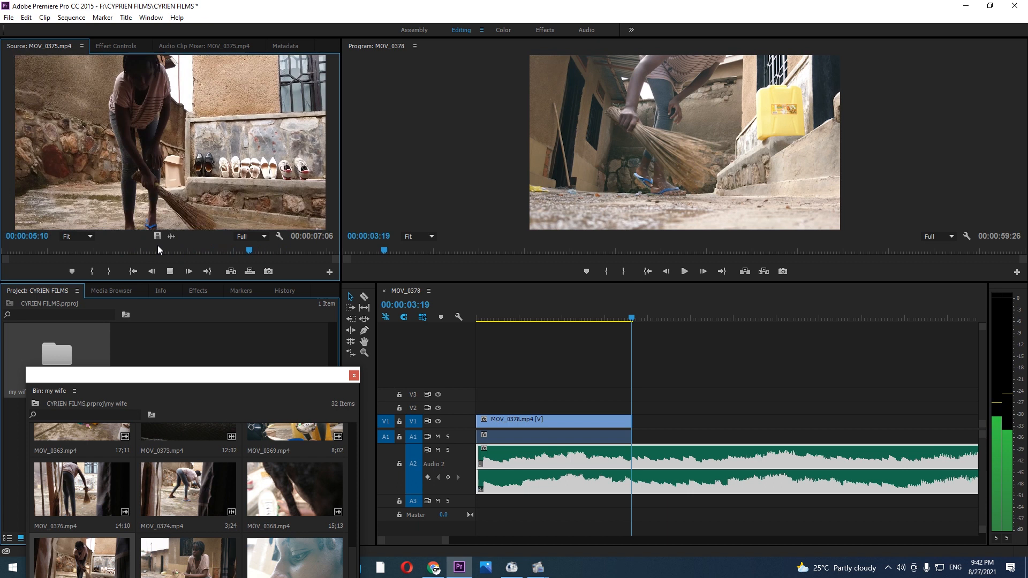
{"action": "left_click", "coordinate": [92, 272]}
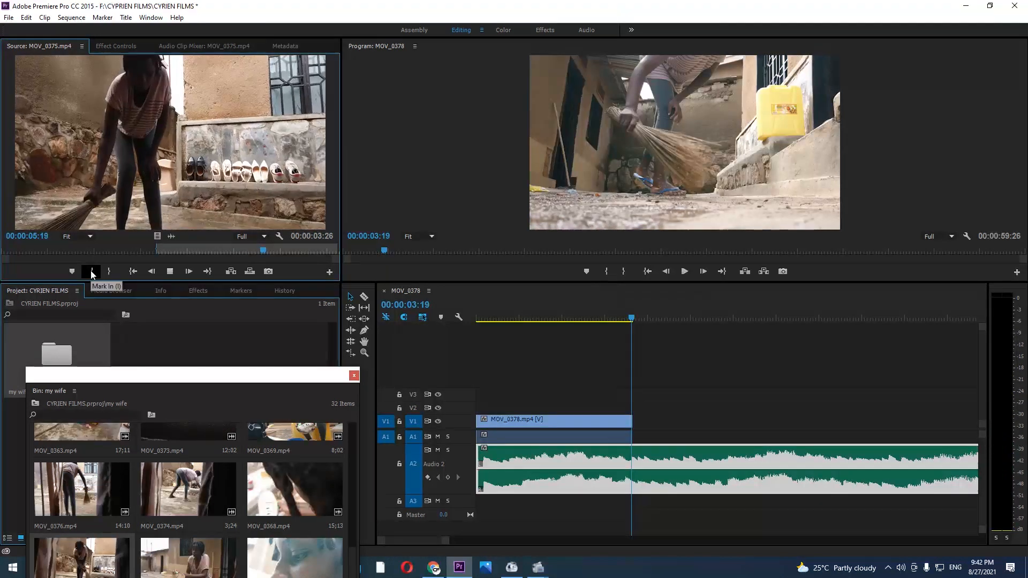
{"action": "left_click_drag", "start_coordinate": [156, 159], "coordinate": [638, 432]}
Step: Play the sequence from the start and trim the end of the MOV_0375 clip to 00:00:05:20
{"action": "key", "text": "Home"}
{"action": "key", "text": "space"}
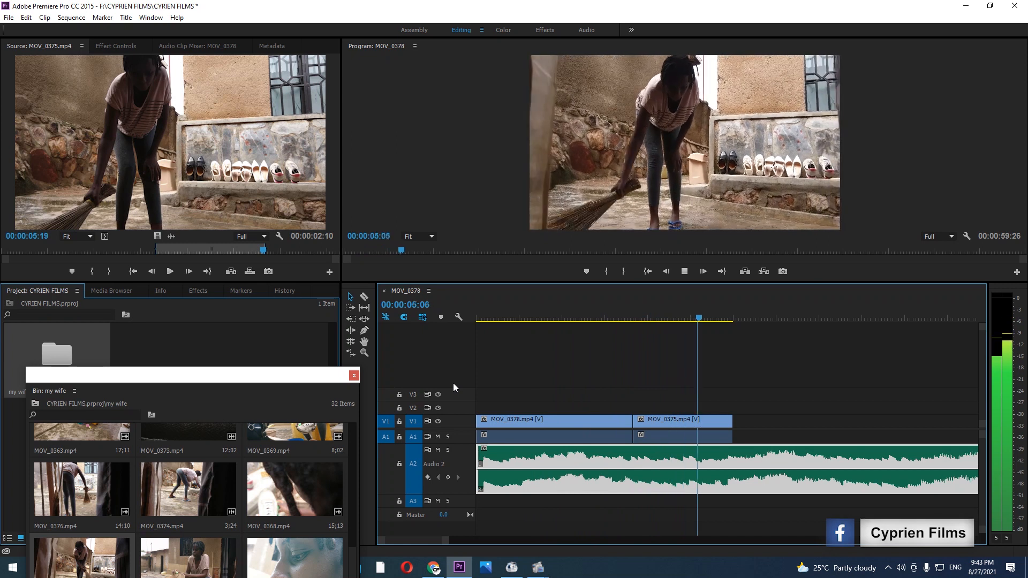
{"action": "left_click_drag", "start_coordinate": [536, 317], "coordinate": [459, 340]}
{"action": "key", "text": "space"}
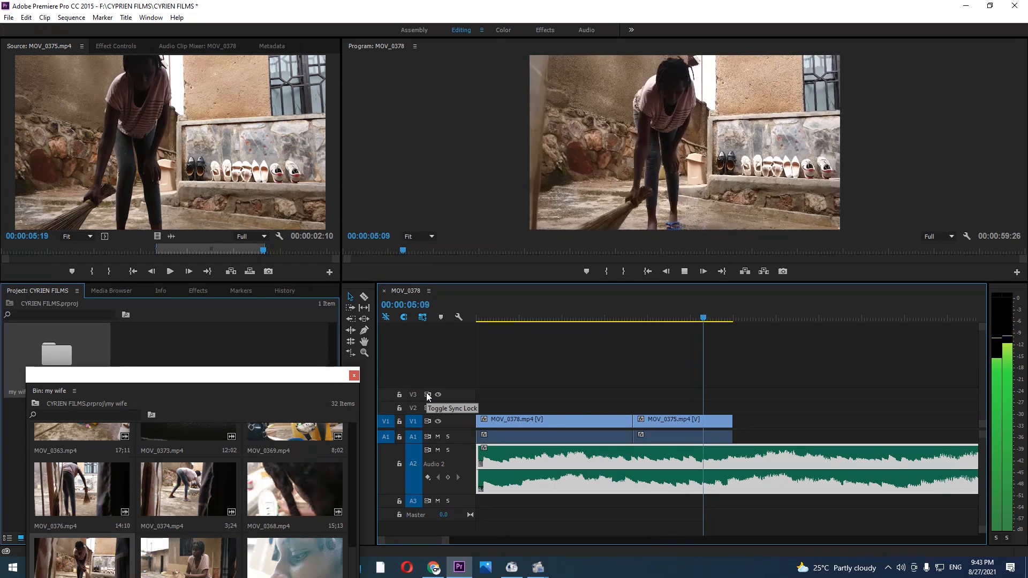
{"action": "key", "text": "space"}
{"action": "left_click_drag", "start_coordinate": [737, 421], "coordinate": [721, 435]}
Step: Browse the clips in the "my wife" bin and open MOV_0360.mp4 as the source clip
{"action": "left_click_drag", "start_coordinate": [222, 373], "coordinate": [234, 158]}
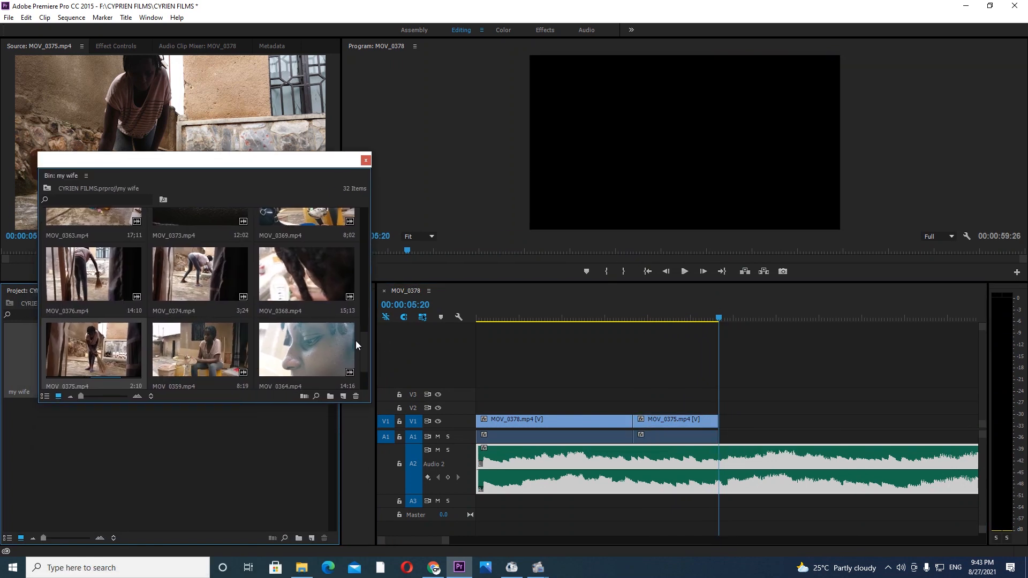
{"action": "scroll", "coordinate": [364, 343], "scroll_direction": "down", "scroll_amount": 3}
{"action": "double_click", "coordinate": [294, 264]}
{"action": "left_click_drag", "start_coordinate": [214, 160], "coordinate": [213, 395]}
{"action": "scroll", "coordinate": [272, 339], "scroll_direction": "up", "scroll_amount": 5}
{"action": "left_click_drag", "start_coordinate": [213, 395], "coordinate": [170, 394]}
{"action": "double_click", "coordinate": [161, 295]}
Step: Mark a 2:05 section of MOV_0360.mp4 and add it to V1 directly after the MOV_0375 clip
{"action": "left_click_drag", "start_coordinate": [7, 250], "coordinate": [172, 252]}
{"action": "key", "text": "space"}
{"action": "left_click", "coordinate": [91, 272]}
{"action": "left_click", "coordinate": [143, 254]}
{"action": "left_click", "coordinate": [109, 272]}
{"action": "left_click_drag", "start_coordinate": [156, 165], "coordinate": [721, 422]}
Step: Play the MOV_0360 clip in the sequence and trim its end to 00:00:07:20
{"action": "key", "text": "space"}
{"action": "left_click", "coordinate": [721, 318]}
{"action": "right_click", "coordinate": [762, 421]}
{"action": "left_click", "coordinate": [792, 420]}
{"action": "left_click", "coordinate": [689, 307]}
{"action": "key", "text": "space"}
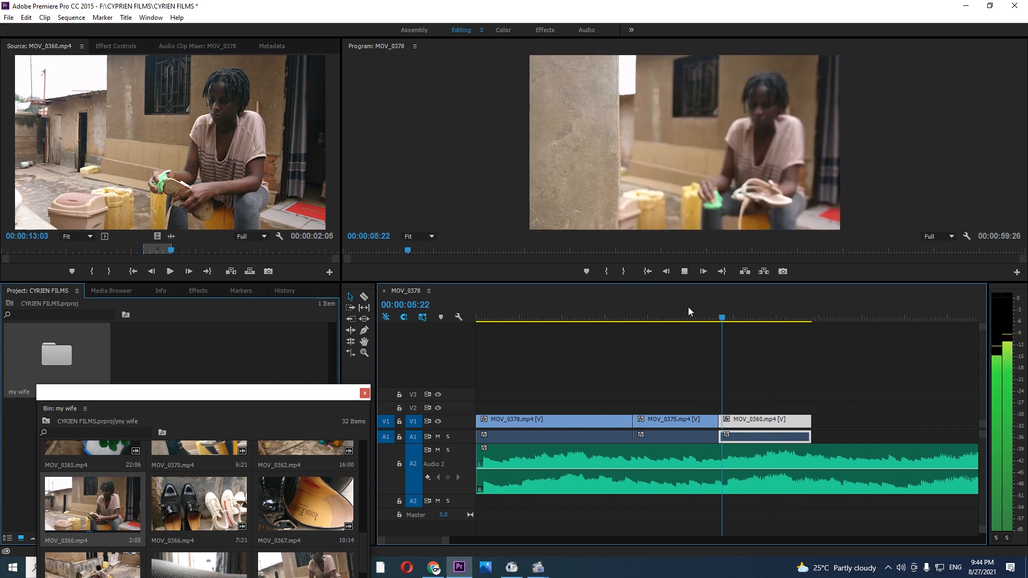
{"action": "key", "text": "space"}
{"action": "left_click_drag", "start_coordinate": [810, 420], "coordinate": [804, 421]}
Step: Open MOV_0357.mp4 from the "my wife" bin and preview it
{"action": "left_click_drag", "start_coordinate": [214, 393], "coordinate": [160, 399]}
{"action": "double_click", "coordinate": [146, 377]}
{"action": "double_click", "coordinate": [252, 289]}
{"action": "key", "text": "space"}
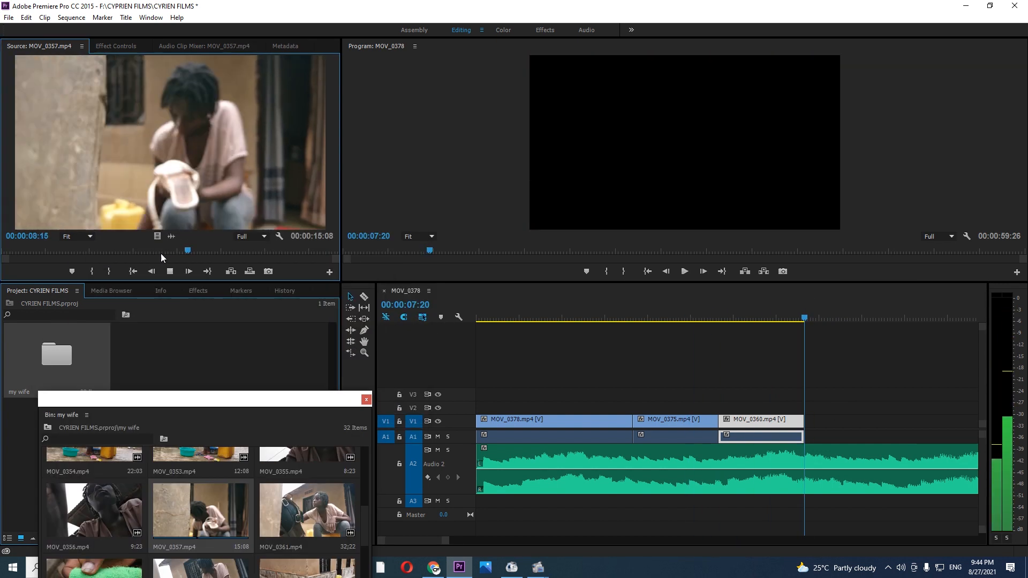
Step: Delete the MOV_0360 clip from V1 and add a marked section of MOV_0361.mp4 after the MOV_0375 clip instead
{"action": "double_click", "coordinate": [284, 510]}
{"action": "key", "text": "space"}
{"action": "left_click", "coordinate": [760, 420]}
{"action": "key", "text": "Delete"}
{"action": "left_click", "coordinate": [685, 319]}
{"action": "left_click", "coordinate": [92, 272]}
{"action": "key", "text": "space"}
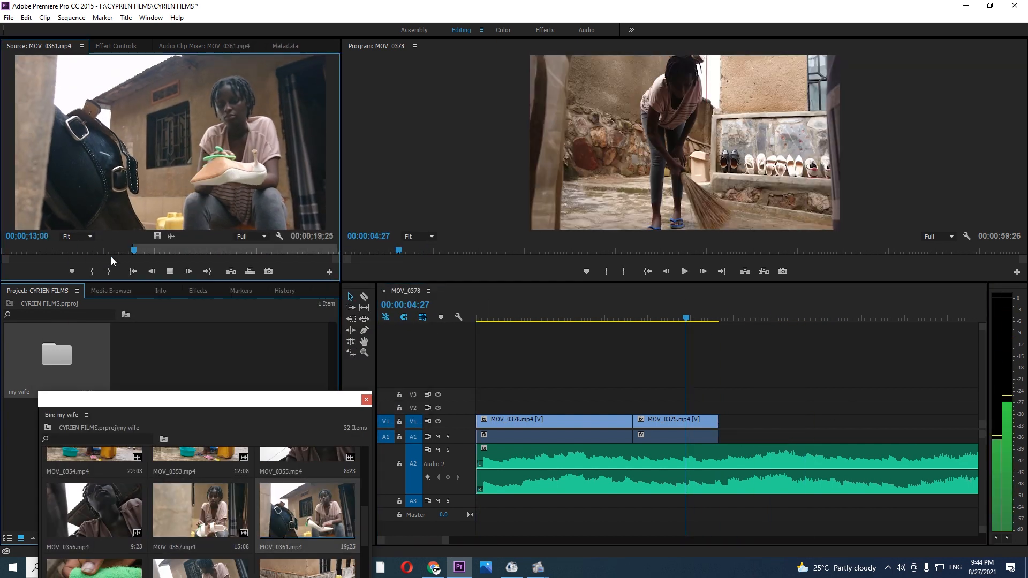
{"action": "left_click", "coordinate": [108, 272]}
{"action": "left_click_drag", "start_coordinate": [160, 165], "coordinate": [721, 422]}
Step: Play the sequence across the added MOV_0361 clip and trim the clip's end to 00:00:08:07
{"action": "key", "text": "space"}
{"action": "key", "text": "minus"}
{"action": "key", "text": "minus"}
{"action": "left_click", "coordinate": [581, 421]}
{"action": "left_click", "coordinate": [538, 319]}
{"action": "key", "text": "space"}
{"action": "key", "text": "space"}
{"action": "left_click_drag", "start_coordinate": [595, 421], "coordinate": [564, 421]}
Step: Open another clip from the "my wife" bin and preview different moments of it
{"action": "left_click_drag", "start_coordinate": [214, 399], "coordinate": [192, 382]}
{"action": "scroll", "coordinate": [187, 327], "scroll_direction": "down", "scroll_amount": 1}
{"action": "double_click", "coordinate": [111, 269]}
{"action": "key", "text": "space"}
{"action": "left_click", "coordinate": [239, 251]}
{"action": "key", "text": "space"}
Step: Open MOV_0350.mp4 from the "my wife" bin and mark a short section with its Out point at 00:00:04:03
{"action": "scroll", "coordinate": [172, 362], "scroll_direction": "up", "scroll_amount": 4}
{"action": "double_click", "coordinate": [131, 375]}
{"action": "key", "text": "space"}
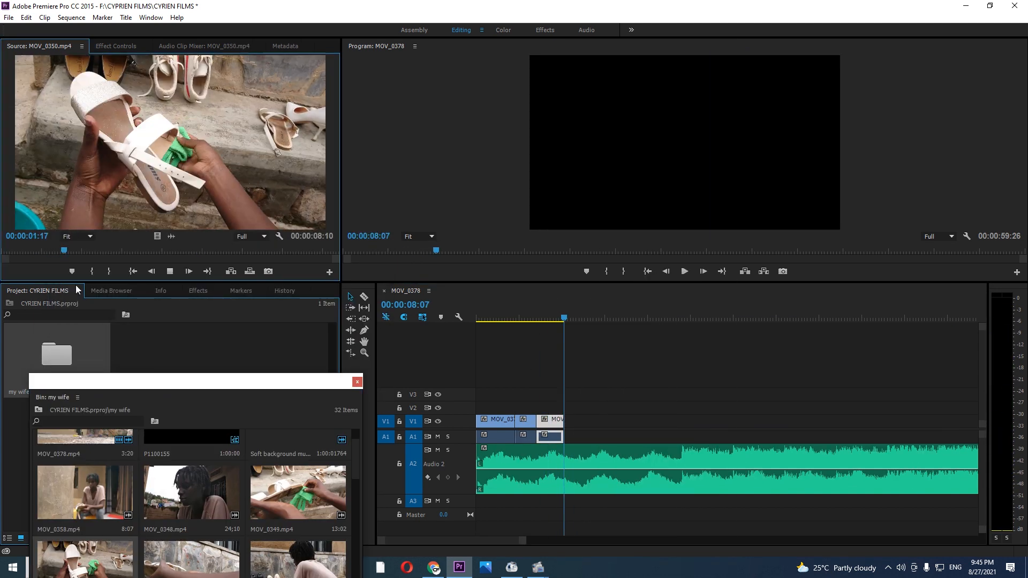
{"action": "left_click", "coordinate": [141, 251]}
{"action": "left_click", "coordinate": [99, 251]}
{"action": "key", "text": "i"}
{"action": "key", "text": "space"}
{"action": "key", "text": "space"}
{"action": "key", "text": "o"}
Step: Add the marked MOV_0350 section to V1 after the MOV_0361 clip and play the sequence across it
{"action": "left_click_drag", "start_coordinate": [168, 156], "coordinate": [565, 421]}
{"action": "left_click", "coordinate": [561, 318]}
{"action": "key", "text": "space"}
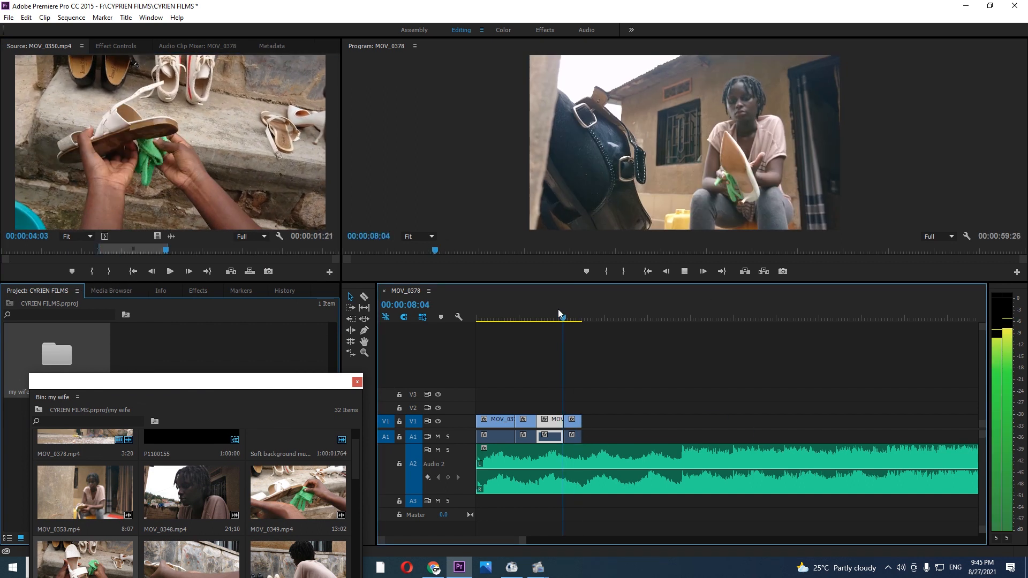
{"action": "key", "text": "space"}
Step: Add a marked section of MOV_0348.mp4 to V1 and delete the MOV_0350 clip after MOV_0361
{"action": "double_click", "coordinate": [186, 495]}
{"action": "key", "text": "space"}
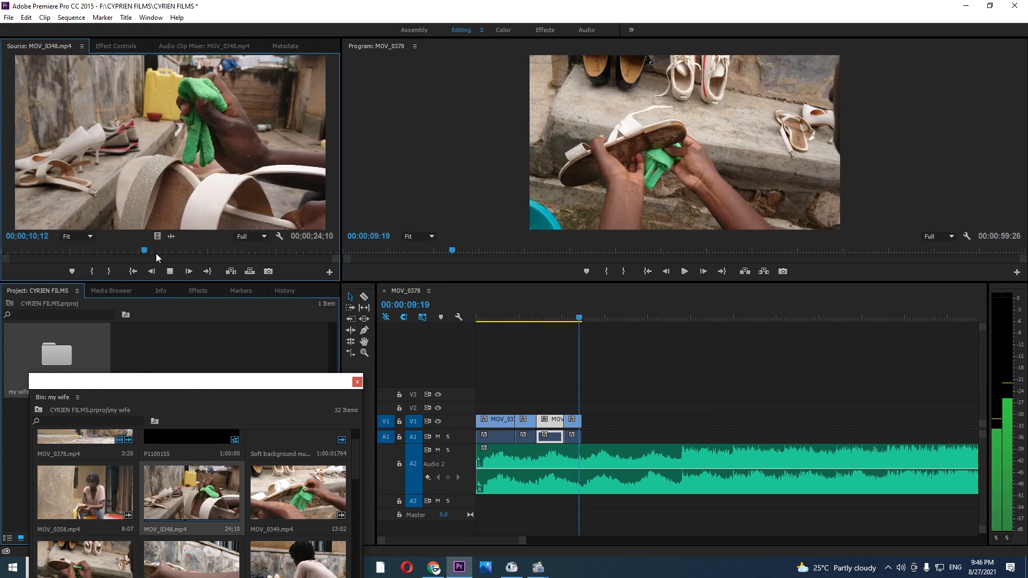
{"action": "key", "text": "o"}
{"action": "left_click_drag", "start_coordinate": [167, 155], "coordinate": [591, 421]}
{"action": "left_click", "coordinate": [573, 421]}
{"action": "key", "text": "Delete"}
Step: Play the sequence across the added MOV_0348 clip and place the playhead at its end
{"action": "left_click", "coordinate": [544, 317]}
{"action": "key", "text": "space"}
{"action": "key", "text": "space"}
{"action": "left_click", "coordinate": [532, 318]}
Step: Mark a section of MOV_0349.mp4 with its Out point at 00:00:07:08 and add it to V1 after MOV_0348
{"action": "left_click_drag", "start_coordinate": [213, 379], "coordinate": [197, 328]}
{"action": "double_click", "coordinate": [317, 252]}
{"action": "key", "text": "space"}
{"action": "left_click", "coordinate": [91, 272]}
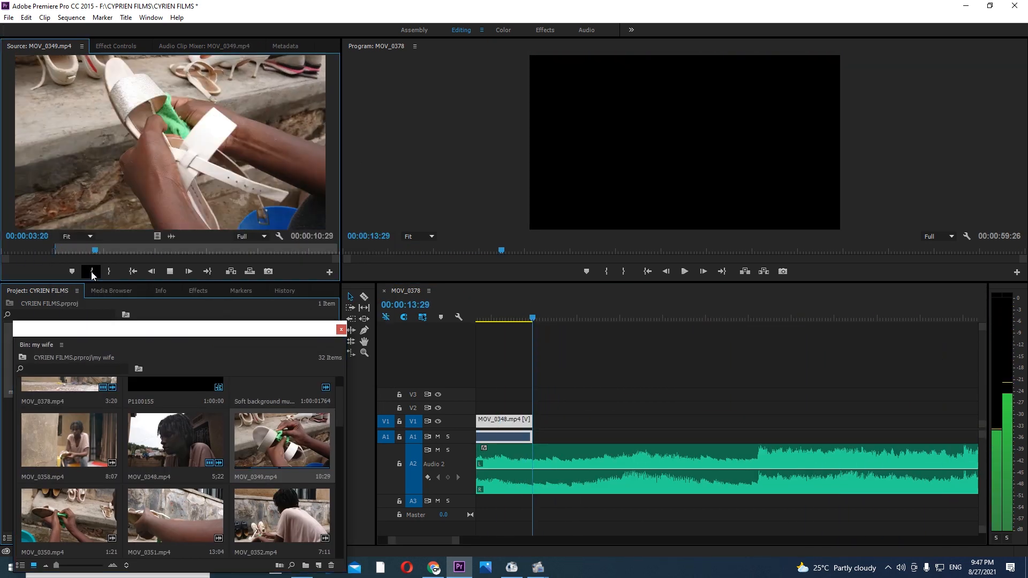
{"action": "left_click", "coordinate": [108, 272]}
{"action": "left_click_drag", "start_coordinate": [170, 155], "coordinate": [534, 421]}
Step: Play the MOV_0349 clip in the sequence and trim its end to 00:00:16:14
{"action": "left_click", "coordinate": [510, 319]}
{"action": "key", "text": "space"}
{"action": "key", "text": "space"}
{"action": "left_click_drag", "start_coordinate": [753, 422], "coordinate": [636, 422]}
Step: Play the assembled sequence from the beginning to review all clips on V1
{"action": "key", "text": "minus"}
{"action": "key", "text": "minus"}
{"action": "key", "text": "minus"}
{"action": "left_click", "coordinate": [491, 318]}
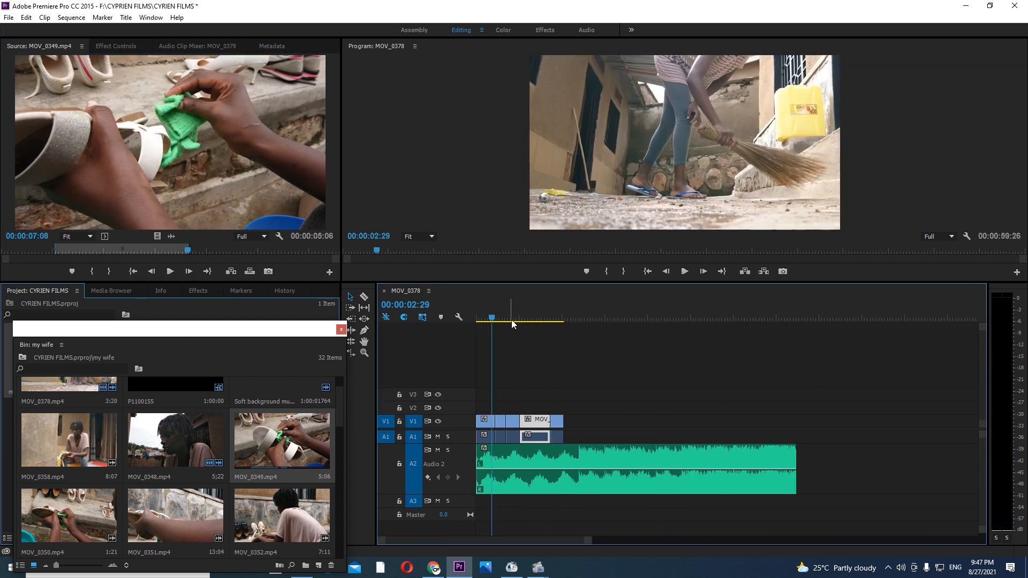
{"action": "left_click", "coordinate": [478, 318]}
{"action": "key", "text": "space"}
{"action": "key", "text": "space"}
Step: Mark a section of MOV_0363.mp4 with its Out point at 00:00:11:00 and add it to V1 after MOV_0349
{"action": "left_click_drag", "start_coordinate": [213, 328], "coordinate": [190, 359]}
{"action": "scroll", "coordinate": [284, 287], "scroll_direction": "down", "scroll_amount": 7}
{"action": "double_click", "coordinate": [156, 278]}
{"action": "left_click", "coordinate": [90, 252]}
{"action": "key", "text": "space"}
{"action": "left_click", "coordinate": [92, 272]}
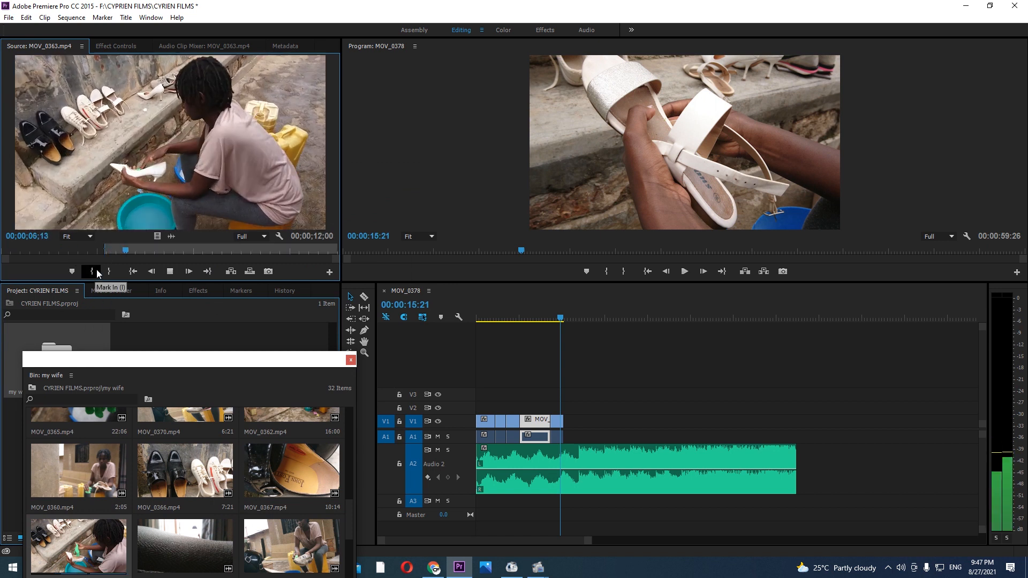
{"action": "left_click", "coordinate": [91, 272]}
{"action": "left_click", "coordinate": [108, 271]}
{"action": "left_click_drag", "start_coordinate": [220, 214], "coordinate": [568, 422]}
Step: Play the added MOV_0363 clip, try fitting it to the sequence frame, and undo the change
{"action": "key", "text": "space"}
{"action": "key", "text": "space"}
{"action": "right_click", "coordinate": [574, 421]}
{"action": "left_click", "coordinate": [642, 420]}
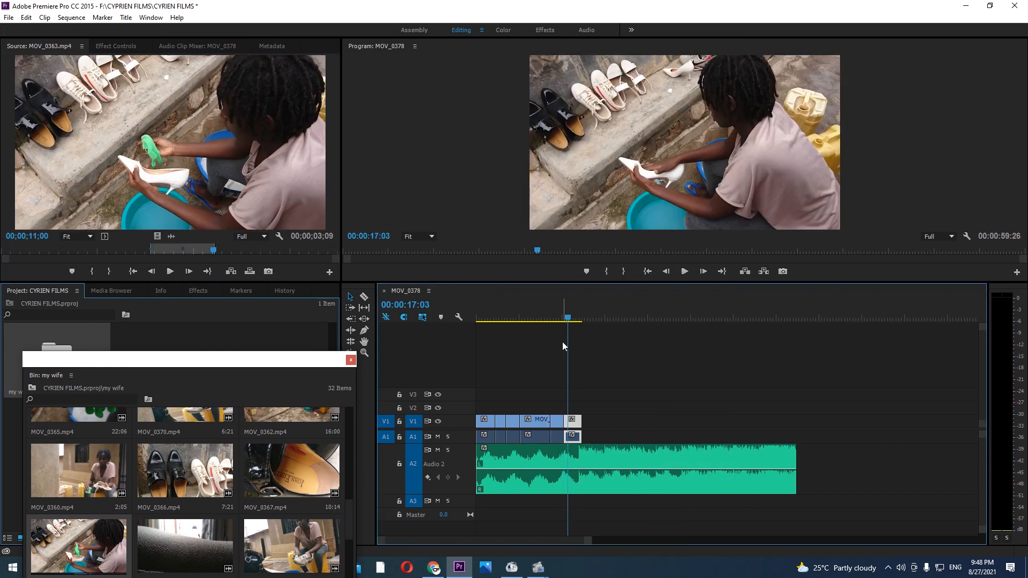
{"action": "key", "text": "ctrl+z"}
Step: Apply Set to Frame Size to the MOV_0363 clip on V1 so it fills the sequence frame
{"action": "key", "text": "equal"}
{"action": "key", "text": "equal"}
{"action": "left_click_drag", "start_coordinate": [736, 317], "coordinate": [724, 327]}
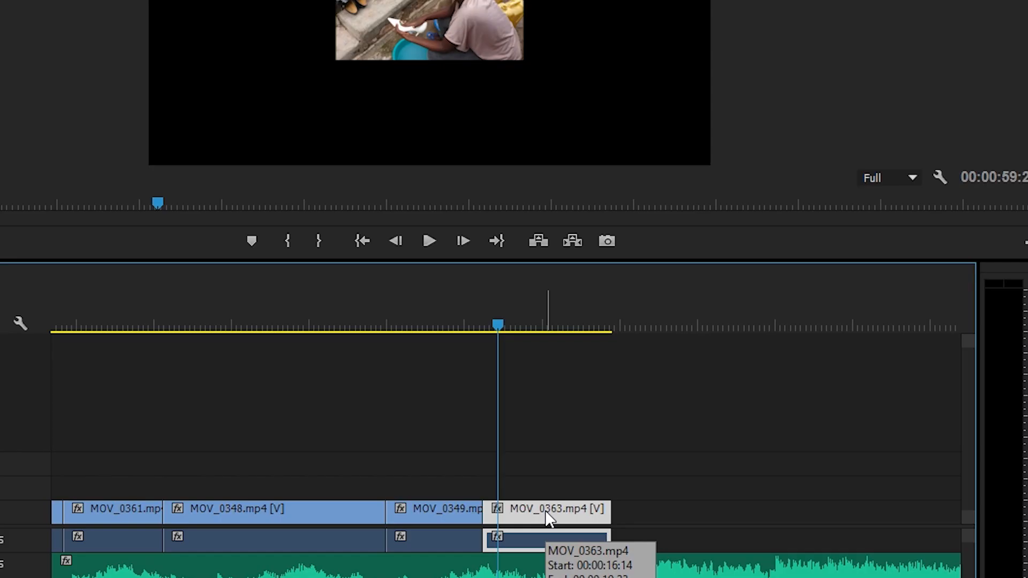
{"action": "right_click", "coordinate": [750, 425]}
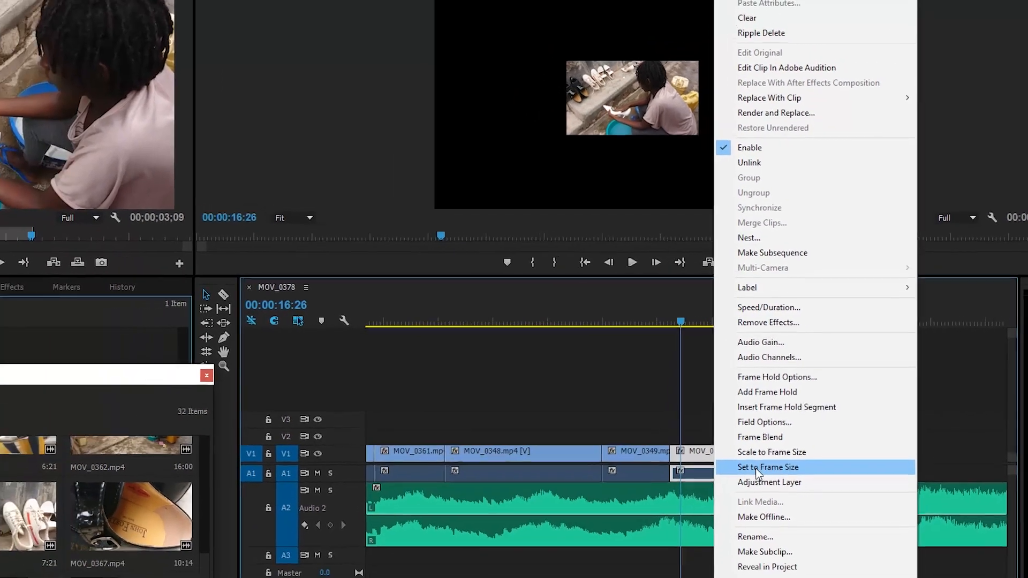
{"action": "left_click", "coordinate": [744, 485]}
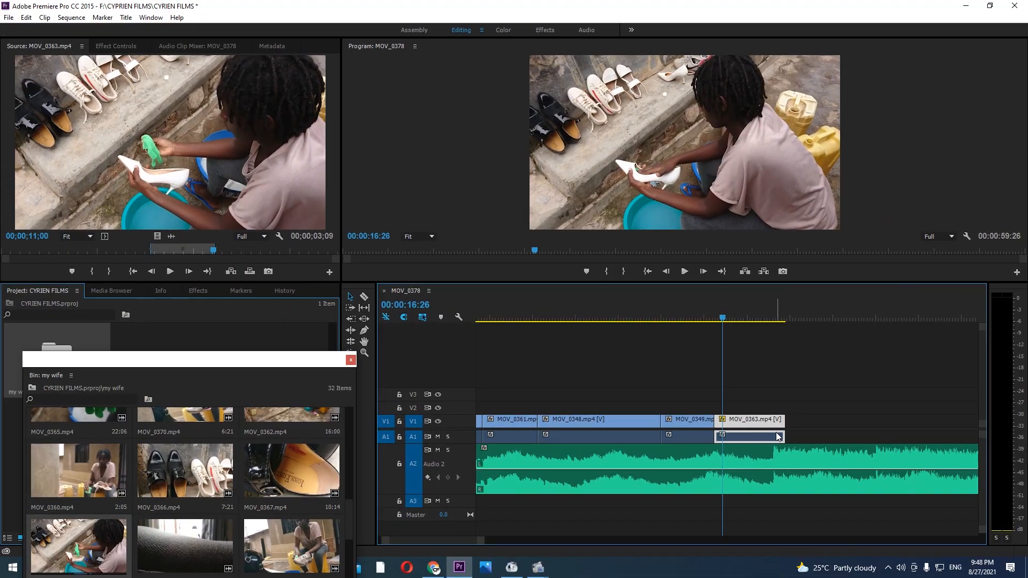
Step: Play the MOV_0363 clip in the sequence and delete it from V1
{"action": "left_click", "coordinate": [711, 312]}
{"action": "key", "text": "space"}
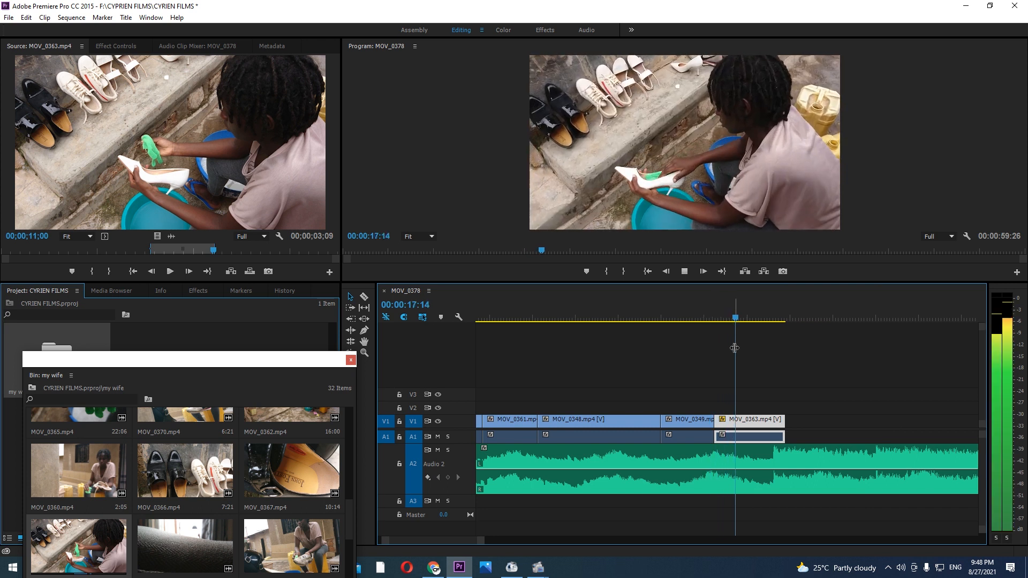
{"action": "key", "text": "Delete"}
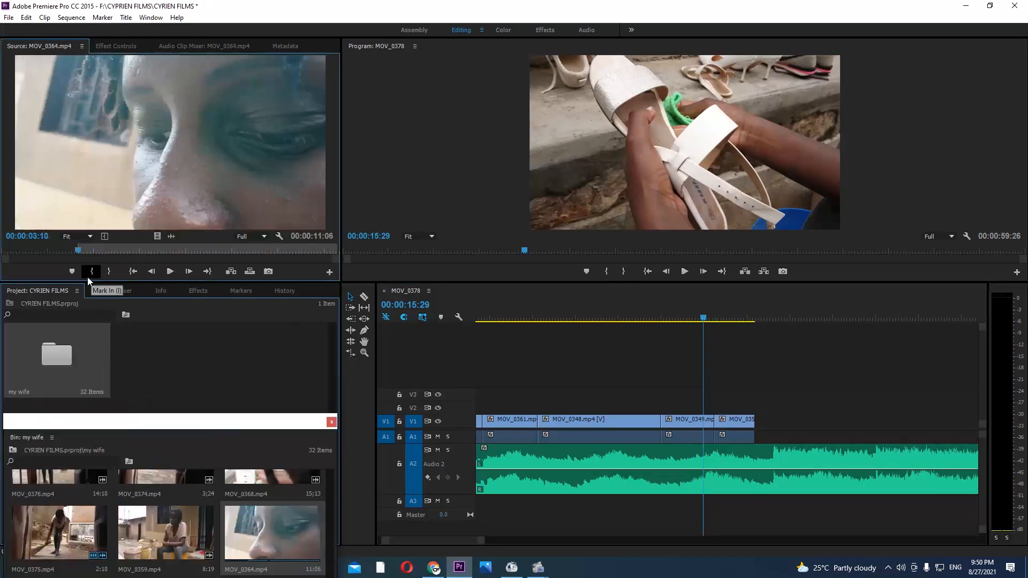
Step: Add the marked section of MOV_0364.mp4 after the last clip on V1 and mark an In point in MOV_0372.mp4
{"action": "left_click_drag", "start_coordinate": [170, 142], "coordinate": [799, 452]}
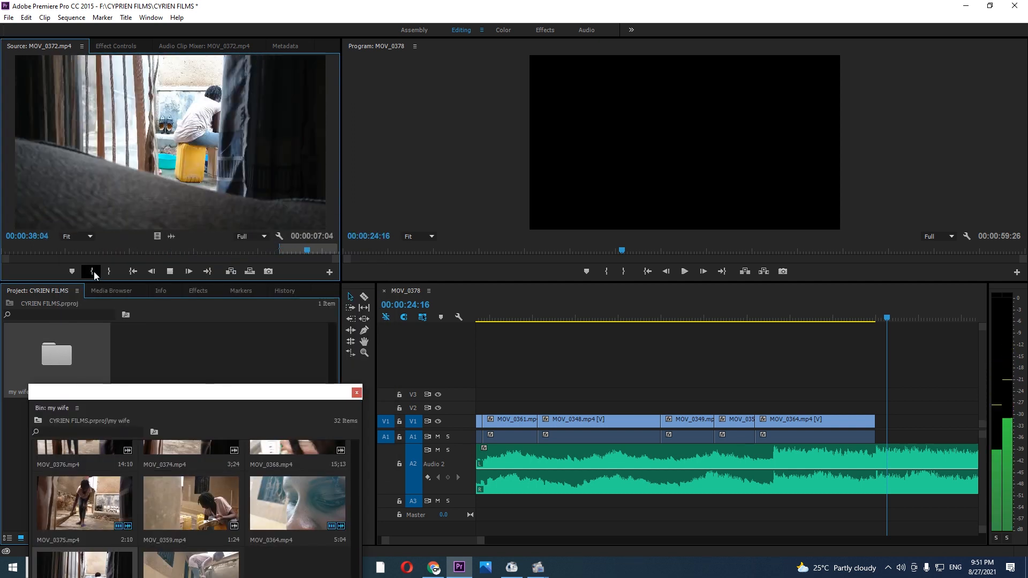
{"action": "left_click", "coordinate": [95, 272]}
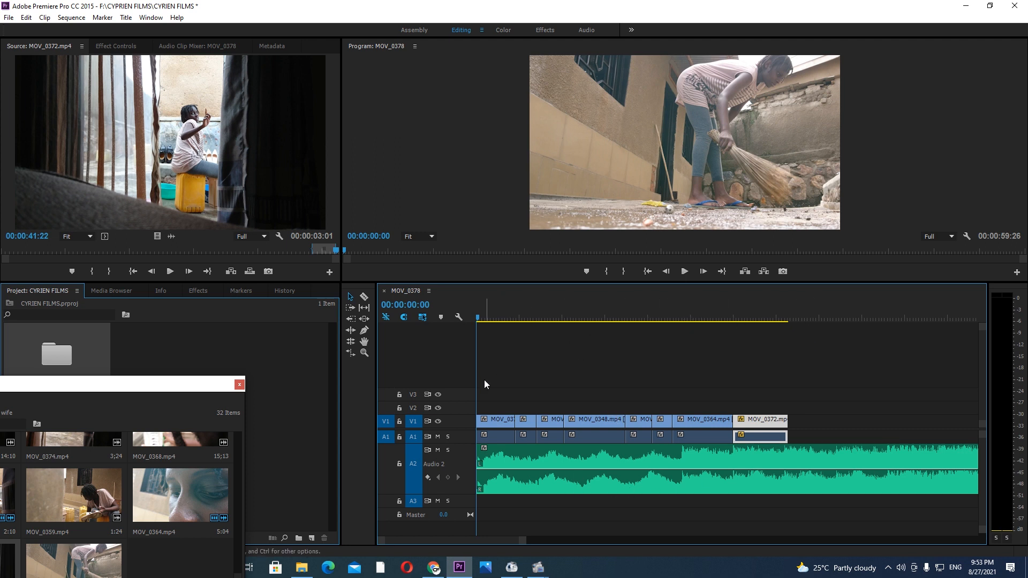
Step: Cut the background music on A2 with the Razor tool at the end of the MOV_0372 clip and delete the remainder
{"action": "key", "text": "c"}
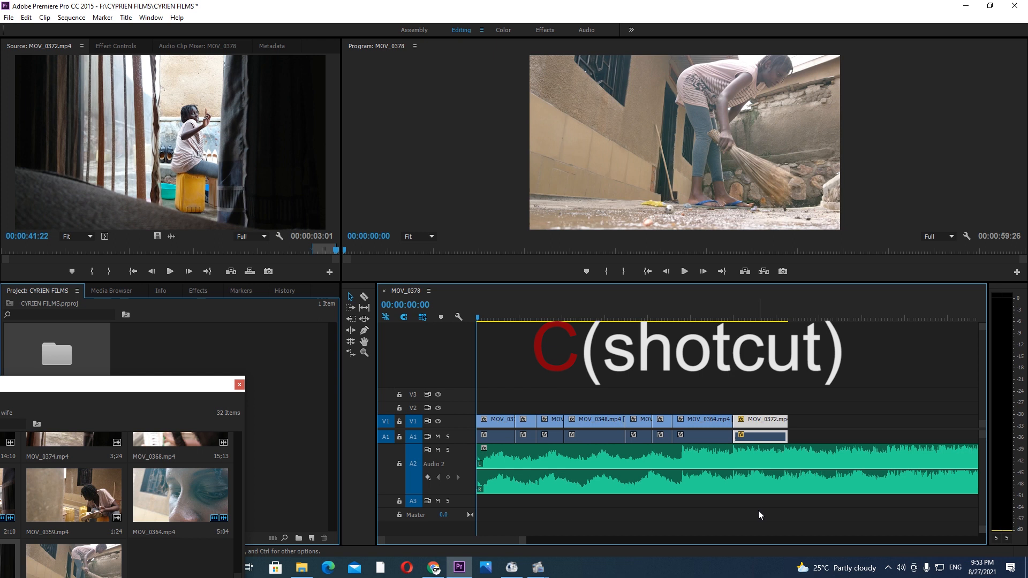
{"action": "left_click", "coordinate": [788, 469]}
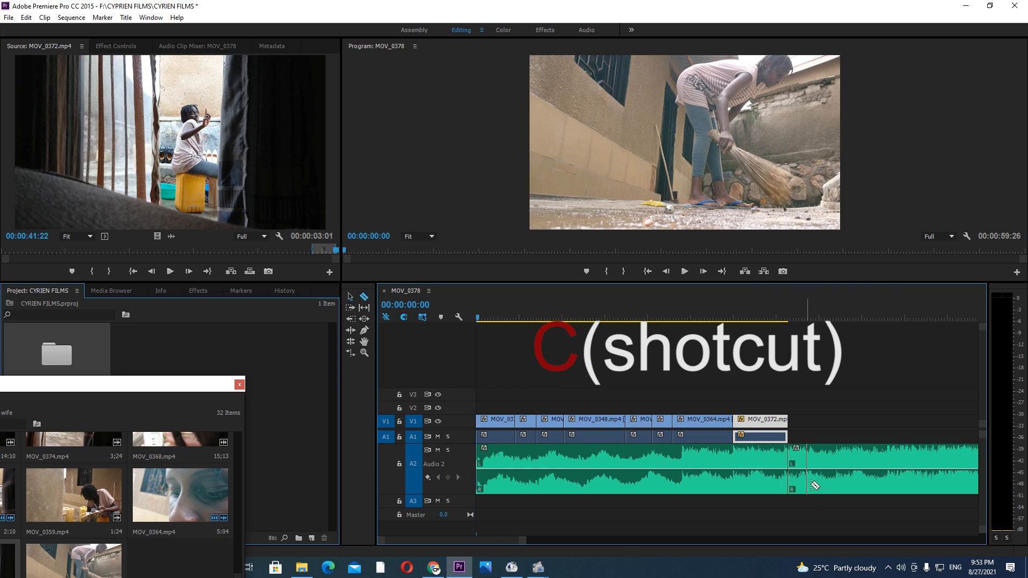
{"action": "key", "text": "v"}
{"action": "left_click", "coordinate": [844, 473]}
{"action": "key", "text": "Delete"}
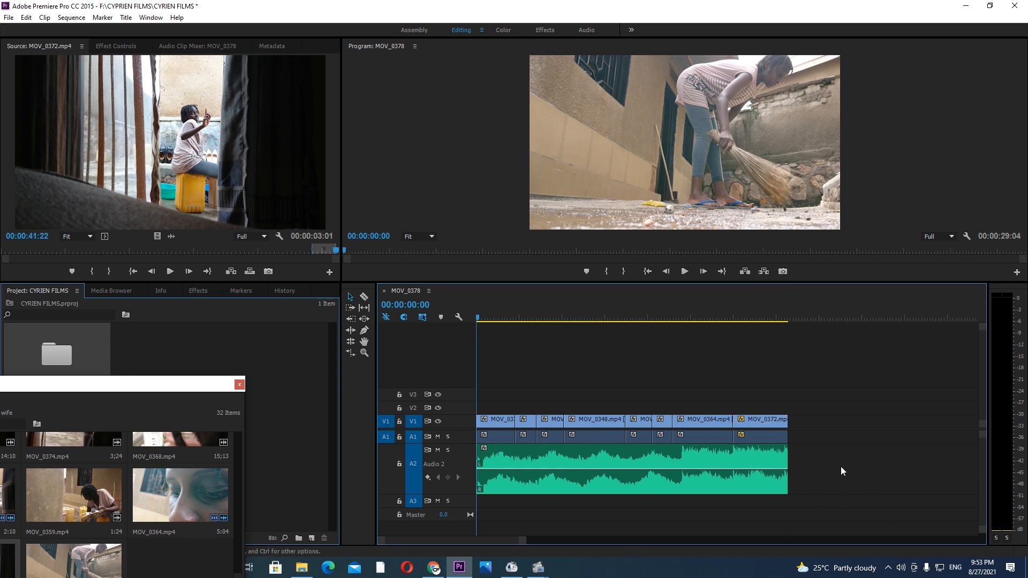
Step: Return the playhead to the start of the sequence and save the project
{"action": "left_click_drag", "start_coordinate": [477, 317], "coordinate": [411, 370]}
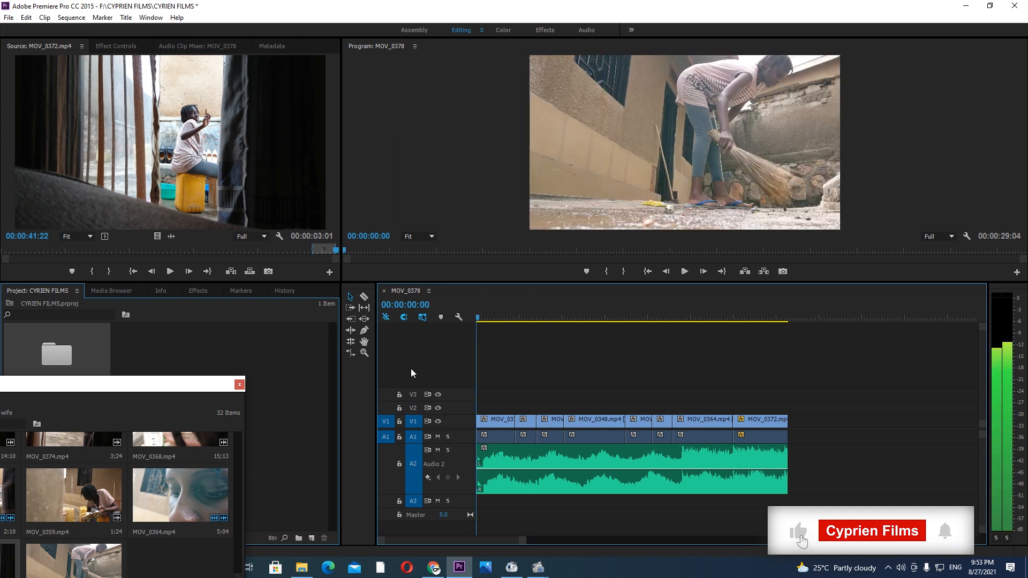
{"action": "left_click_drag", "start_coordinate": [501, 318], "coordinate": [448, 324]}
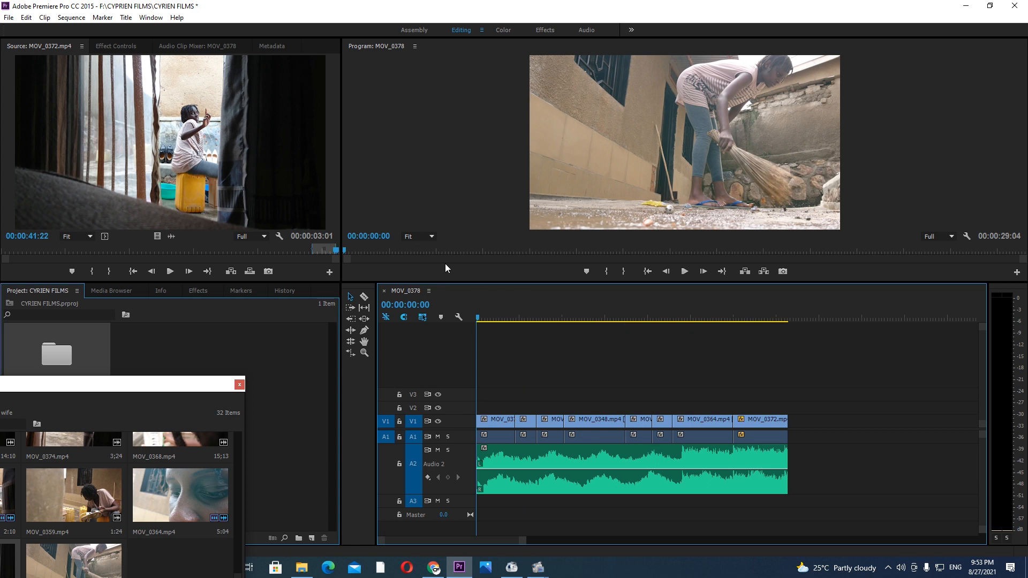
{"action": "key", "text": "ctrl+s"}
Step: Examine the first clips on V1 up close and check the whole sequence against the music
{"action": "left_click_drag", "start_coordinate": [485, 319], "coordinate": [477, 331]}
{"action": "key", "text": "equal"}
{"action": "key", "text": "equal"}
{"action": "key", "text": "equal"}
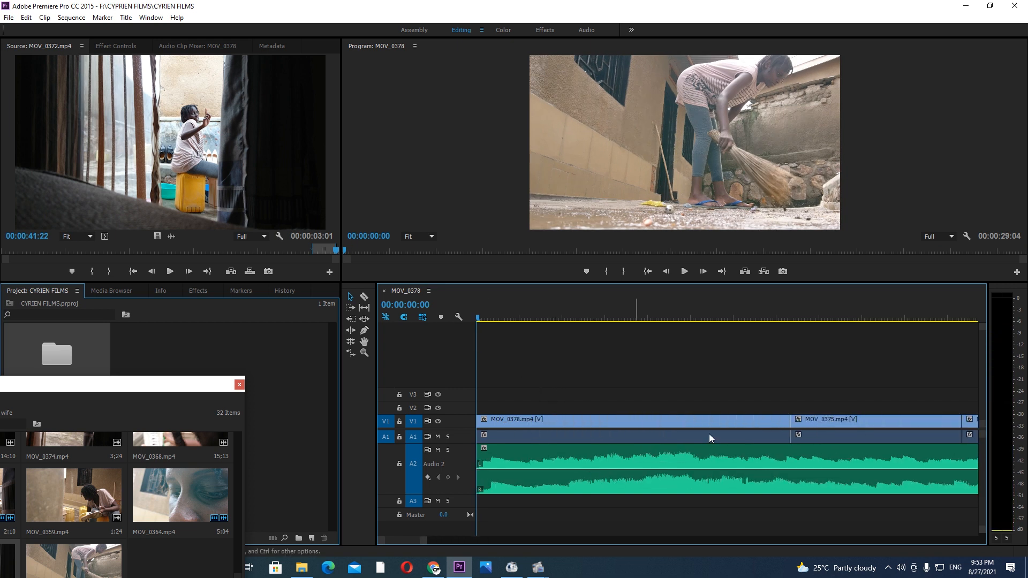
{"action": "scroll", "coordinate": [728, 436], "scroll_direction": "down", "scroll_amount": 2}
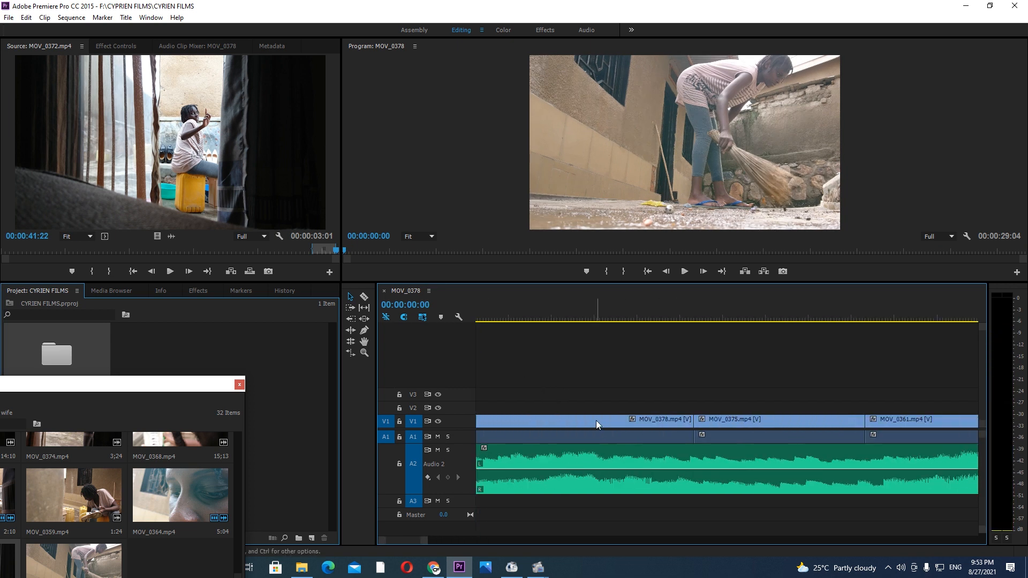
{"action": "key", "text": "minus"}
{"action": "key", "text": "minus"}
{"action": "key", "text": "minus"}
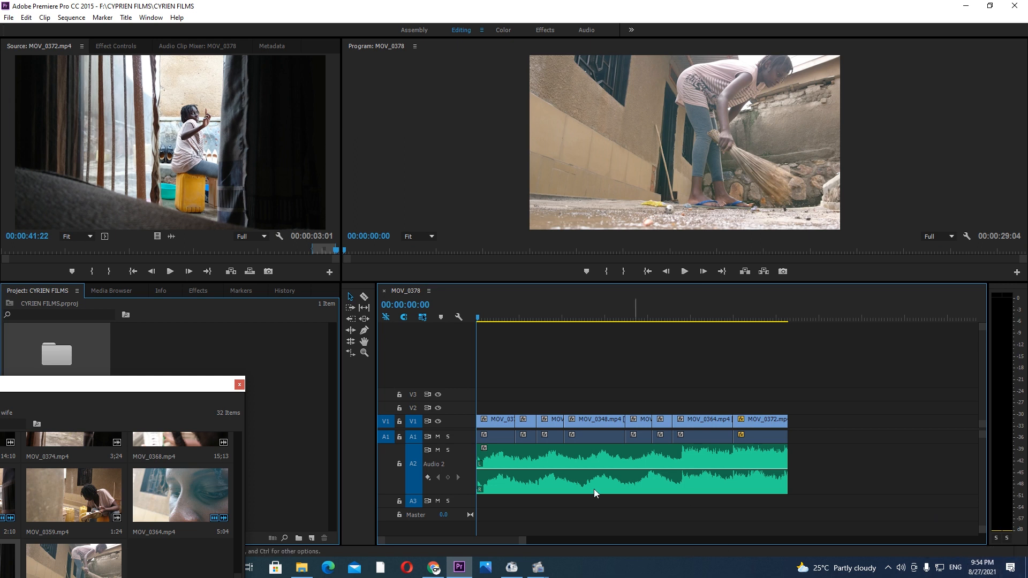
Step: Select the first clip, MOV_0378, in the sequence and bring up its Lumetri Basic Correction in the Color workspace
{"action": "left_click", "coordinate": [502, 424]}
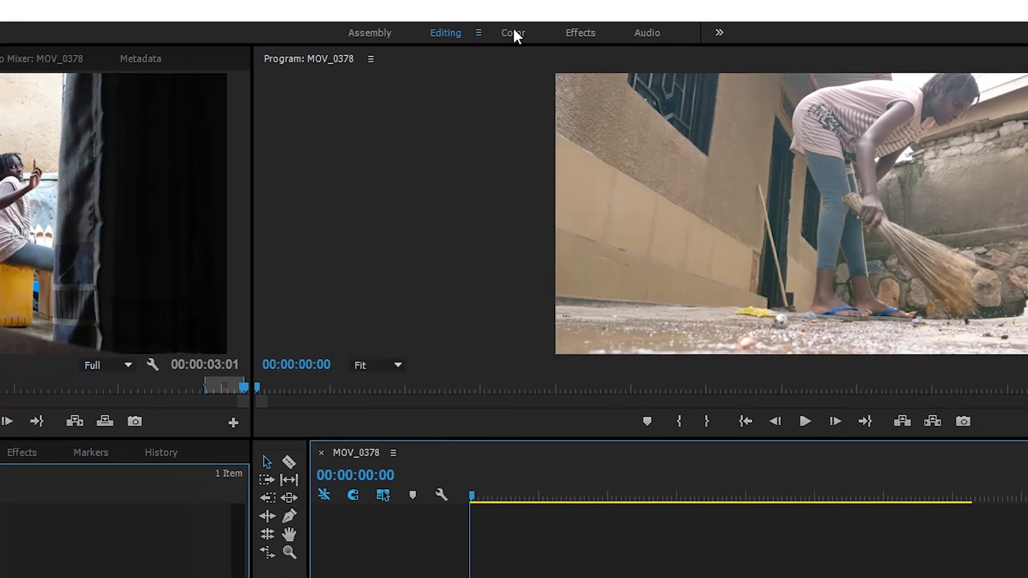
{"action": "left_click", "coordinate": [509, 31]}
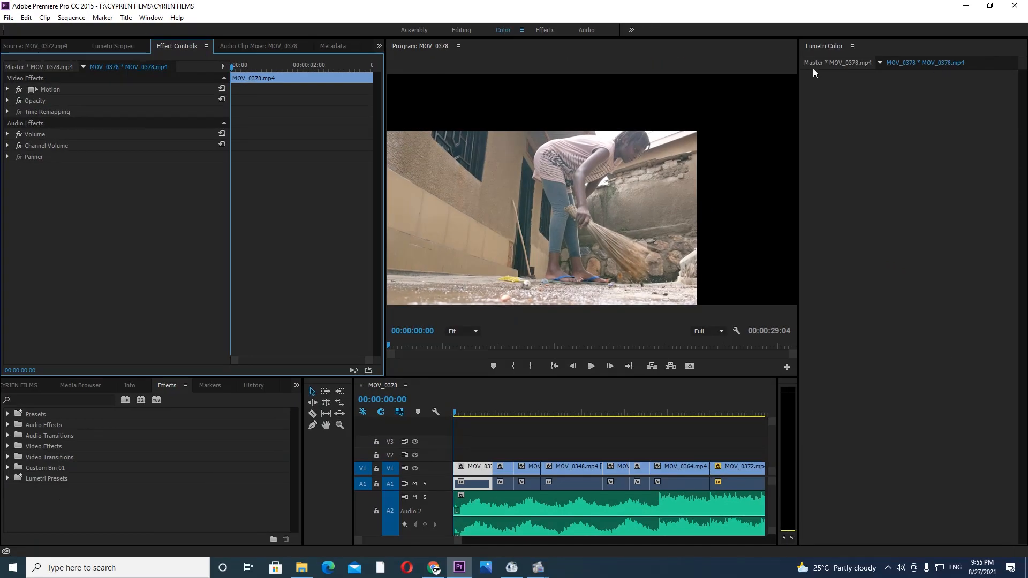
{"action": "left_click", "coordinate": [821, 62]}
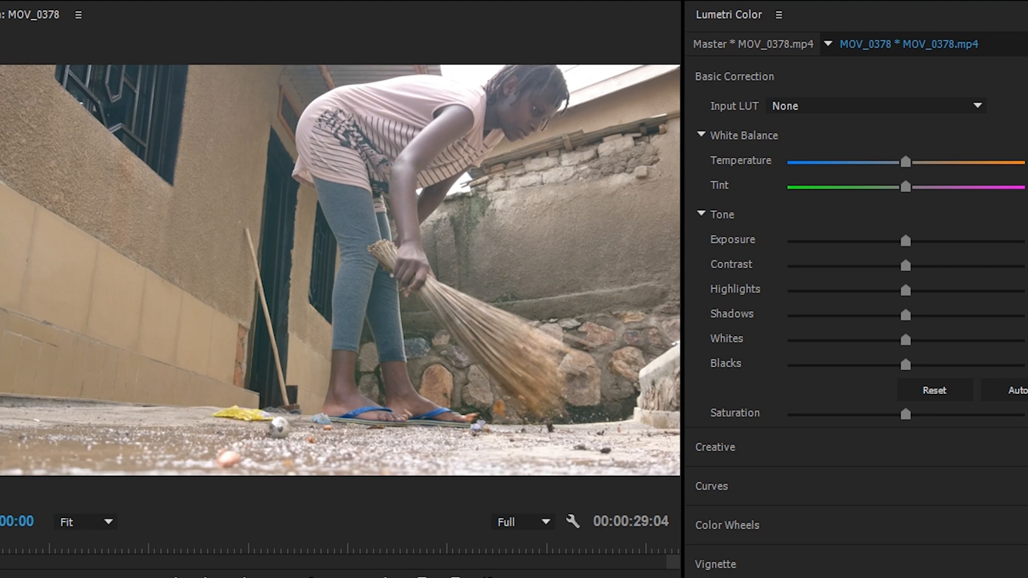
Step: Apply the automatic tone correction to the MOV_0378 clip
{"action": "left_click", "coordinate": [1018, 390]}
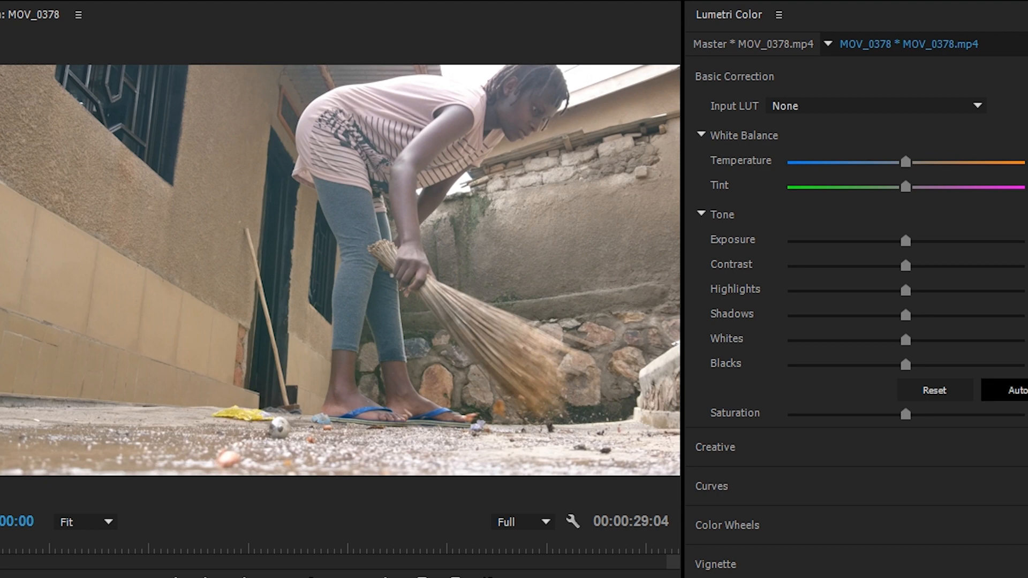
{"action": "left_click", "coordinate": [1017, 391]}
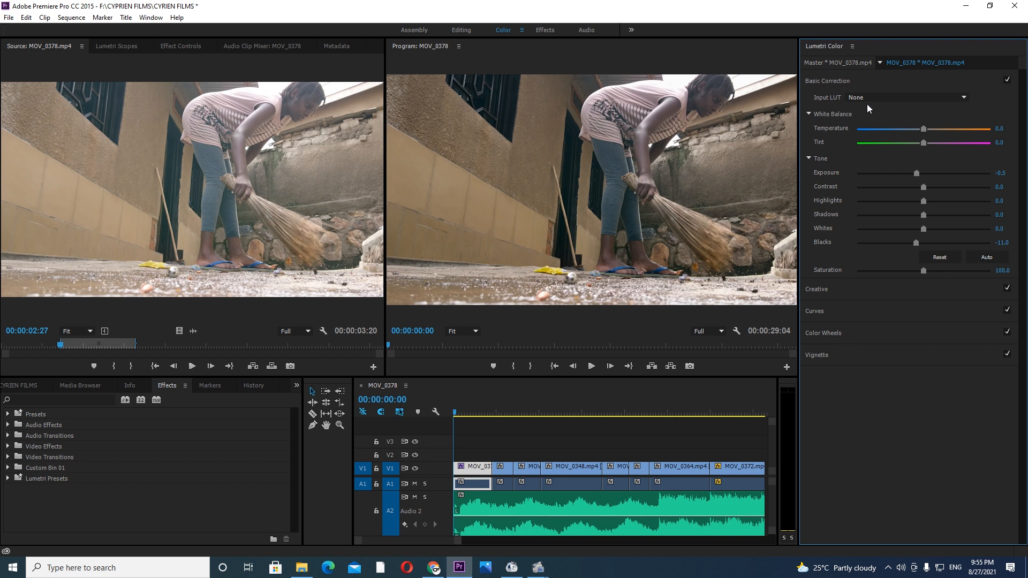
Step: Toggle the MOV_0378 clip's Lumetri Color effect off and on to compare the picture, and delete the effect
{"action": "left_click", "coordinate": [180, 47]}
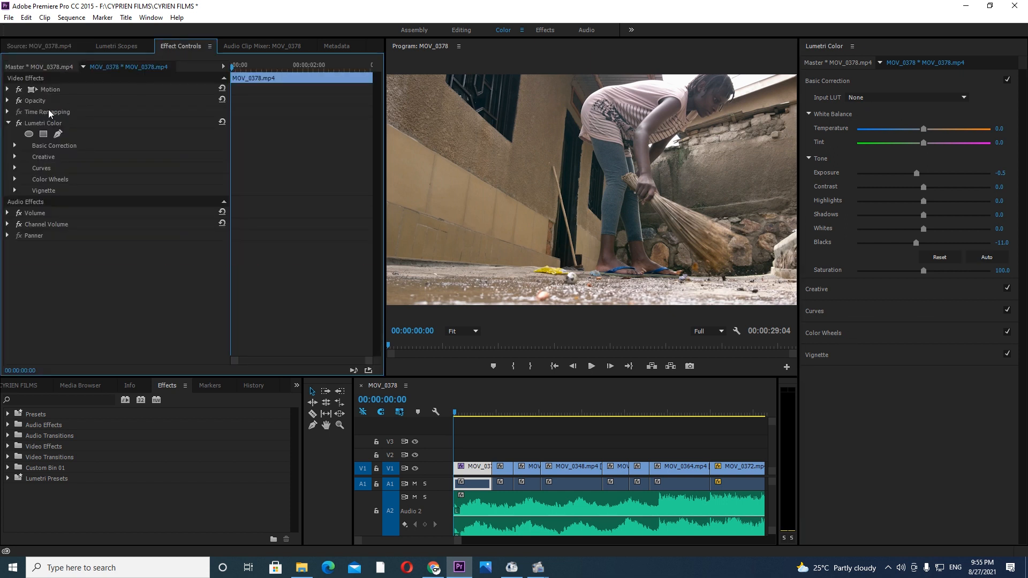
{"action": "left_click", "coordinate": [19, 123]}
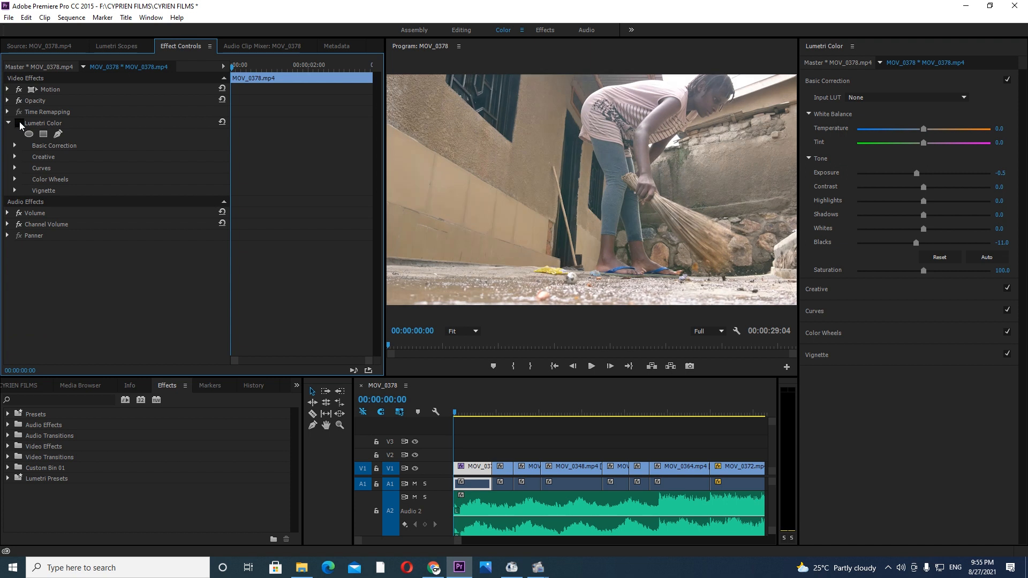
{"action": "left_click", "coordinate": [19, 123]}
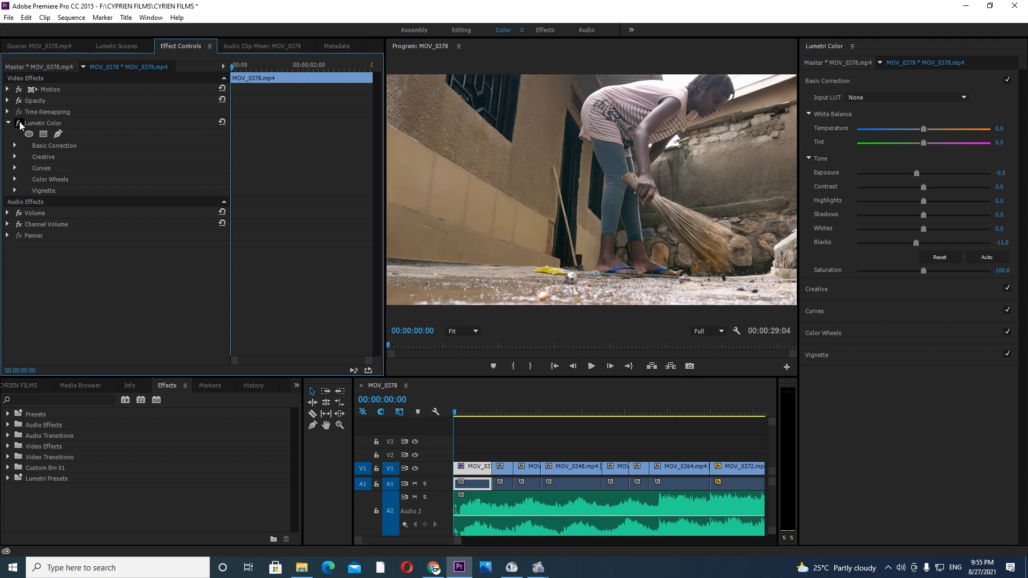
{"action": "left_click", "coordinate": [19, 123]}
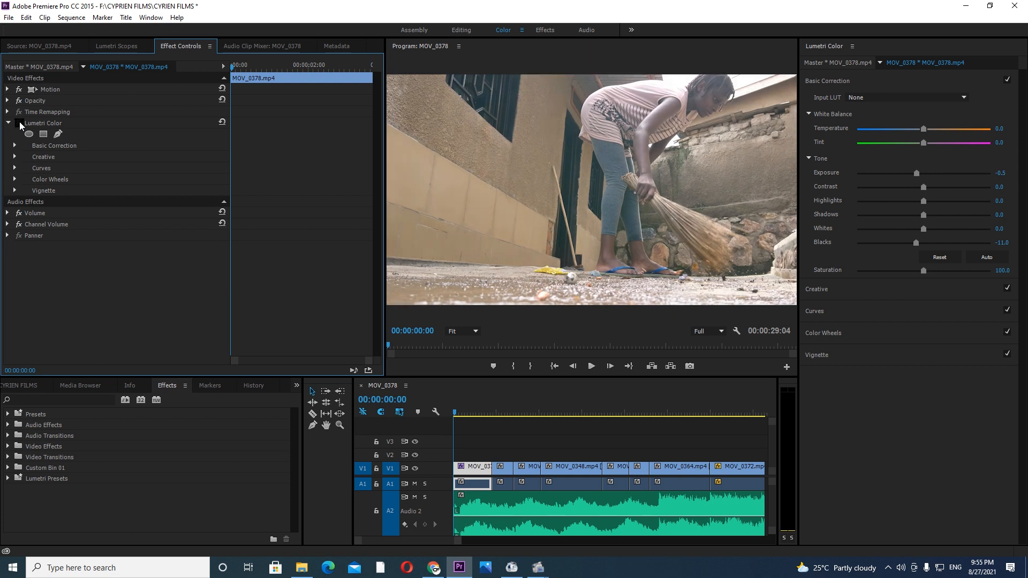
{"action": "left_click", "coordinate": [19, 123]}
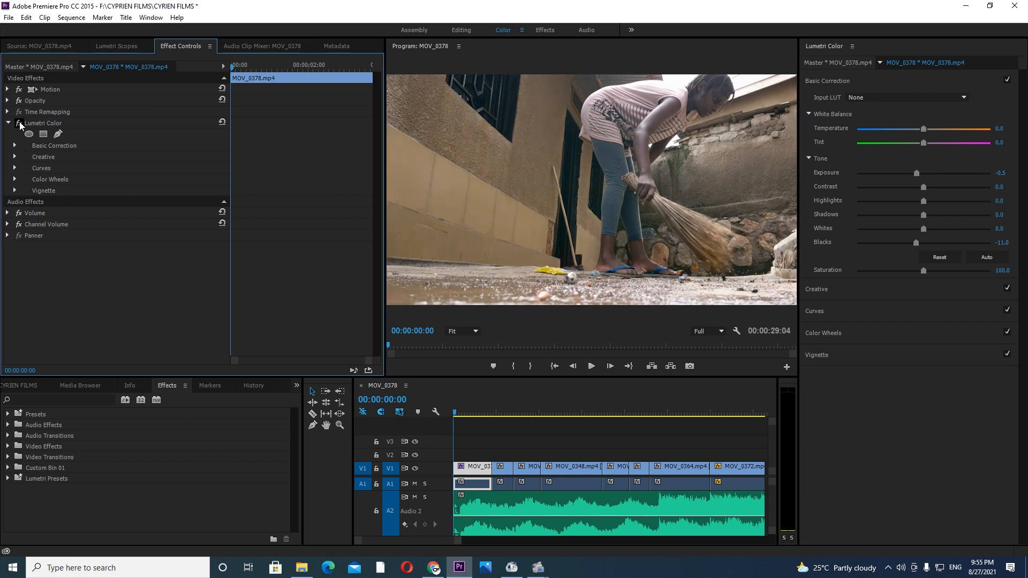
{"action": "key", "text": "Delete"}
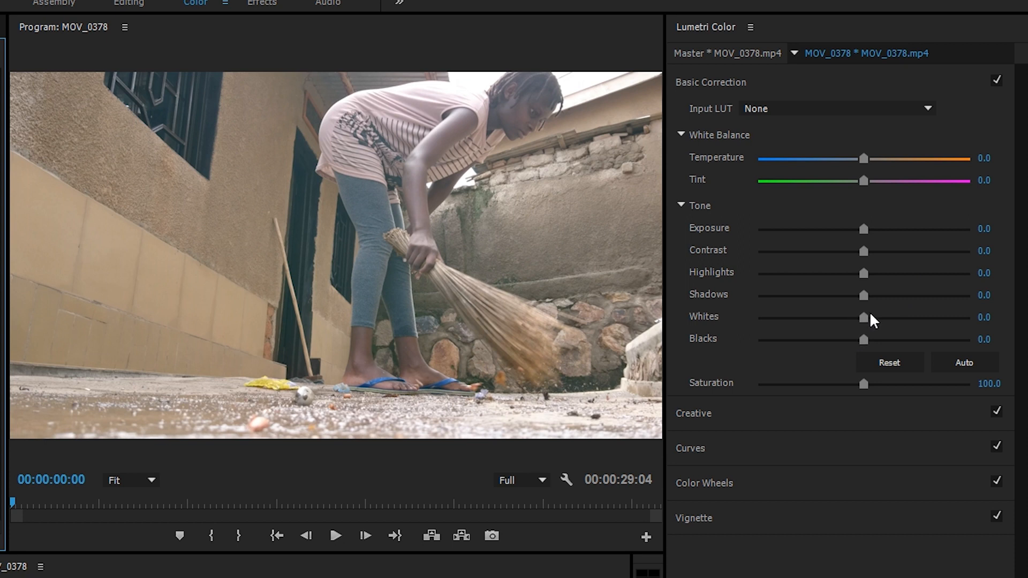
Step: Set the MOV_0378 clip's Whites to -32.0 and Contrast to 35.2 in Lumetri Basic Correction
{"action": "left_click_drag", "start_coordinate": [864, 318], "coordinate": [830, 319]}
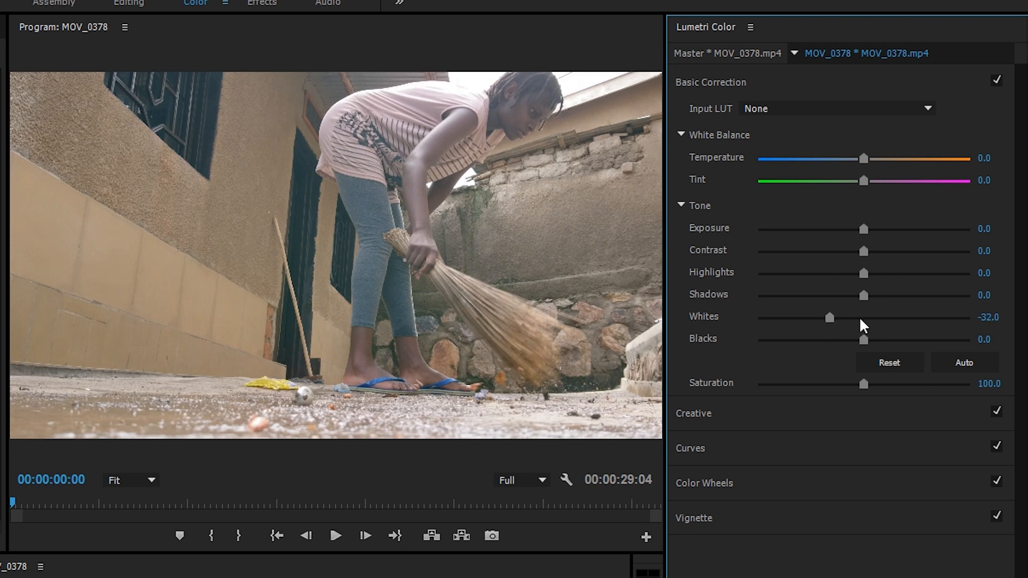
{"action": "left_click_drag", "start_coordinate": [863, 251], "coordinate": [901, 273]}
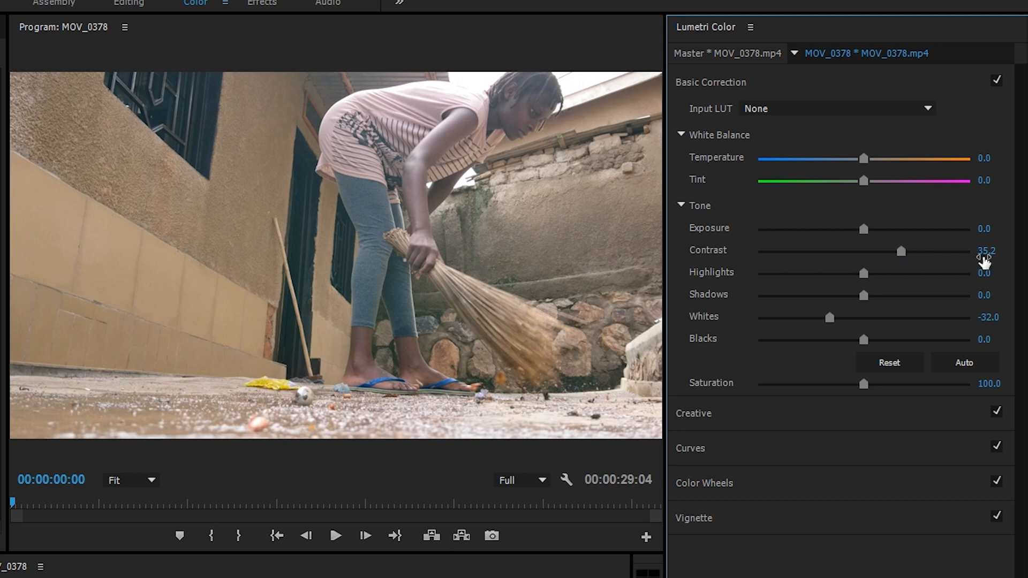
Step: Set the MOV_0378 clip's Contrast to 20.0 and Highlights to -10.0 in Lumetri Basic Correction
{"action": "left_click", "coordinate": [986, 250]}
{"action": "type", "text": "20"}
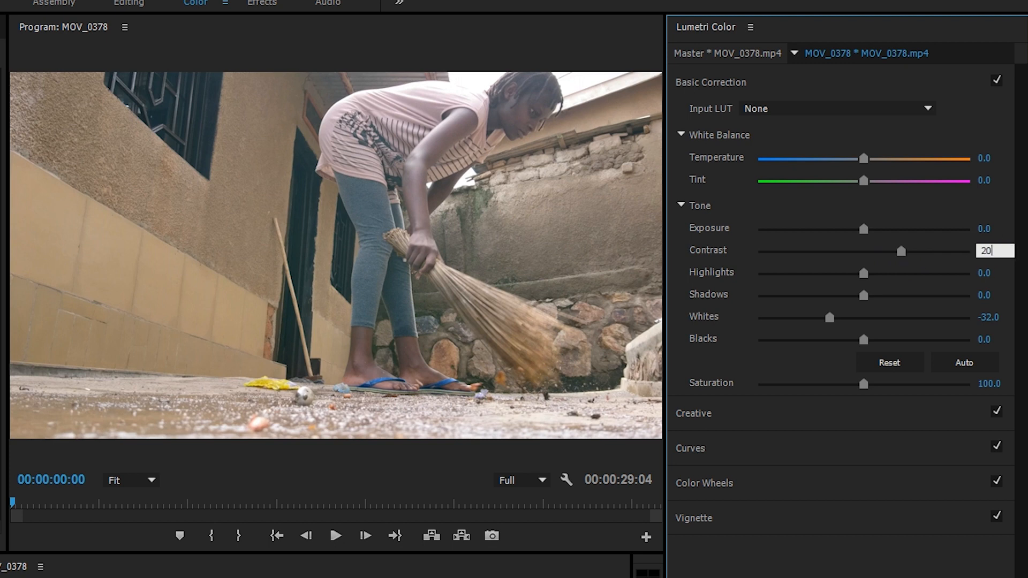
{"action": "key", "text": "Return"}
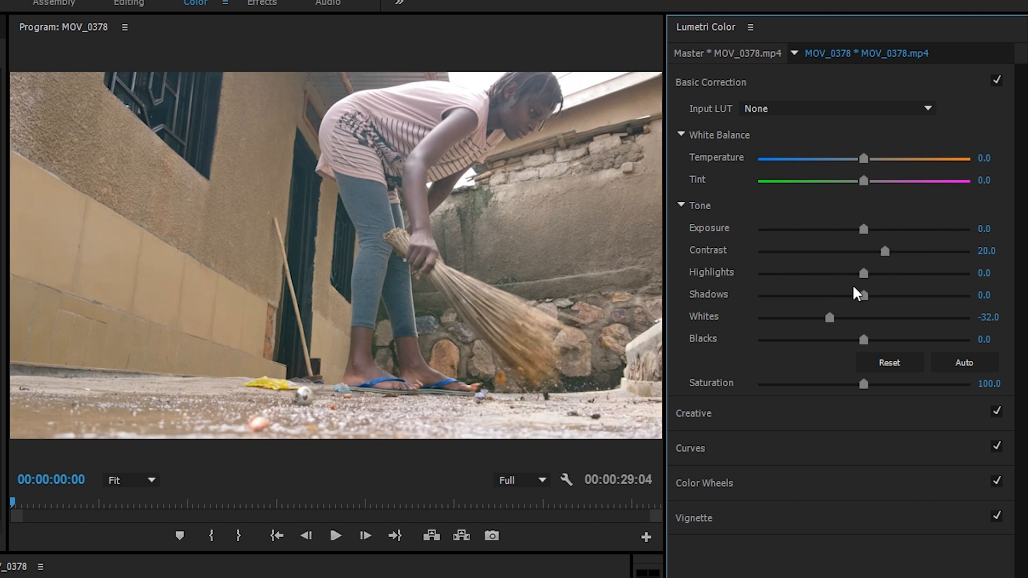
{"action": "left_click", "coordinate": [990, 274]}
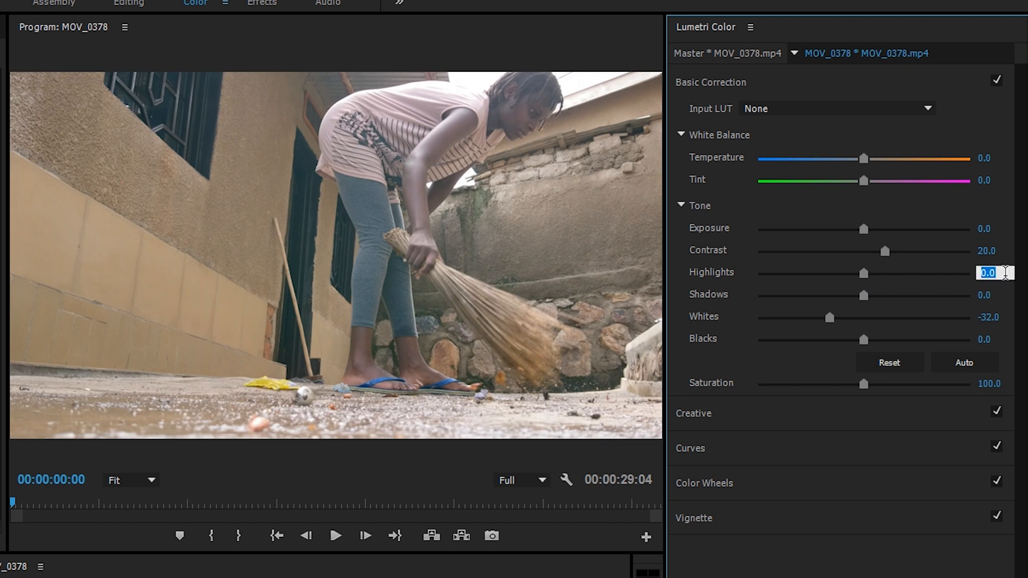
{"action": "type", "text": "-10"}
{"action": "key", "text": "Return"}
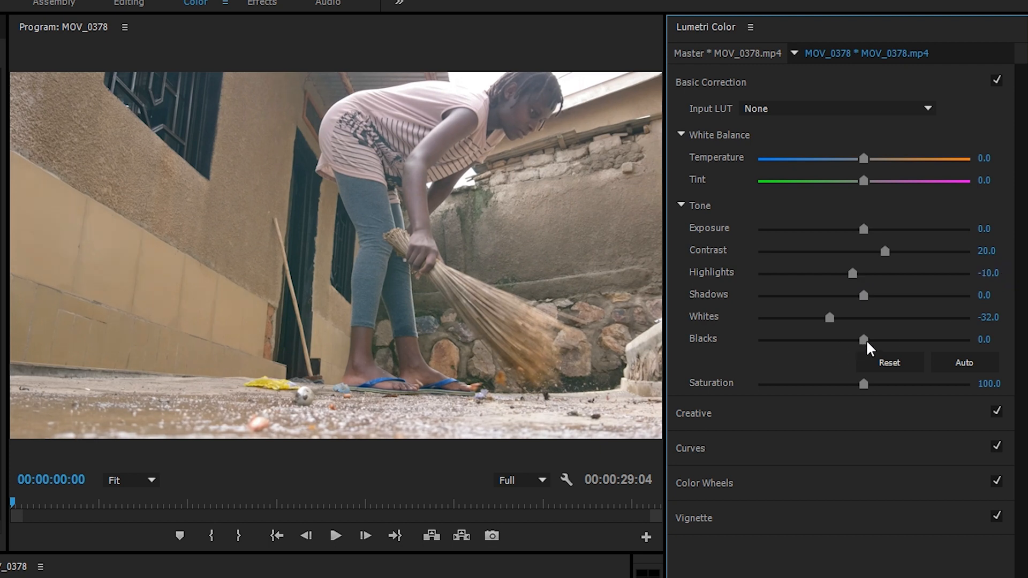
Step: Set the MOV_0378 clip's Blacks to -5.0 and Shadows to -20.0
{"action": "left_click", "coordinate": [987, 345]}
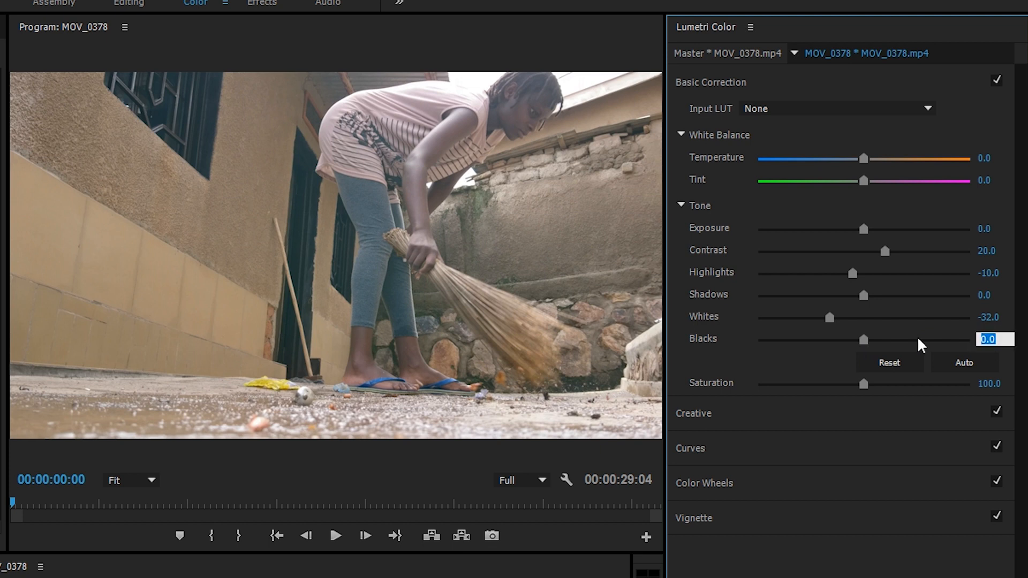
{"action": "type", "text": "-5"}
{"action": "key", "text": "Return"}
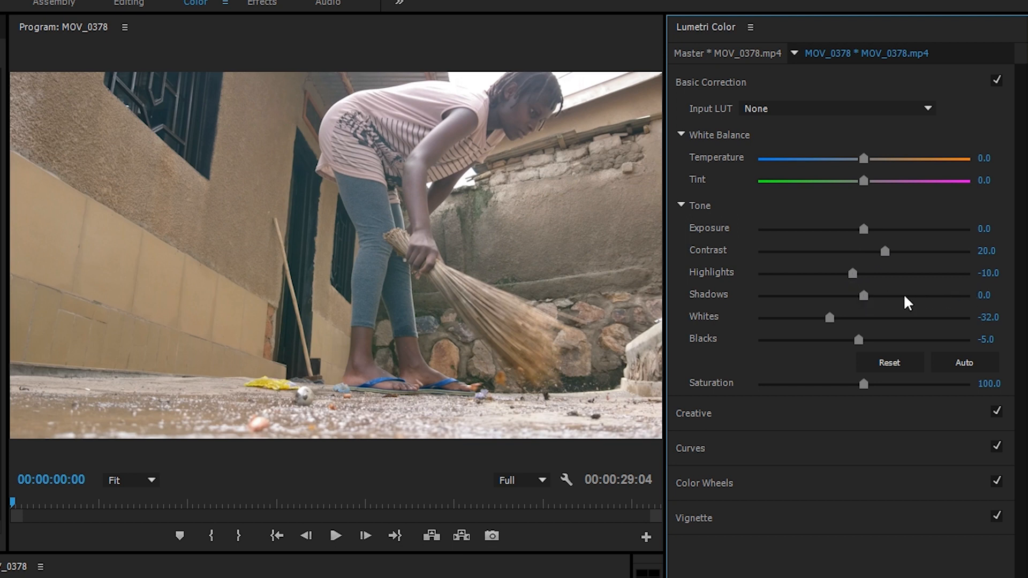
{"action": "left_click", "coordinate": [984, 299]}
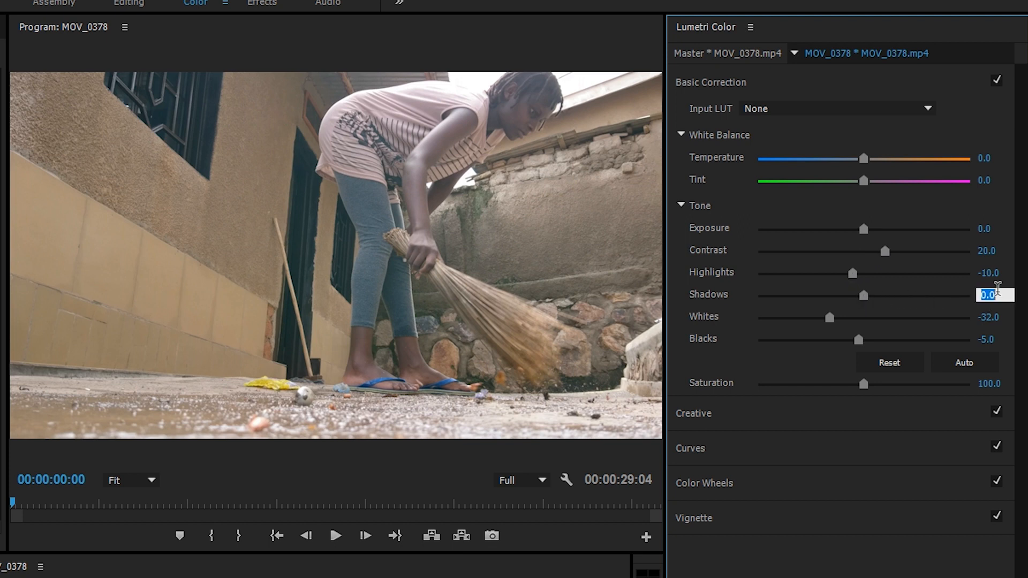
{"action": "type", "text": "-2"}
{"action": "key", "text": "Return"}
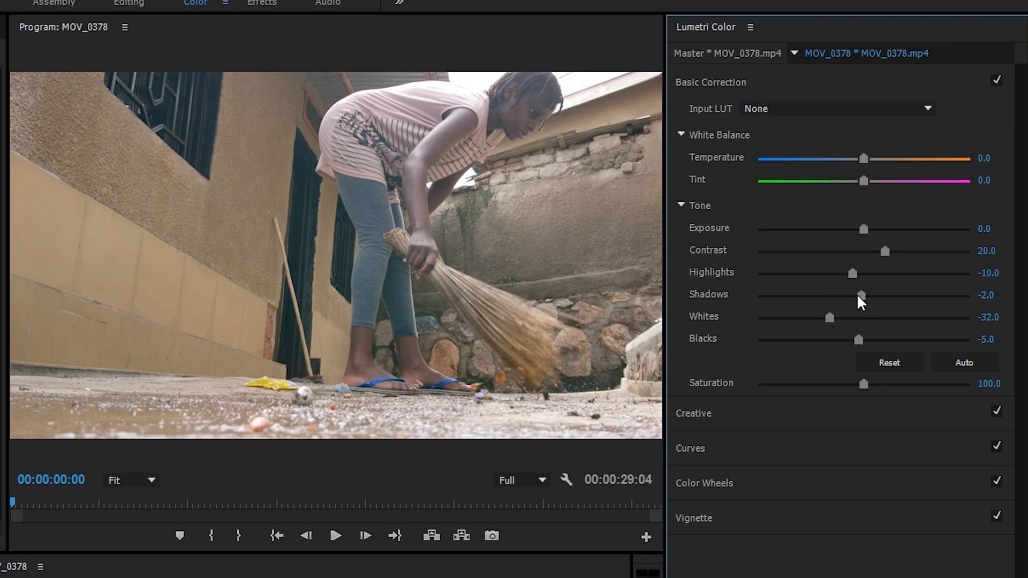
{"action": "left_click", "coordinate": [986, 295]}
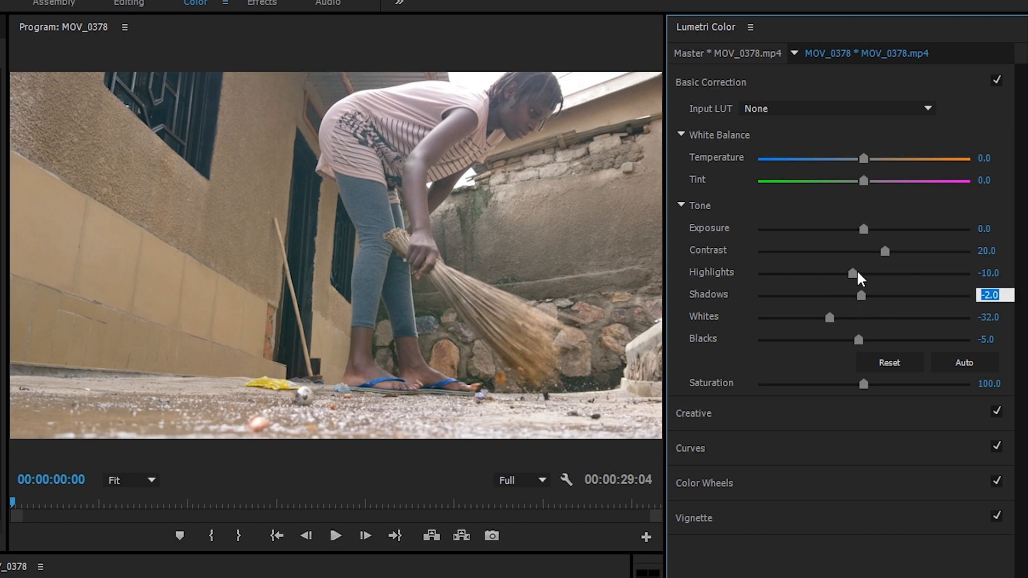
{"action": "type", "text": "-"}
{"action": "key", "text": "Return"}
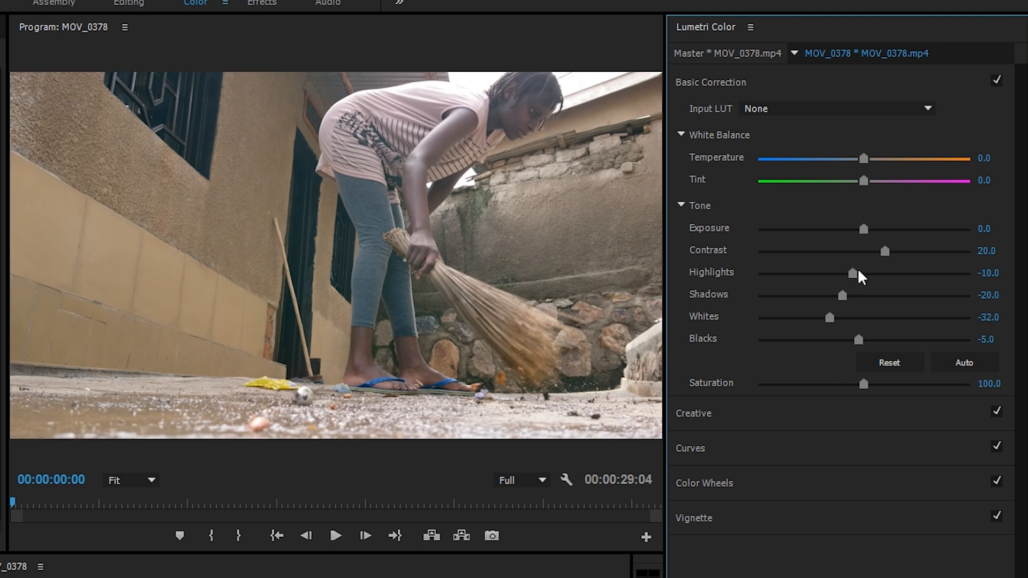
Step: Lower the MOV_0378 clip's Highlights to -26.4 and Blacks to -19.2
{"action": "left_click_drag", "start_coordinate": [856, 275], "coordinate": [838, 278]}
{"action": "left_click_drag", "start_coordinate": [860, 341], "coordinate": [845, 353]}
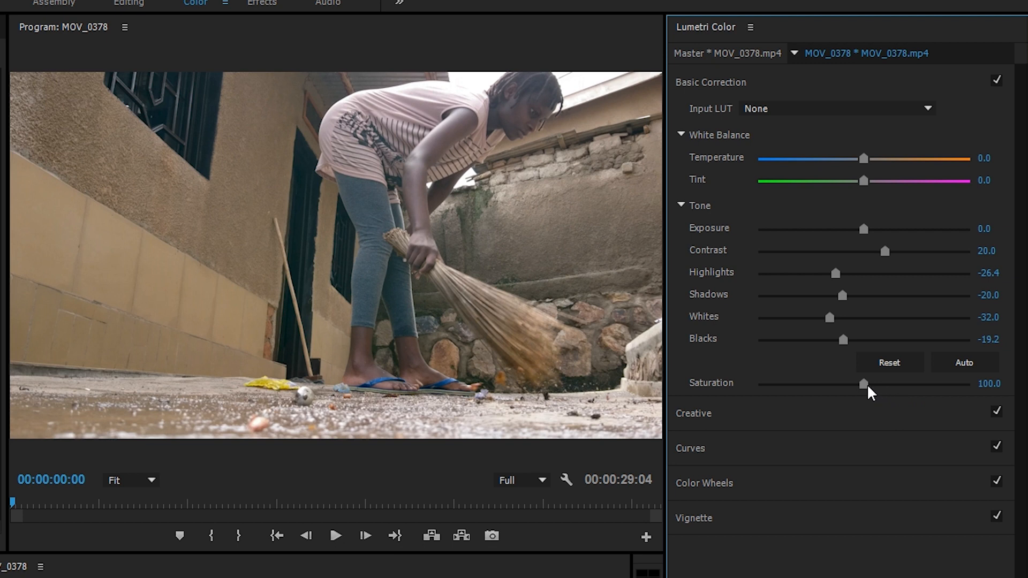
Step: Set the MOV_0378 clip's Saturation to 110.0 in Basic Correction
{"action": "left_click", "coordinate": [995, 383]}
{"action": "type", "text": "10"}
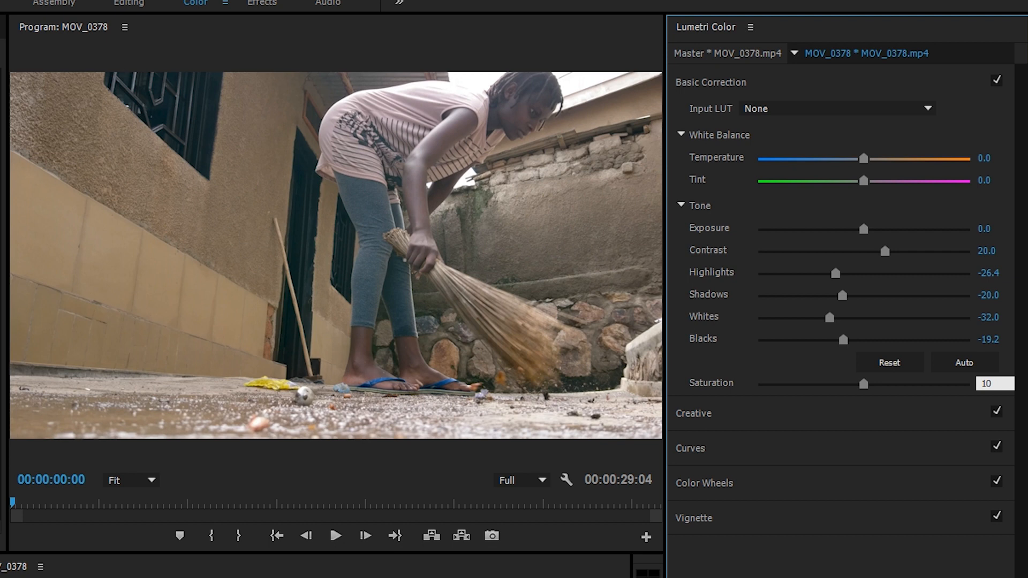
{"action": "type", "text": "10"}
{"action": "key", "text": "Return"}
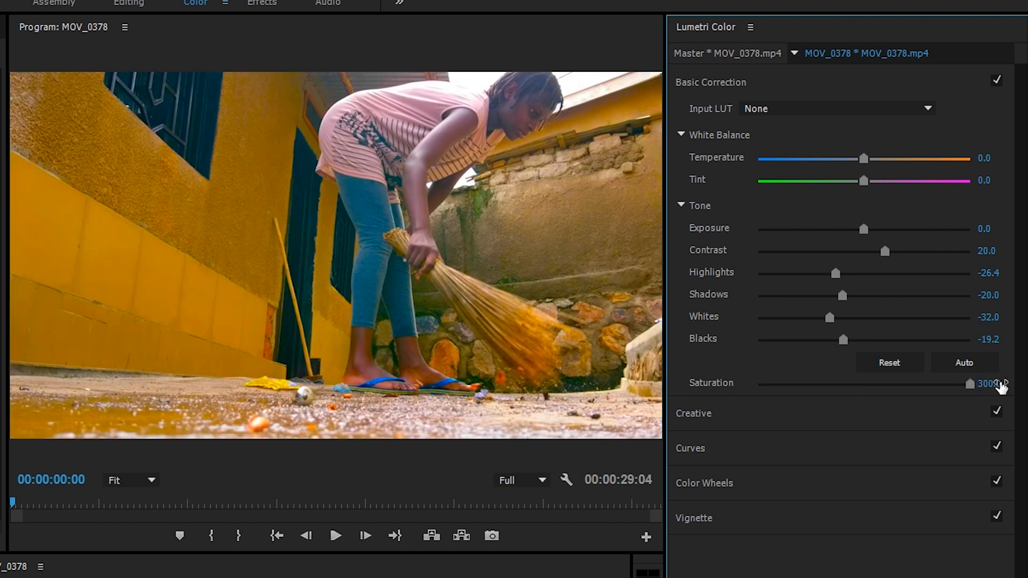
{"action": "left_click", "coordinate": [997, 383]}
{"action": "type", "text": "110"}
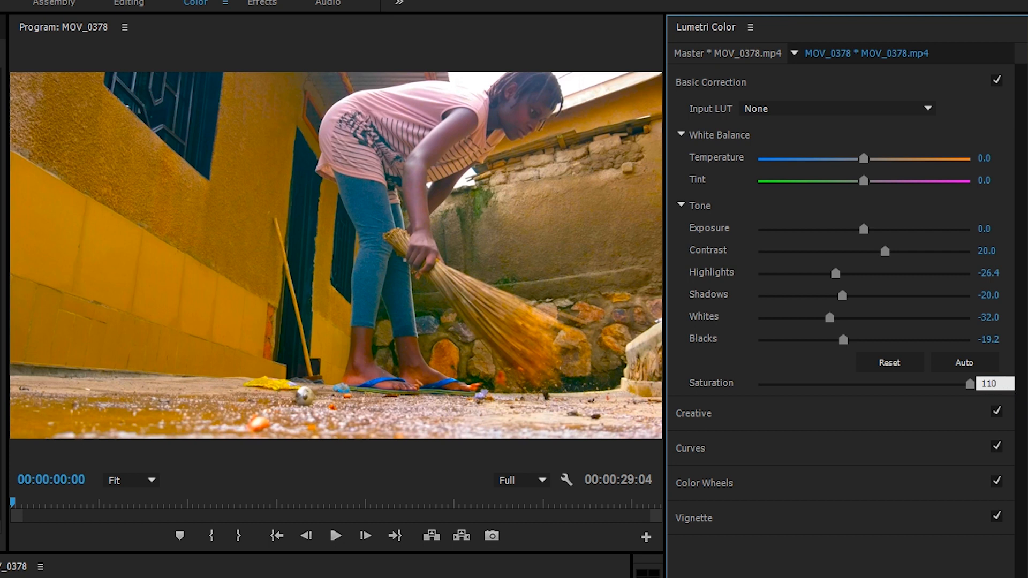
{"action": "key", "text": "Return"}
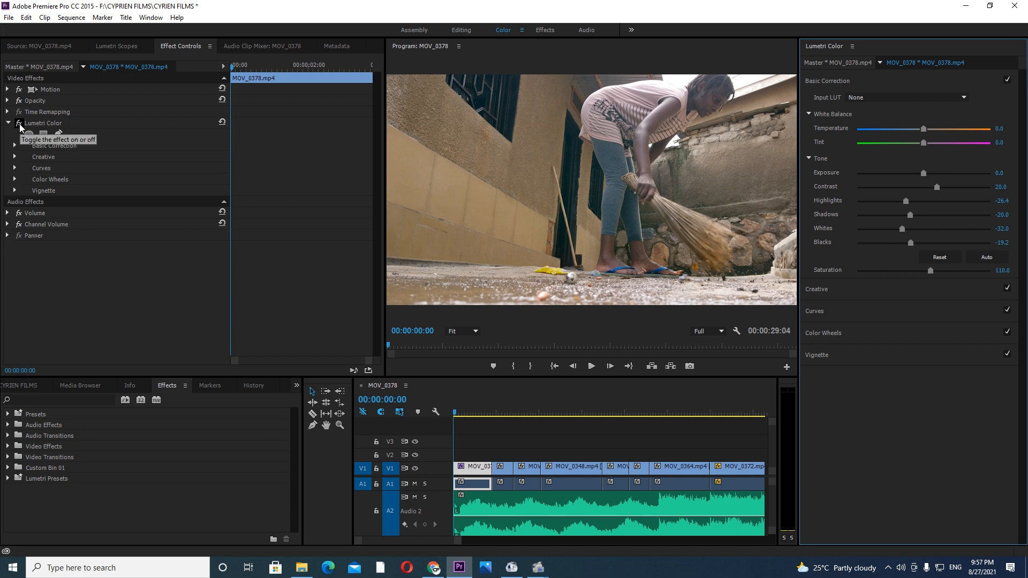
Step: Toggle the MOV_0378 clip's Lumetri Color effect off and on, and review the clip's opening to compare the picture
{"action": "left_click", "coordinate": [19, 124]}
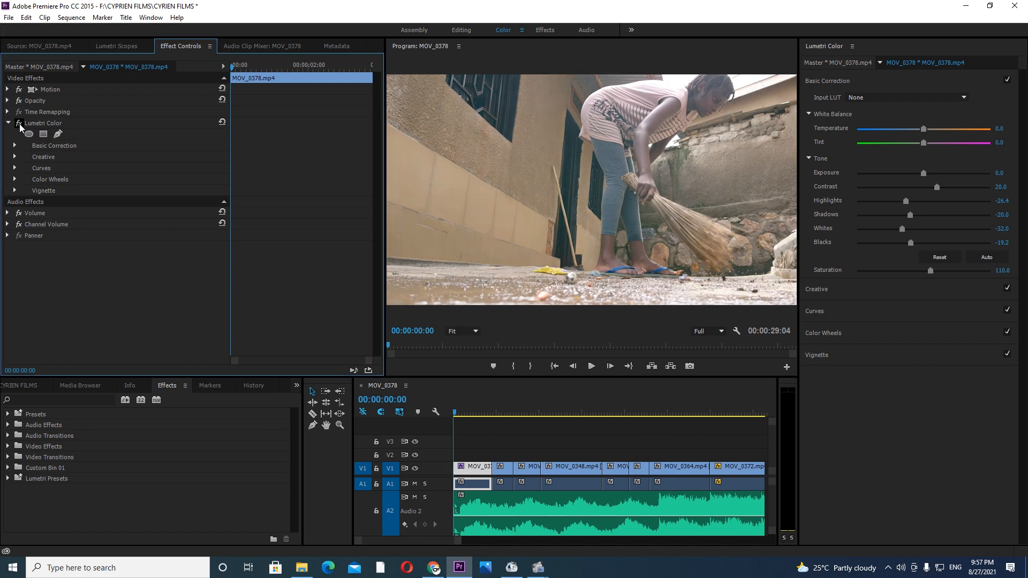
{"action": "left_click", "coordinate": [20, 124]}
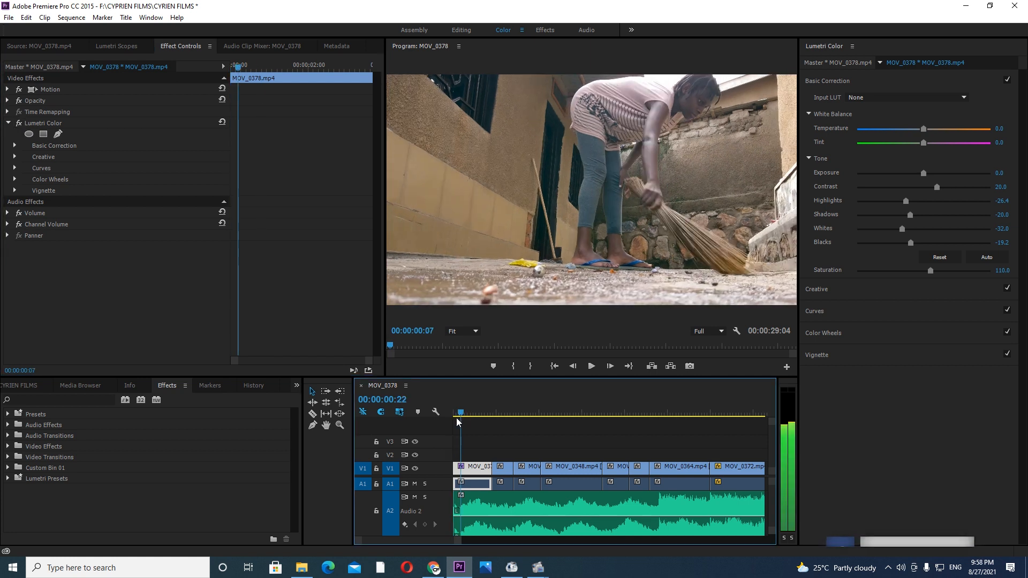
{"action": "left_click_drag", "start_coordinate": [457, 419], "coordinate": [455, 428]}
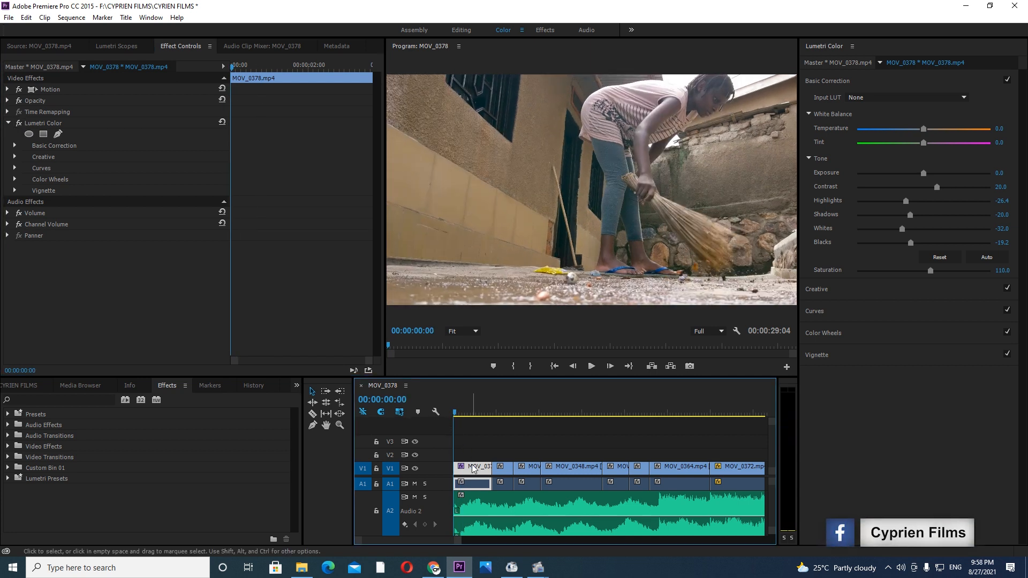
{"action": "left_click", "coordinate": [471, 423]}
{"action": "left_click", "coordinate": [464, 422]}
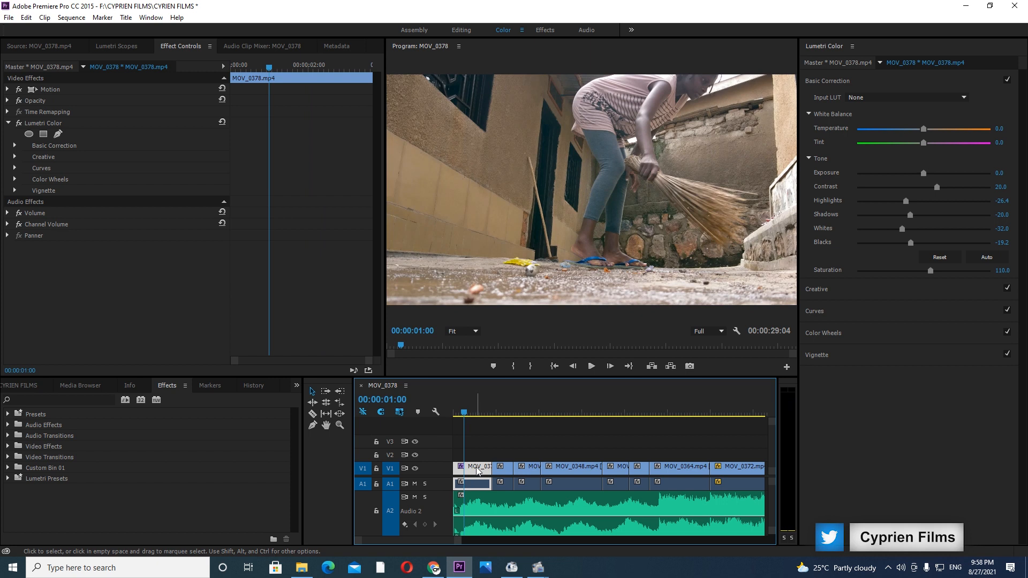
Step: Copy the Lumetri Color effect from the MOV_0378 clip and paste it onto the second clip, MOV_0375
{"action": "left_click", "coordinate": [506, 470]}
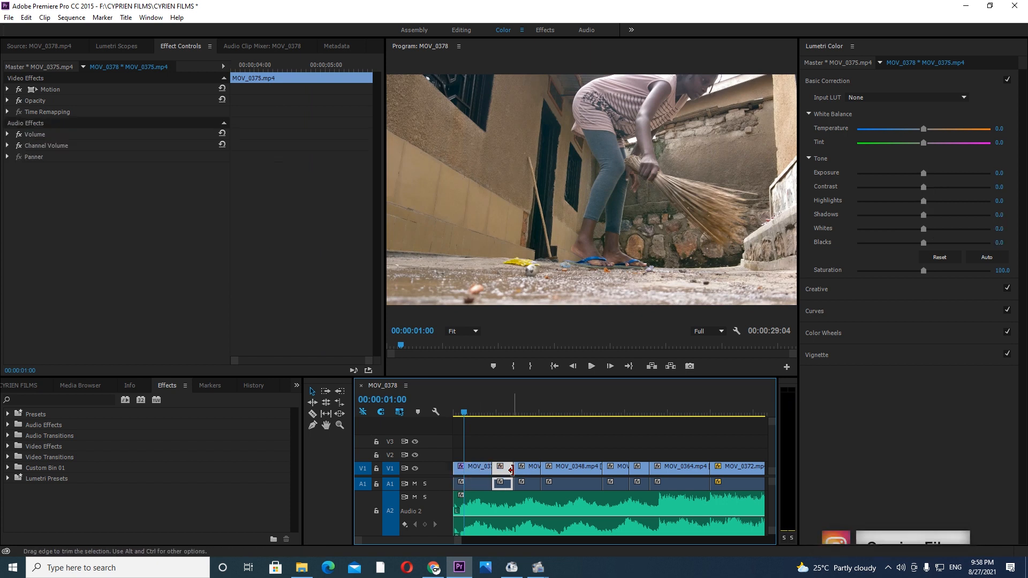
{"action": "left_click", "coordinate": [470, 414]}
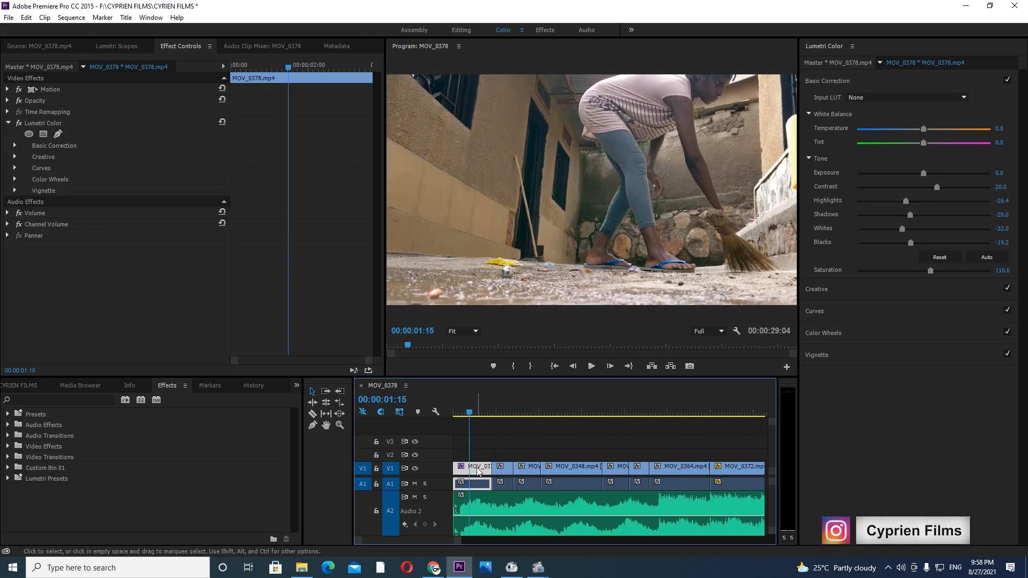
{"action": "left_click", "coordinate": [43, 123]}
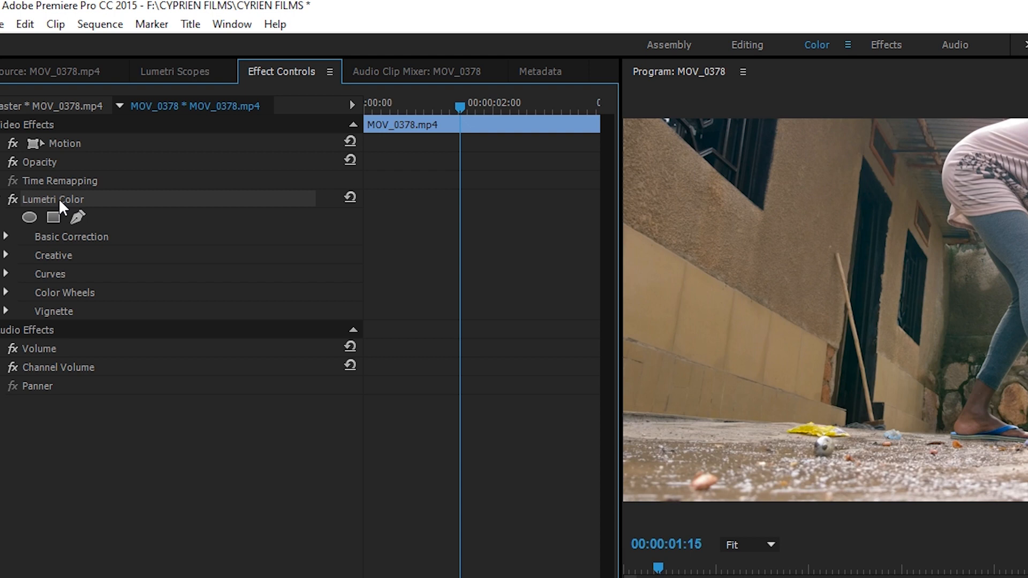
{"action": "key", "text": "ctrl+c"}
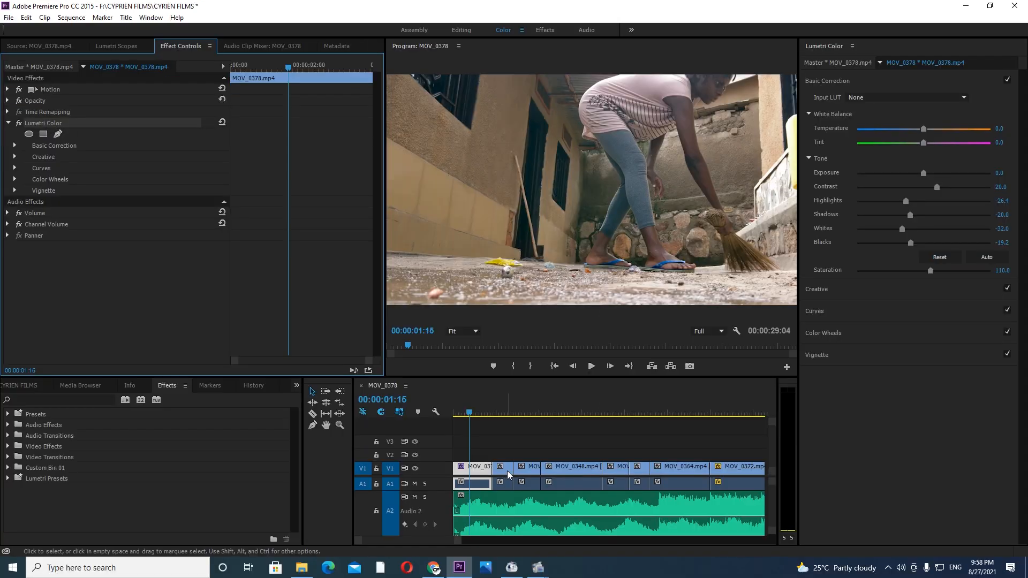
{"action": "left_click", "coordinate": [507, 471]}
{"action": "left_click", "coordinate": [117, 227]}
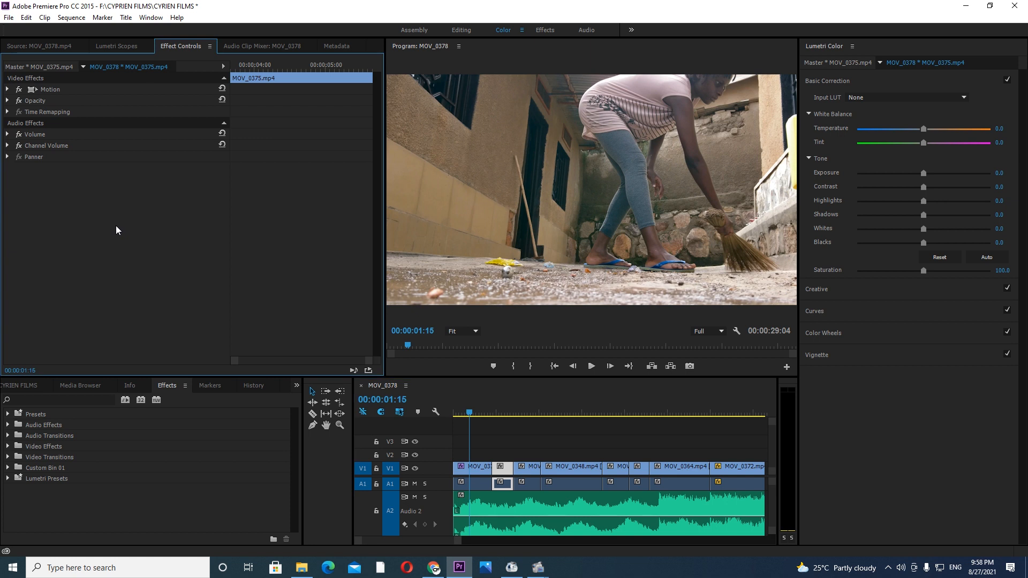
{"action": "key", "text": "ctrl+v"}
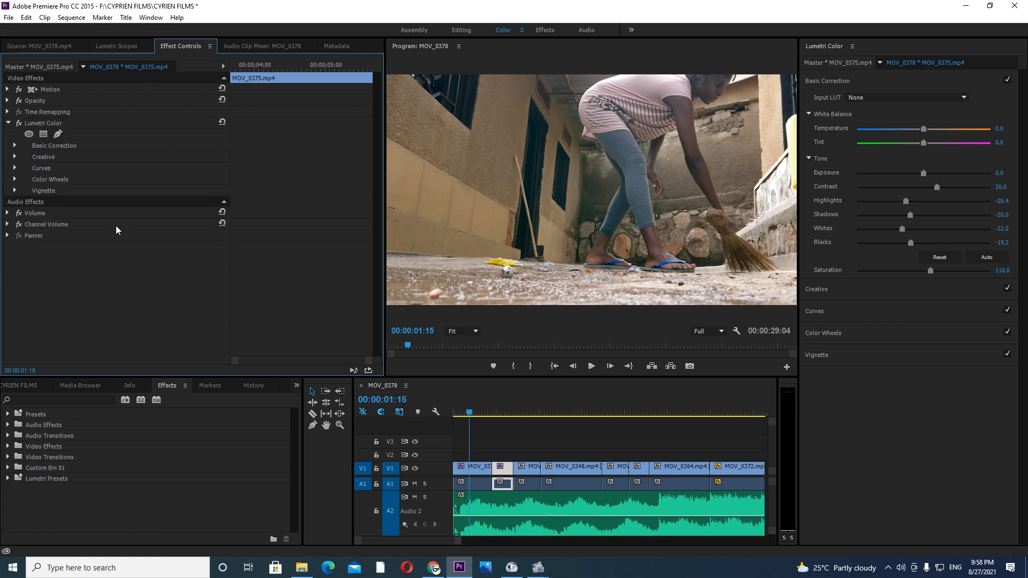
Step: Copy the Lumetri Color effect from the MOV_0378 clip and paste it onto the third clip, MOV_0361
{"action": "left_click_drag", "start_coordinate": [506, 411], "coordinate": [475, 435]}
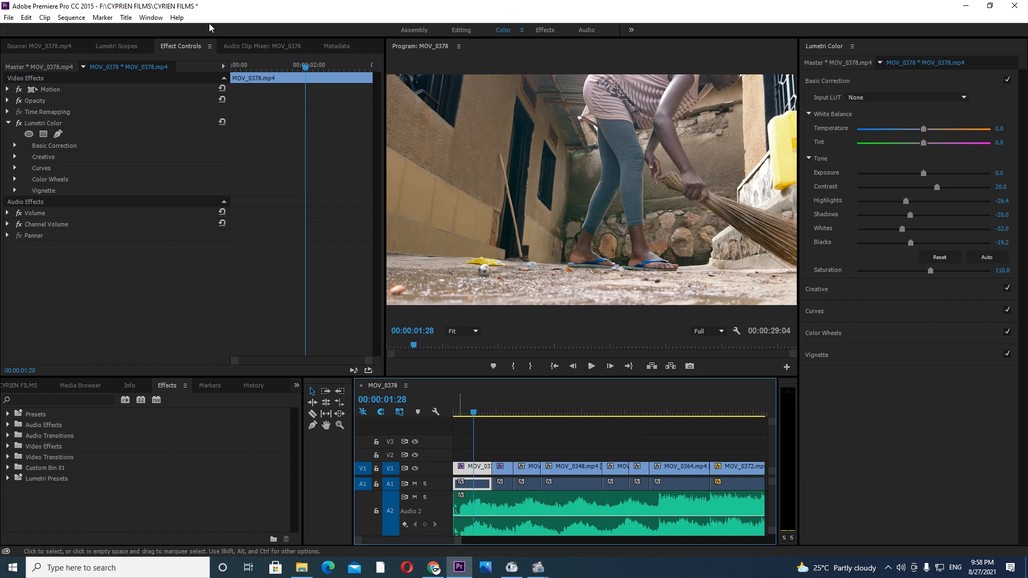
{"action": "left_click", "coordinate": [28, 21]}
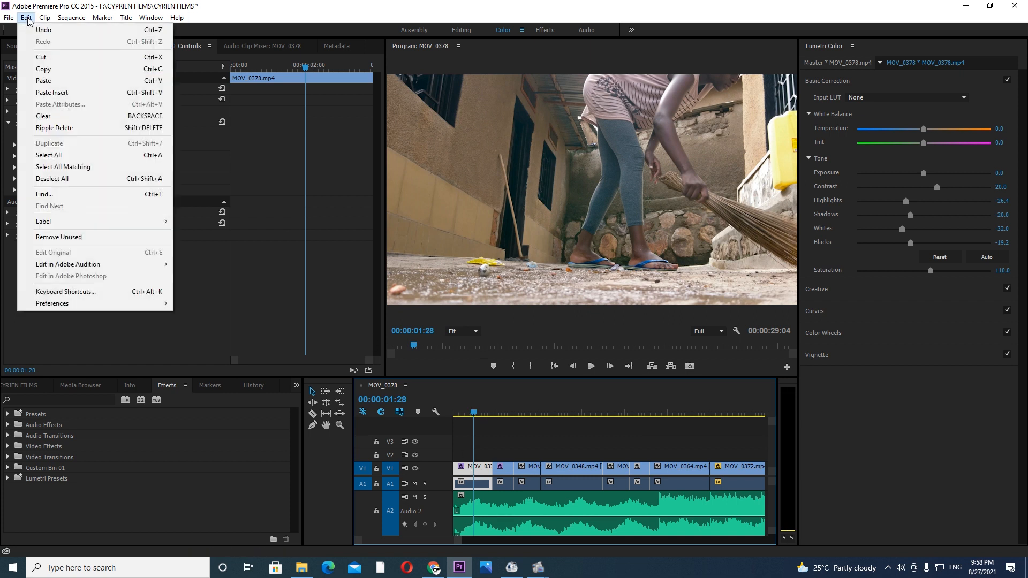
{"action": "left_click", "coordinate": [44, 69]}
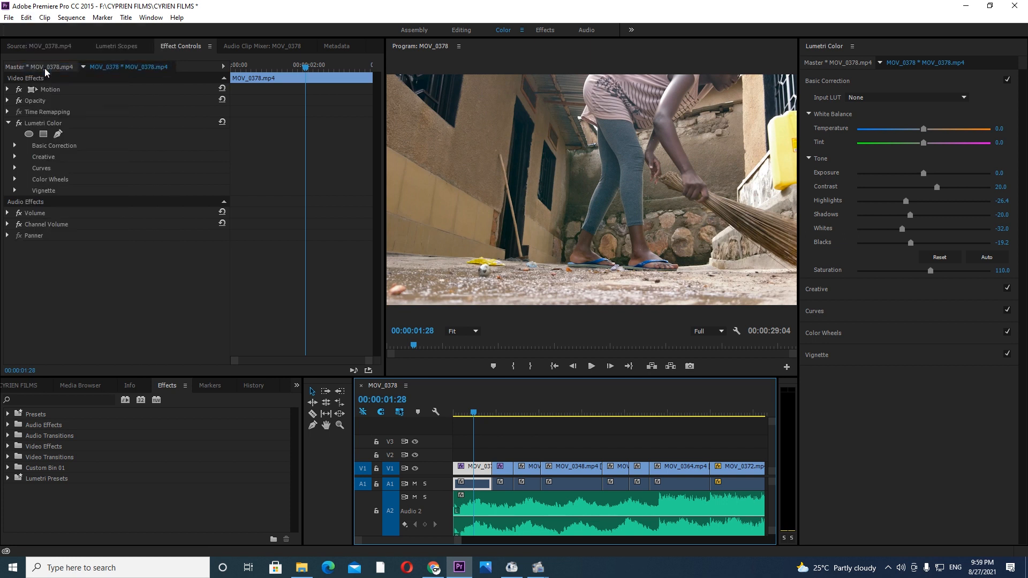
{"action": "left_click", "coordinate": [56, 124]}
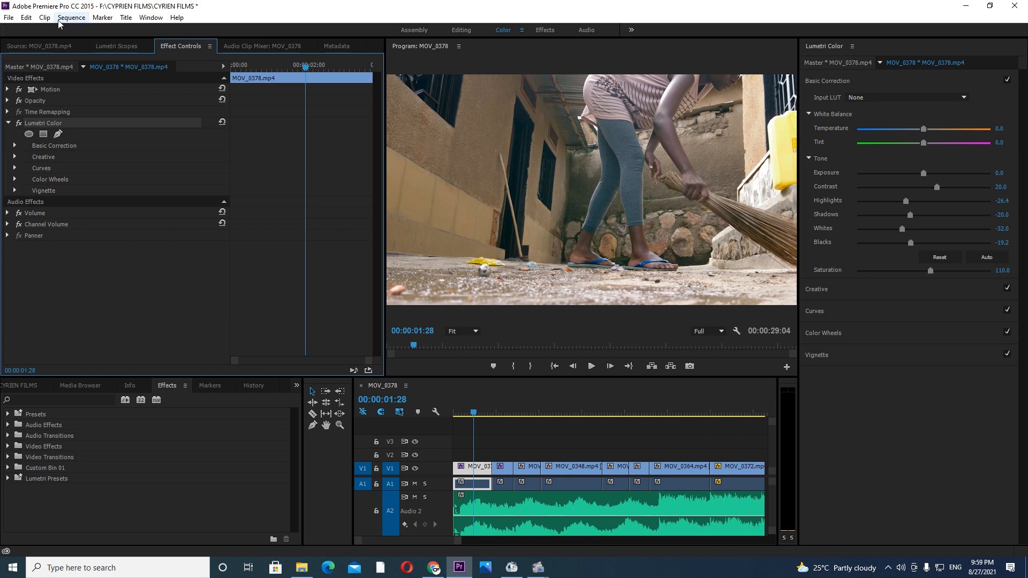
{"action": "left_click", "coordinate": [26, 17]}
{"action": "left_click", "coordinate": [40, 70]}
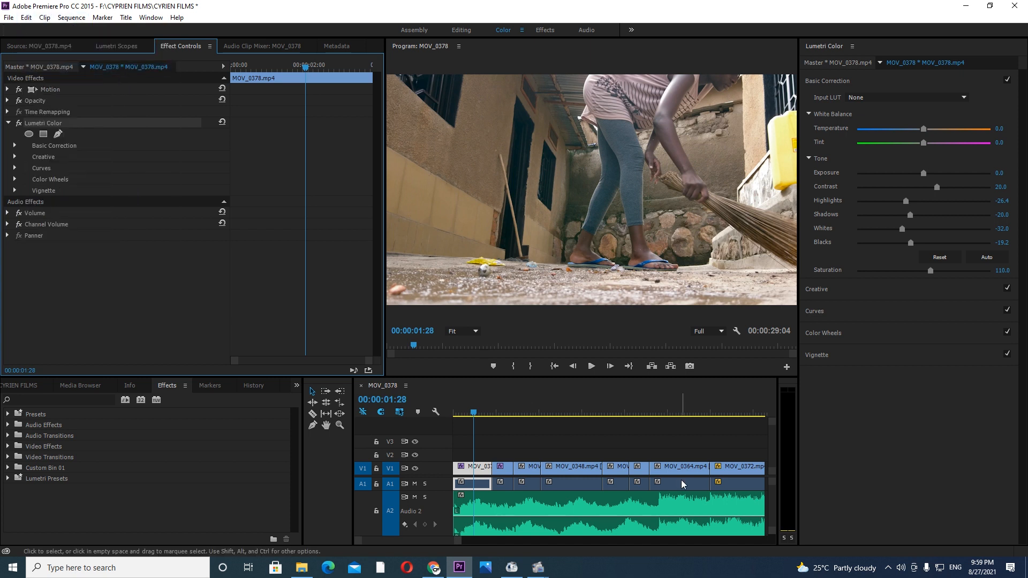
{"action": "left_click", "coordinate": [529, 471]}
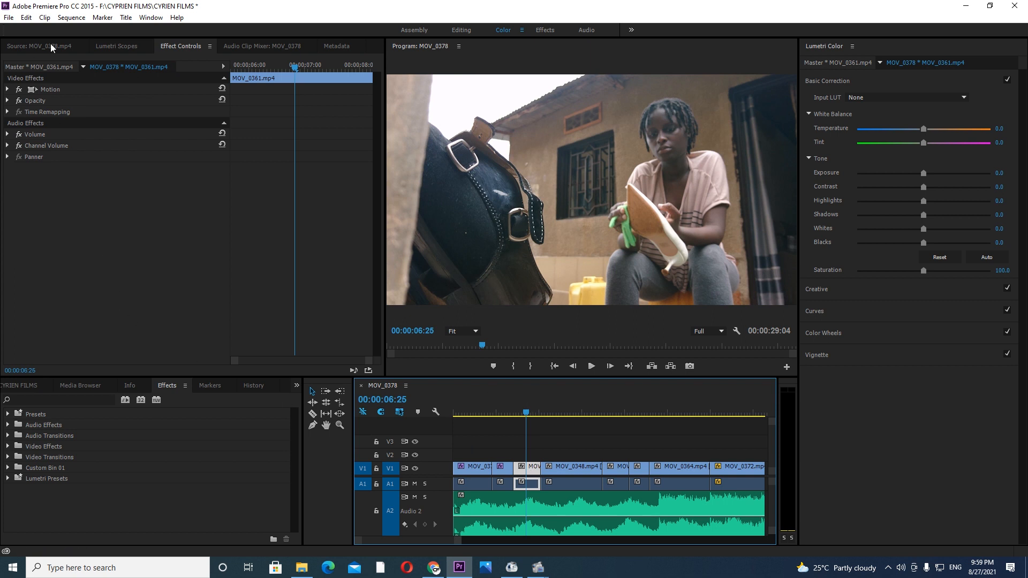
{"action": "left_click", "coordinate": [26, 17]}
{"action": "left_click", "coordinate": [43, 81]}
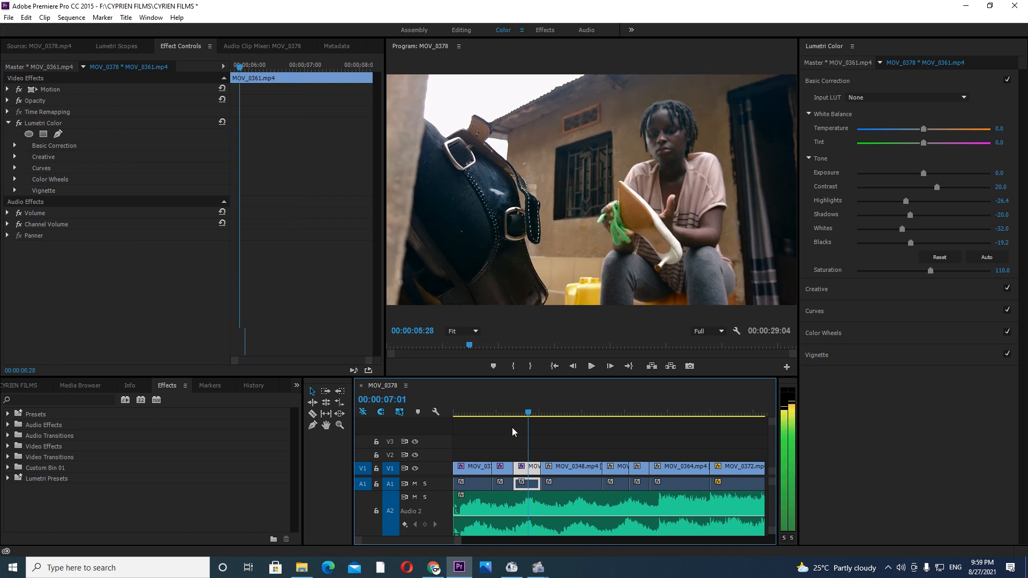
Step: Copy the Lumetri Color effect from the MOV_0378 clip and paste it onto the MOV_0348 clip
{"action": "left_click", "coordinate": [475, 469]}
{"action": "right_click", "coordinate": [47, 123]}
{"action": "left_click", "coordinate": [75, 183]}
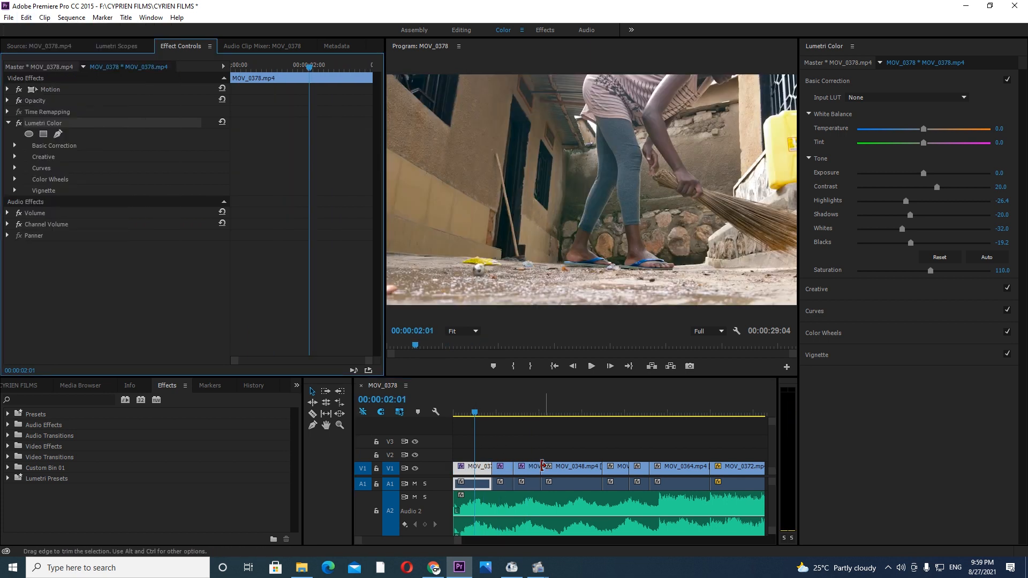
{"action": "left_click", "coordinate": [570, 484]}
{"action": "left_click", "coordinate": [576, 422]}
{"action": "left_click_drag", "start_coordinate": [577, 421], "coordinate": [545, 417]}
{"action": "left_click", "coordinate": [19, 123]}
{"action": "right_click", "coordinate": [97, 218]}
{"action": "left_click", "coordinate": [120, 292]}
Step: Paste the copied Lumetri Color effect onto the remaining clips after MOV_0348, through MOV_0364 and MOV_0372
{"action": "left_click", "coordinate": [612, 412]}
{"action": "left_click", "coordinate": [688, 412]}
{"action": "right_click", "coordinate": [85, 200]}
{"action": "left_click", "coordinate": [110, 273]}
Step: Play back the color-corrected sequence from several points and return the playhead to its start
{"action": "key", "text": "space"}
{"action": "left_click", "coordinate": [593, 412]}
{"action": "left_click", "coordinate": [518, 412]}
{"action": "key", "text": "space"}
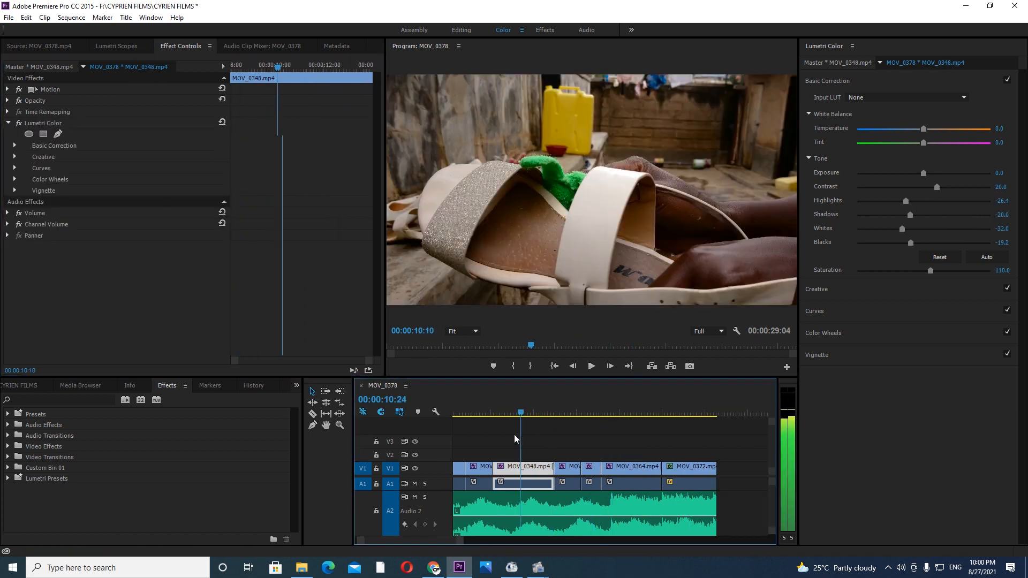
{"action": "key", "text": "equal"}
{"action": "key", "text": "Home"}
{"action": "key", "text": "space"}
{"action": "key", "text": "minus"}
{"action": "key", "text": "minus"}
{"action": "left_click", "coordinate": [506, 412]}
{"action": "key", "text": "Home"}
{"action": "key", "text": "equal"}
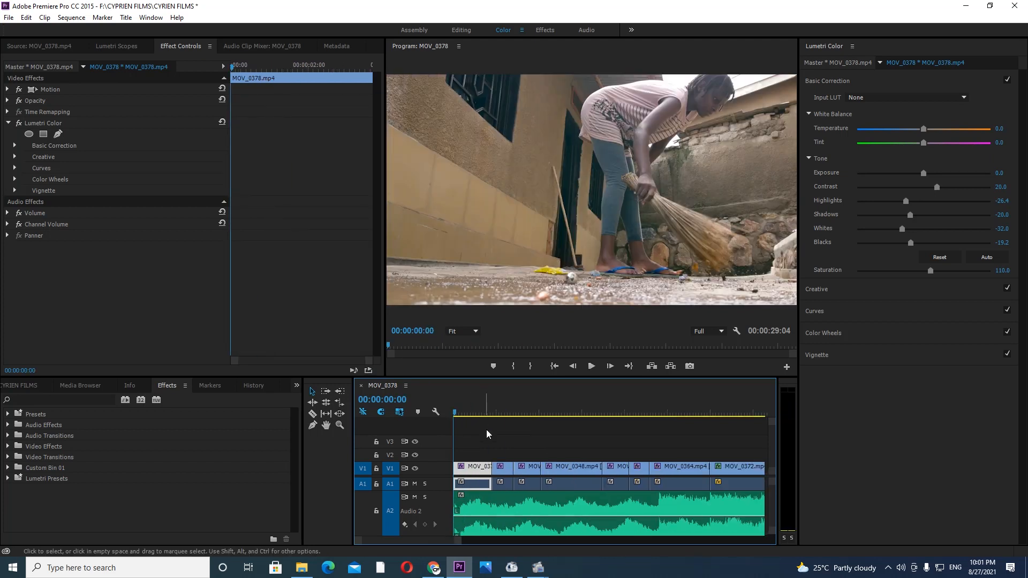
{"action": "key", "text": "space"}
{"action": "left_click", "coordinate": [501, 403]}
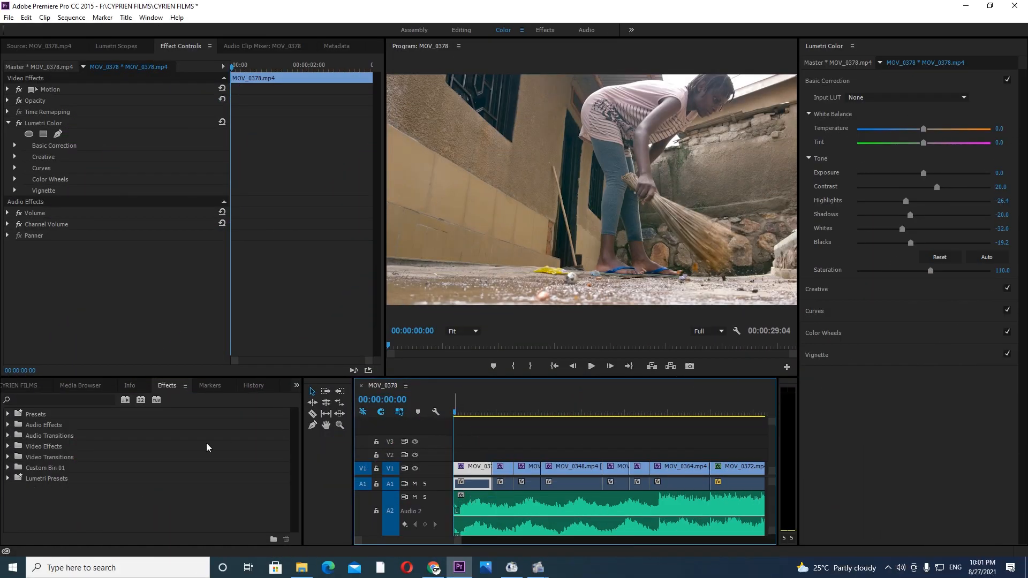
{"action": "left_click", "coordinate": [164, 447]}
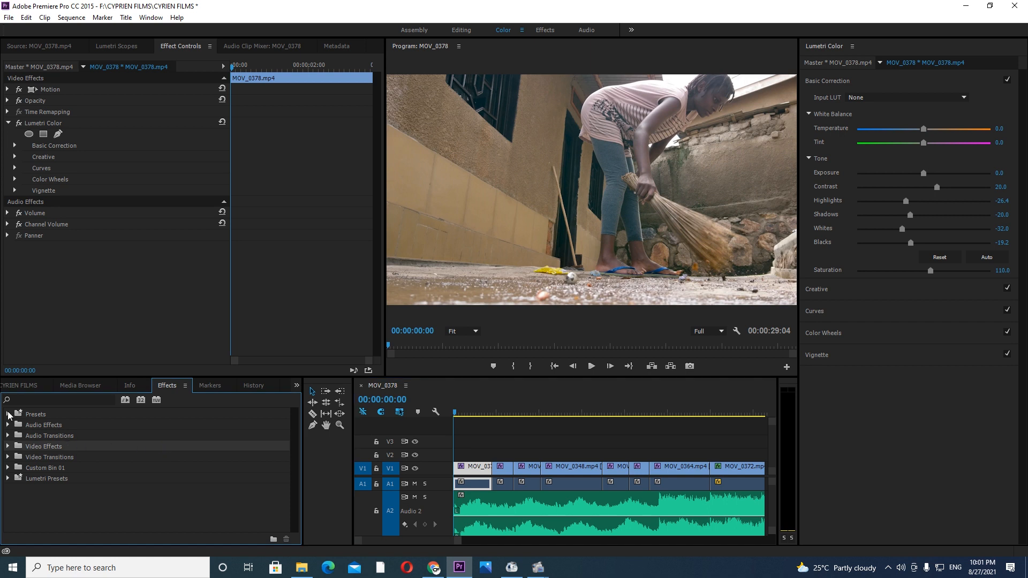
{"action": "left_click", "coordinate": [129, 386]}
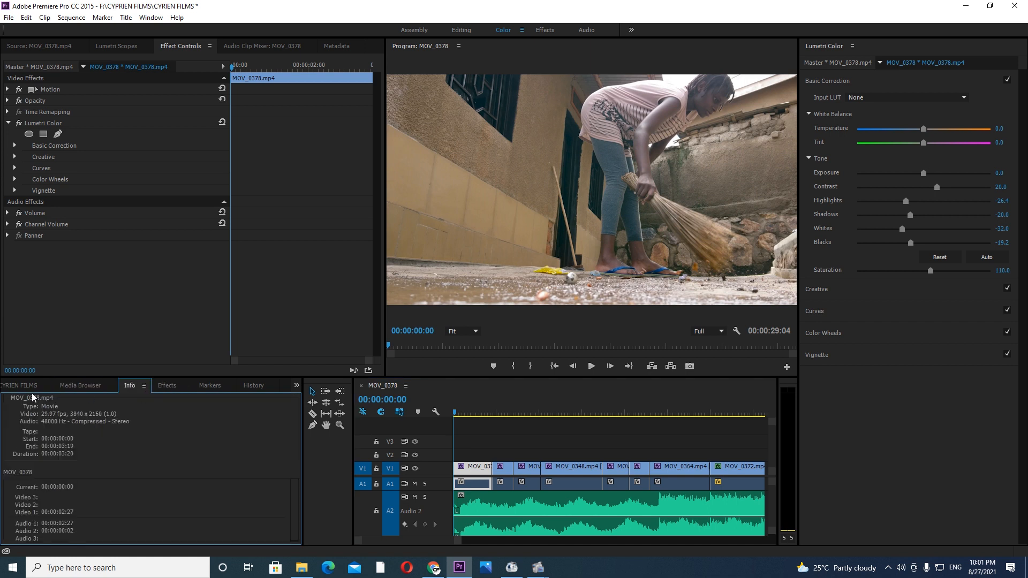
{"action": "left_click", "coordinate": [52, 303]}
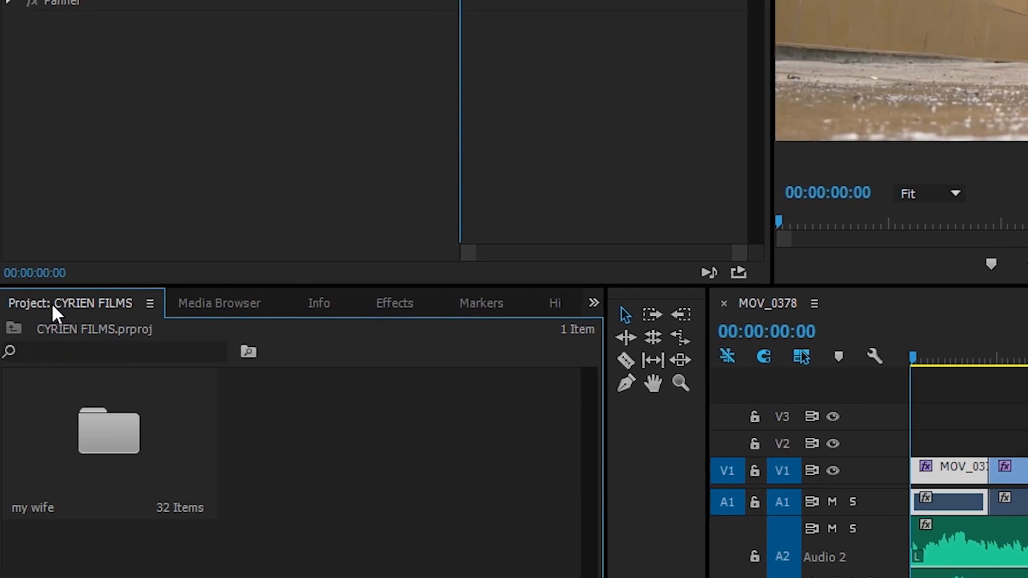
{"action": "left_click", "coordinate": [244, 303]}
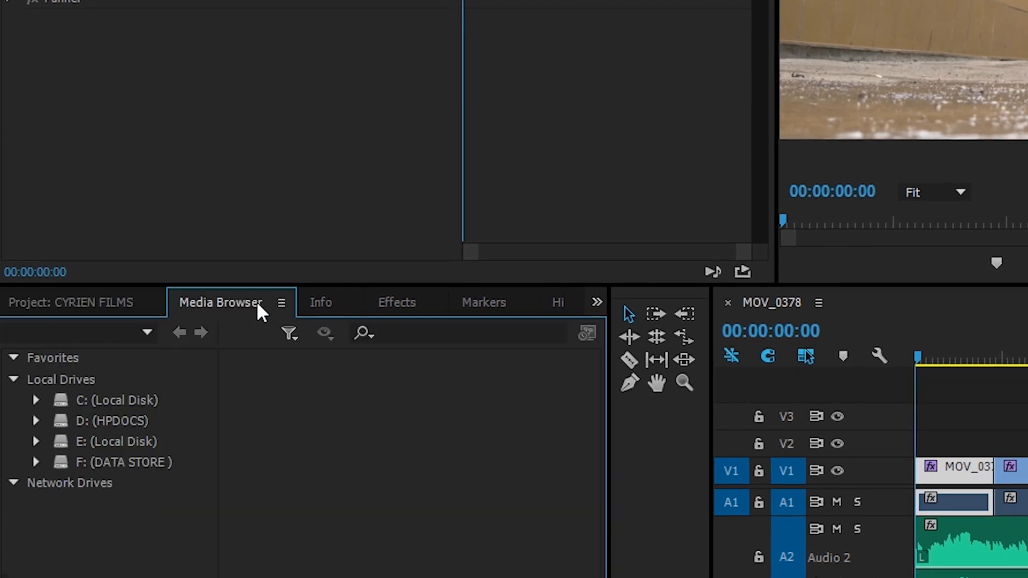
{"action": "left_click", "coordinate": [324, 301]}
Step: Apply the Cube Spin transition from the 3D Motion video transitions at the cut between the first two clips, MOV_0378 and MOV_0375
{"action": "left_click", "coordinate": [390, 301]}
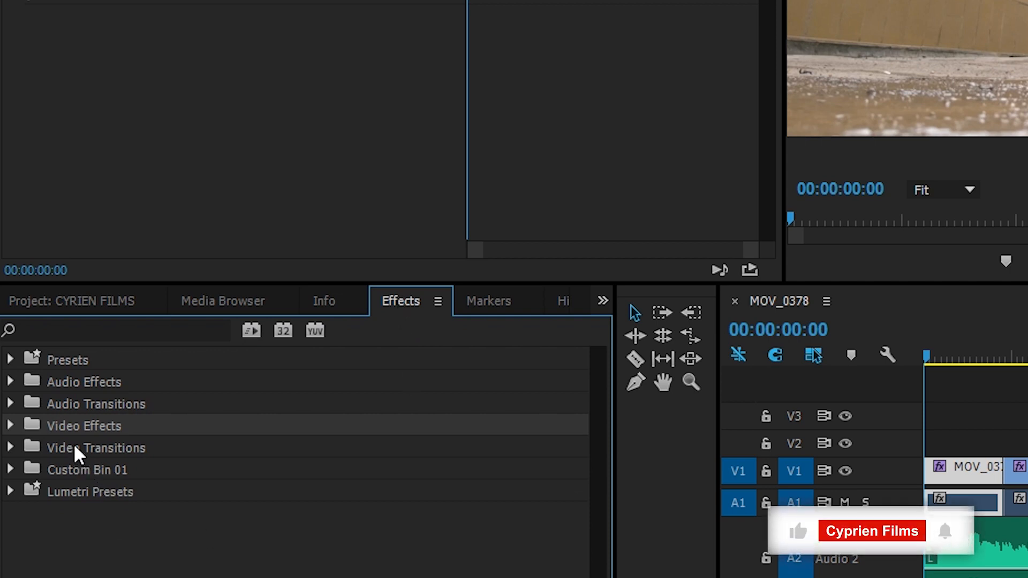
{"action": "left_click", "coordinate": [9, 448]}
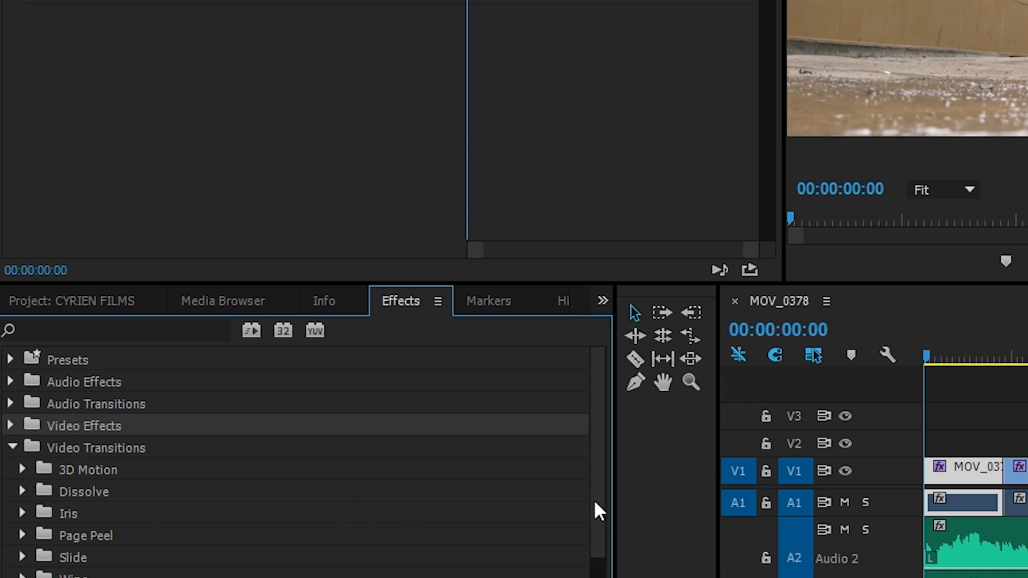
{"action": "left_click_drag", "start_coordinate": [599, 511], "coordinate": [597, 528]}
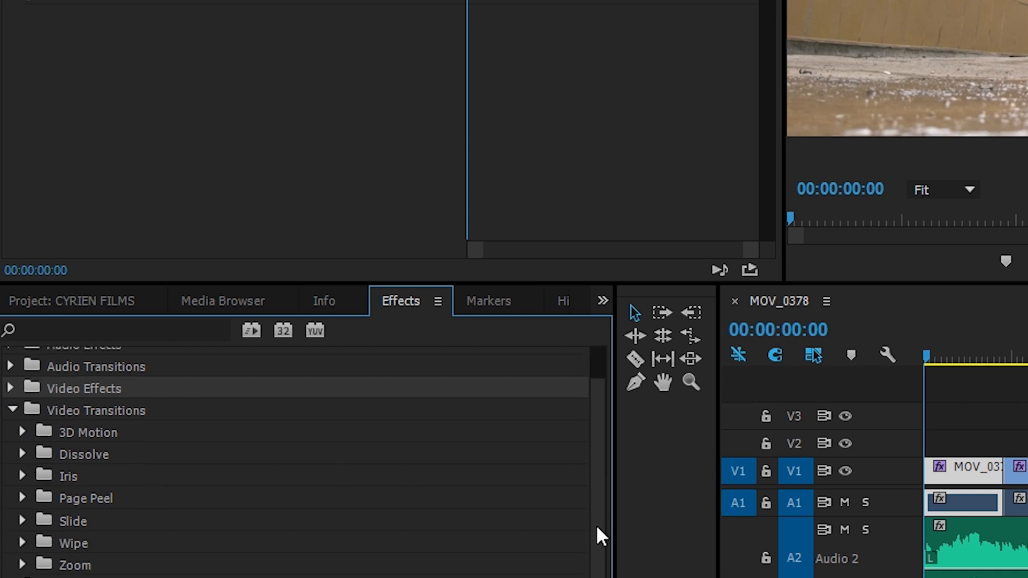
{"action": "left_click", "coordinate": [22, 432]}
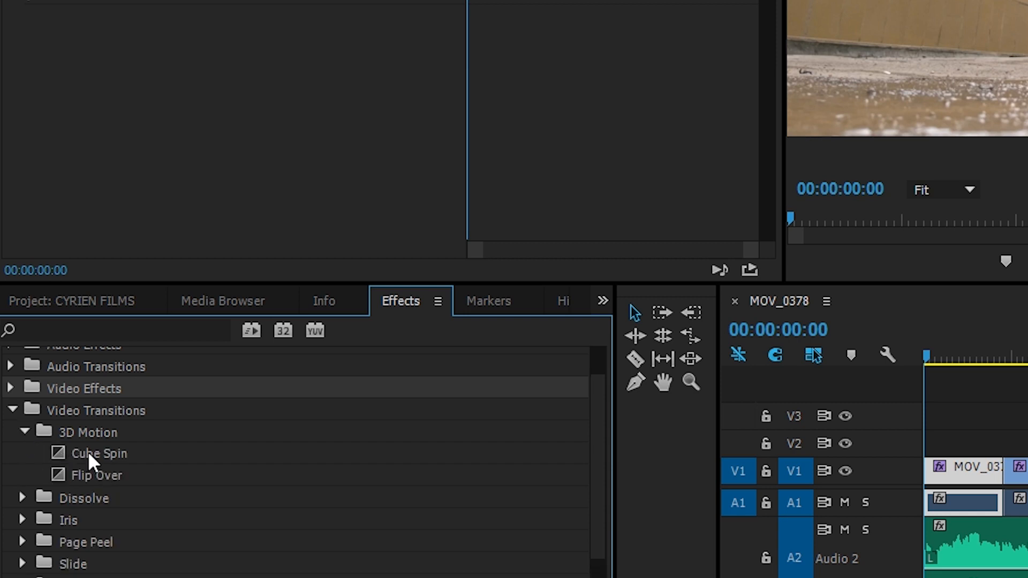
{"action": "left_click", "coordinate": [88, 453]}
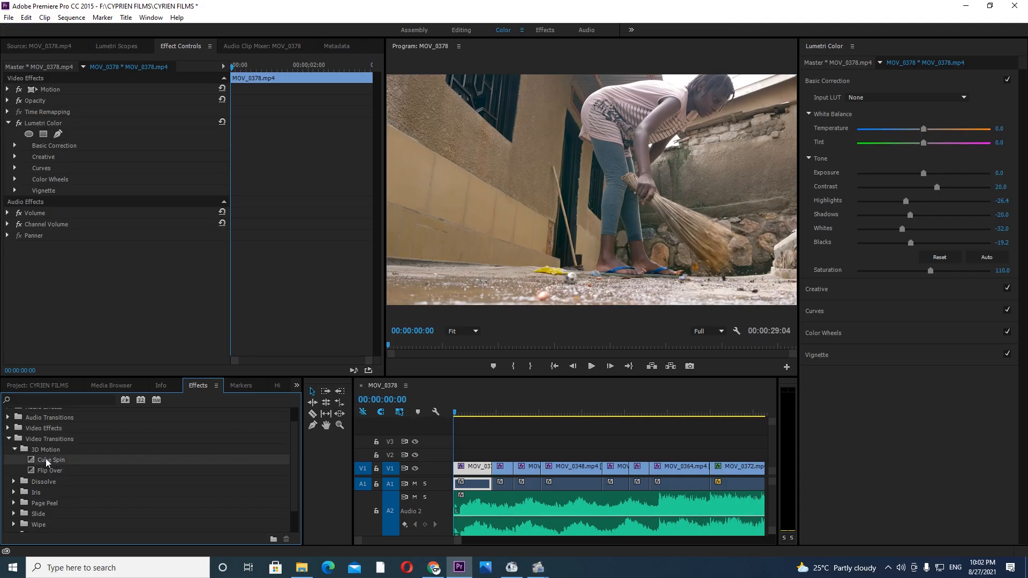
{"action": "left_click_drag", "start_coordinate": [38, 460], "coordinate": [488, 468]}
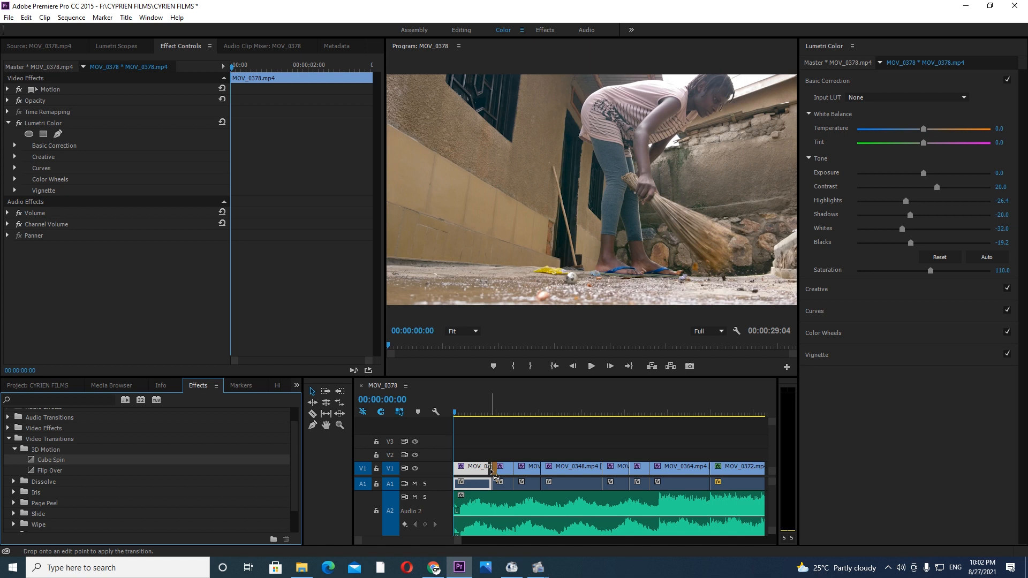
{"action": "left_click_drag", "start_coordinate": [491, 470], "coordinate": [492, 469]}
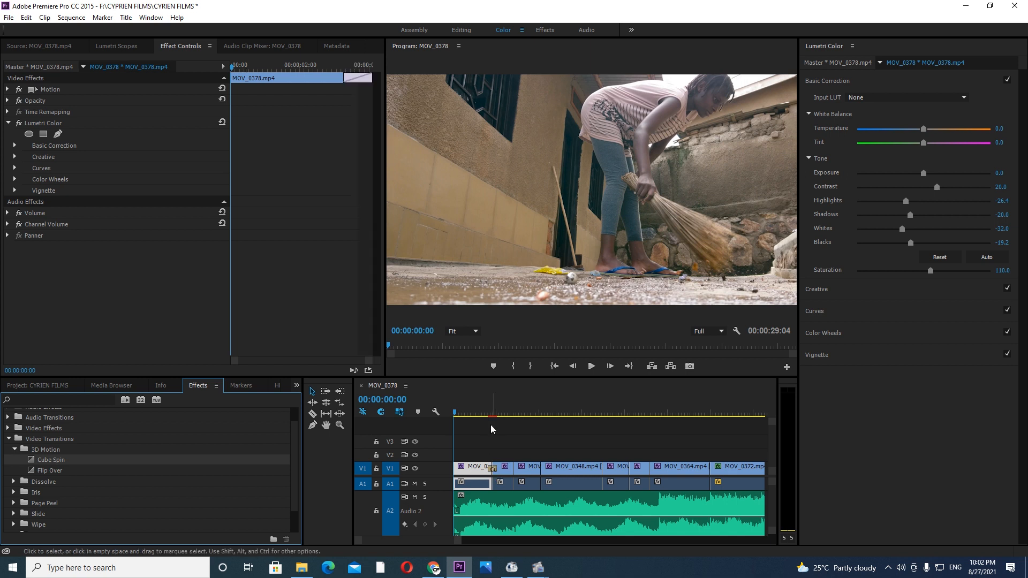
Step: Render the sequence preview and play back the Cube Spin transition between the first two clips
{"action": "key", "text": "equal"}
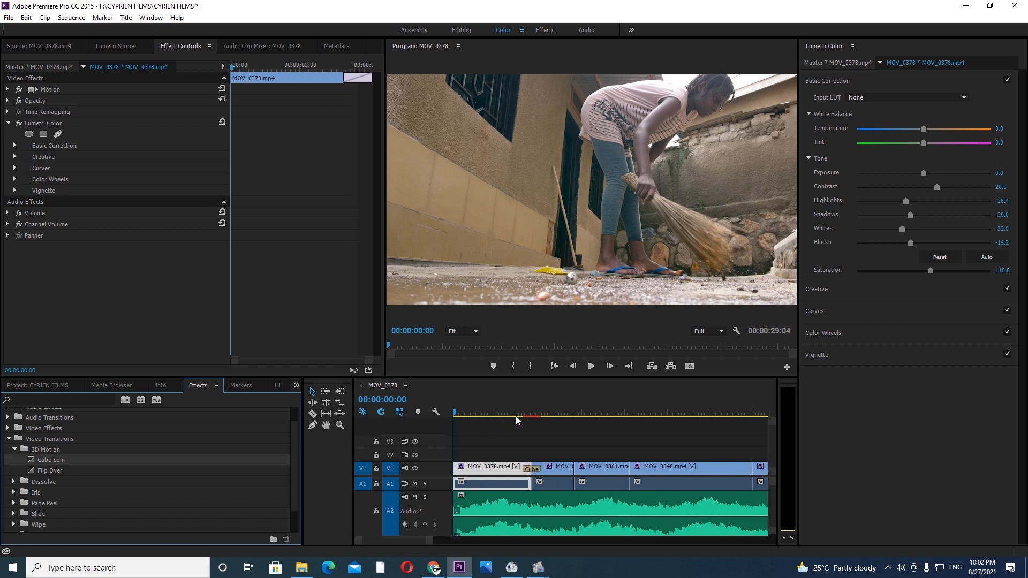
{"action": "left_click", "coordinate": [461, 413]}
{"action": "key", "text": "space"}
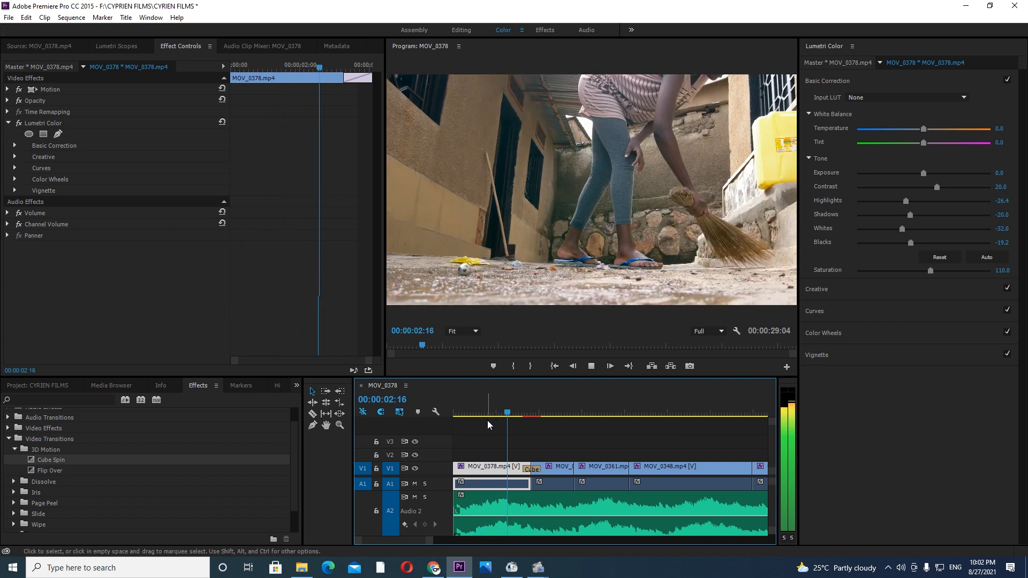
{"action": "key", "text": "Return"}
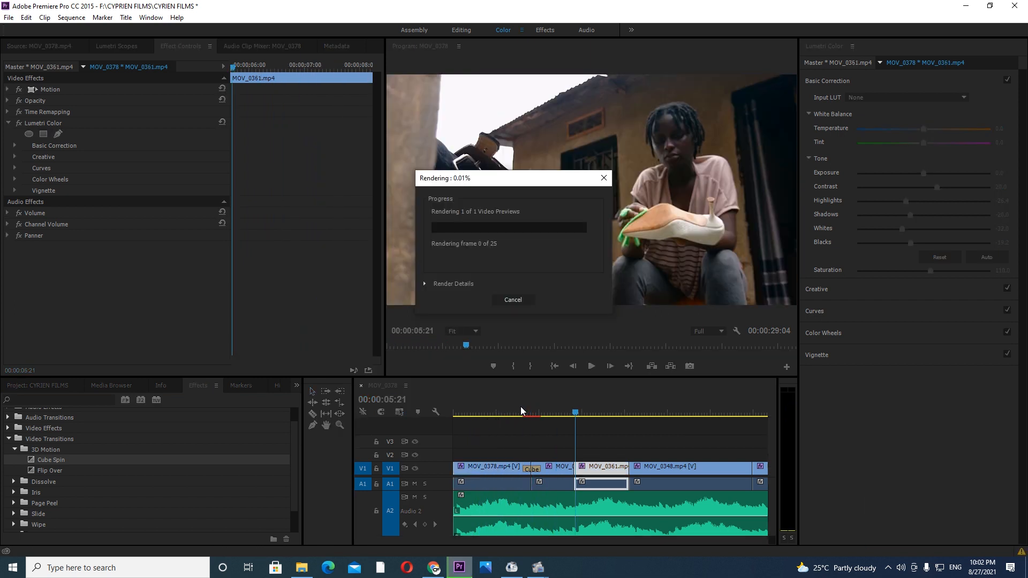
{"action": "left_click", "coordinate": [516, 408]}
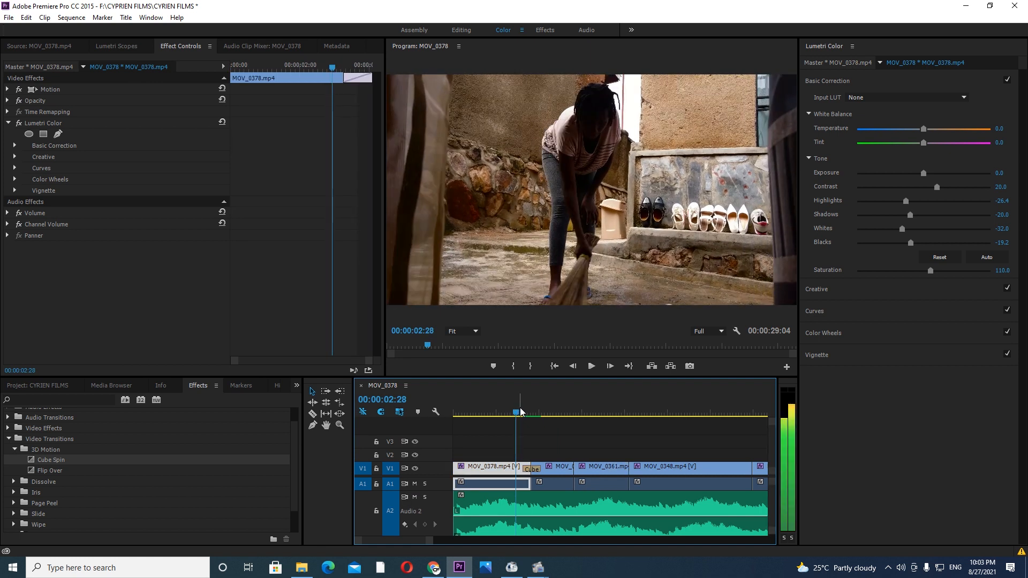
{"action": "key", "text": "space"}
{"action": "key", "text": "space"}
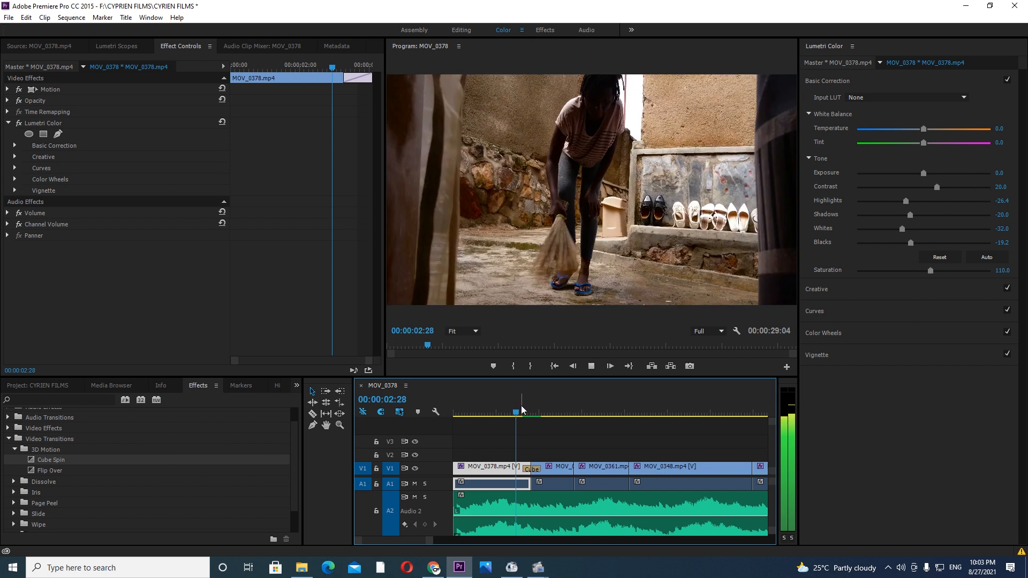
{"action": "key", "text": "space"}
{"action": "key", "text": "space"}
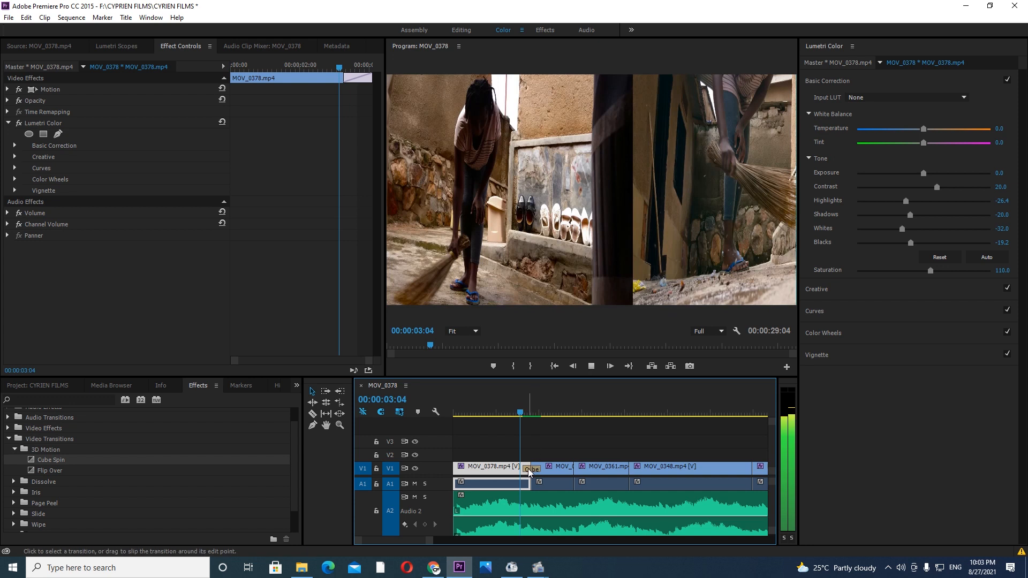
{"action": "key", "text": "space"}
{"action": "key", "text": "d"}
{"action": "key", "text": "Delete"}
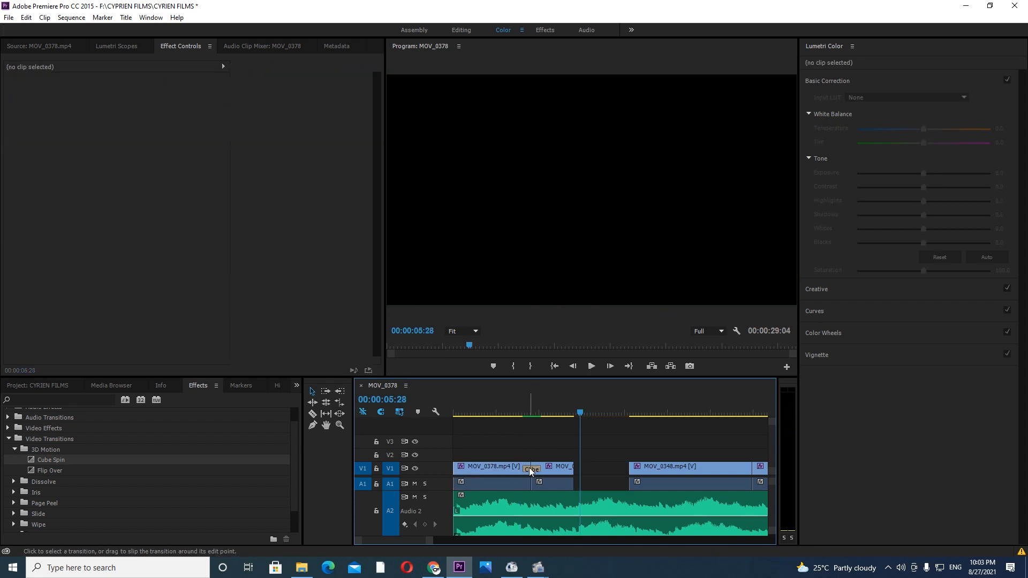
{"action": "key", "text": "ctrl+z"}
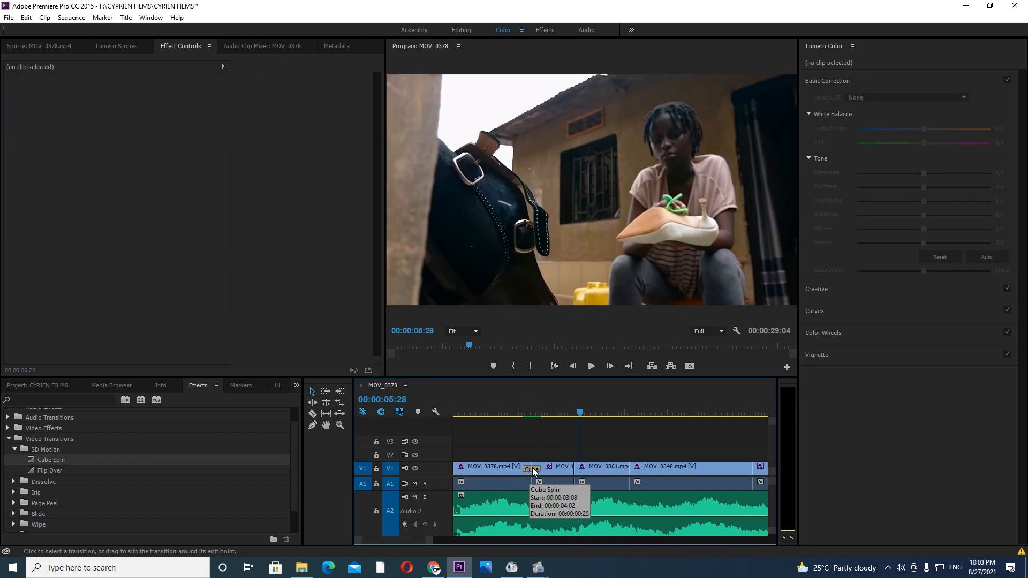
Step: Delete the Cube Spin transition between MOV_0378 and MOV_0375
{"action": "left_click", "coordinate": [532, 468]}
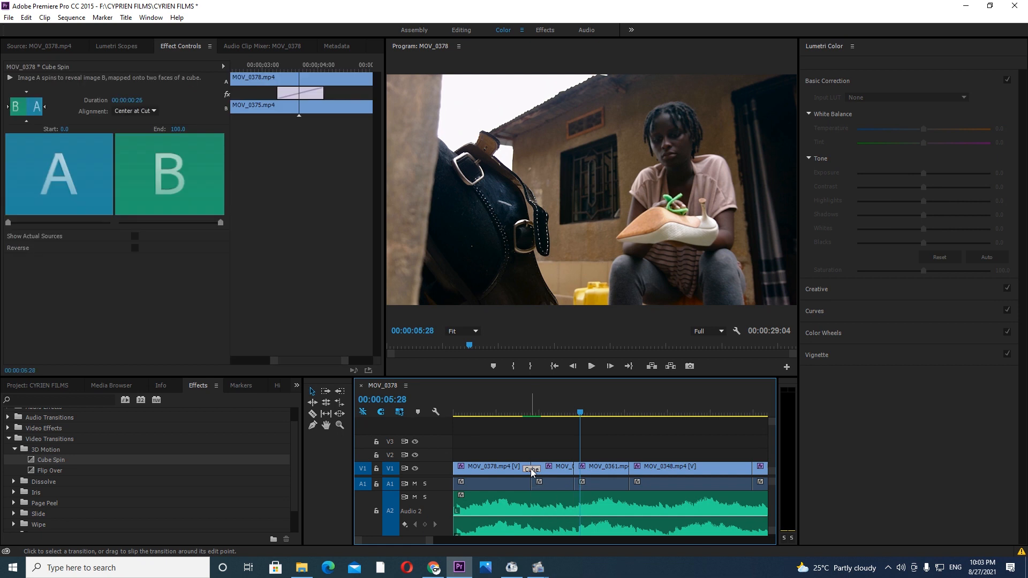
{"action": "key", "text": "Delete"}
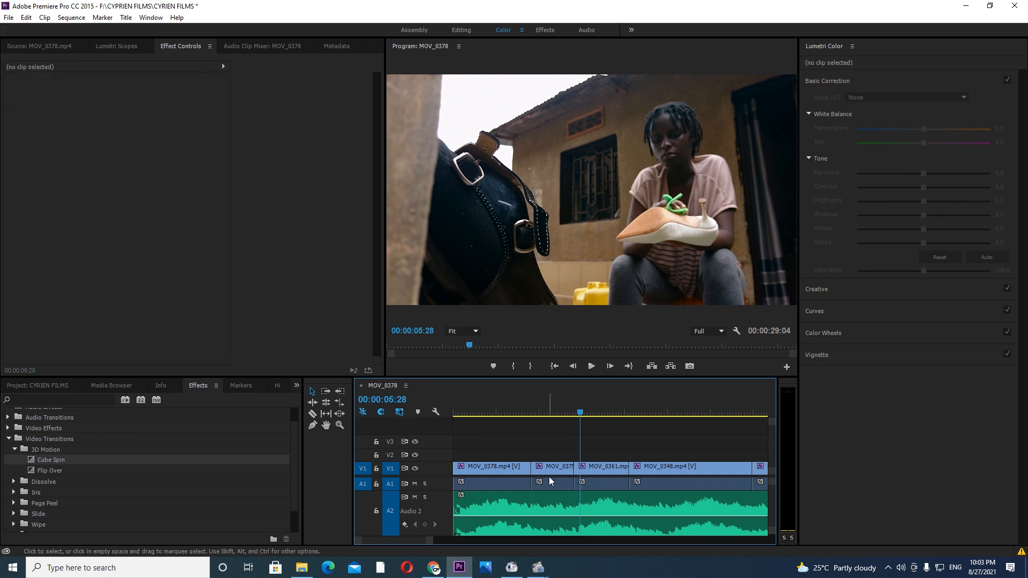
Step: Delete the MOV_0361 clip from the sequence and undo the deletion
{"action": "left_click", "coordinate": [590, 468]}
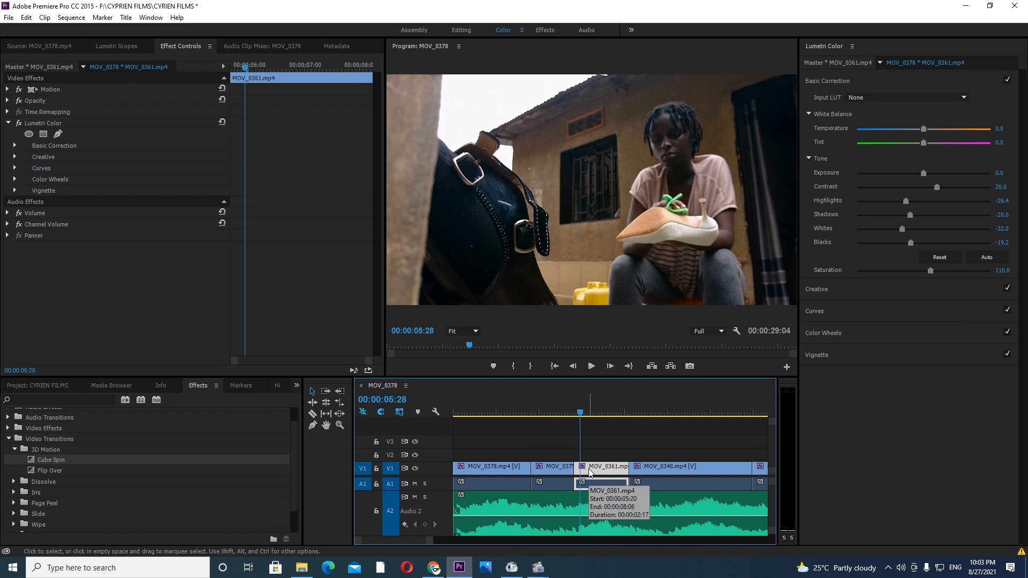
{"action": "key", "text": "Delete"}
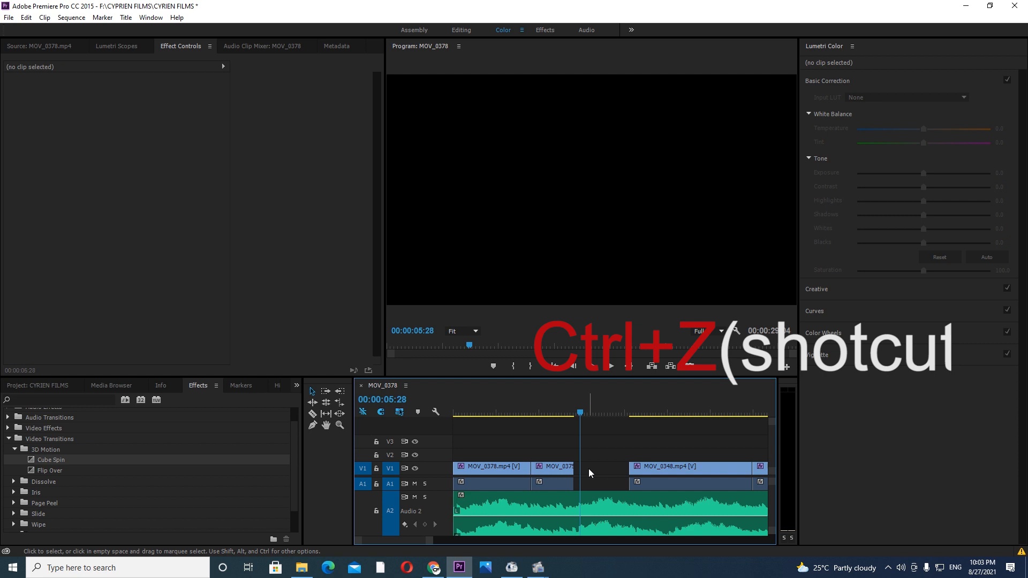
{"action": "key", "text": "ctrl+z"}
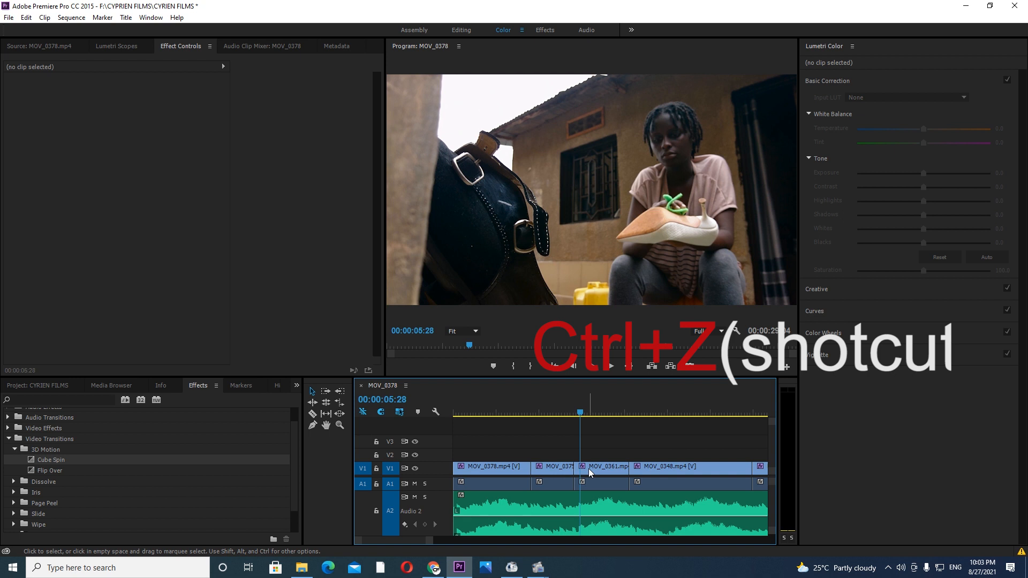
Step: Delete the MOV_0348 clip from the sequence, leaving its gap between MOV_0361 and the following clip
{"action": "left_click", "coordinate": [589, 468]}
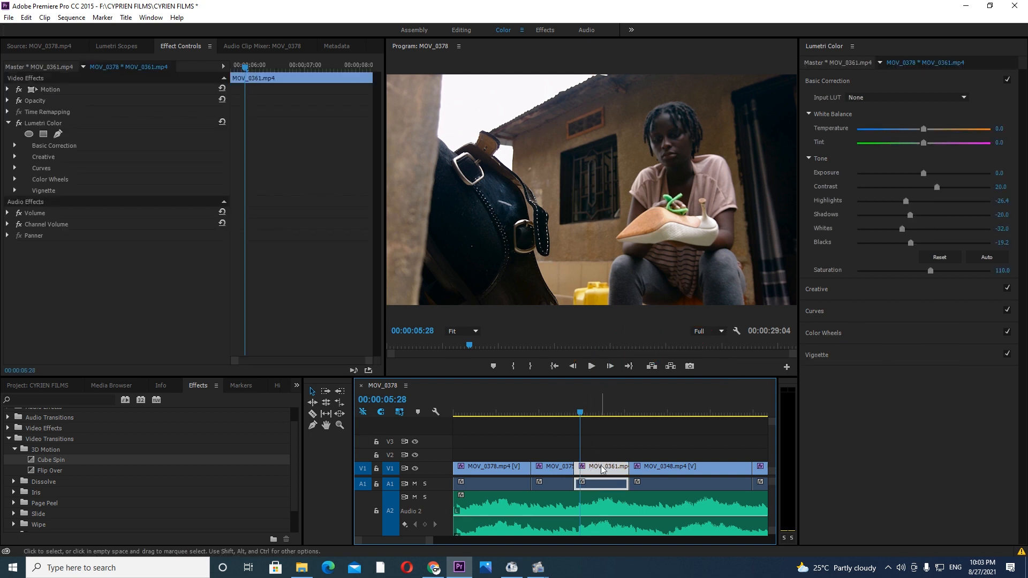
{"action": "left_click", "coordinate": [648, 468]}
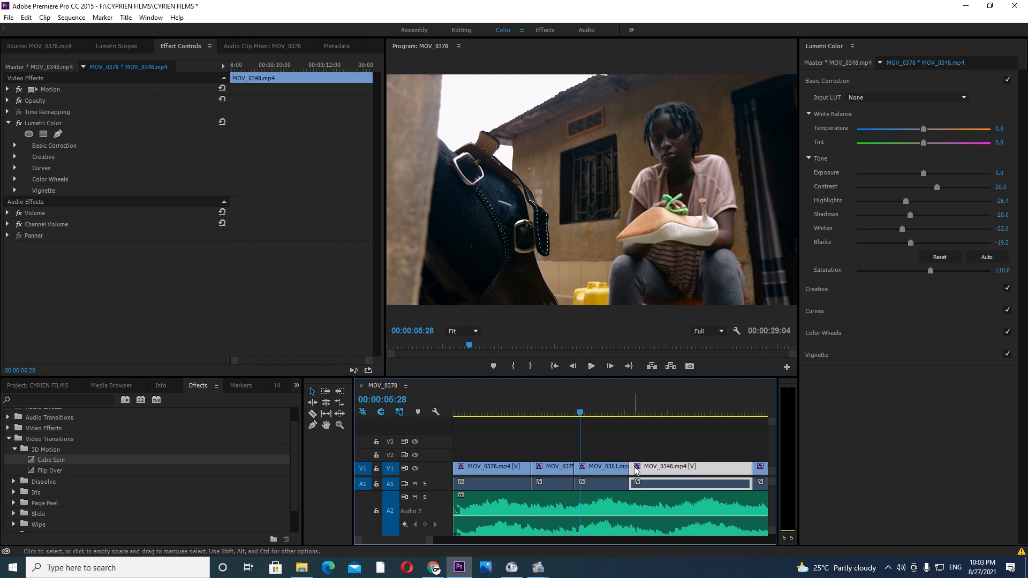
{"action": "key", "text": "Delete"}
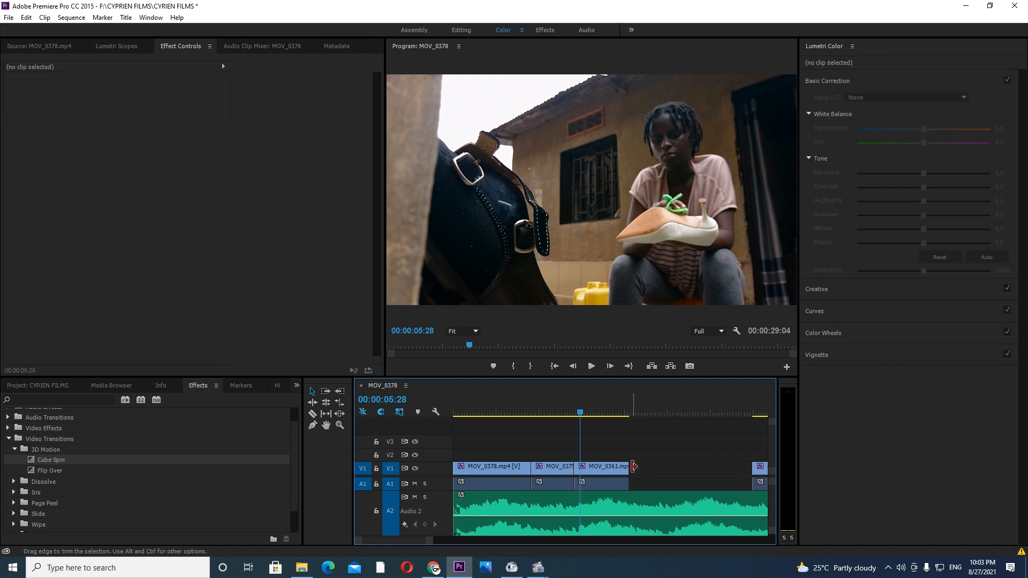
{"action": "scroll", "coordinate": [699, 492], "scroll_direction": "down", "scroll_amount": 3}
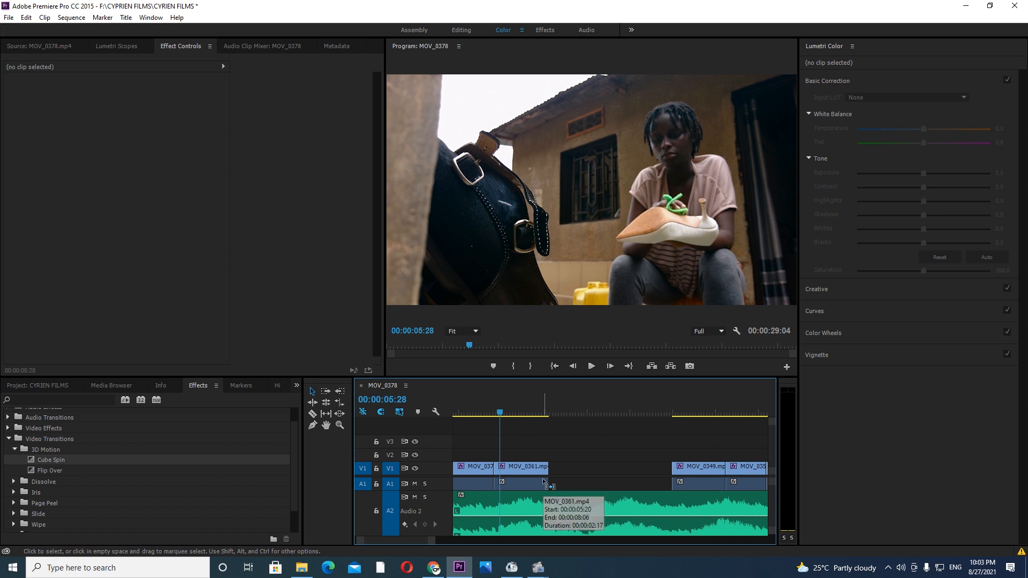
Step: Undo the last edits to the clips on V1 and move the playhead to 00:00:00:19
{"action": "key", "text": "ctrl+z"}
{"action": "left_click_drag", "start_coordinate": [515, 400], "coordinate": [413, 478]}
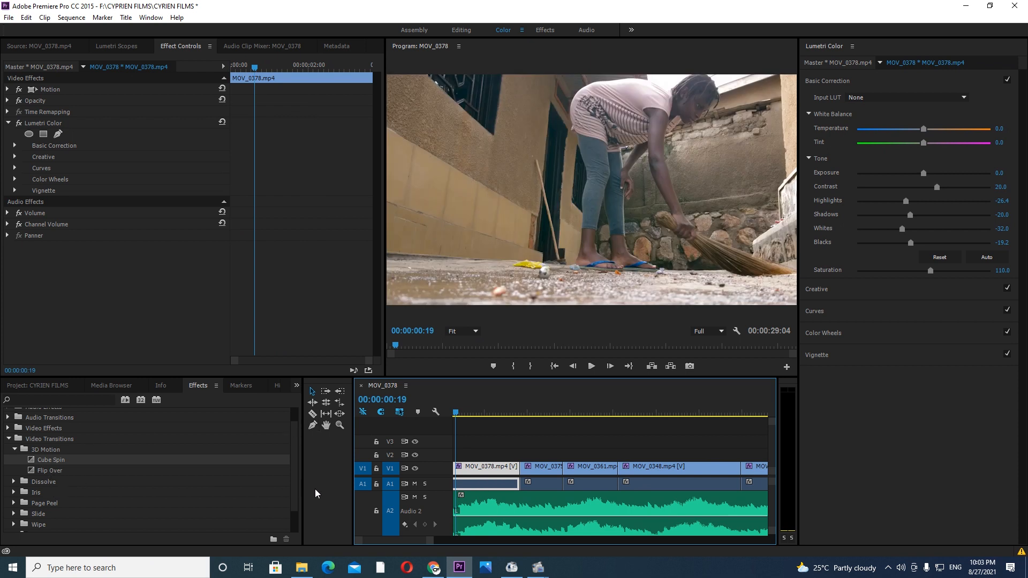
Step: Apply the Cross Dissolve video transition at the cut between MOV_0378.mp4 and MOV_0375.mp4
{"action": "left_click_drag", "start_coordinate": [295, 483], "coordinate": [291, 455]}
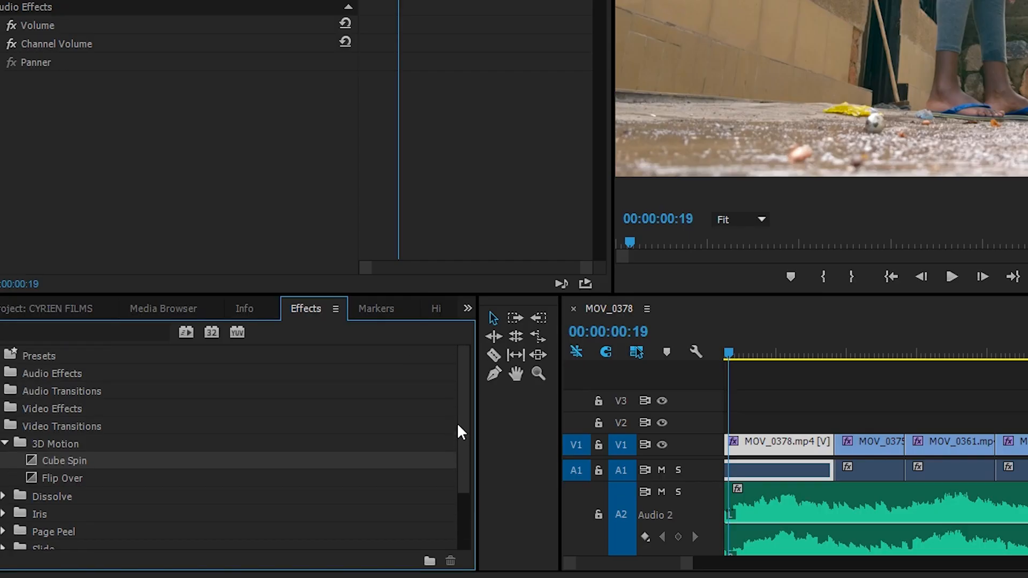
{"action": "left_click", "coordinate": [4, 446]}
{"action": "left_click", "coordinate": [5, 463]}
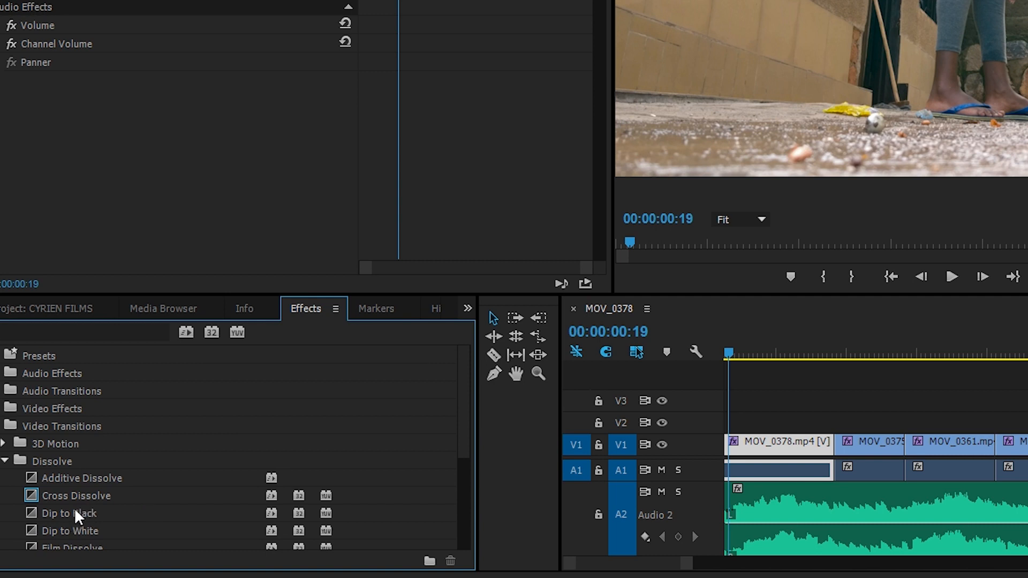
{"action": "left_click", "coordinate": [66, 496]}
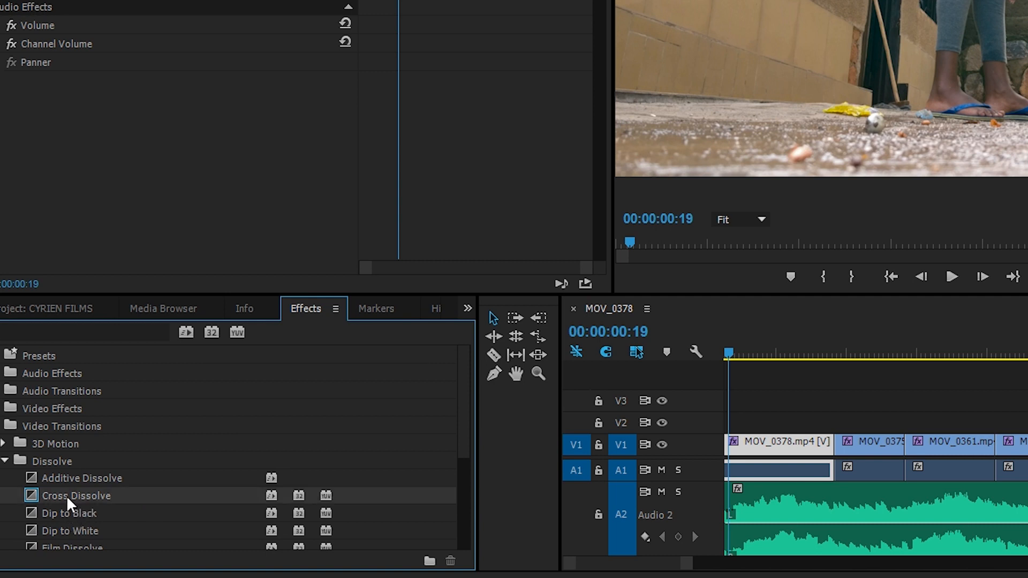
{"action": "left_click_drag", "start_coordinate": [66, 496], "coordinate": [850, 450]}
{"action": "left_click_drag", "start_coordinate": [522, 469], "coordinate": [520, 469]}
Step: Play the cut between MOV_0378.mp4 and MOV_0375.mp4 from 00:00:03:05 to preview the Cross Dissolve
{"action": "key", "text": "equal"}
{"action": "key", "text": "equal"}
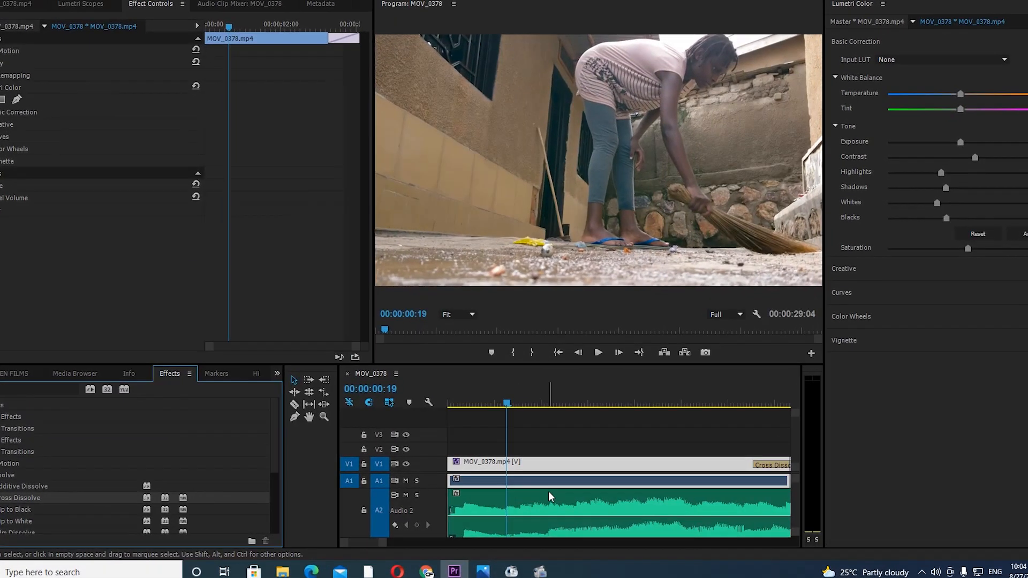
{"action": "key", "text": "minus"}
{"action": "key", "text": "minus"}
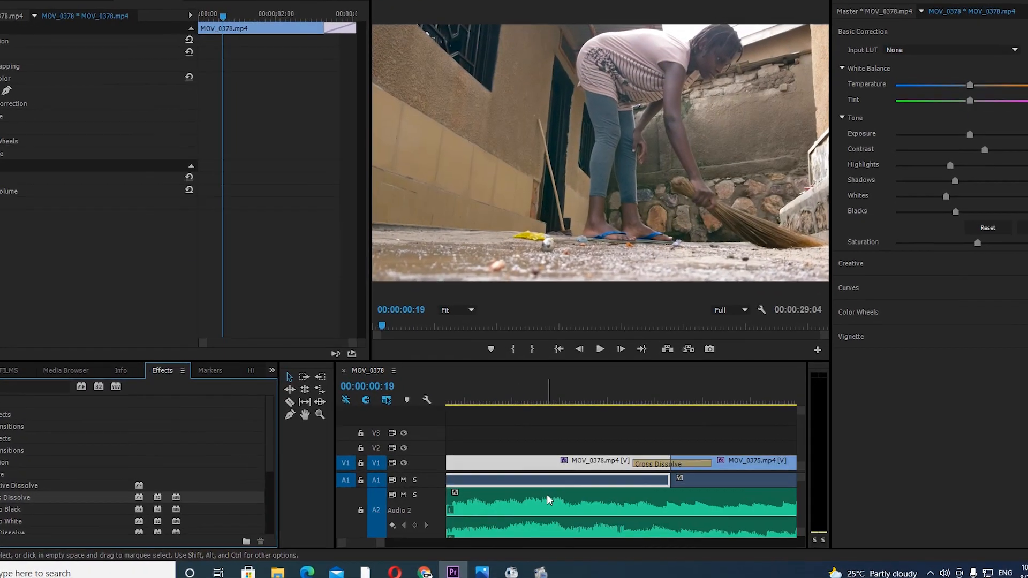
{"action": "left_click", "coordinate": [517, 402]}
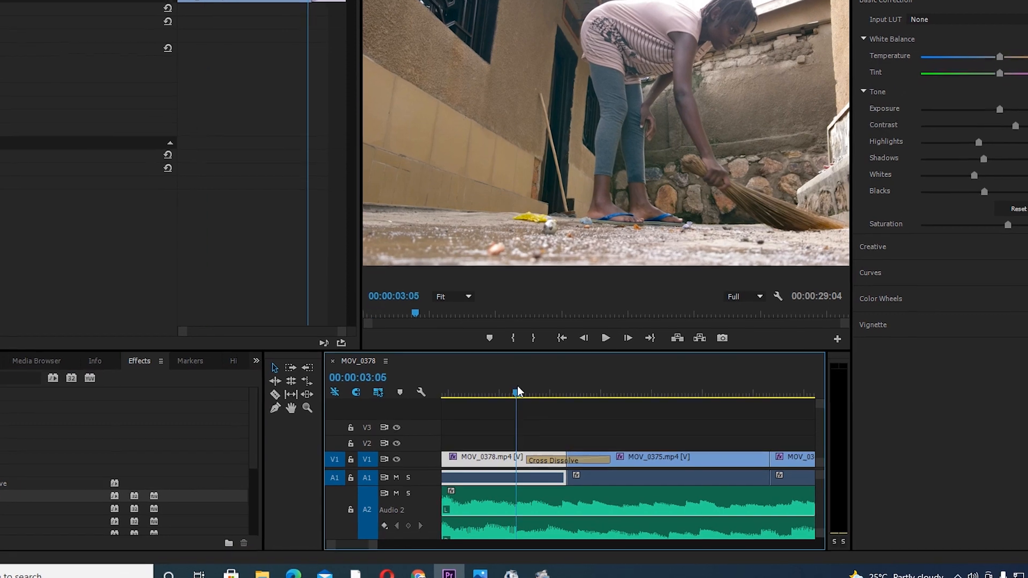
{"action": "key", "text": "space"}
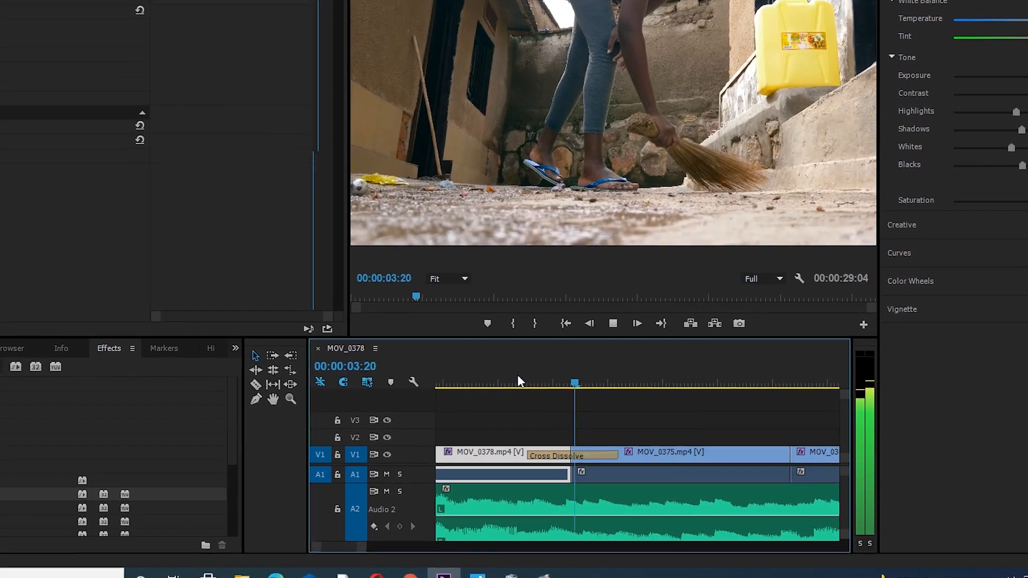
{"action": "key", "text": "space"}
Step: Trim the Cross Dissolve between MOV_0378.mp4 and MOV_0375.mp4 to 00:00:00:23 and play across it
{"action": "left_click", "coordinate": [634, 481]}
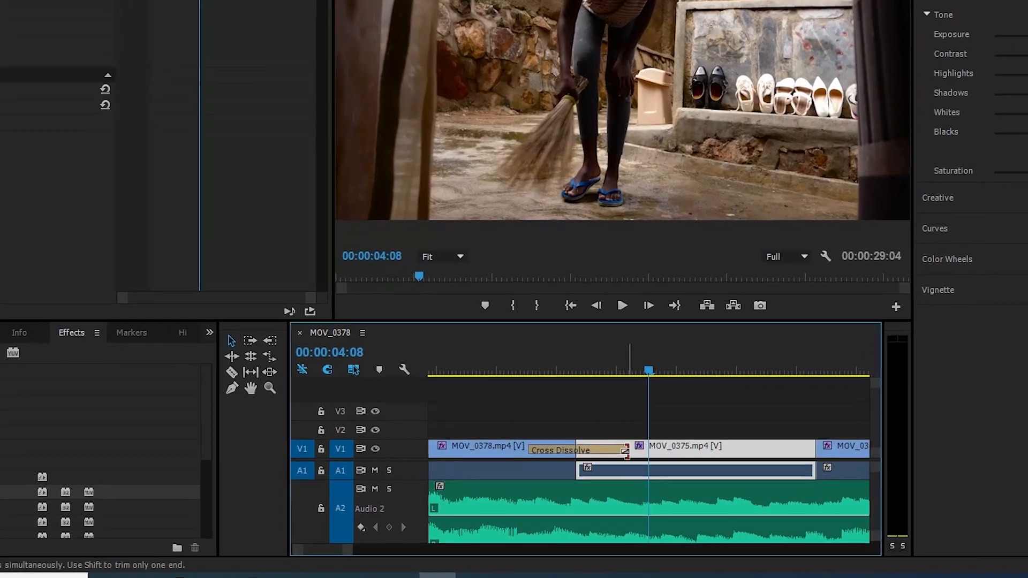
{"action": "left_click_drag", "start_coordinate": [625, 452], "coordinate": [626, 455]}
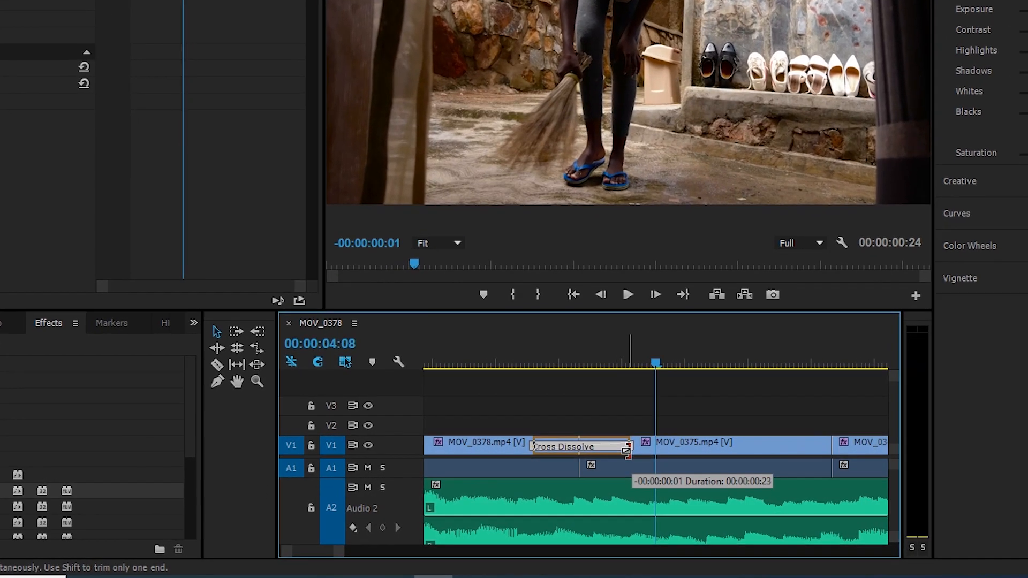
{"action": "left_click", "coordinate": [496, 355]}
{"action": "key", "text": "space"}
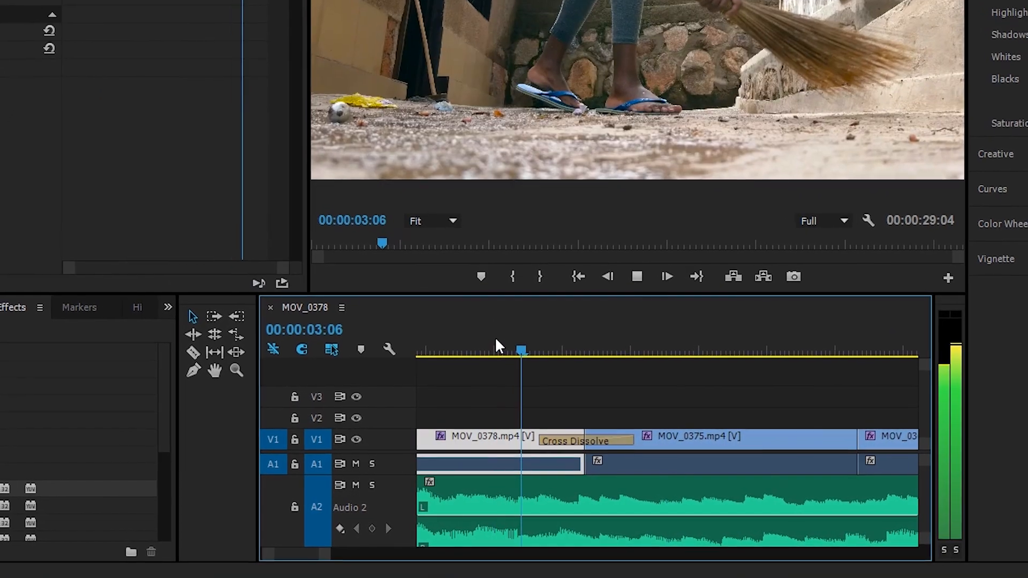
{"action": "key", "text": "space"}
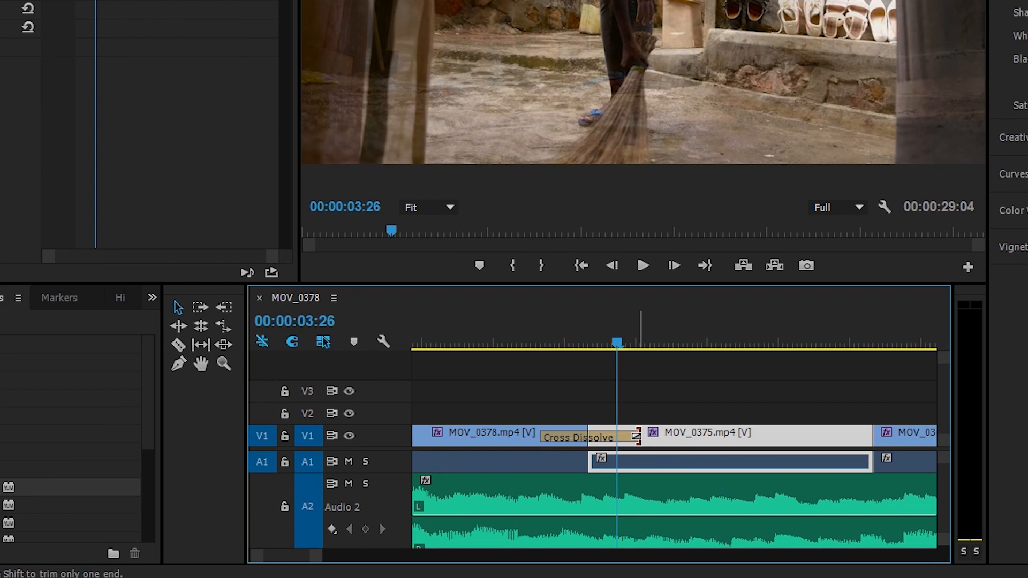
Step: Lengthen the Cross Dissolve between MOV_0378.mp4 and MOV_0375.mp4 to a duration of 00:00:02:23
{"action": "left_click_drag", "start_coordinate": [636, 437], "coordinate": [799, 438]}
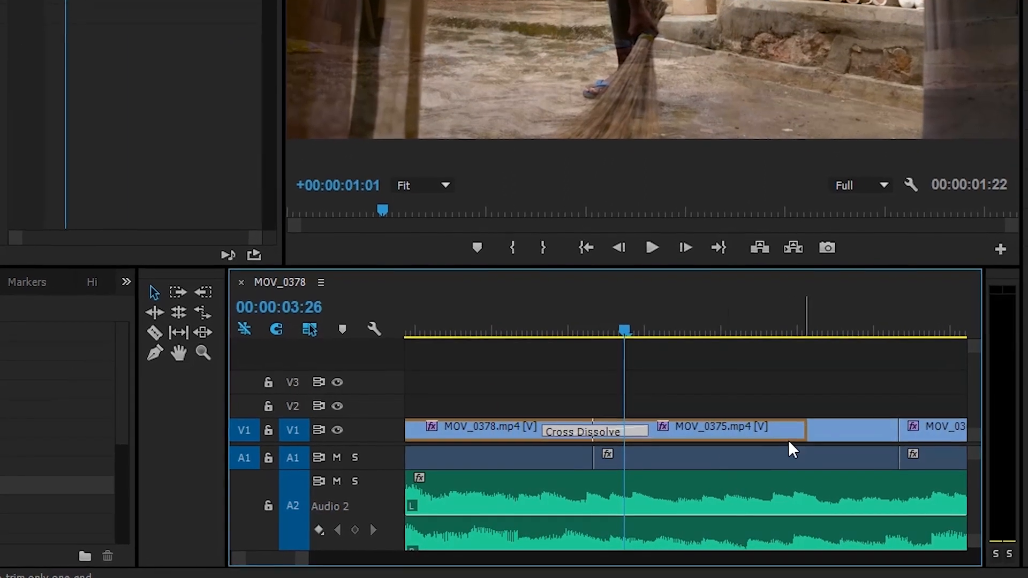
{"action": "scroll", "coordinate": [722, 455], "scroll_direction": "up", "scroll_amount": 3}
{"action": "key", "text": "minus"}
{"action": "key", "text": "minus"}
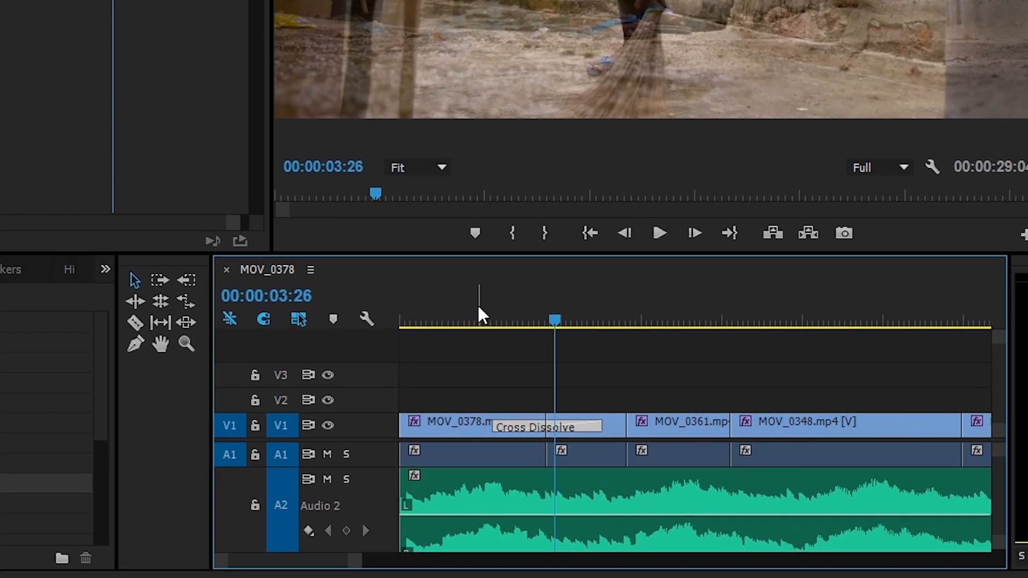
Step: Play the lengthened Cross Dissolve several times from just before it starts to examine how slowly the two clips blend
{"action": "left_click", "coordinate": [478, 317]}
{"action": "key", "text": "space"}
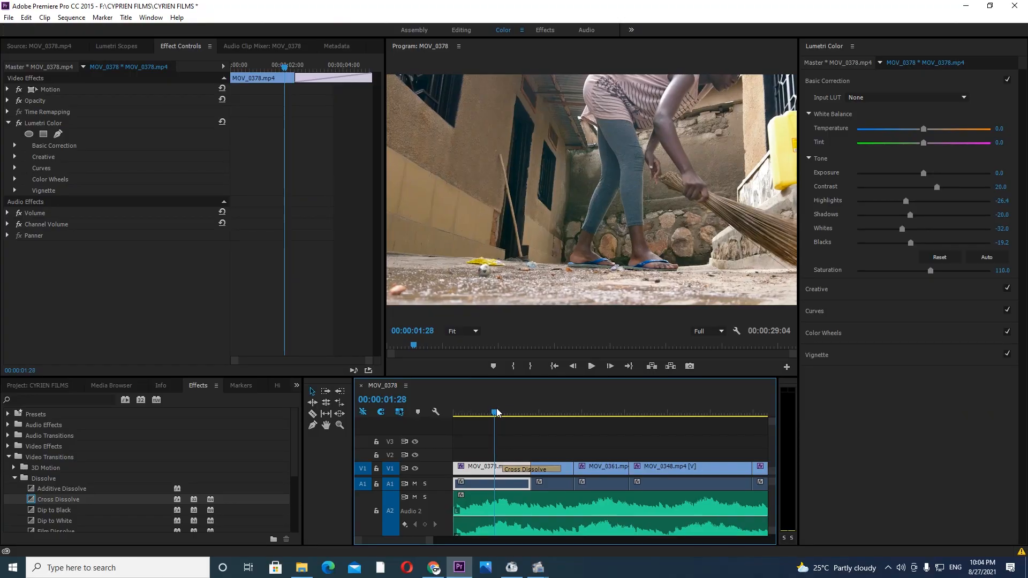
{"action": "key", "text": "space"}
{"action": "left_click", "coordinate": [500, 410]}
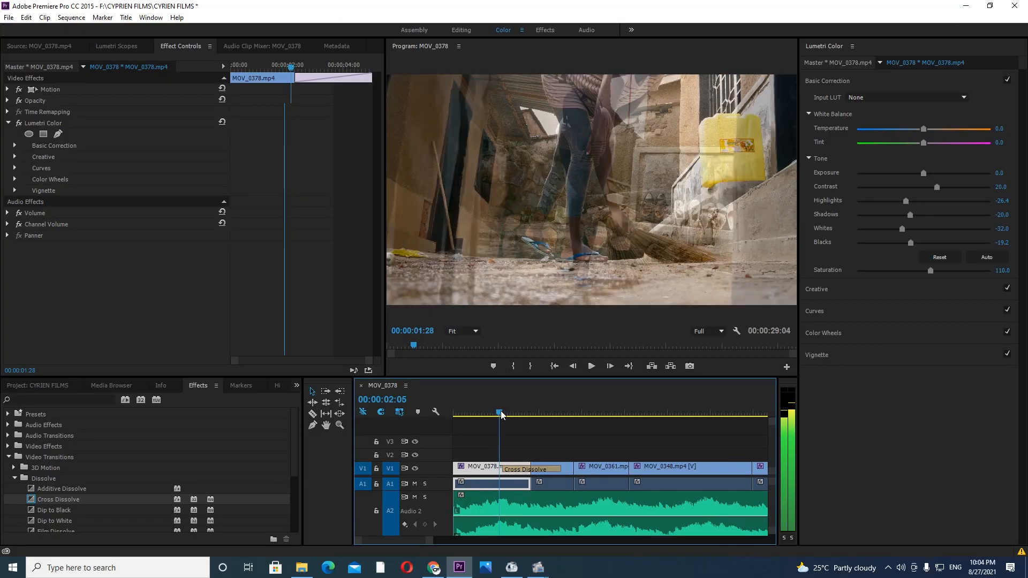
{"action": "key", "text": "space"}
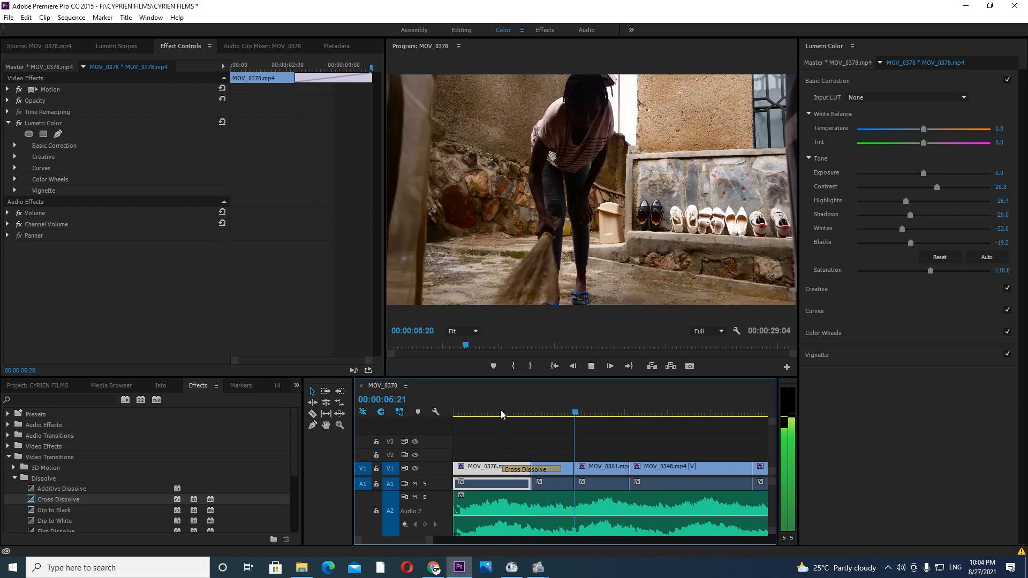
{"action": "left_click", "coordinate": [500, 410]}
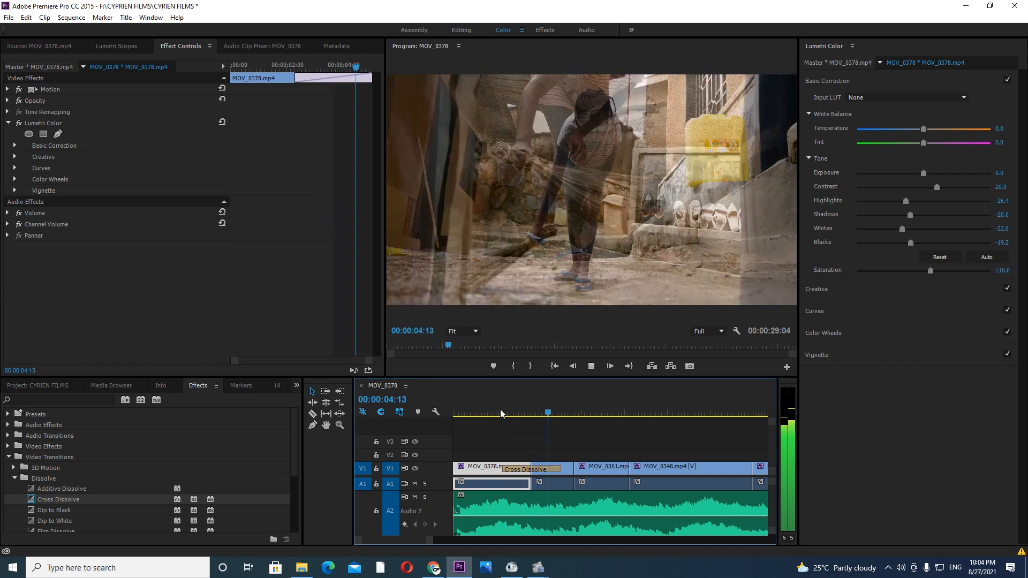
{"action": "key", "text": "space"}
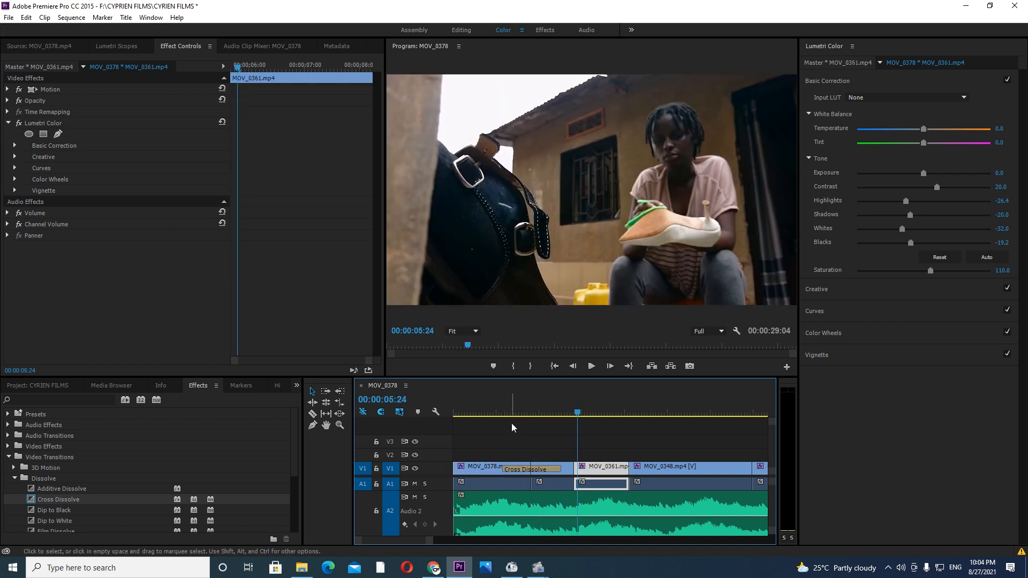
{"action": "left_click", "coordinate": [498, 411]}
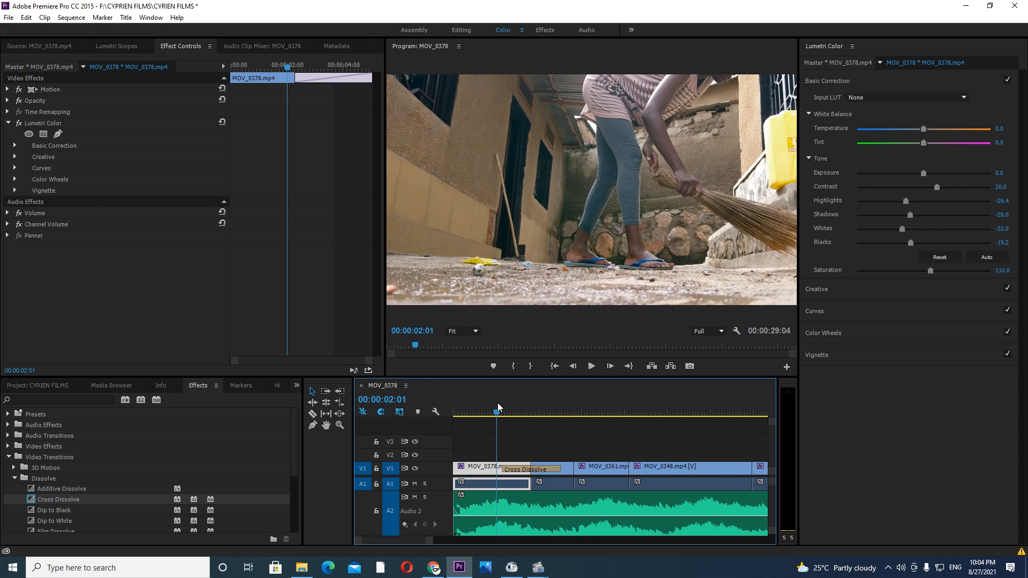
{"action": "key", "text": "space"}
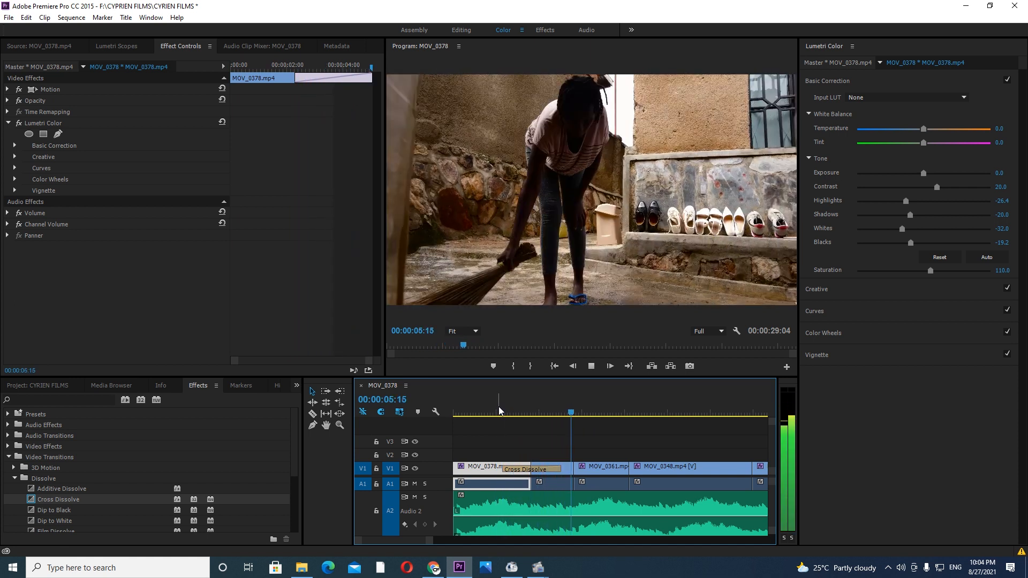
{"action": "key", "text": "space"}
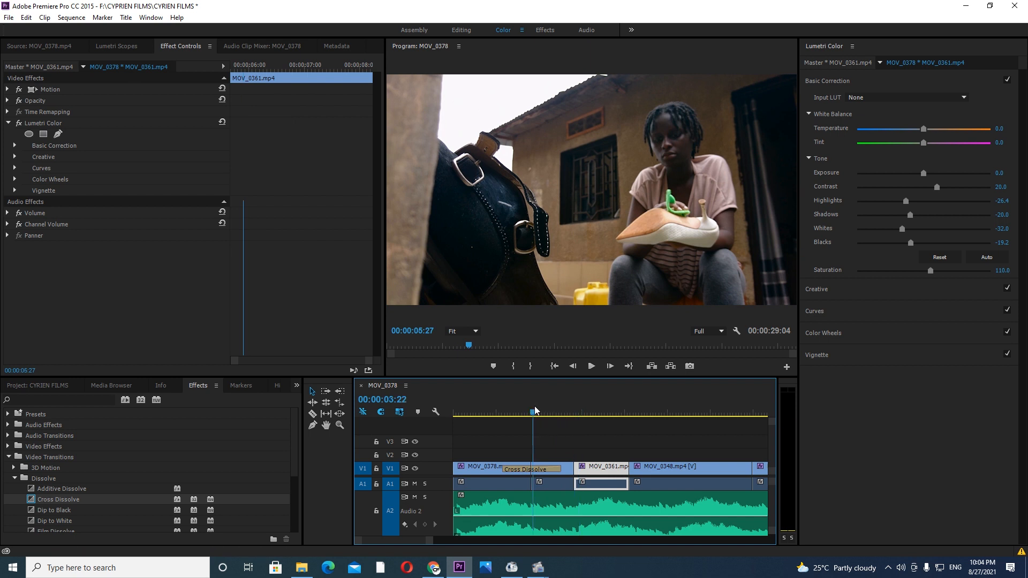
{"action": "left_click", "coordinate": [535, 409]}
{"action": "left_click_drag", "start_coordinate": [510, 429], "coordinate": [502, 436]}
{"action": "key", "text": "space"}
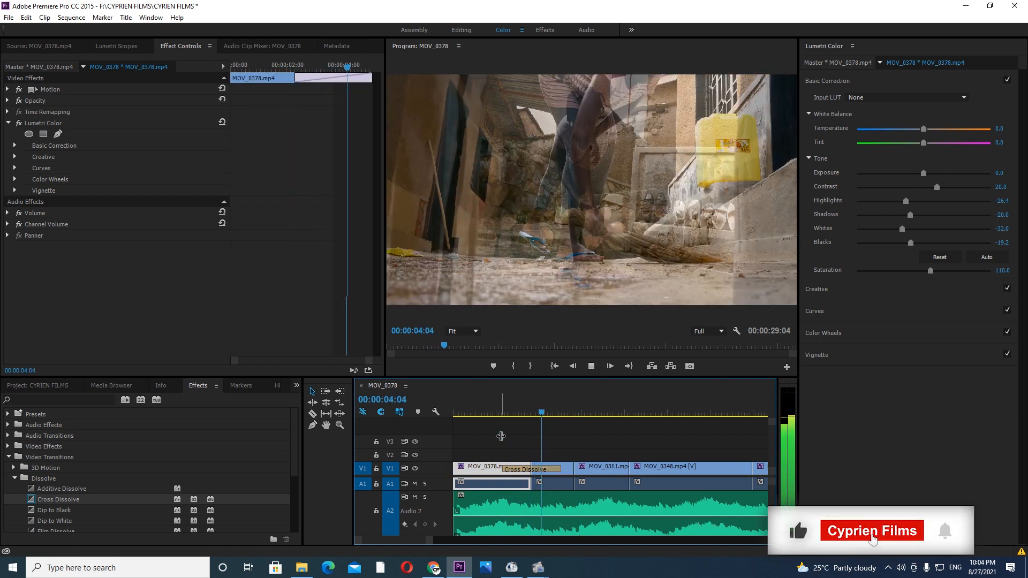
Step: Shorten the Cross Dissolve between MOV_0378.mp4 and MOV_0375.mp4 to 00:00:01:11 and replay the transition
{"action": "left_click", "coordinate": [534, 470]}
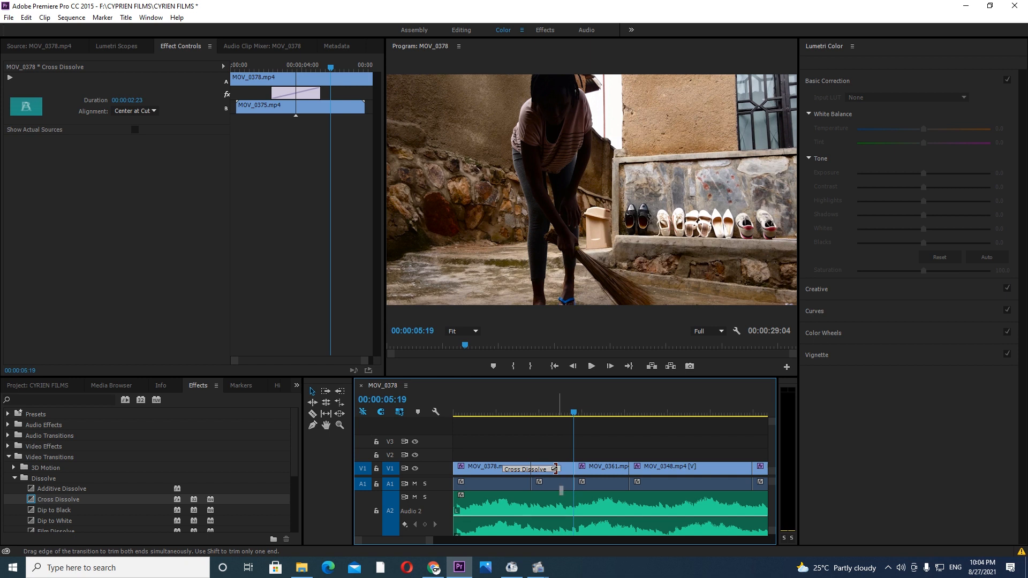
{"action": "left_click_drag", "start_coordinate": [555, 469], "coordinate": [543, 469]}
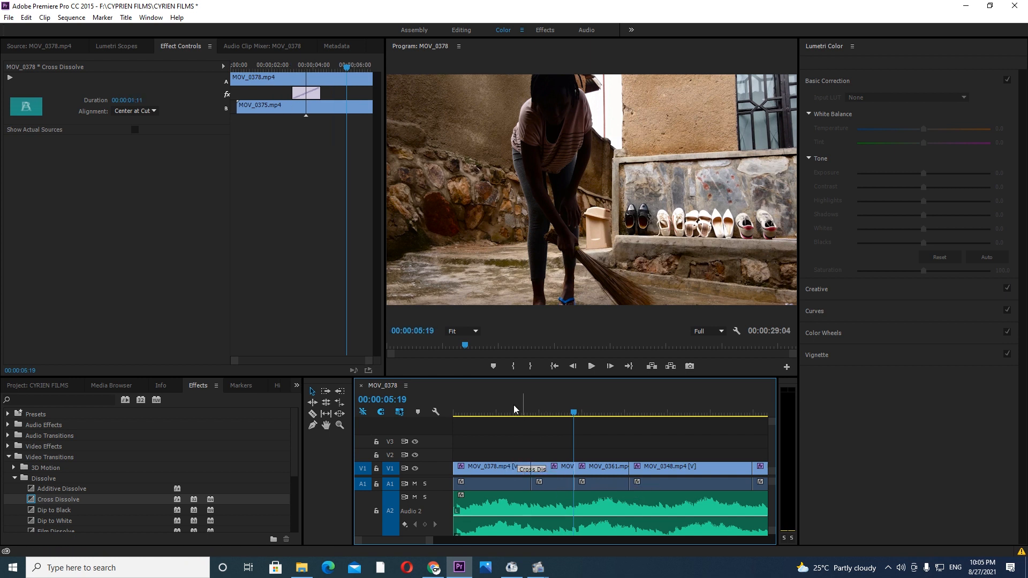
{"action": "left_click", "coordinate": [512, 405]}
{"action": "key", "text": "space"}
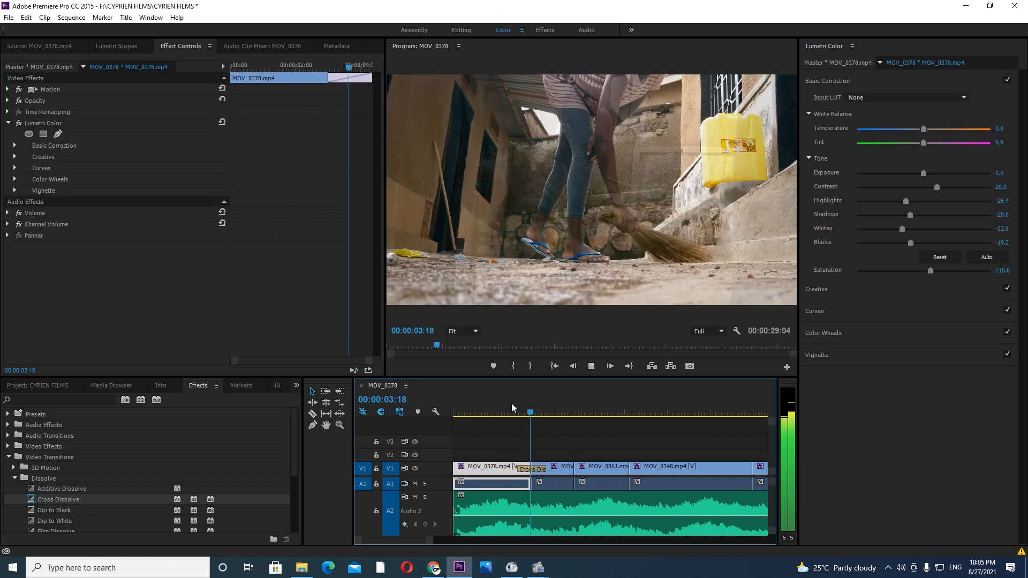
{"action": "key", "text": "space"}
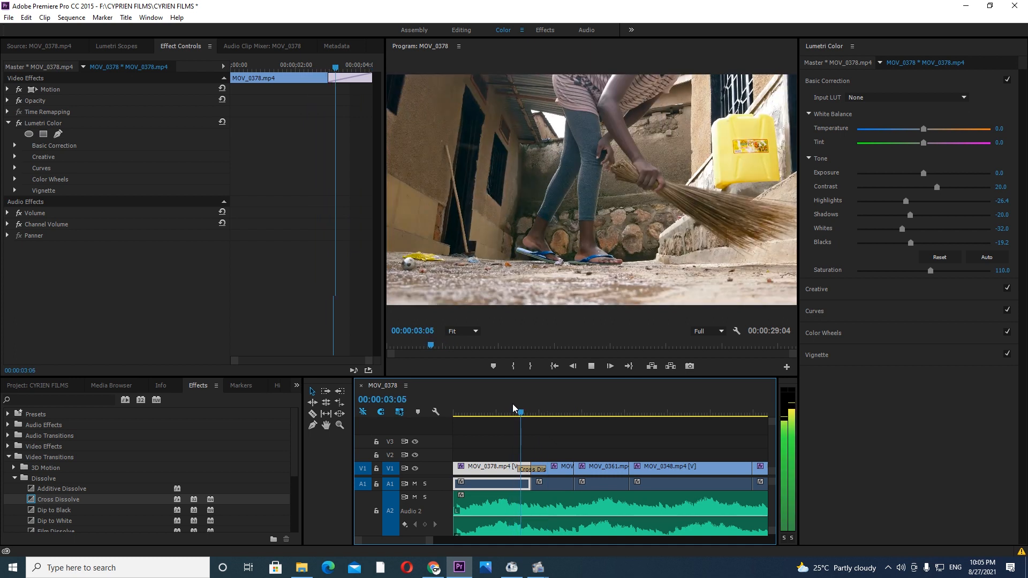
{"action": "left_click", "coordinate": [513, 405]}
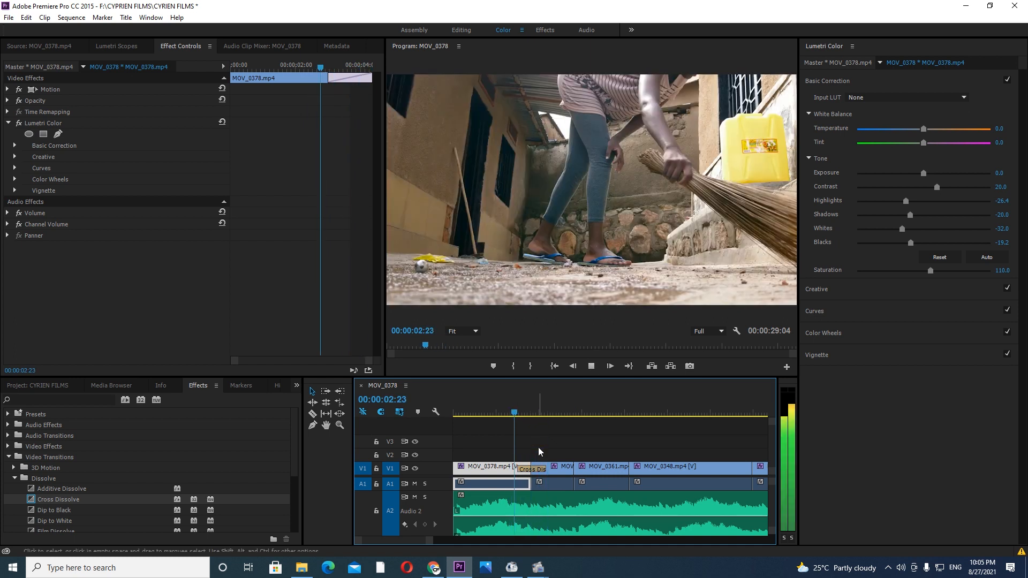
Step: Shorten the Cross Dissolve between MOV_0378.mp4 and MOV_0375.mp4 to 00:00:00:21 and play across it
{"action": "left_click_drag", "start_coordinate": [543, 471], "coordinate": [536, 473]}
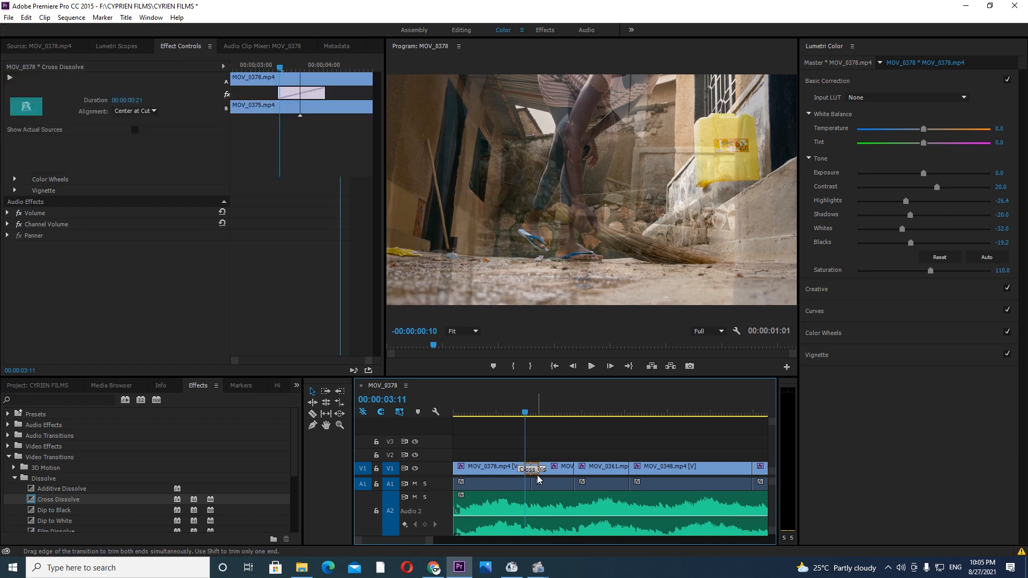
{"action": "left_click", "coordinate": [517, 411]}
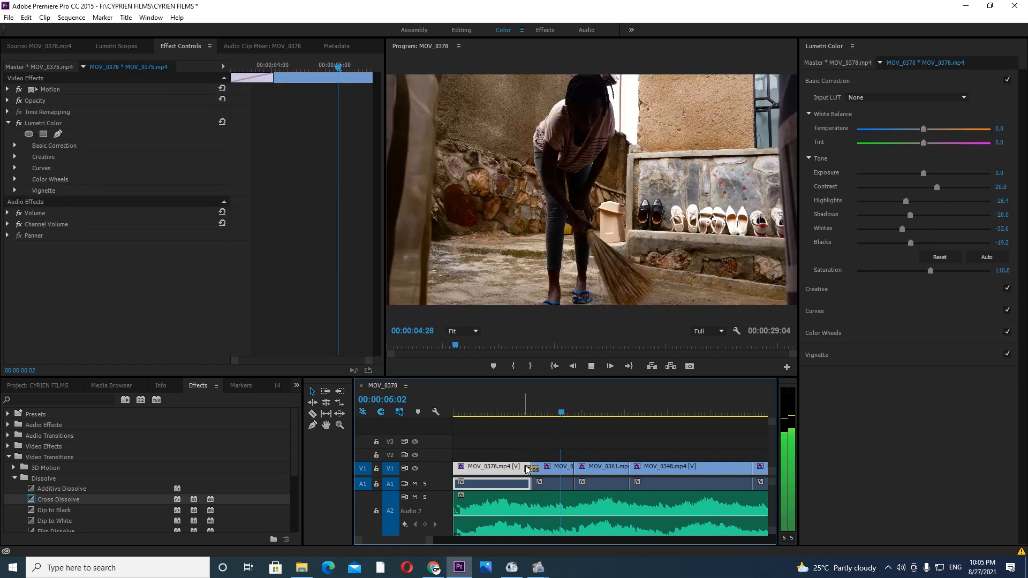
{"action": "key", "text": "space"}
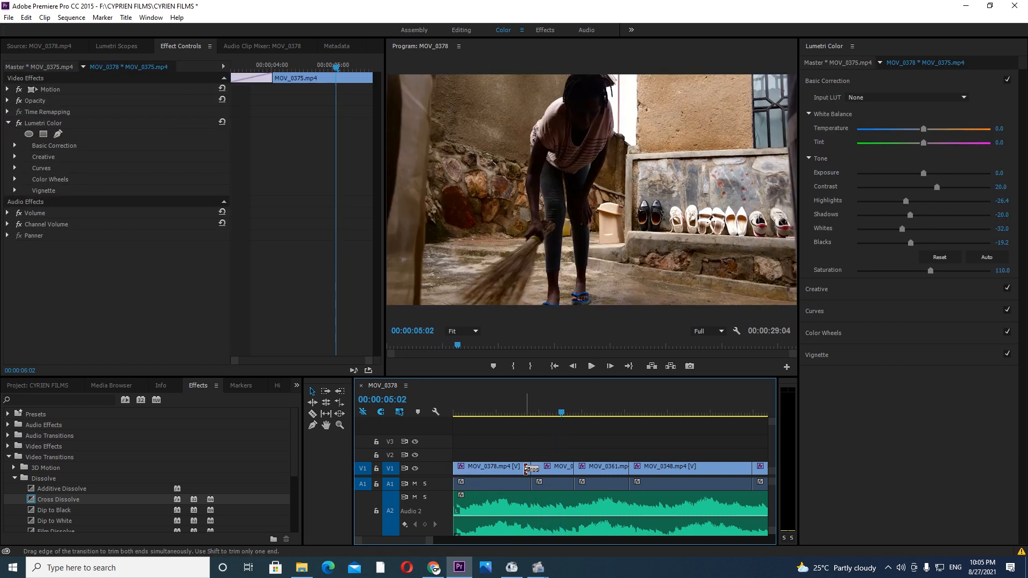
Step: Set the first Cross Dissolve to a duration of 00:00:01:03 by trimming its edge, and play it from 00:00:02:28
{"action": "left_click", "coordinate": [527, 470]}
{"action": "left_click", "coordinate": [516, 410]}
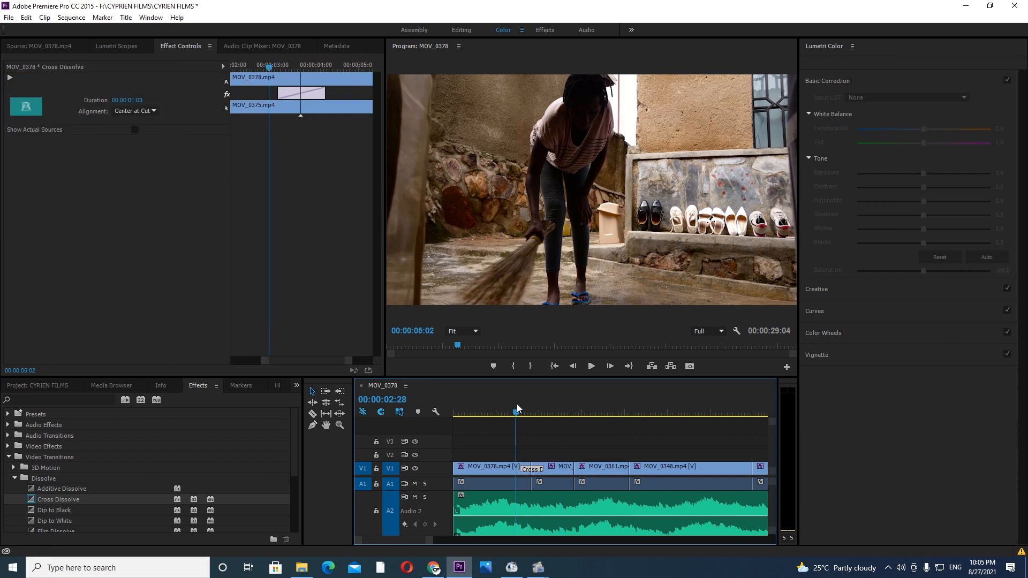
{"action": "key", "text": "space"}
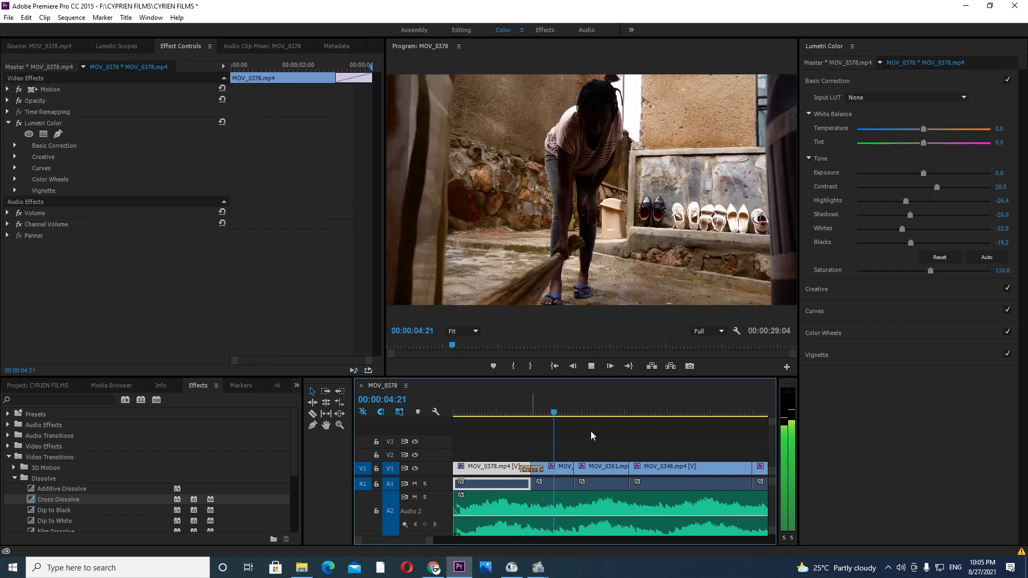
{"action": "key", "text": "space"}
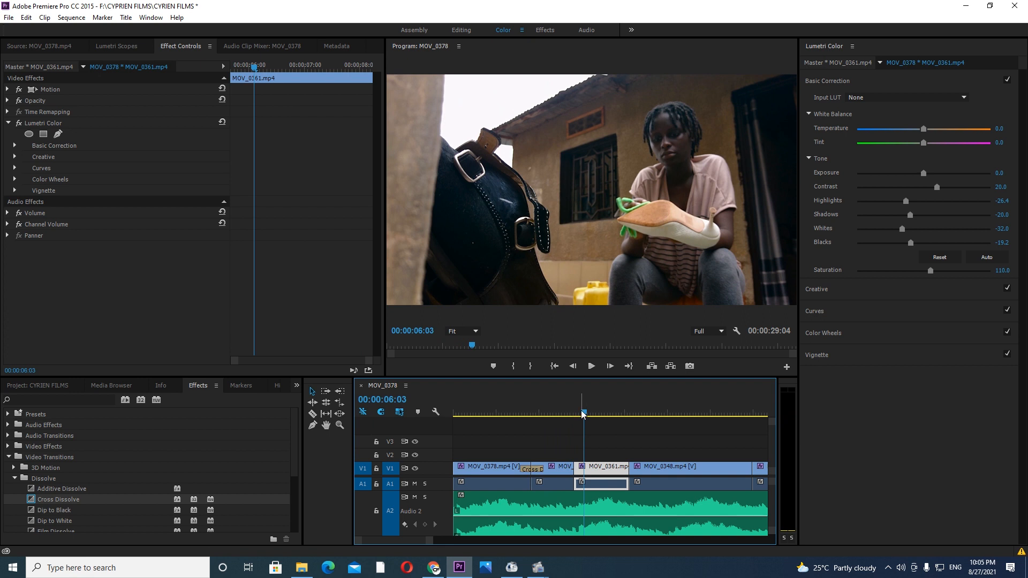
Step: Move the playhead to 00:00:05:19 and apply a Cross Dissolve at the cut between MOV_0375.mp4 and MOV_0361.mp4
{"action": "left_click_drag", "start_coordinate": [583, 415], "coordinate": [576, 429]}
{"action": "left_click_drag", "start_coordinate": [79, 505], "coordinate": [558, 470]}
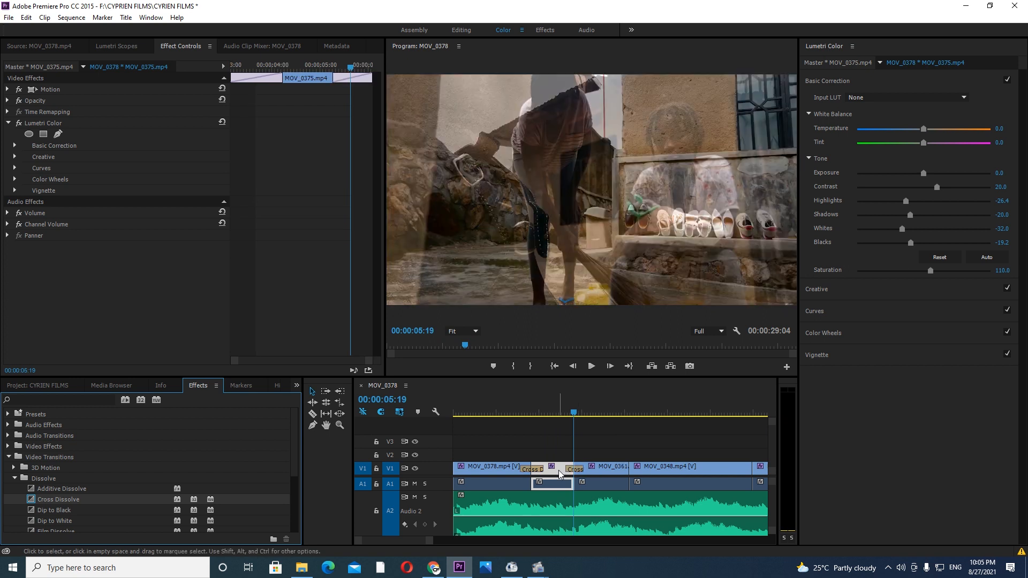
Step: Shorten the Cross Dissolve between MOV_0375.mp4 and MOV_0361.mp4 by trimming its edge inward 9 frames, and play across it
{"action": "key", "text": "="}
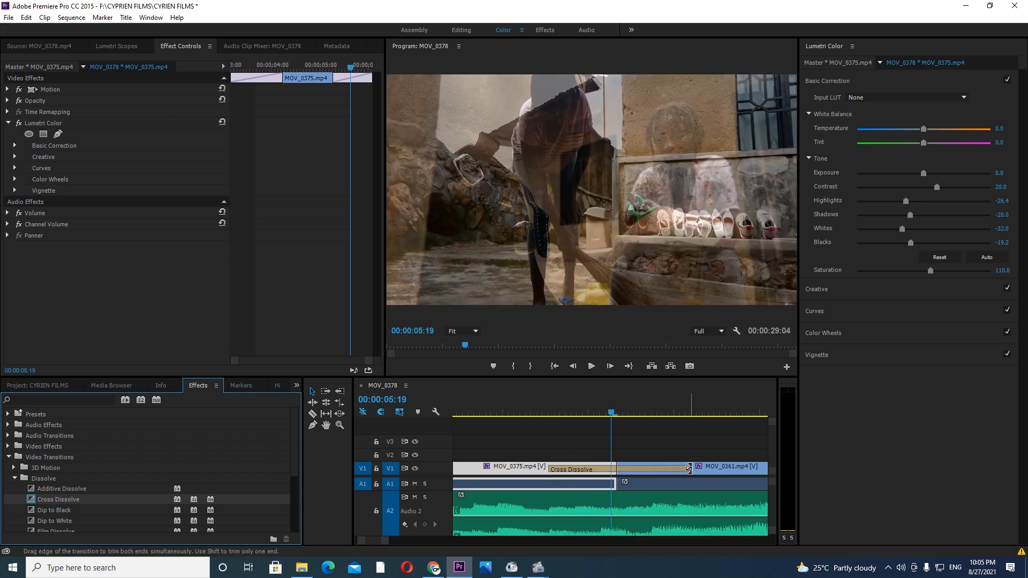
{"action": "left_click_drag", "start_coordinate": [690, 469], "coordinate": [638, 472]}
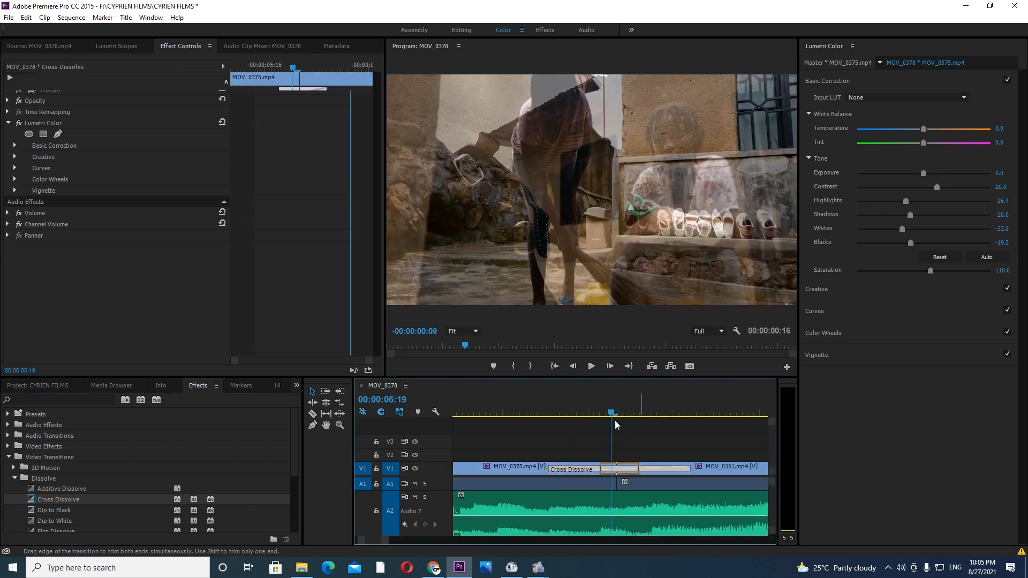
{"action": "left_click", "coordinate": [580, 404]}
{"action": "key", "text": "space"}
{"action": "left_click", "coordinate": [580, 405]}
{"action": "key", "text": "space"}
{"action": "key", "text": "-"}
{"action": "key", "text": "space"}
{"action": "scroll", "coordinate": [569, 483], "scroll_direction": "up", "scroll_amount": 4}
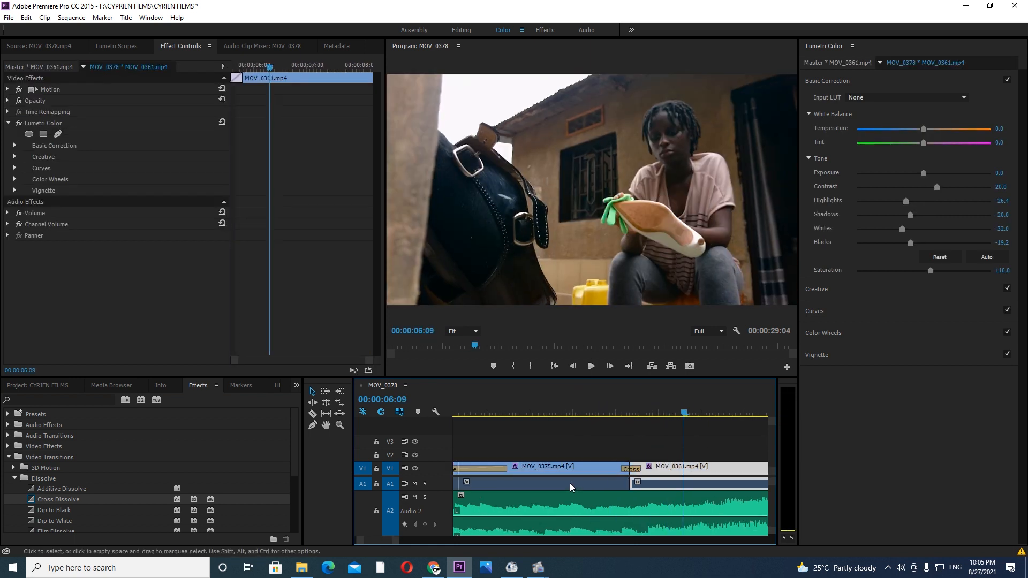
Step: Delete the Cross Dissolve between MOV_0378.mp4 and MOV_0375.mp4 and play the sequence across that cut
{"action": "key", "text": "-"}
{"action": "key", "text": "-"}
{"action": "left_click_drag", "start_coordinate": [566, 413], "coordinate": [558, 416]}
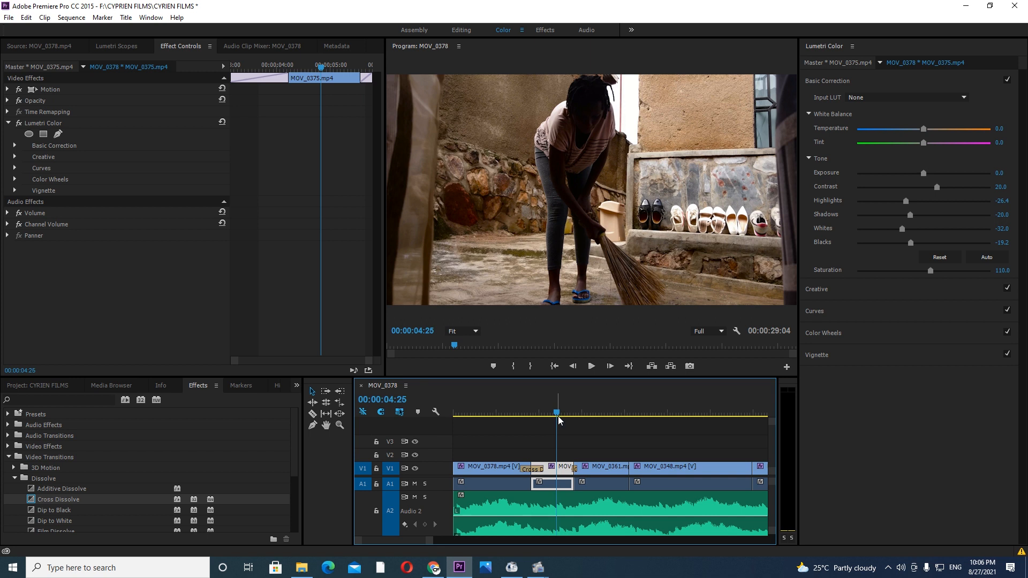
{"action": "left_click", "coordinate": [539, 469]}
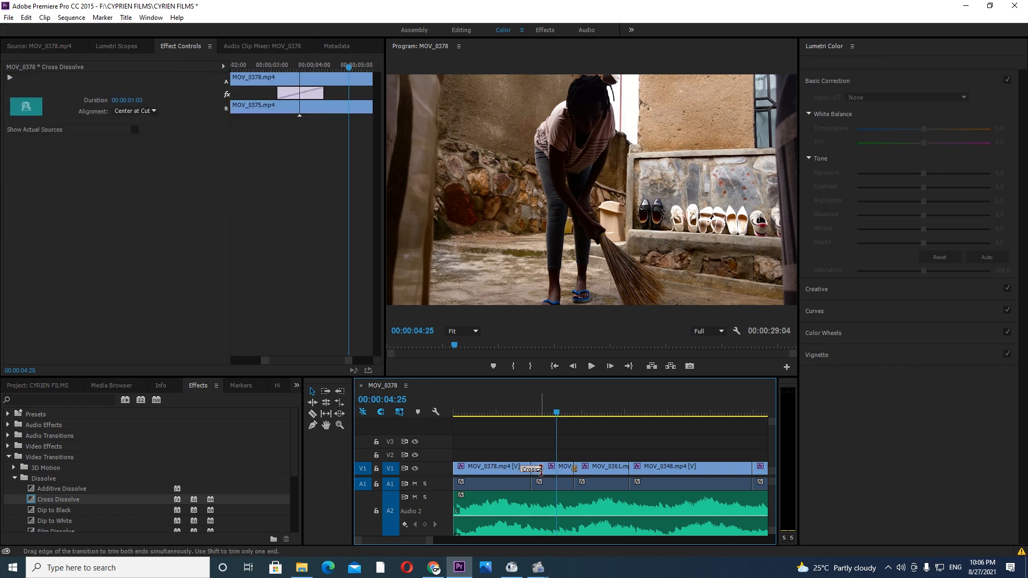
{"action": "key", "text": "Delete"}
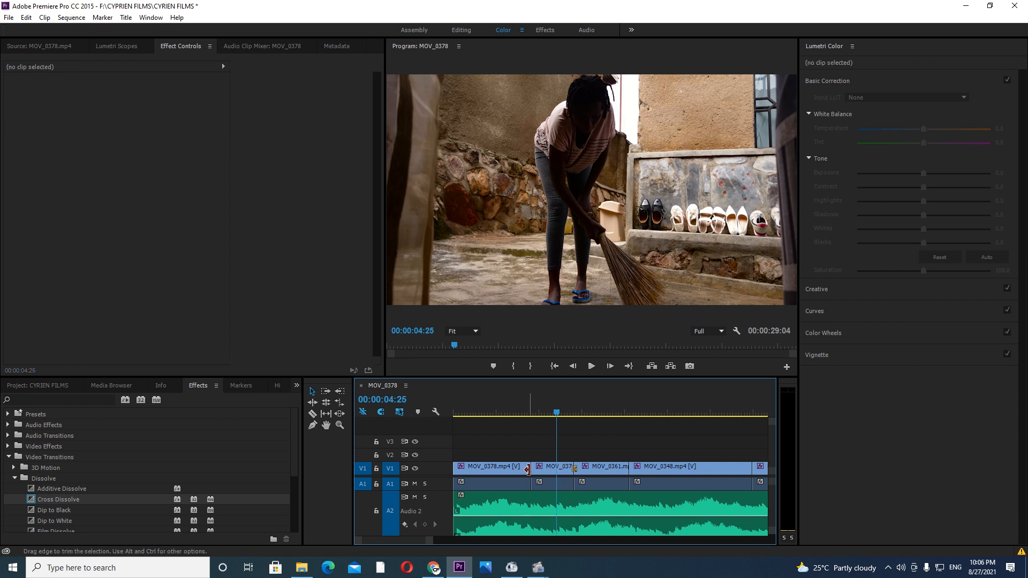
{"action": "left_click_drag", "start_coordinate": [530, 409], "coordinate": [509, 421]}
{"action": "key", "text": "space"}
{"action": "key", "text": "space"}
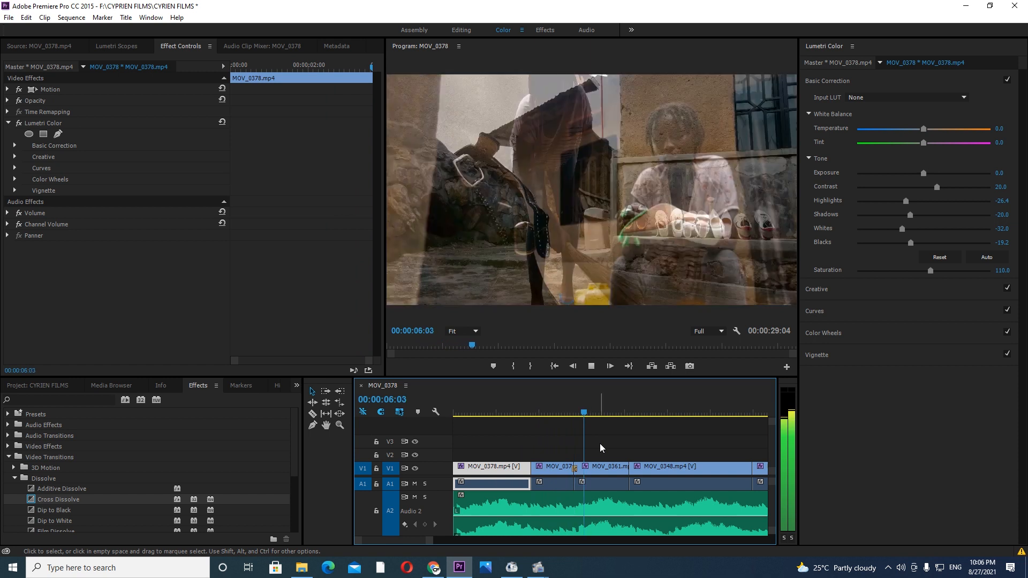
{"action": "key", "text": "space"}
Step: Lengthen the Cross Dissolve between MOV_0375.mp4 and MOV_0361.mp4 to 00:00:00:11 and play it from 00:00:05:10
{"action": "key", "text": "="}
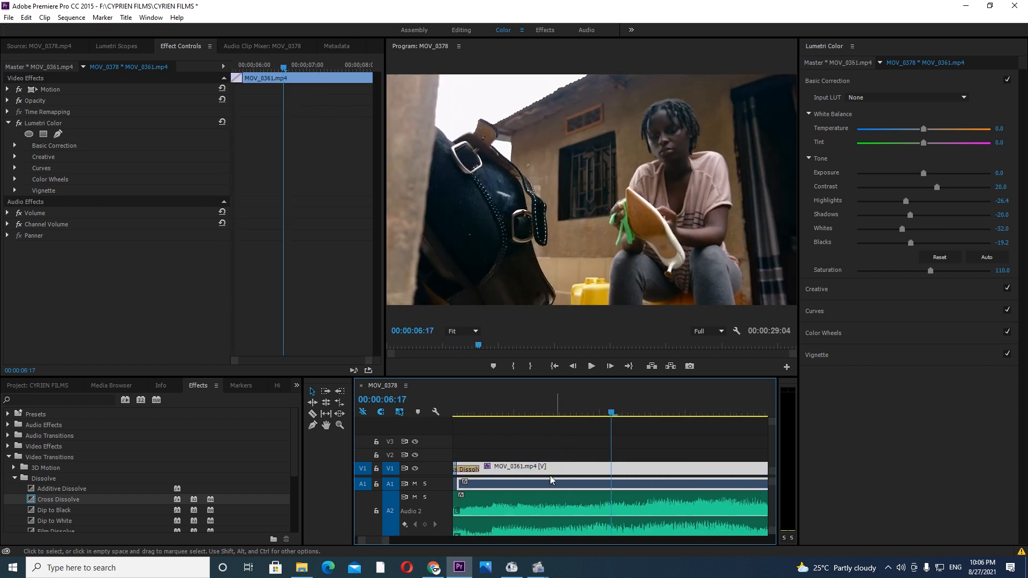
{"action": "left_click_drag", "start_coordinate": [528, 469], "coordinate": [534, 474]}
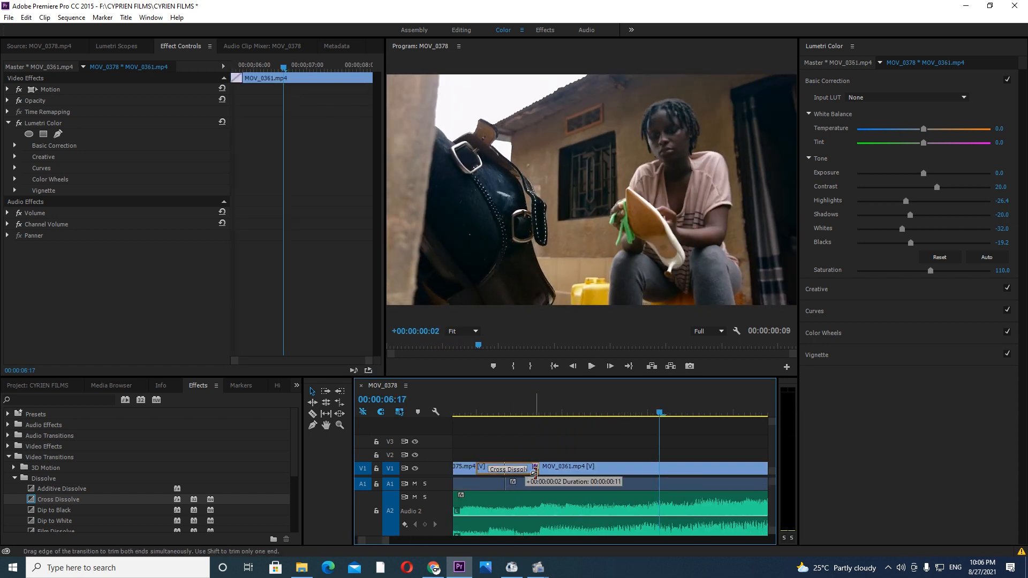
{"action": "scroll", "coordinate": [530, 433], "scroll_direction": "up", "scroll_amount": 1}
{"action": "left_click", "coordinate": [512, 407]}
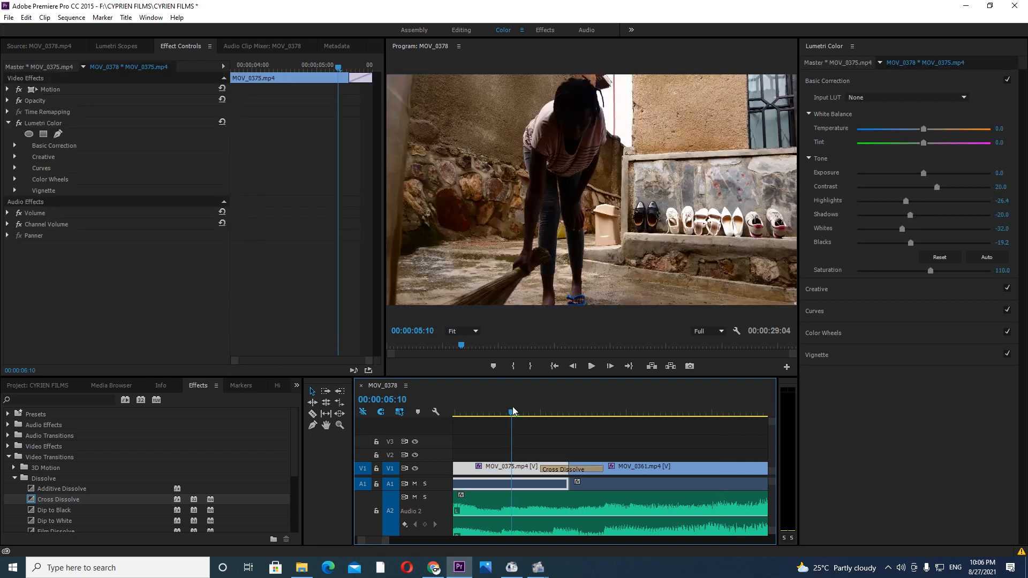
{"action": "key", "text": "-"}
{"action": "key", "text": "-"}
{"action": "key", "text": "space"}
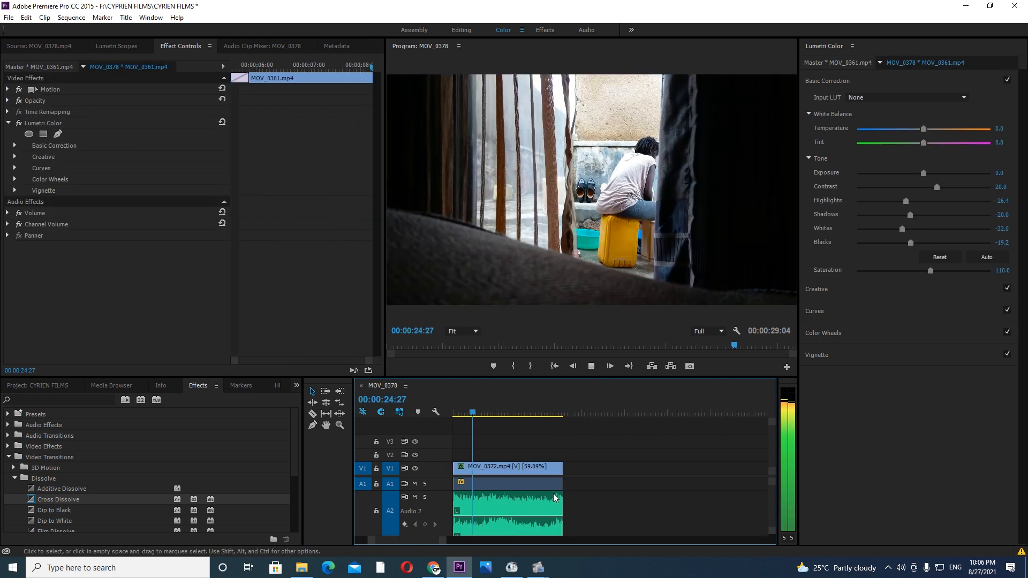
Step: Move the playhead to 00:00:28:16 and apply a Dip to Black transition at the end of MOV_0372.mp4
{"action": "left_click", "coordinate": [462, 515]}
{"action": "left_click", "coordinate": [551, 406]}
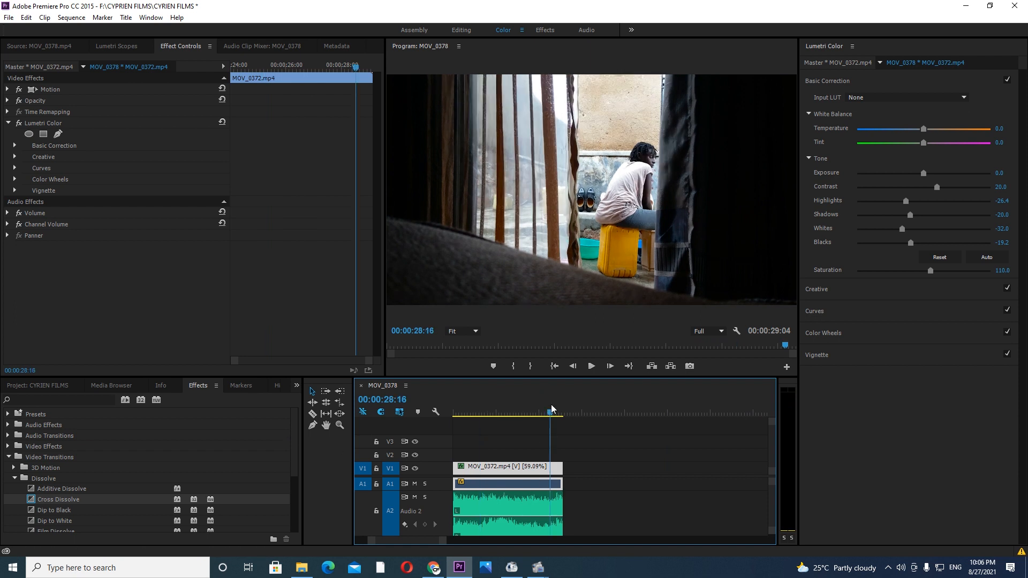
{"action": "left_click", "coordinate": [61, 509]}
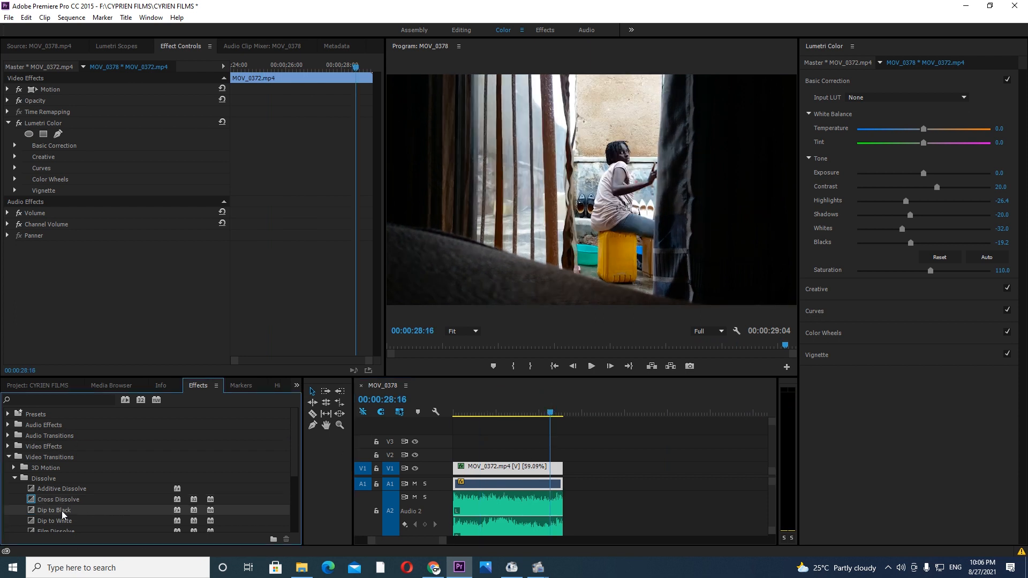
{"action": "left_click_drag", "start_coordinate": [60, 511], "coordinate": [560, 470]}
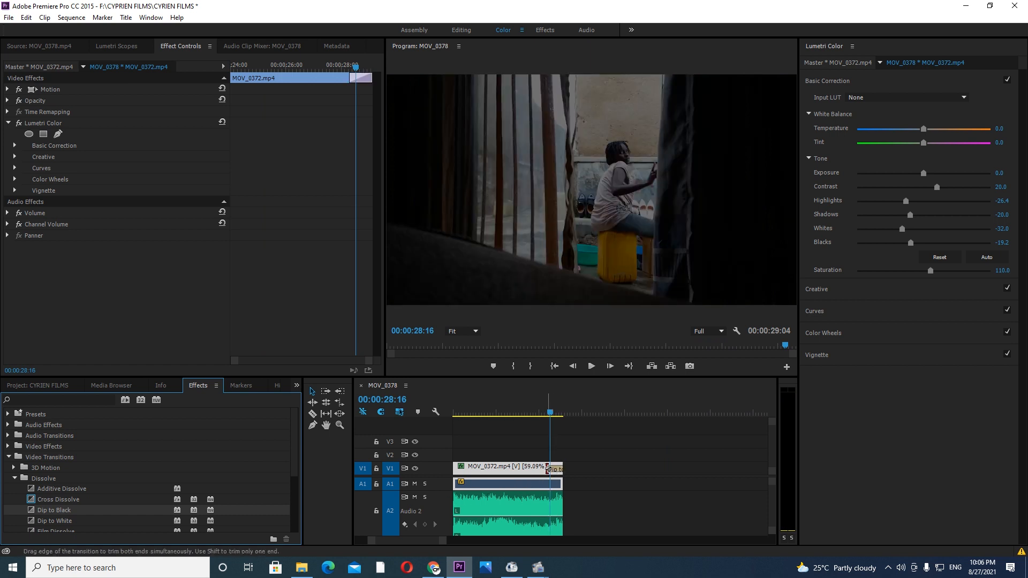
Step: Set the closing Dip to Black to a duration of 00:00:01:06 by trimming its start edge, and play through it
{"action": "left_click", "coordinate": [545, 470]}
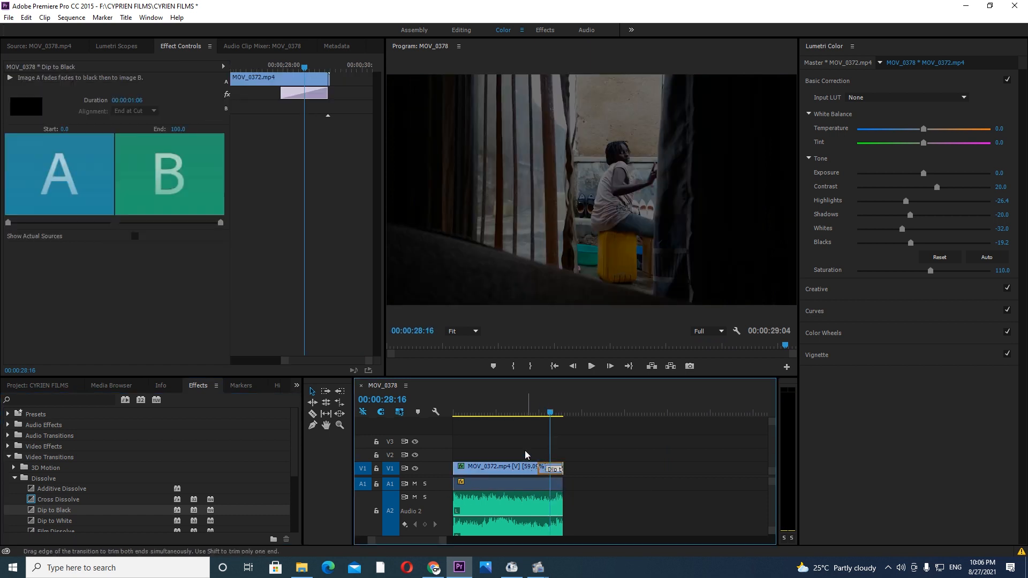
{"action": "left_click", "coordinate": [519, 412]}
{"action": "key", "text": "space"}
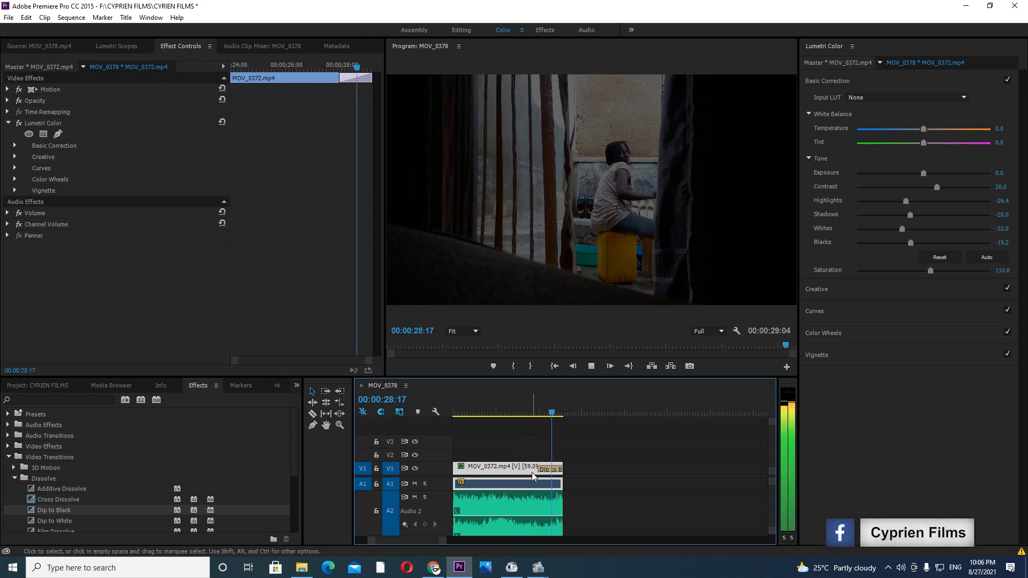
{"action": "scroll", "coordinate": [557, 468], "scroll_direction": "up", "scroll_amount": 3}
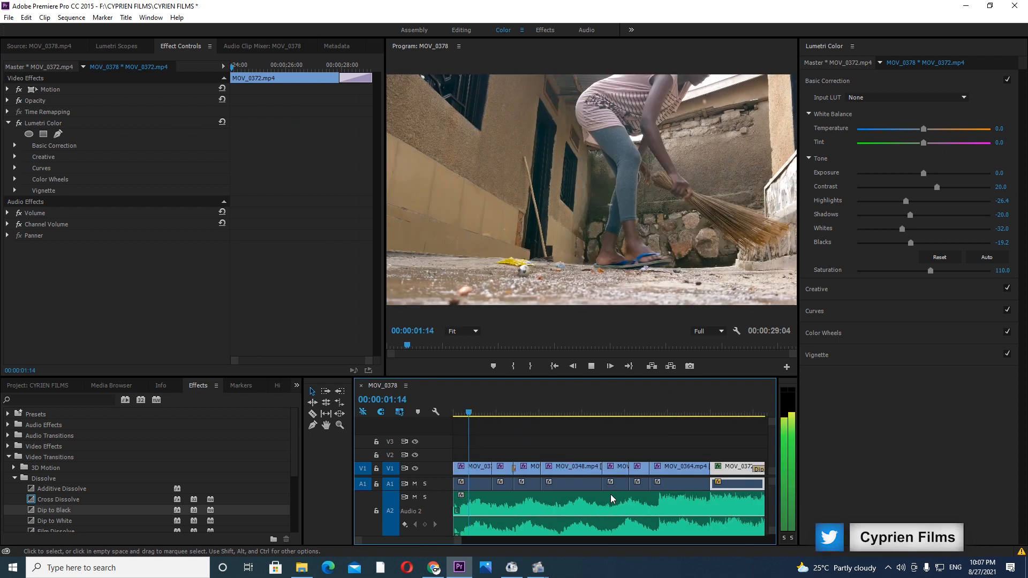
Step: Save the project and play the opening of the sequence
{"action": "key", "text": "ctrl+s"}
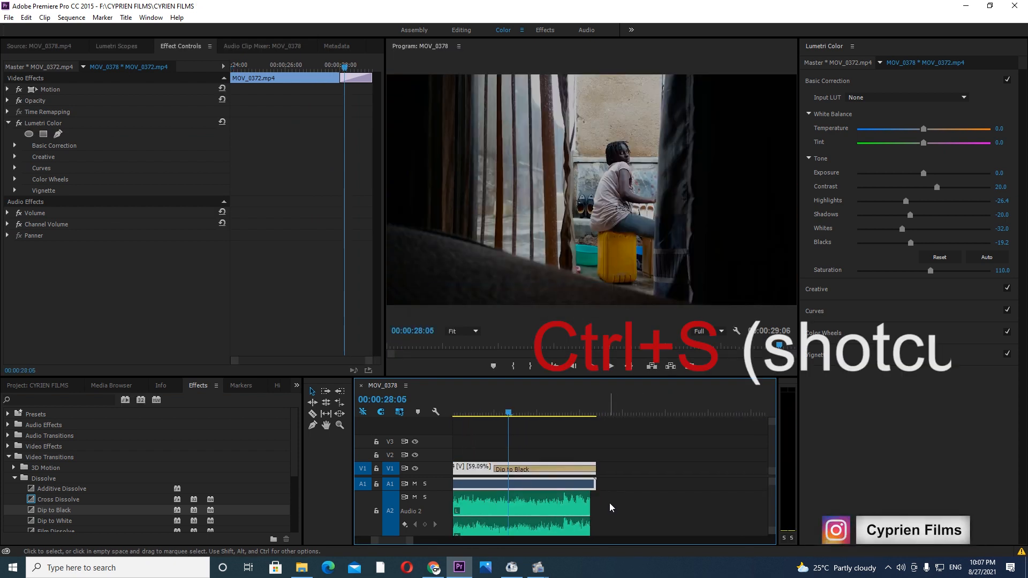
{"action": "key", "text": "ctrl+s"}
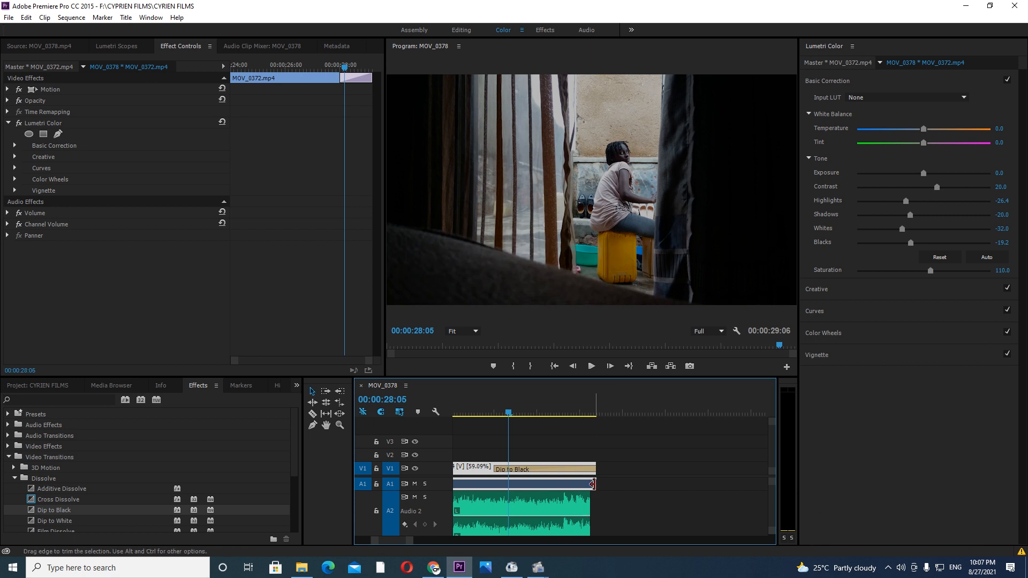
{"action": "key", "text": "space"}
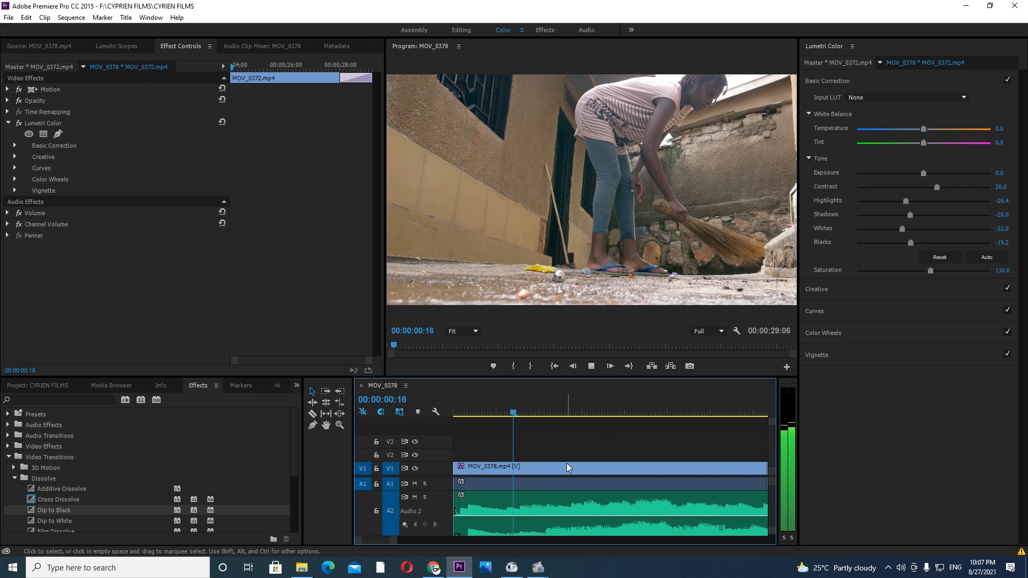
{"action": "key", "text": "space"}
Step: Move the playhead to 00:00:28:26 and lengthen the Dip to Black on MOV_0372.mp4 by extending its start edge earlier
{"action": "key", "text": "minus"}
{"action": "key", "text": "minus"}
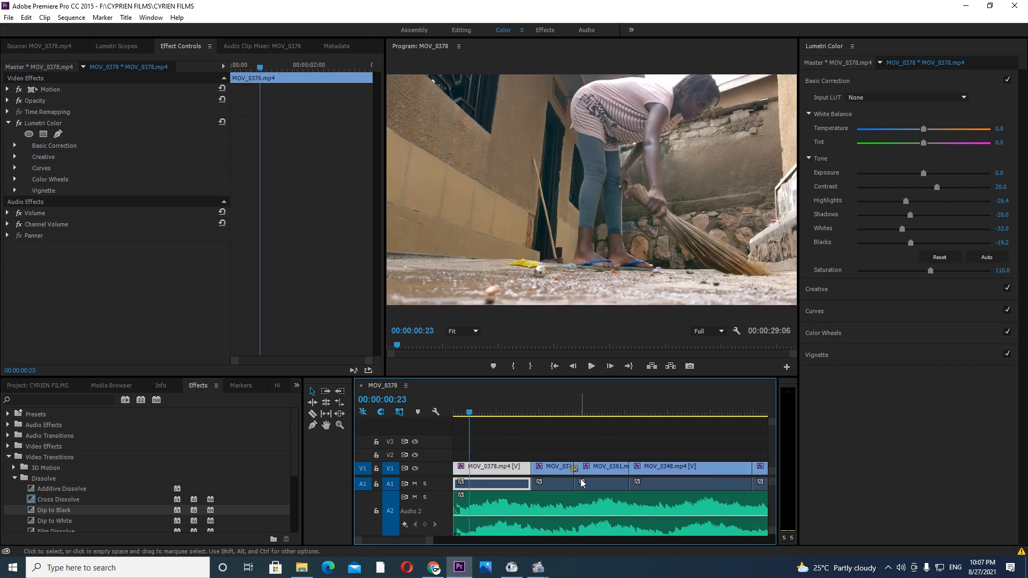
{"action": "key", "text": "minus"}
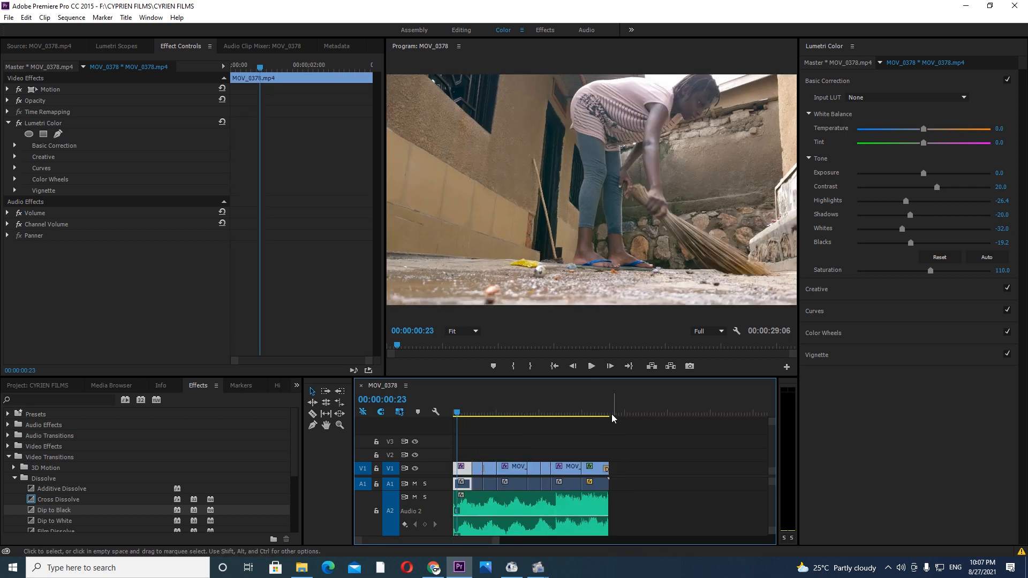
{"action": "left_click", "coordinate": [608, 414]}
{"action": "key", "text": "equal"}
{"action": "key", "text": "equal"}
{"action": "key", "text": "equal"}
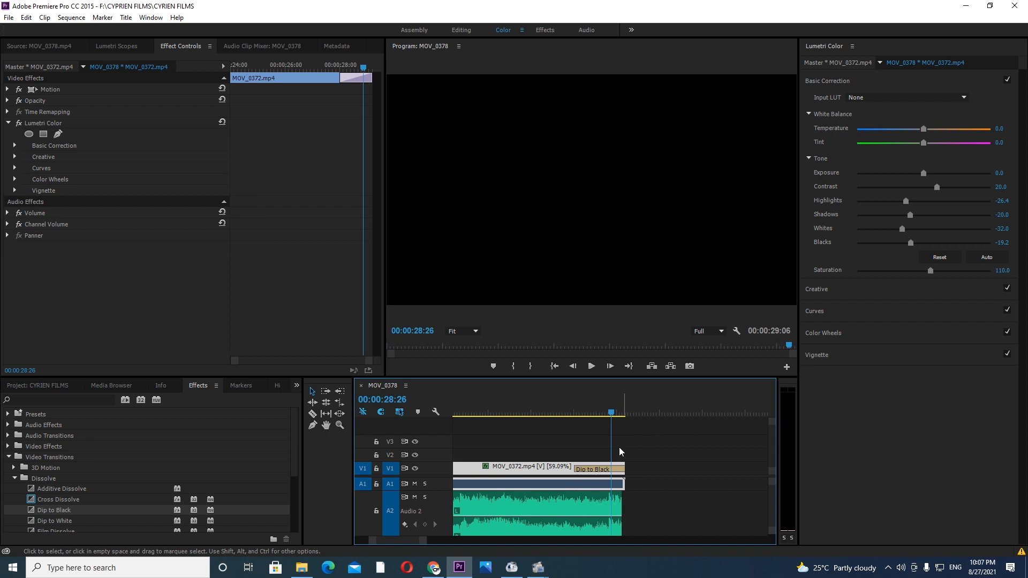
{"action": "left_click_drag", "start_coordinate": [577, 474], "coordinate": [544, 474]}
Step: Play the closing Dip to Black from about 00:00:27:04 to check the fade
{"action": "left_click", "coordinate": [534, 411]}
{"action": "key", "text": "space"}
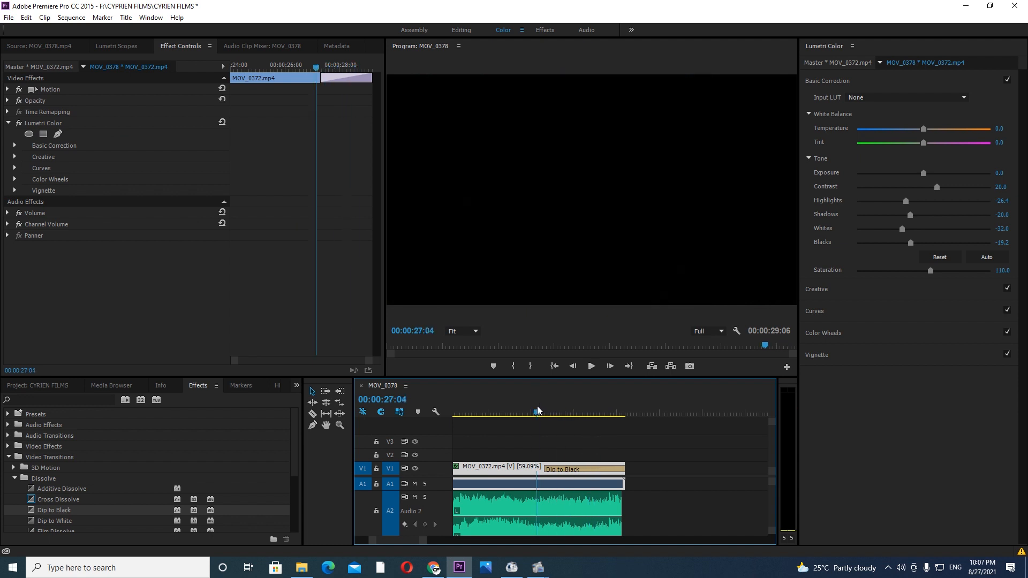
{"action": "left_click", "coordinate": [538, 411]}
{"action": "left_click", "coordinate": [538, 411]}
{"action": "left_click", "coordinate": [537, 411]}
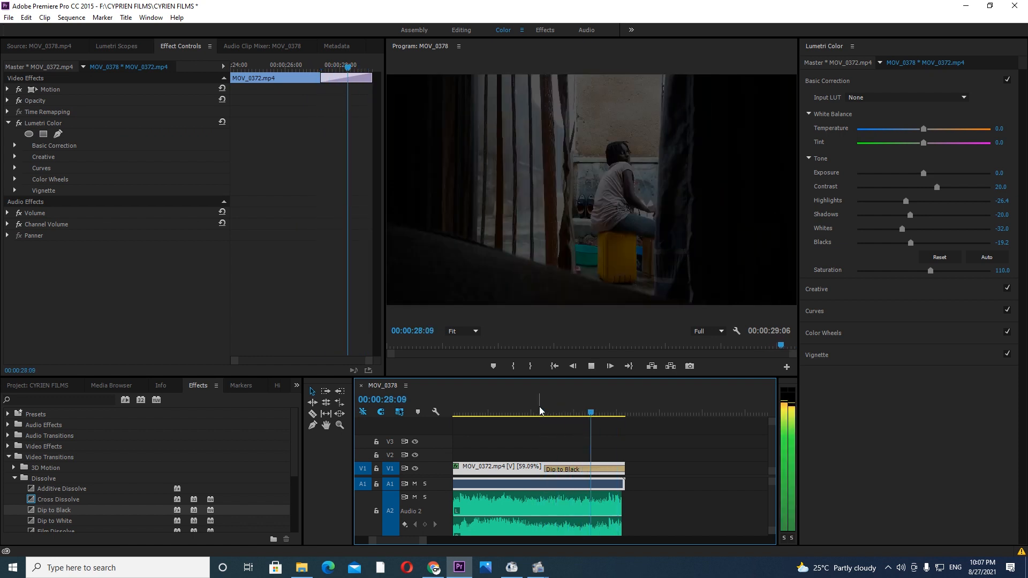
Step: Apply a Dip to Black transition at the start of MOV_0378.mp4 and play it from 00:00:00:00
{"action": "key", "text": "minus"}
{"action": "key", "text": "minus"}
{"action": "key", "text": "minus"}
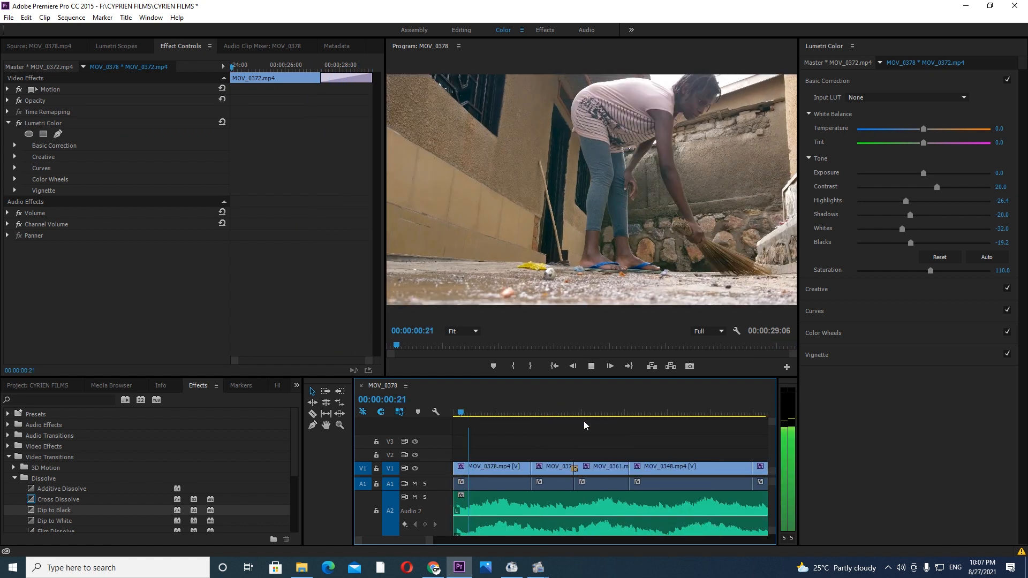
{"action": "left_click", "coordinate": [464, 481]}
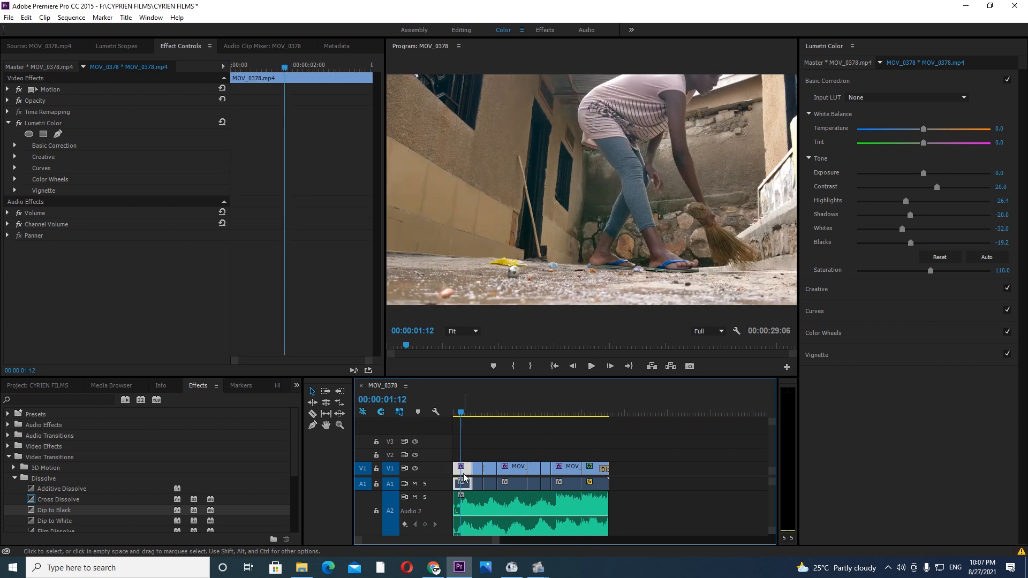
{"action": "key", "text": "equal"}
{"action": "key", "text": "equal"}
{"action": "key", "text": "equal"}
{"action": "left_click_drag", "start_coordinate": [74, 513], "coordinate": [480, 470]}
{"action": "key", "text": "Home"}
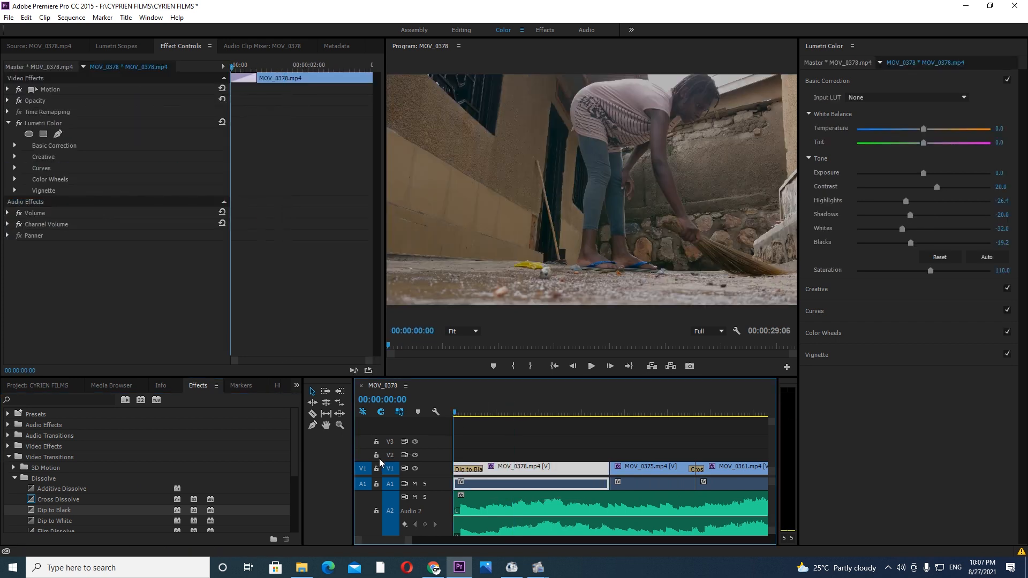
{"action": "key", "text": "space"}
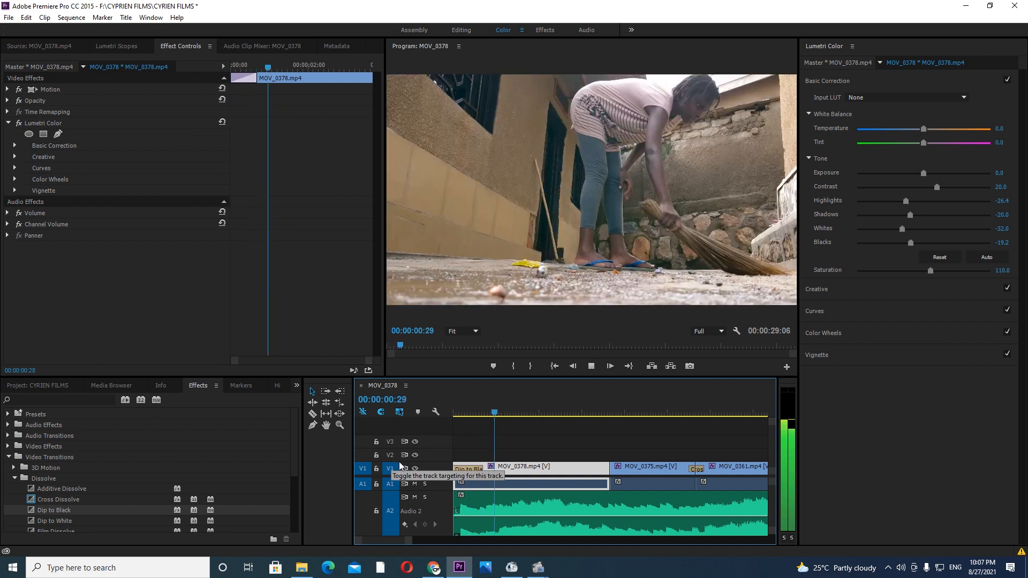
Step: Lengthen the Dip to Black at the start of MOV_0378.mp4 by extending its end edge, and review it in the sequence
{"action": "left_click_drag", "start_coordinate": [484, 476], "coordinate": [505, 470]}
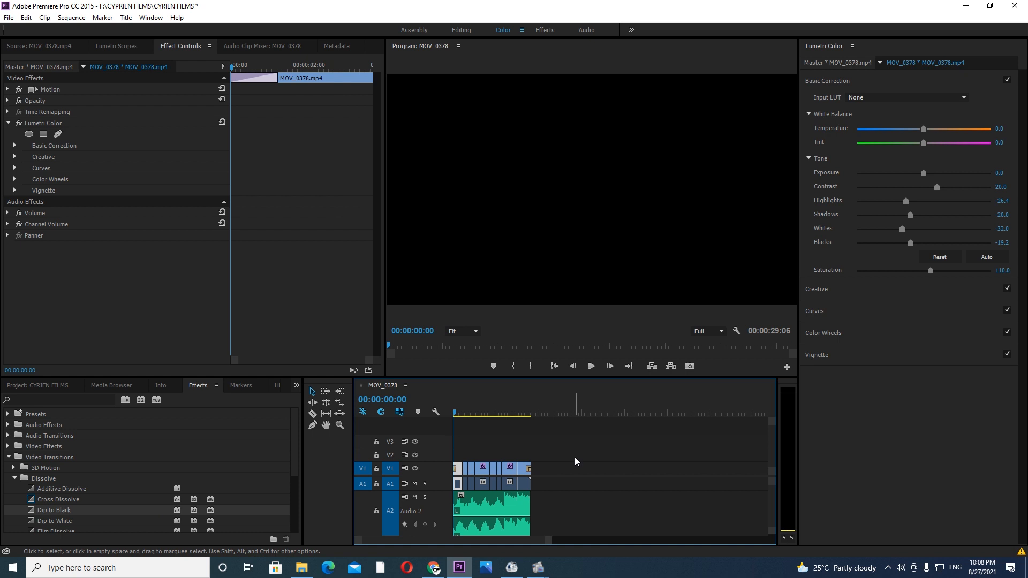
{"action": "key", "text": "equal"}
{"action": "key", "text": "equal"}
{"action": "key", "text": "equal"}
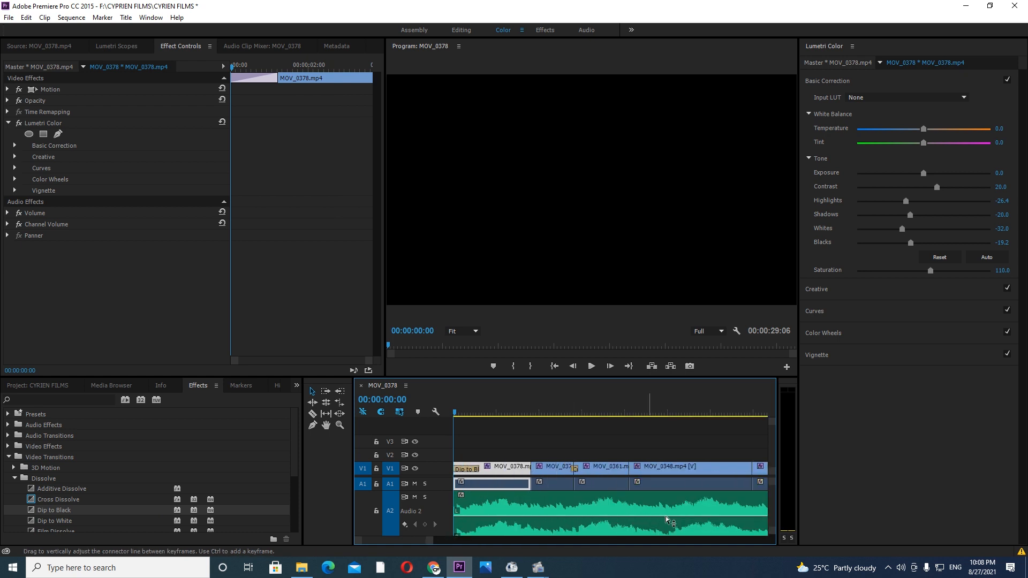
{"action": "key", "text": "minus"}
{"action": "key", "text": "minus"}
{"action": "left_click", "coordinate": [463, 413]}
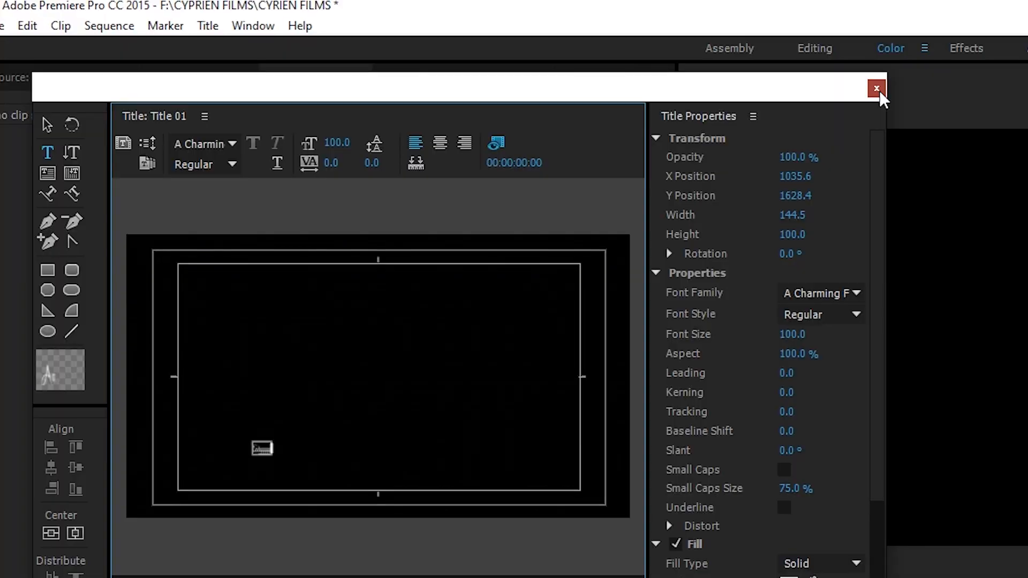
Step: Close the Title 01 editor and create a new Default Crawl title named Title 02
{"action": "left_click", "coordinate": [875, 92]}
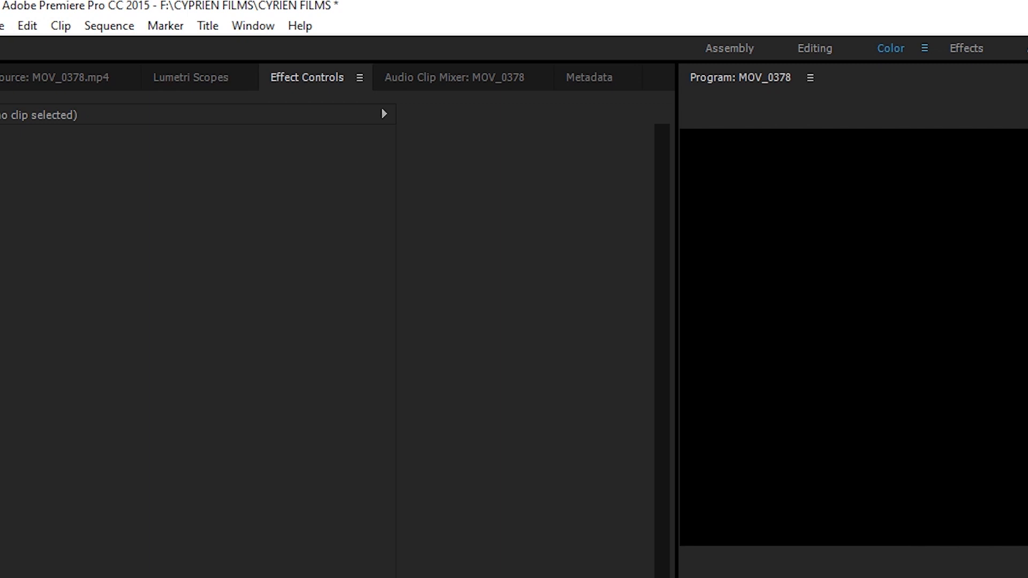
{"action": "left_click", "coordinate": [210, 30]}
{"action": "mouse_move", "coordinate": [230, 83]}
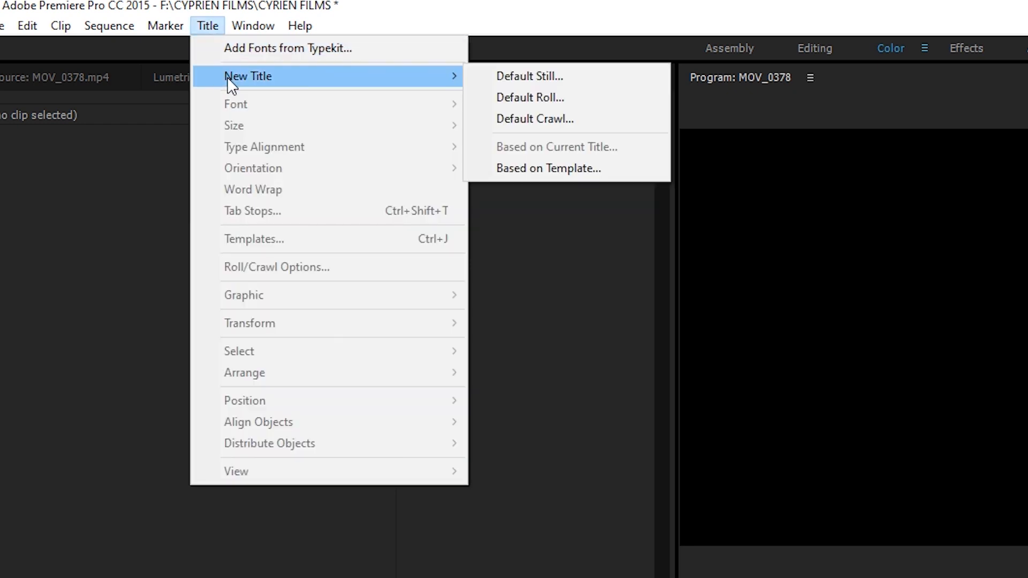
{"action": "left_click", "coordinate": [535, 117]}
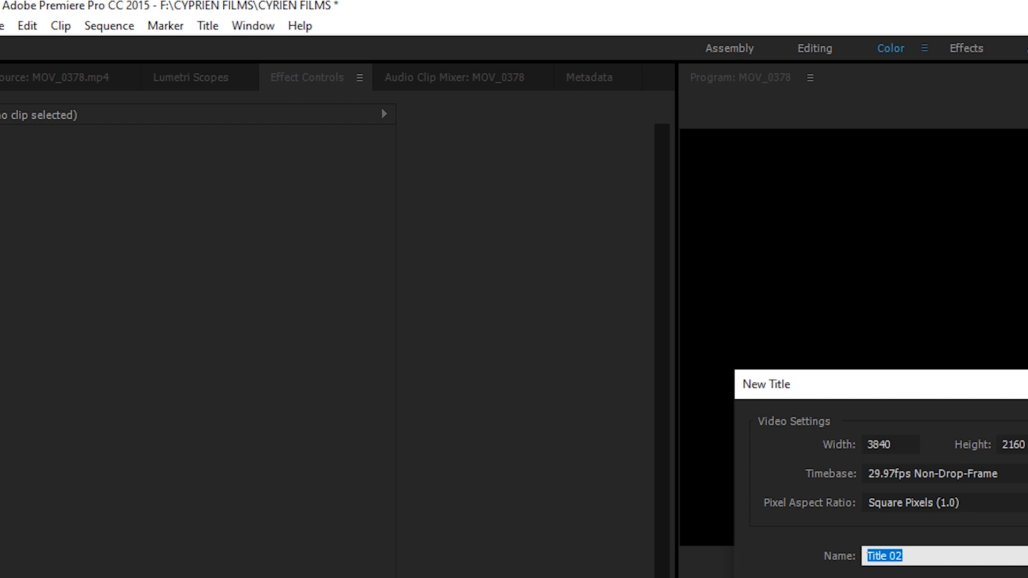
{"action": "key", "text": "Return"}
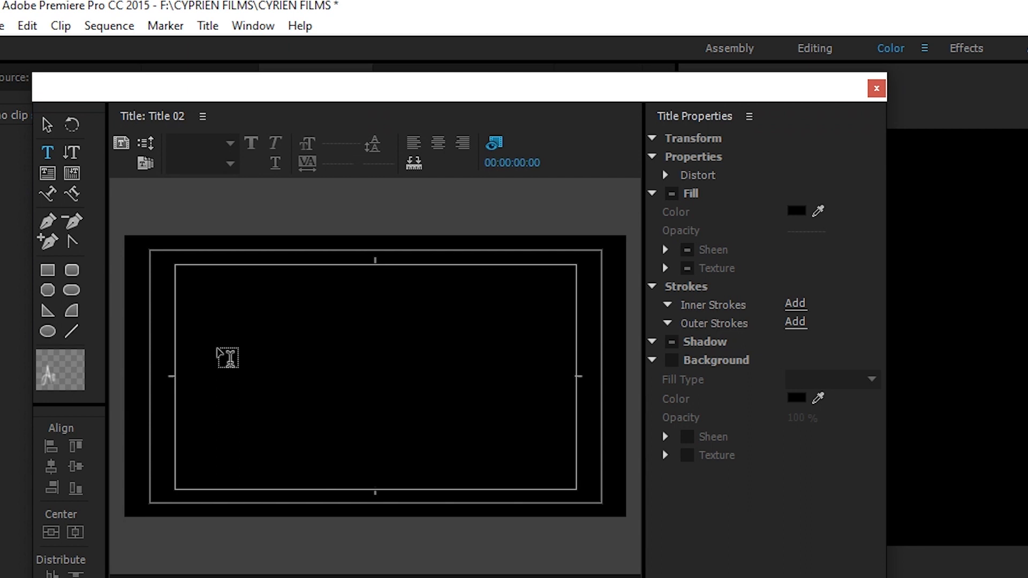
Step: Add the text "umugore wanjye ari gukora imirimo yo murugo" to the title and move it near the middle of the frame
{"action": "left_click", "coordinate": [185, 288]}
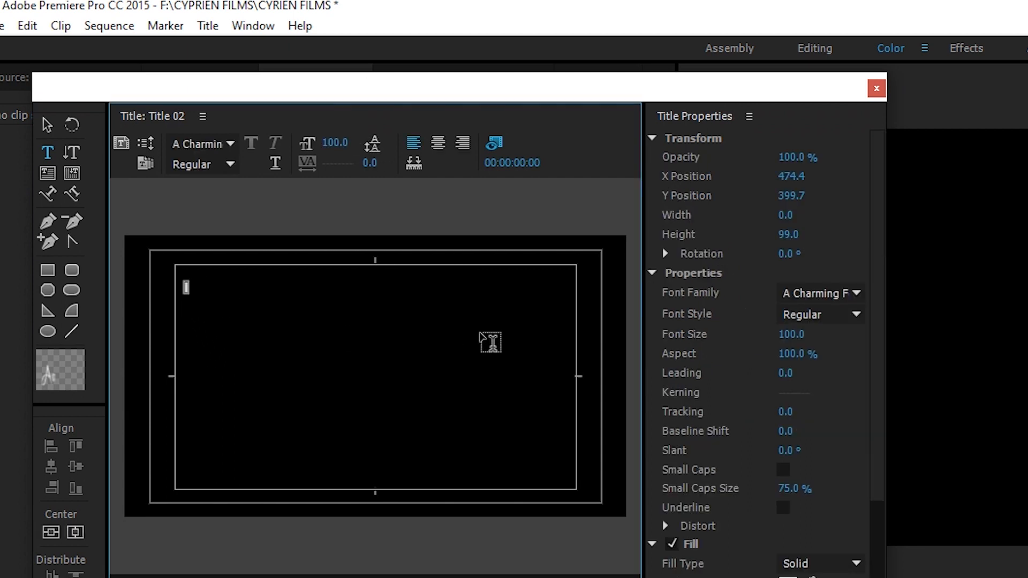
{"action": "type", "text": "tes"}
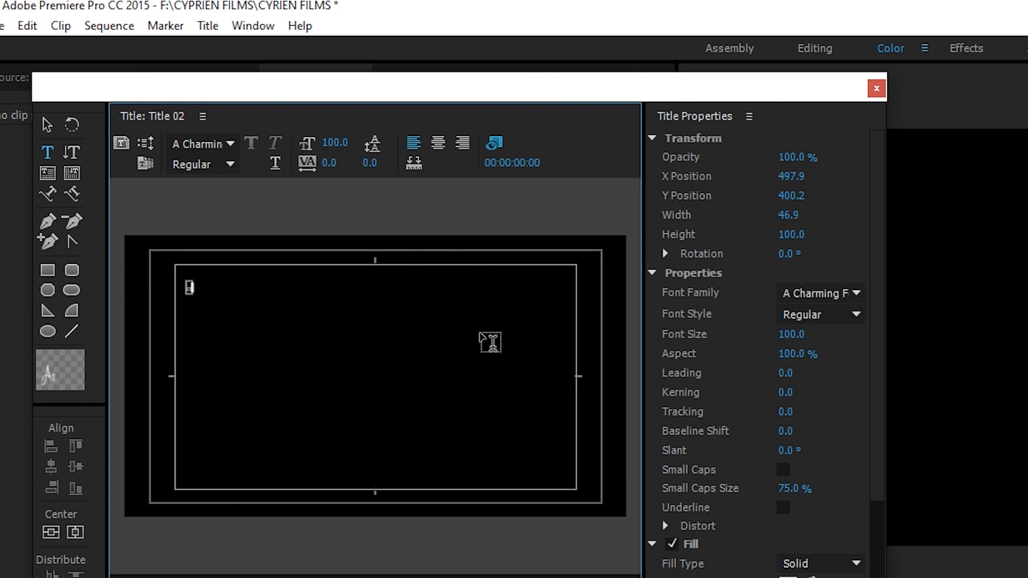
{"action": "type", "text": "rien ffilms p"}
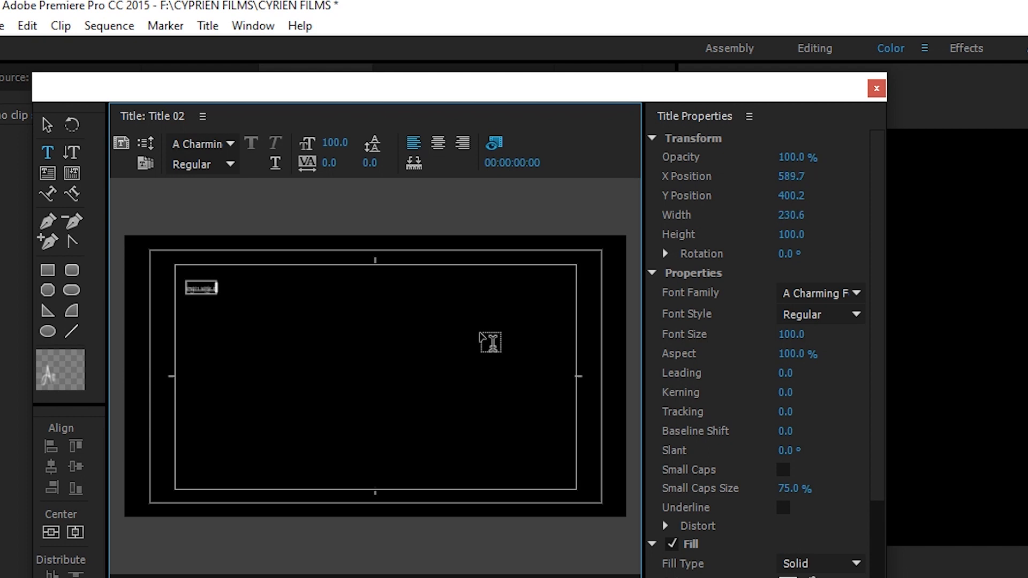
{"action": "type", "text": "reseno"}
{"action": "type", "text": "eemee"}
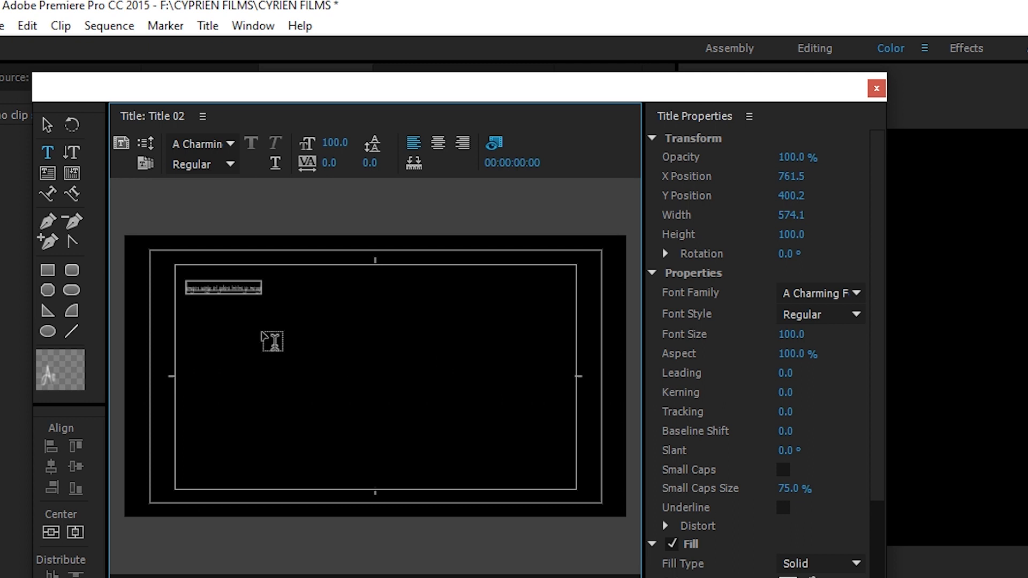
{"action": "left_click", "coordinate": [47, 124]}
{"action": "left_click_drag", "start_coordinate": [220, 292], "coordinate": [332, 373]}
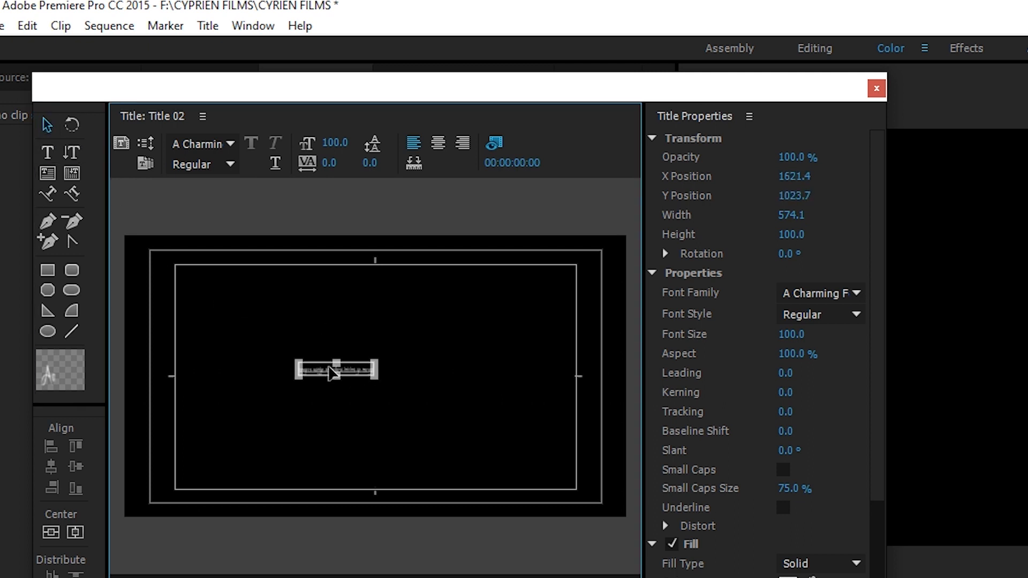
Step: Try A Charming Font Leftleaning as the title text's font family
{"action": "left_click", "coordinate": [846, 293]}
{"action": "left_click", "coordinate": [845, 288]}
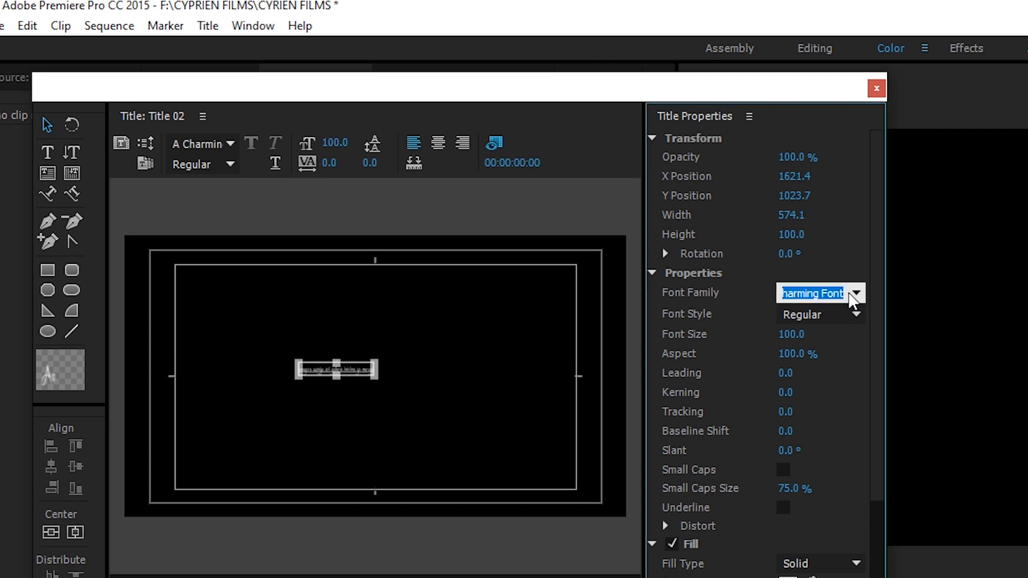
{"action": "left_click", "coordinate": [849, 294]}
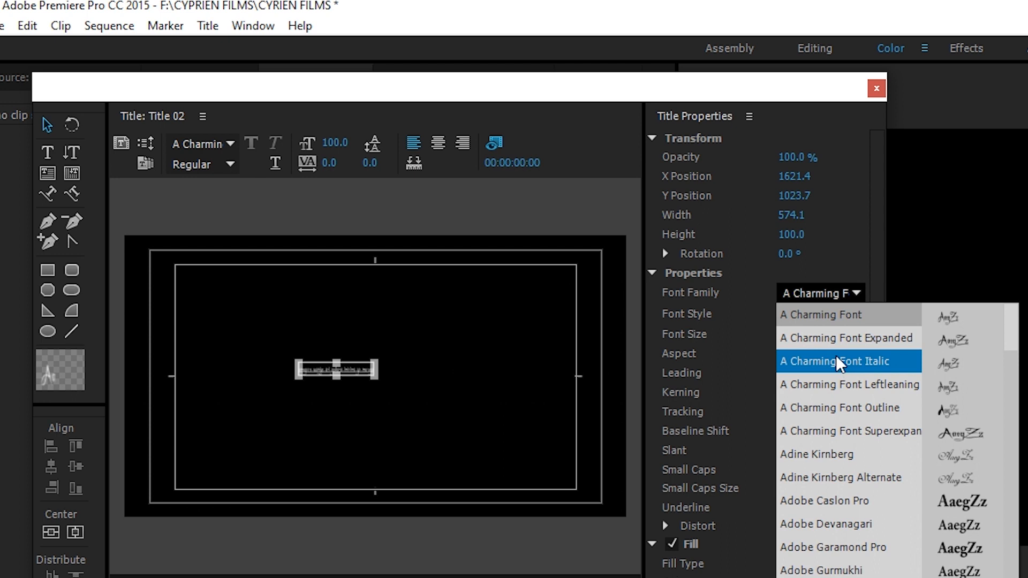
{"action": "left_click", "coordinate": [836, 385]}
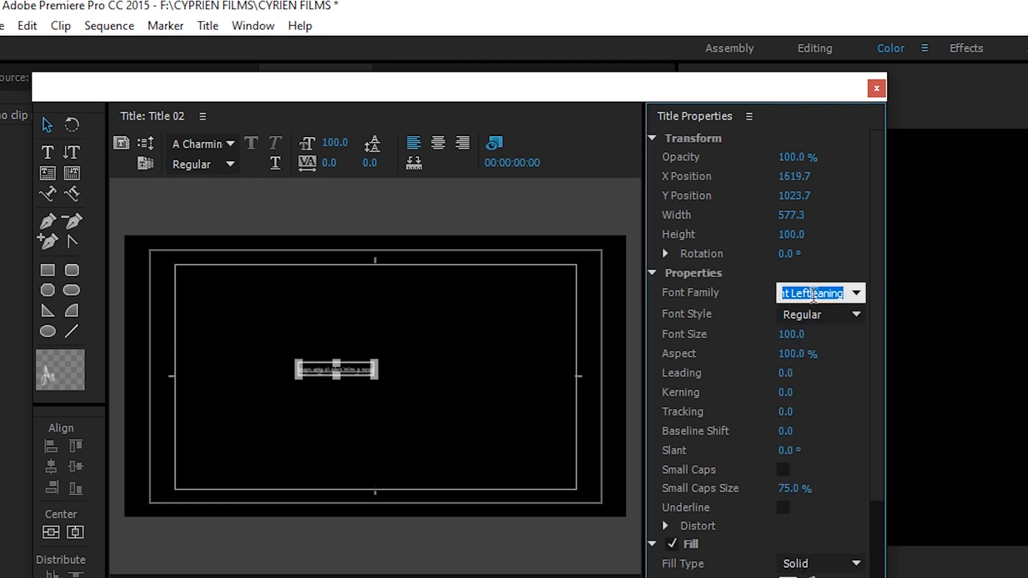
Step: Set the title text's font family to Arial
{"action": "left_click", "coordinate": [814, 295]}
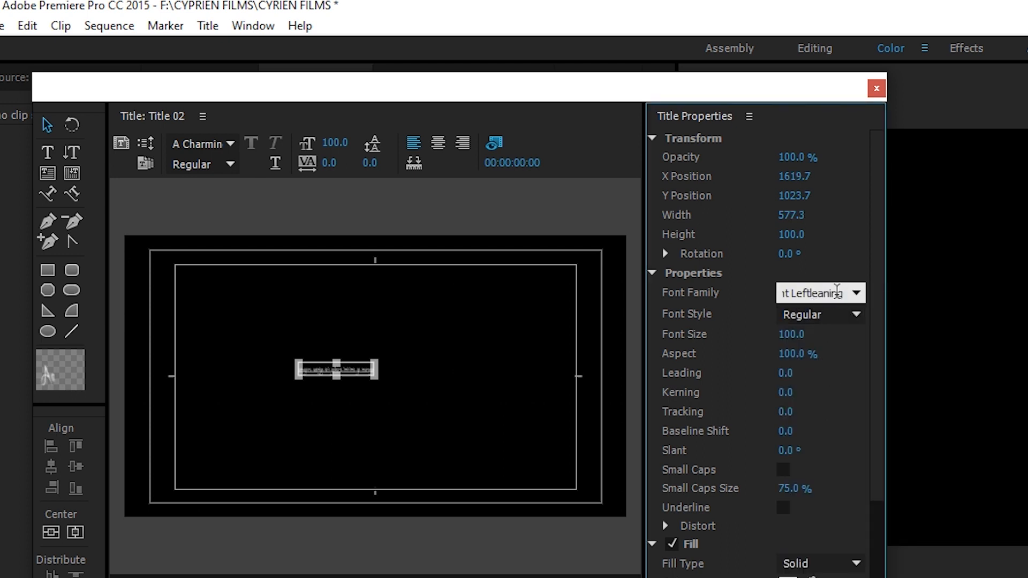
{"action": "left_click", "coordinate": [852, 298]}
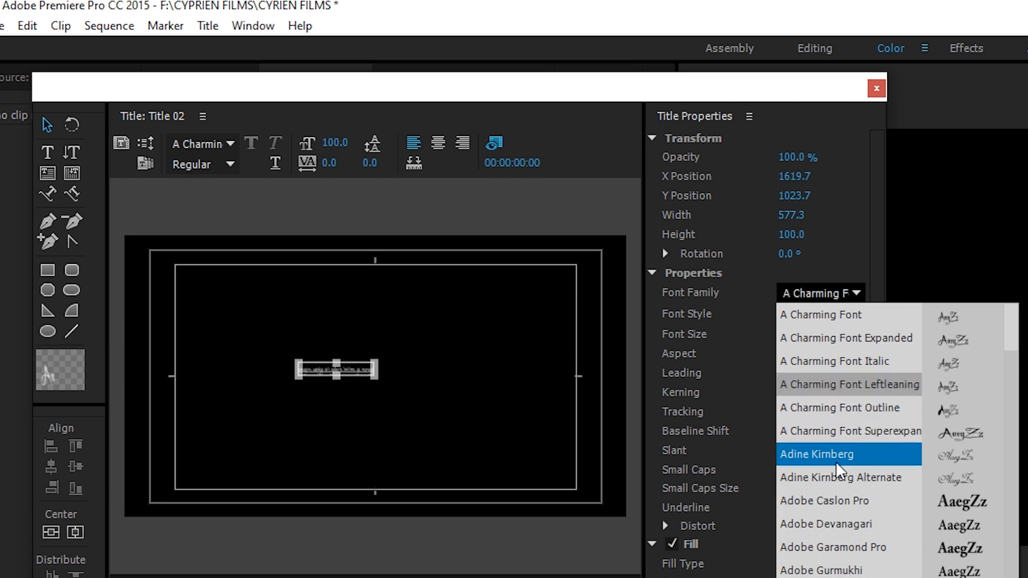
{"action": "left_click", "coordinate": [827, 577]}
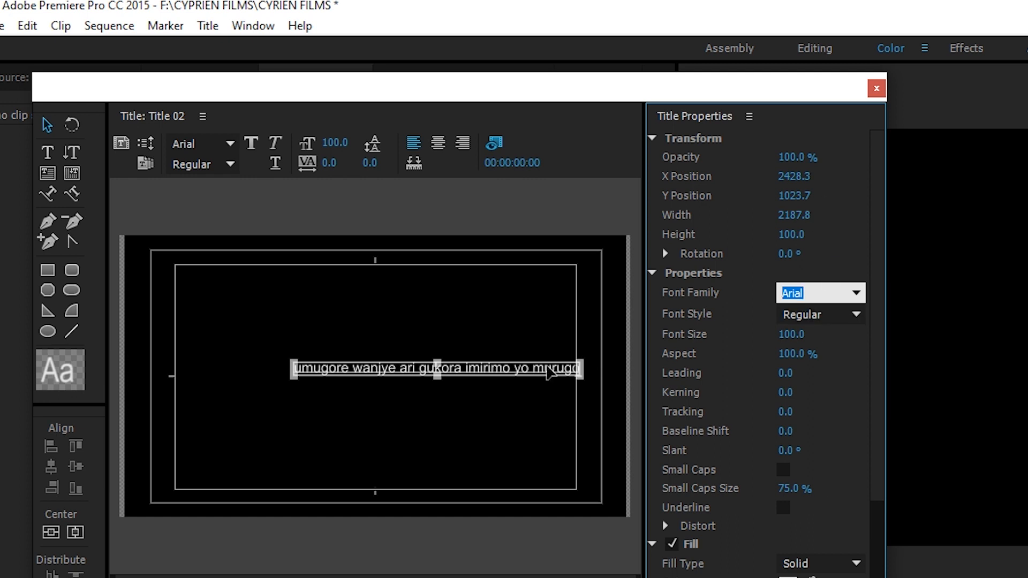
Step: Move the Arial text back inside the safe margins and center it vertically and horizontally in the frame
{"action": "left_click_drag", "start_coordinate": [459, 369], "coordinate": [393, 382]}
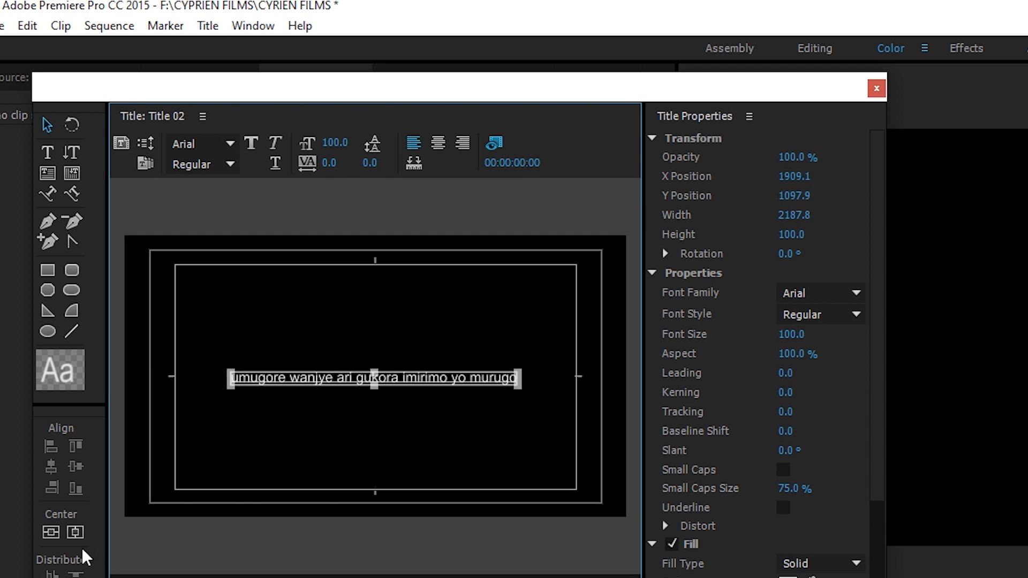
{"action": "left_click", "coordinate": [51, 533]}
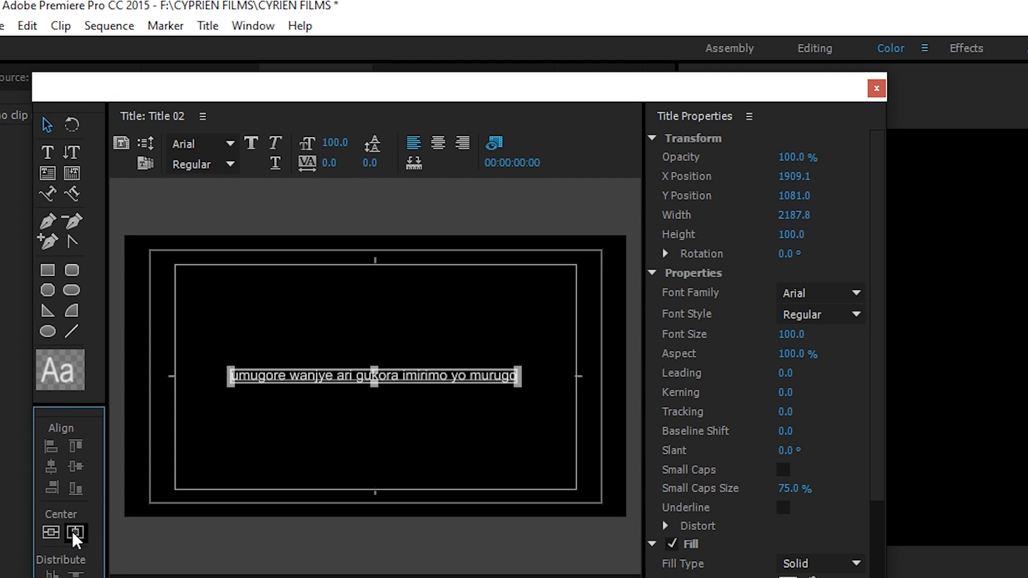
{"action": "left_click", "coordinate": [75, 532]}
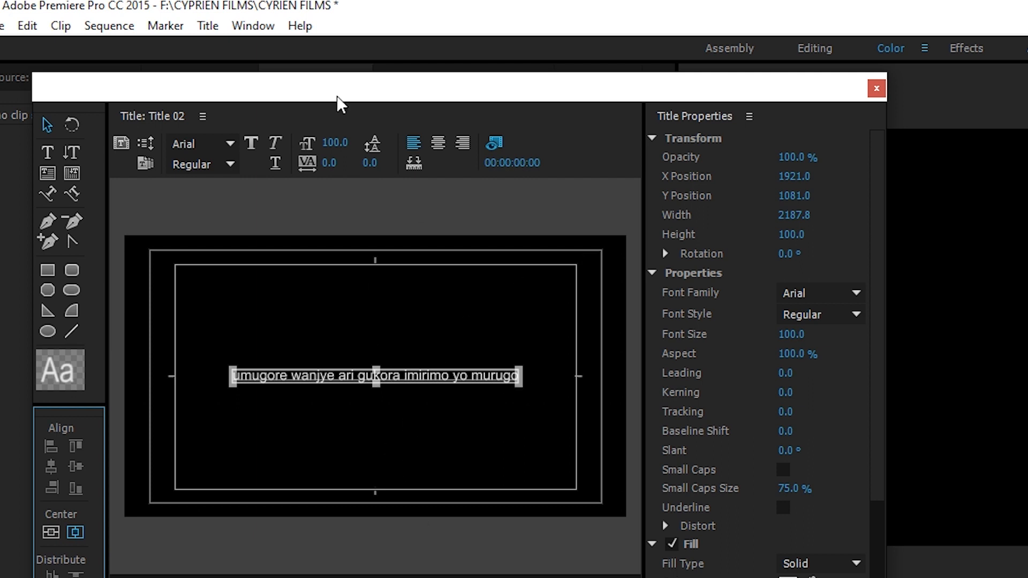
Step: Set the title text's font size to 120
{"action": "left_click", "coordinate": [342, 143]}
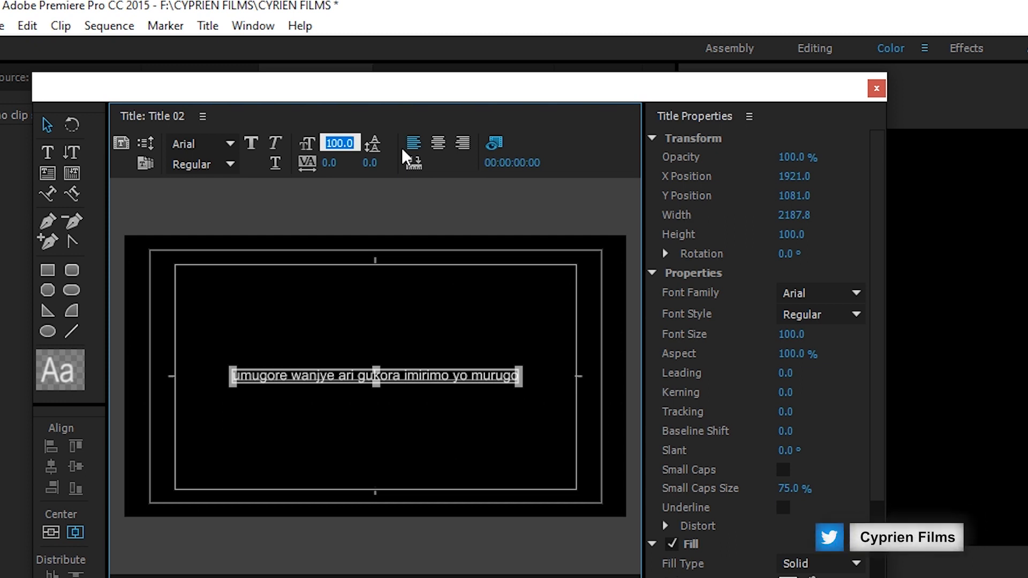
{"action": "type", "text": "120"}
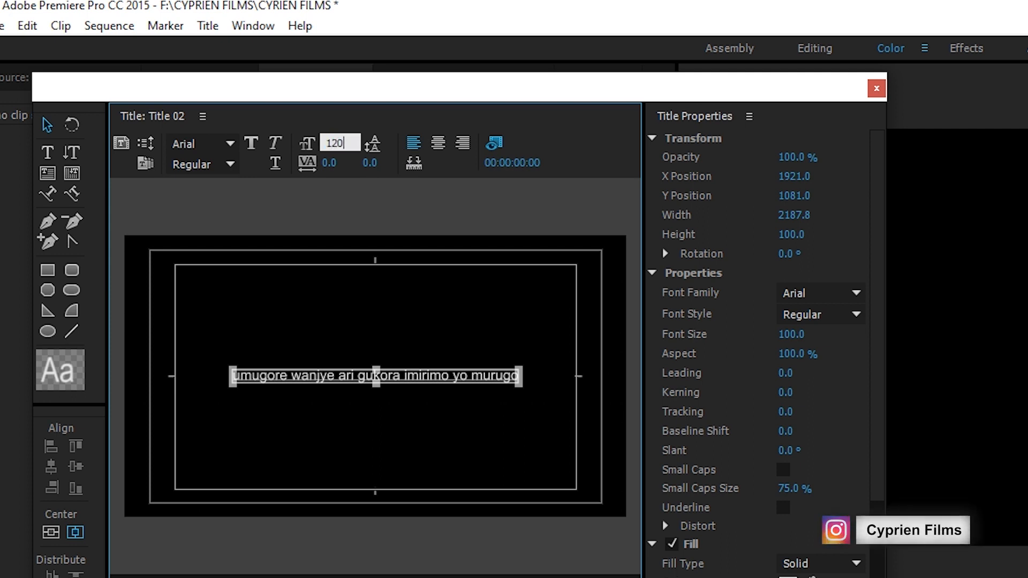
{"action": "key", "text": "Return"}
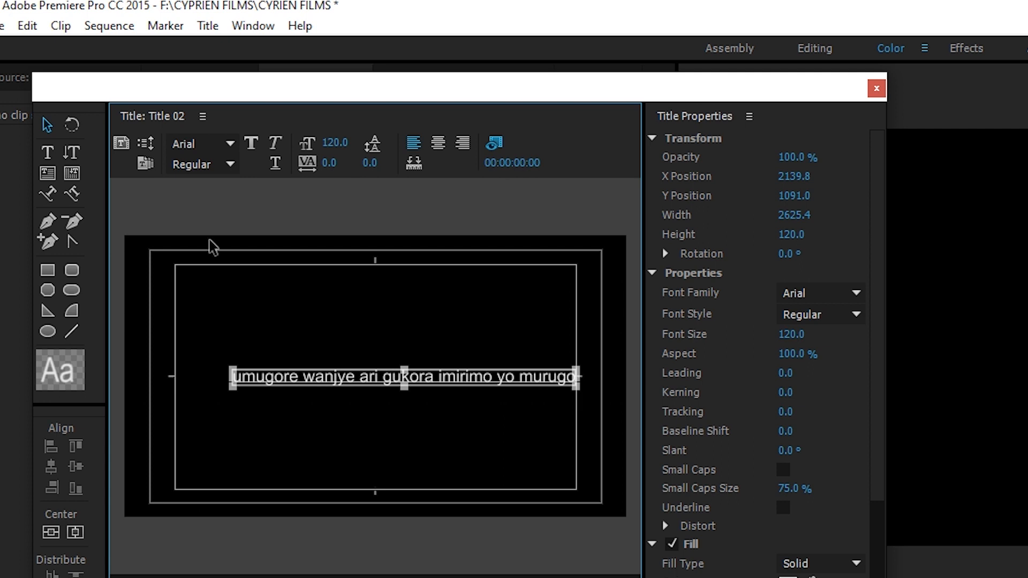
Step: Change the title text's font style to Black
{"action": "left_click", "coordinate": [230, 167]}
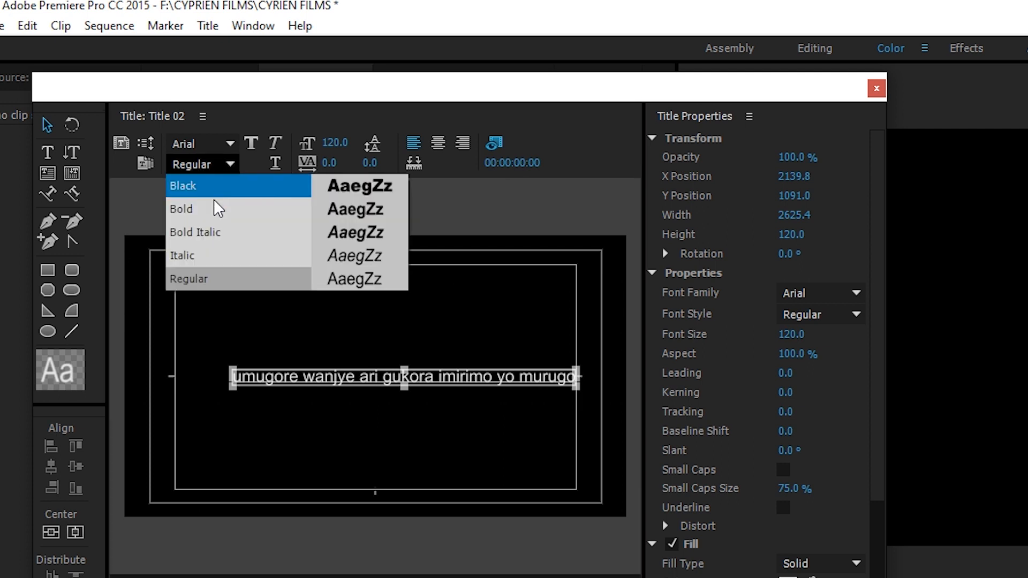
{"action": "left_click", "coordinate": [203, 209]}
{"action": "key", "text": "Up"}
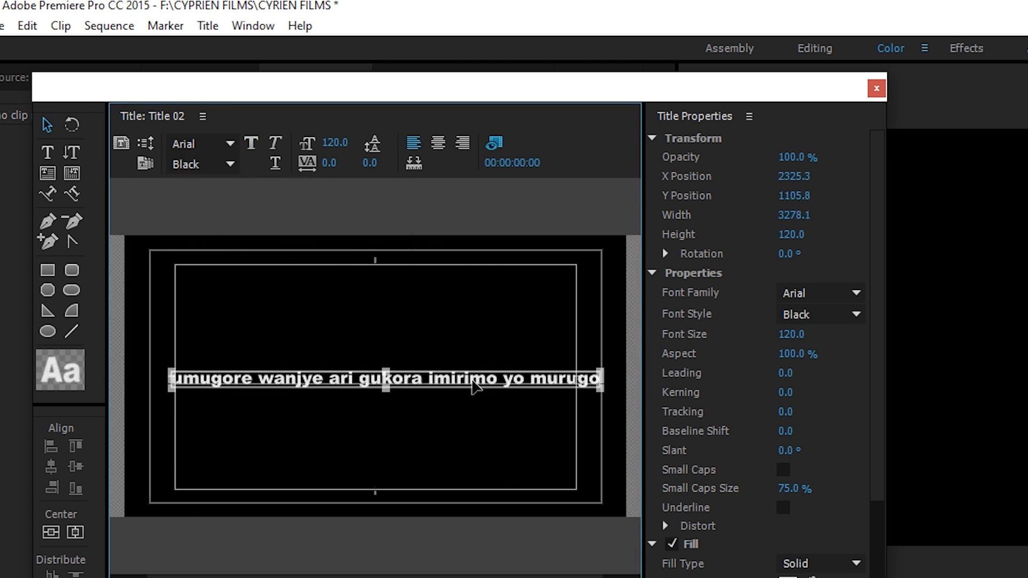
Step: Reduce the title text's font size to 100 and center the text in the frame
{"action": "left_click", "coordinate": [343, 142]}
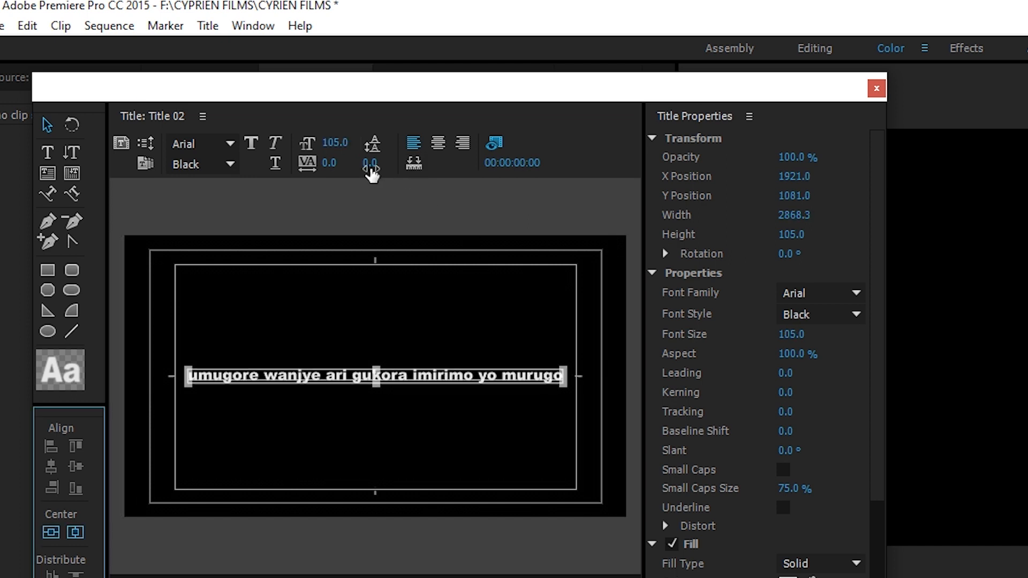
{"action": "left_click", "coordinate": [335, 143]}
{"action": "type", "text": "1"}
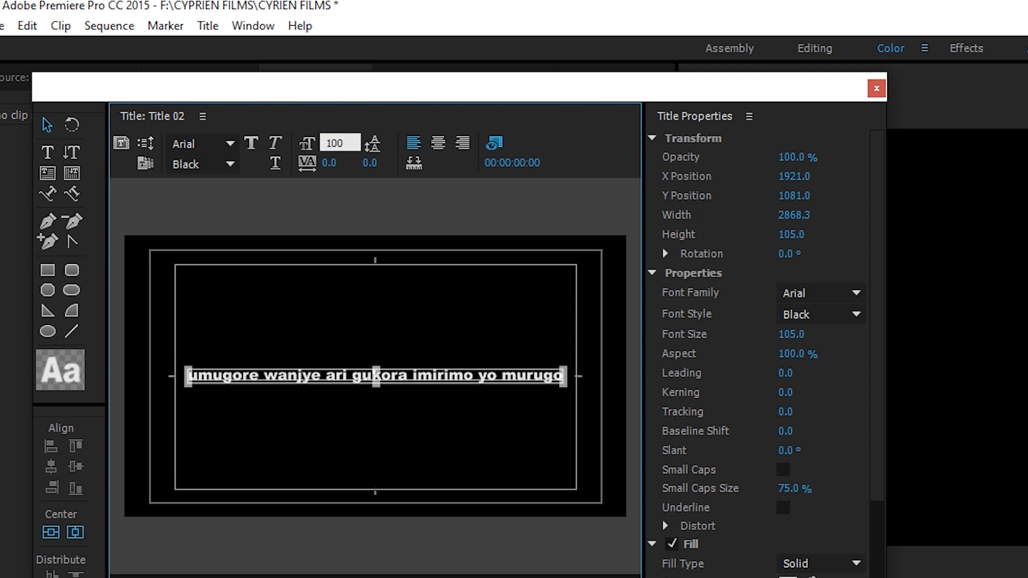
{"action": "type", "text": "00"}
{"action": "key", "text": "Return"}
{"action": "left_click", "coordinate": [75, 533]}
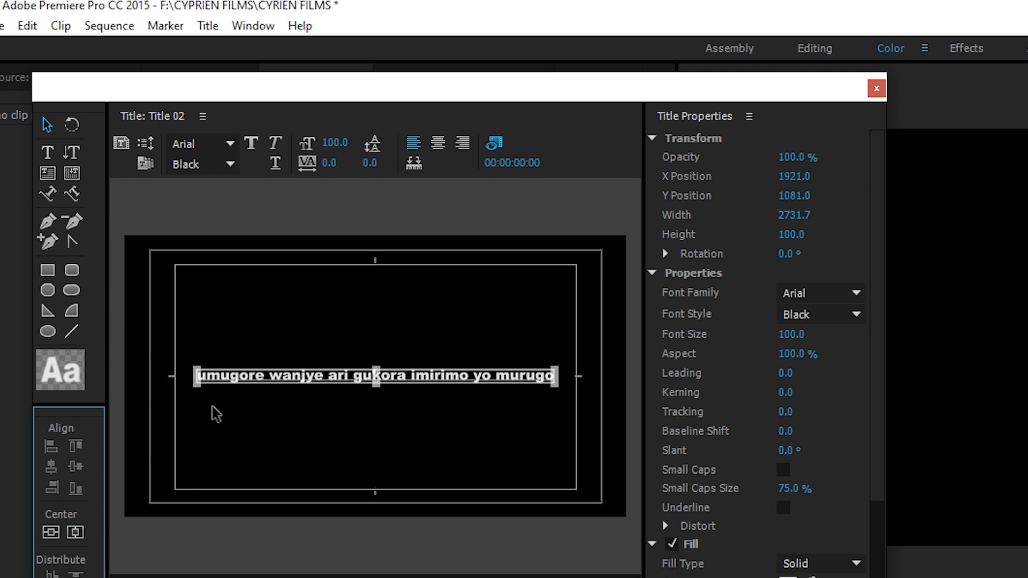
Step: Close the title editor and place Title 02 on track V2 at the start of the MOV_0378 sequence
{"action": "left_click", "coordinate": [876, 87]}
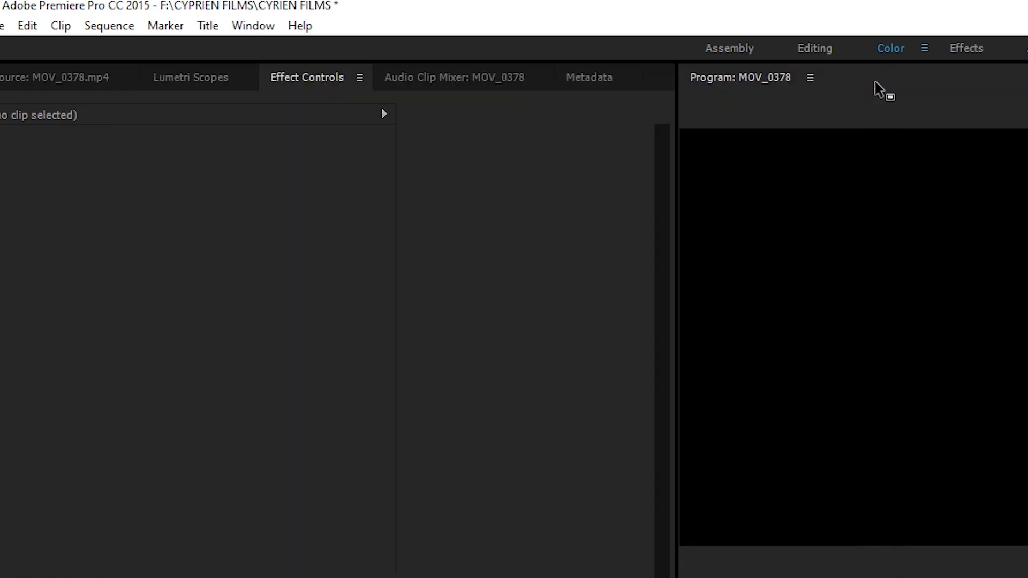
{"action": "left_click_drag", "start_coordinate": [226, 453], "coordinate": [456, 456]}
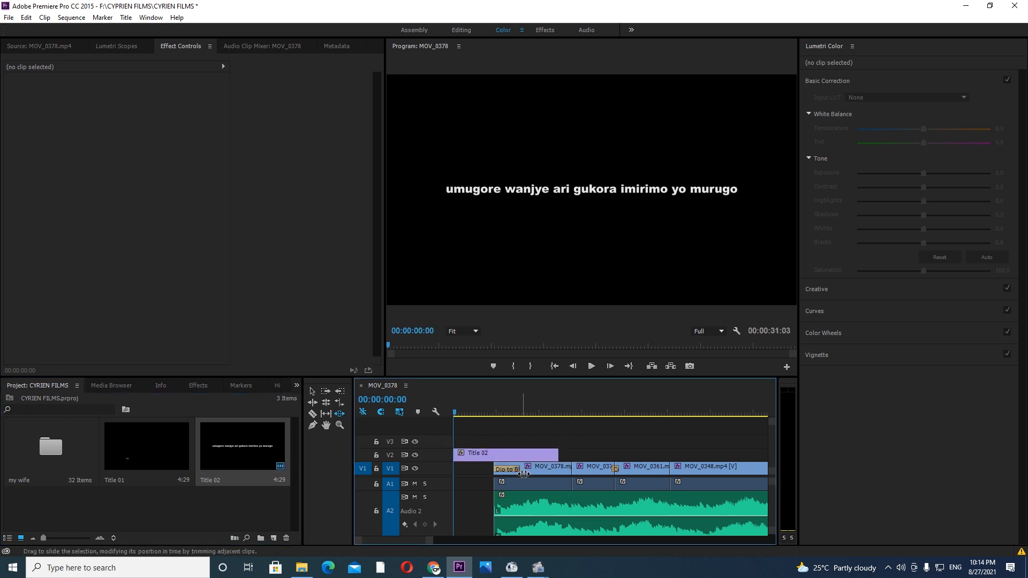
Step: Select the clips in the MOV_0378 sequence and shift them later so Title 02 leads in before MOV_0378.mp4
{"action": "key", "text": "minus"}
{"action": "key", "text": "minus"}
{"action": "key", "text": "minus"}
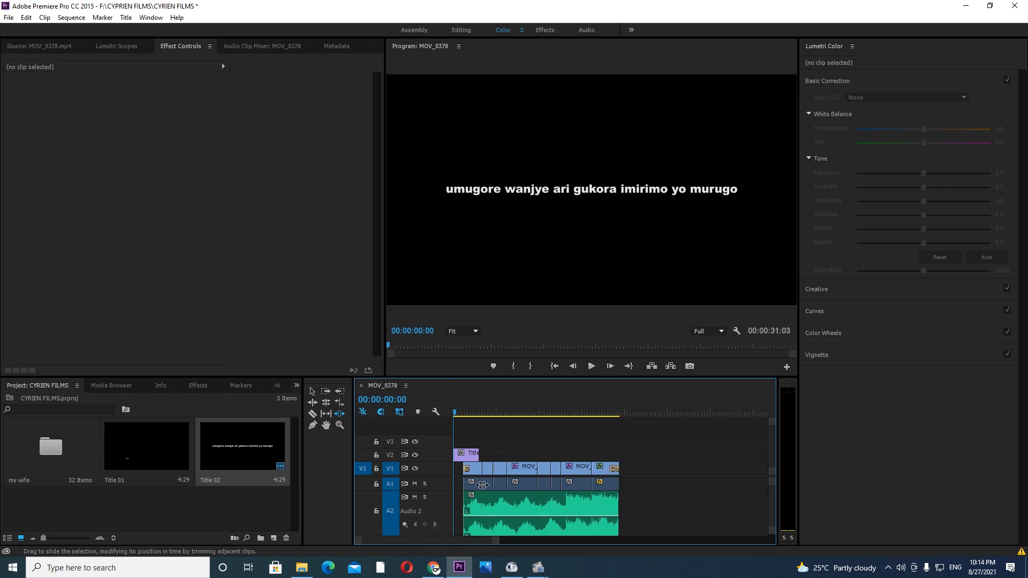
{"action": "left_click_drag", "start_coordinate": [573, 454], "coordinate": [493, 508]}
{"action": "left_click", "coordinate": [593, 468]}
{"action": "left_click_drag", "start_coordinate": [594, 468], "coordinate": [458, 517]}
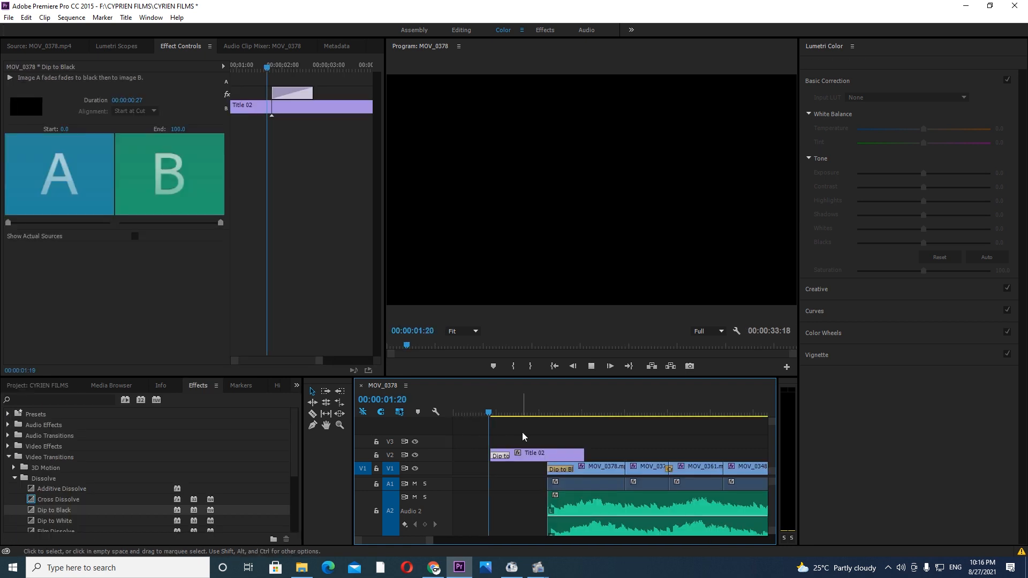
Step: Play the sequence from about 00:00:01:16 to 00:00:05:18 to check Title 02's fade-in and its overlap with MOV_0378.mp4
{"action": "key", "text": "space"}
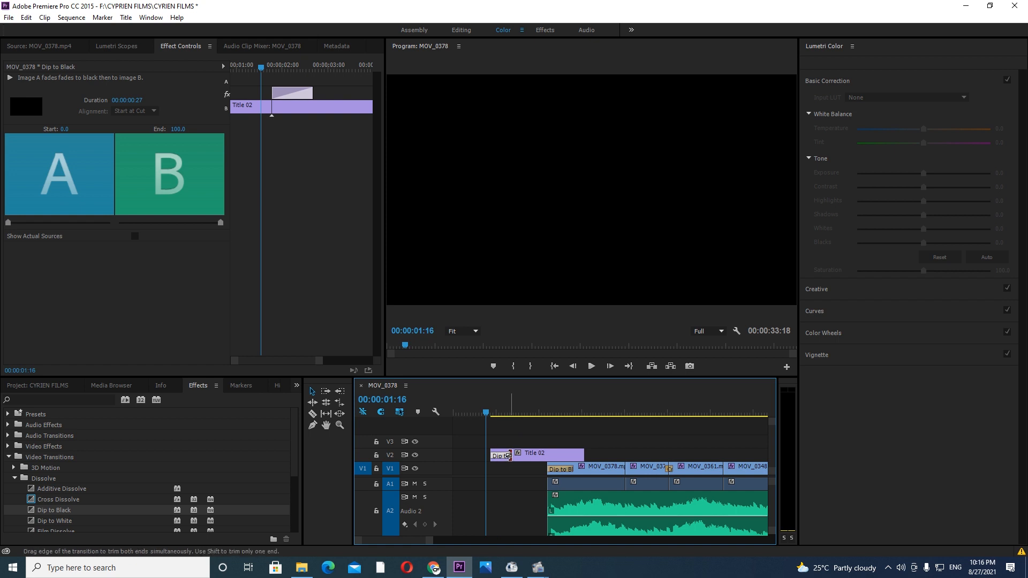
{"action": "key", "text": "space"}
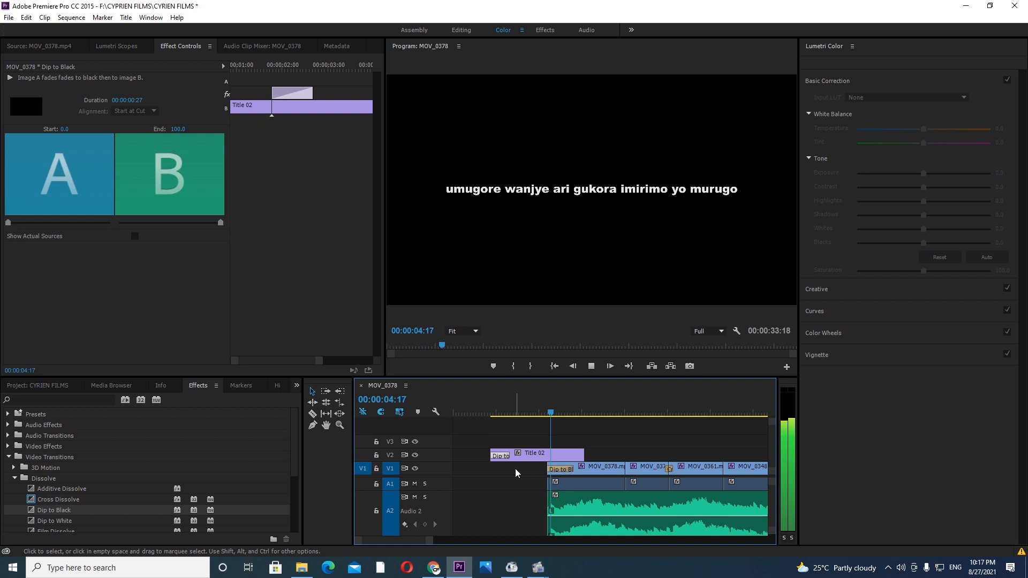
{"action": "left_click", "coordinate": [581, 470]}
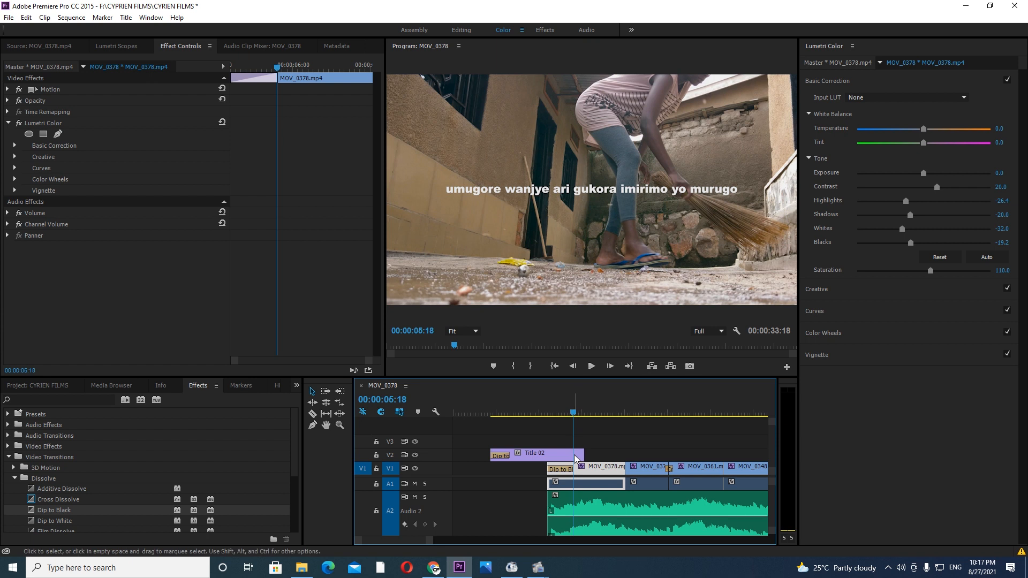
Step: Move Title 02 earlier so it ends at 00:00:05:18, and add an ending Dip to Black extended back to MOV_0378.mp4's start
{"action": "left_click_drag", "start_coordinate": [574, 455], "coordinate": [561, 457]}
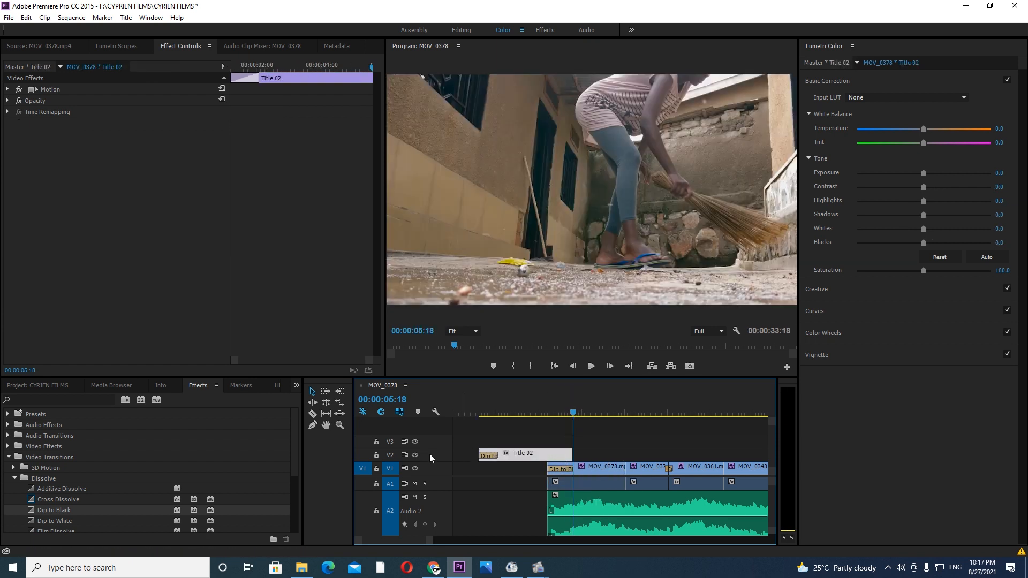
{"action": "left_click", "coordinate": [53, 500]}
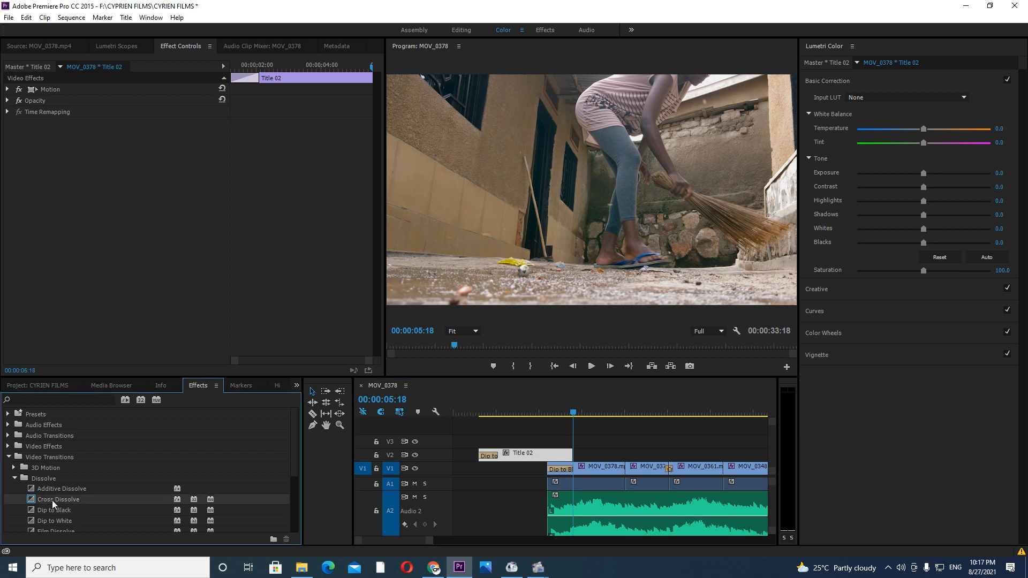
{"action": "left_click_drag", "start_coordinate": [63, 512], "coordinate": [557, 456]}
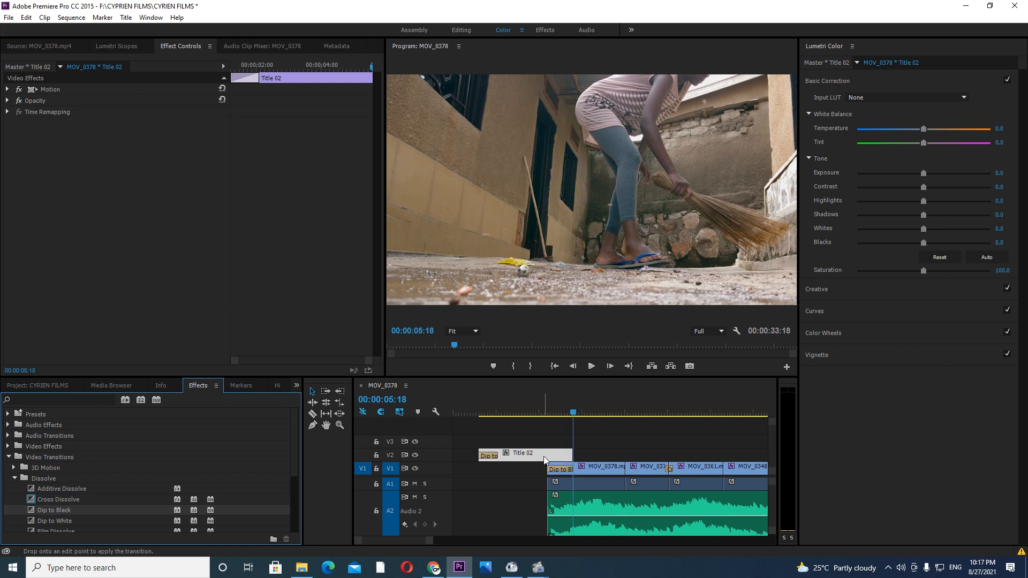
{"action": "left_click_drag", "start_coordinate": [567, 458], "coordinate": [552, 461]}
Step: Play the overlap of Title 02 and MOV_0378.mp4 twice to check the title's Dip to Black fade-out
{"action": "left_click", "coordinate": [557, 413]}
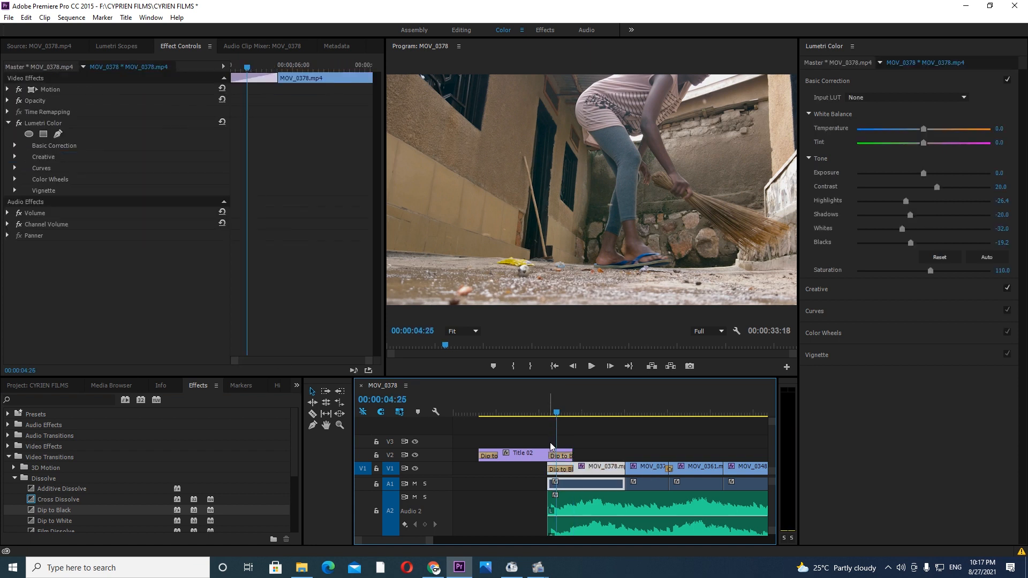
{"action": "key", "text": "space"}
{"action": "left_click", "coordinate": [545, 413]}
{"action": "key", "text": "equal"}
{"action": "key", "text": "equal"}
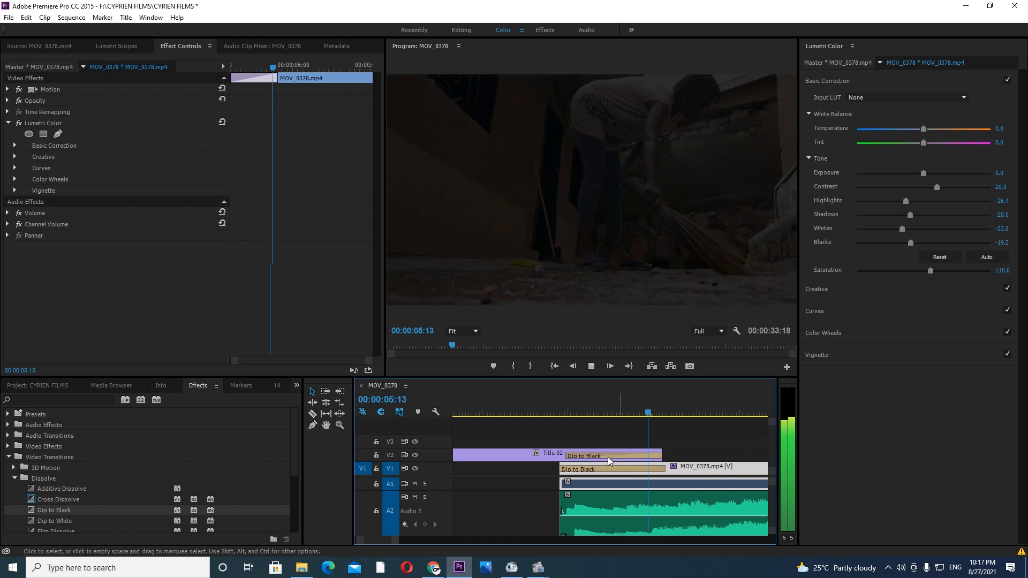
{"action": "key", "text": "space"}
{"action": "left_click", "coordinate": [563, 403]}
{"action": "key", "text": "space"}
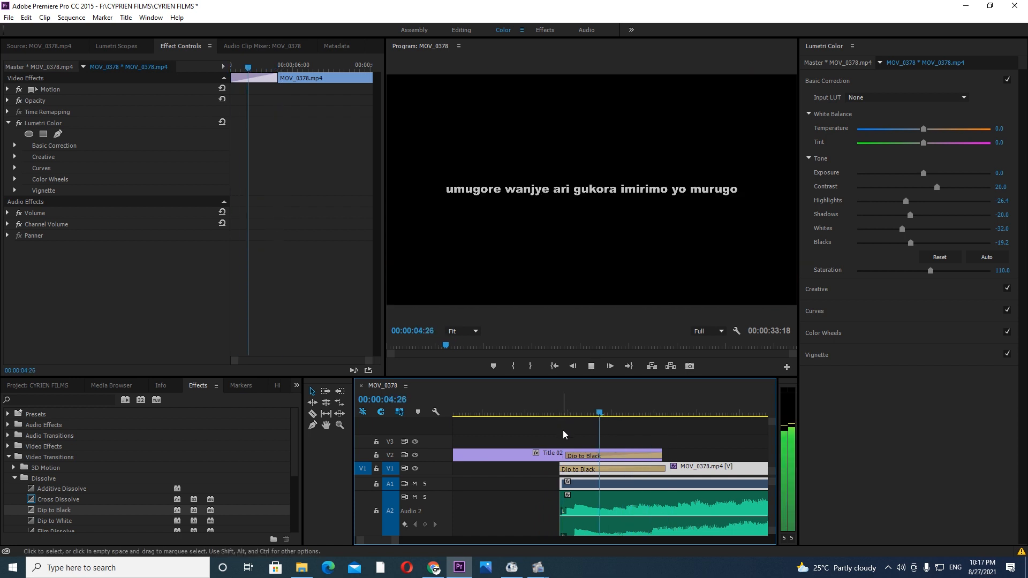
Step: Replace the Dip to Black at Title 02's end with a Cross Dissolve extended back to the start of MOV_0378.mp4
{"action": "left_click", "coordinate": [603, 457]}
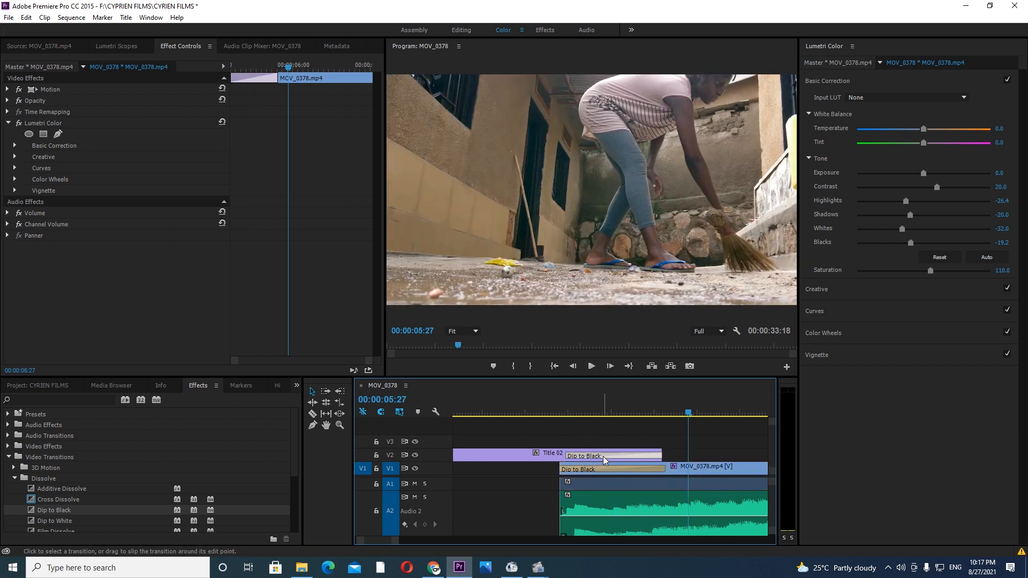
{"action": "key", "text": "Delete"}
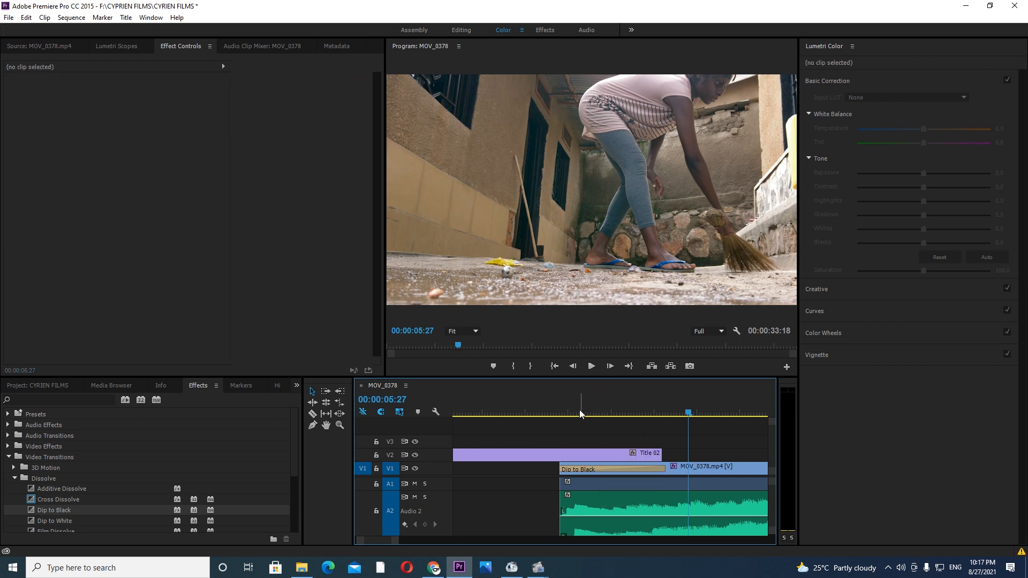
{"action": "left_click", "coordinate": [580, 412]}
{"action": "left_click_drag", "start_coordinate": [63, 500], "coordinate": [659, 454]}
{"action": "left_click_drag", "start_coordinate": [656, 454], "coordinate": [656, 454]}
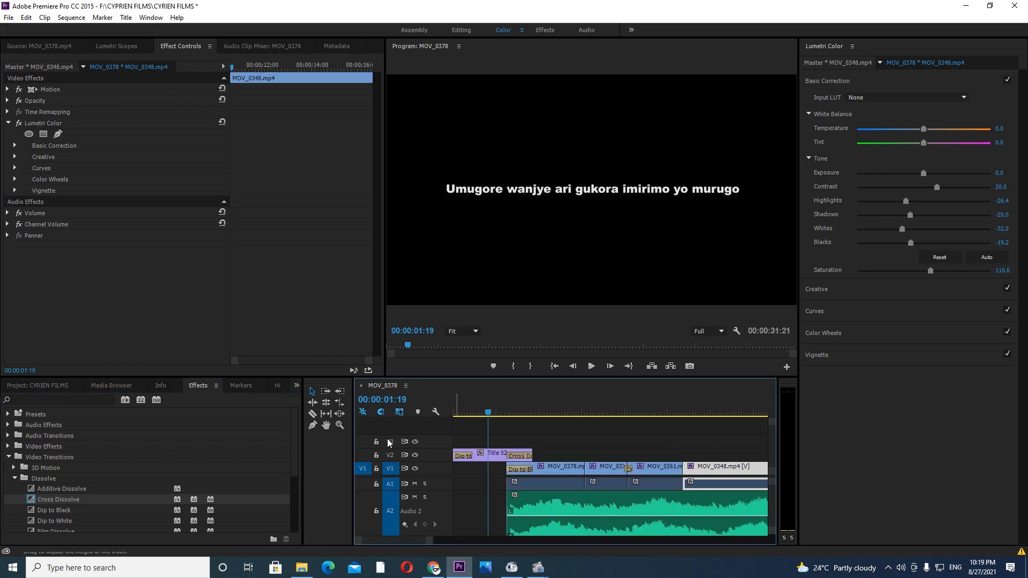
Step: Create a new still title named Title 03 at 00:00:09:19 over MOV_0361.mp4, with the text "Cyprien films"
{"action": "left_click_drag", "start_coordinate": [484, 409], "coordinate": [661, 404]}
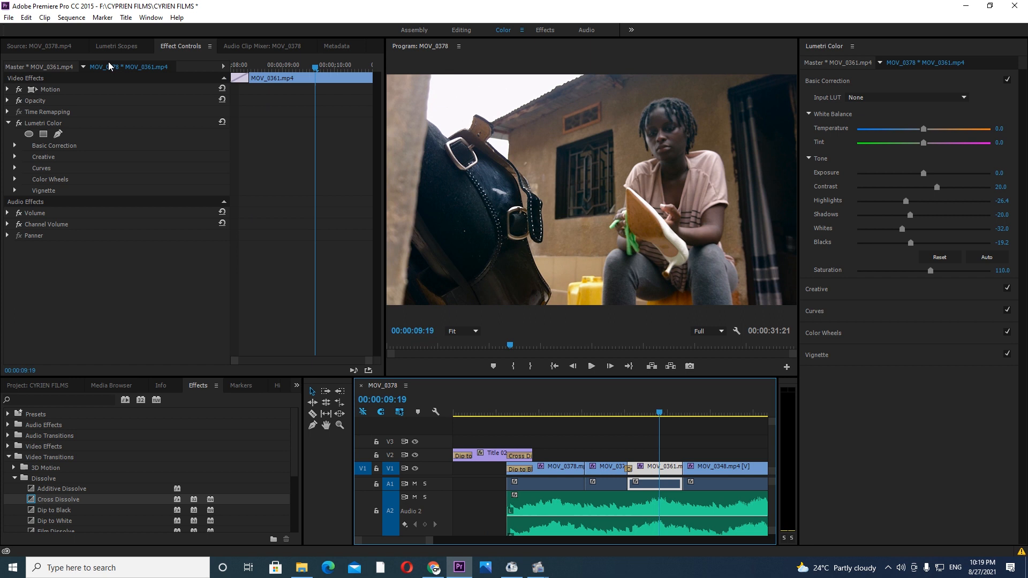
{"action": "left_click", "coordinate": [151, 17]}
{"action": "mouse_move", "coordinate": [125, 17]}
{"action": "mouse_move", "coordinate": [160, 42]}
{"action": "left_click", "coordinate": [297, 45]}
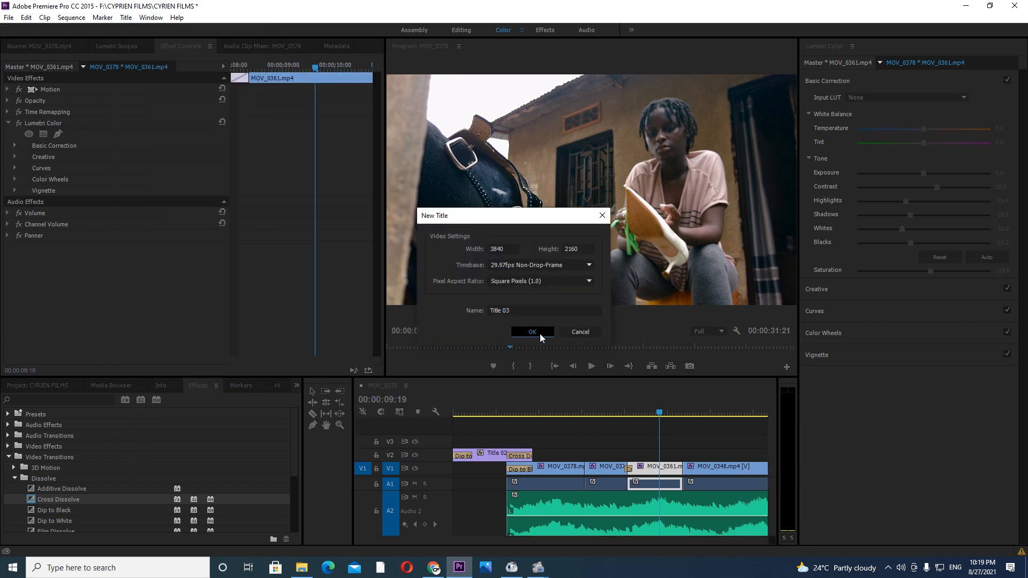
{"action": "left_click", "coordinate": [533, 334]}
{"action": "left_click", "coordinate": [191, 251]}
{"action": "type", "text": "dire"}
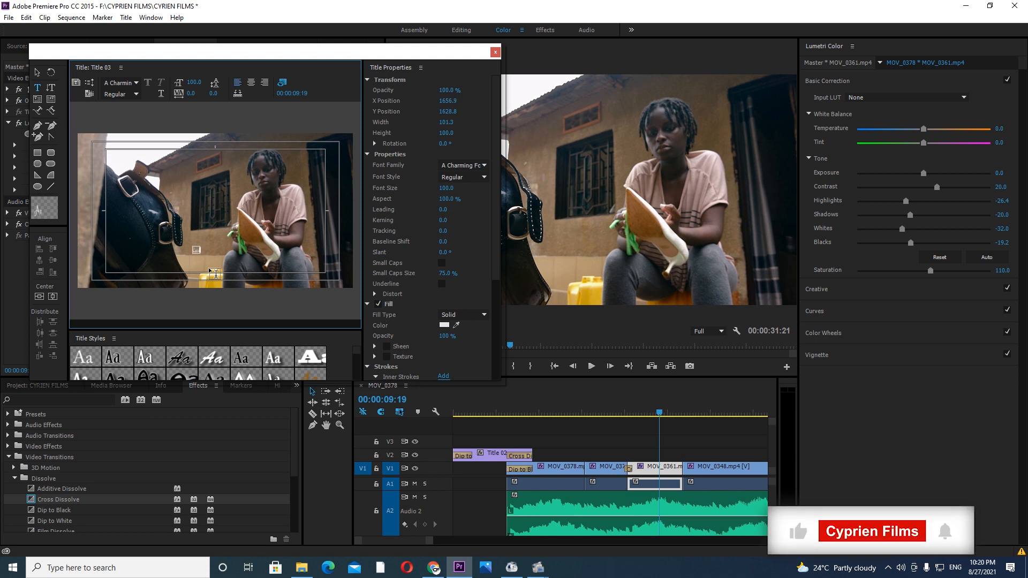
Step: Set the "Cyprien films" text to Arial Black and center it horizontally and vertically in the frame
{"action": "left_click", "coordinate": [485, 168]}
{"action": "left_click", "coordinate": [449, 337]}
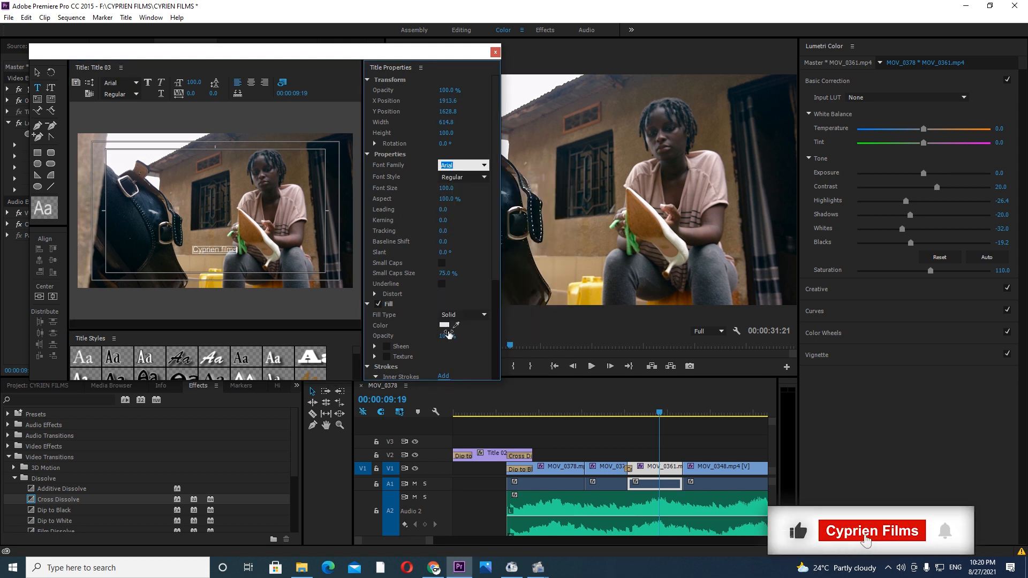
{"action": "left_click", "coordinate": [136, 94]}
{"action": "left_click", "coordinate": [134, 161]}
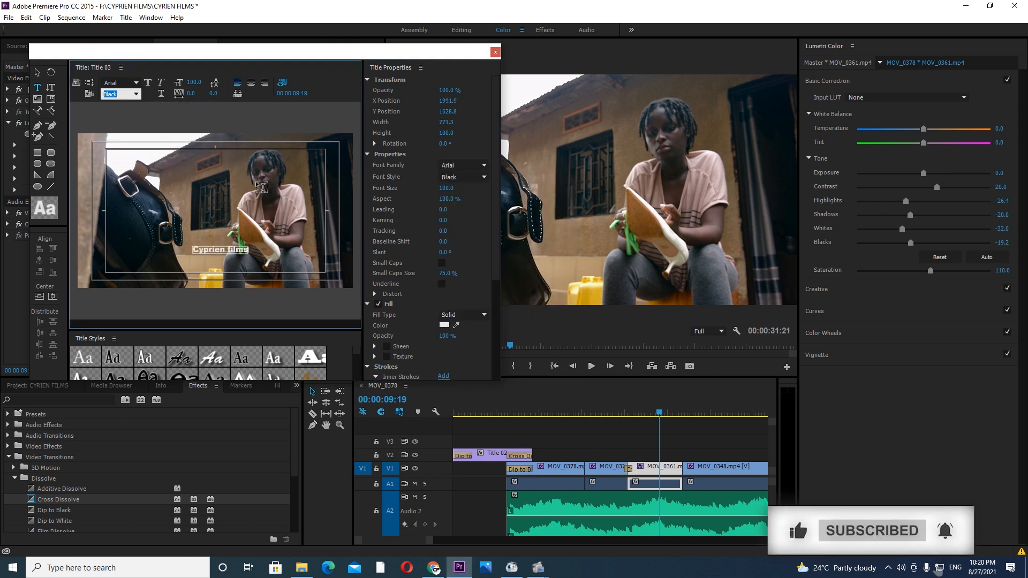
{"action": "left_click", "coordinate": [40, 297]}
{"action": "left_click", "coordinate": [53, 297]}
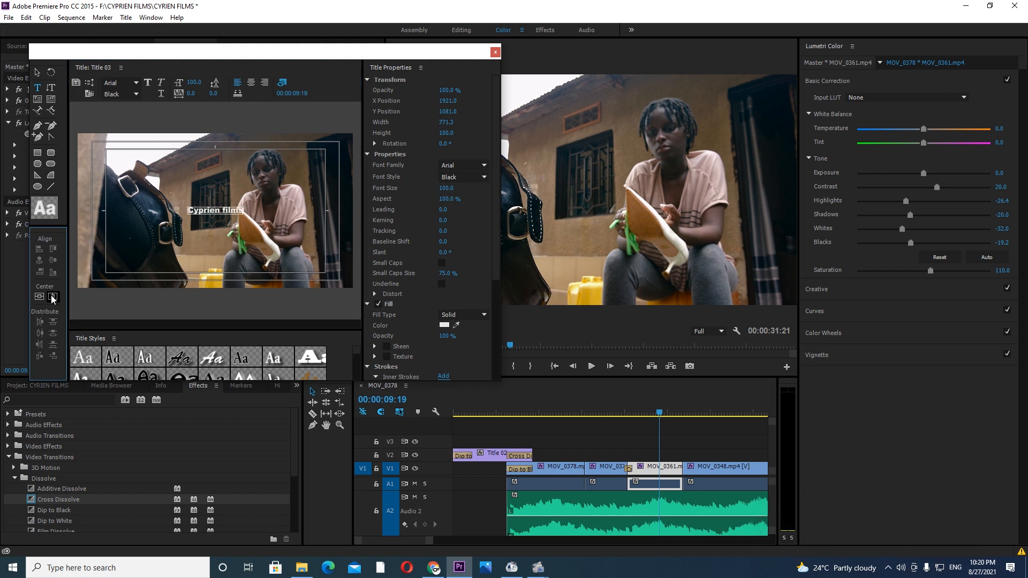
{"action": "left_click", "coordinate": [495, 53]}
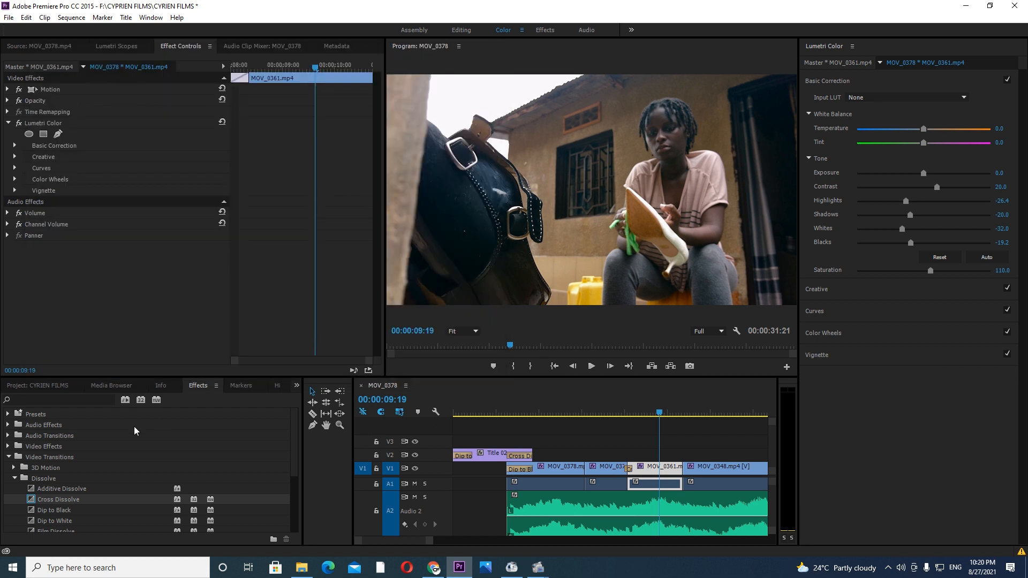
Step: Place Title 03 on track V2 above MOV_0361.mp4 and trim it to that clip's length
{"action": "left_click", "coordinate": [39, 386]}
{"action": "left_click_drag", "start_coordinate": [59, 495], "coordinate": [636, 455]}
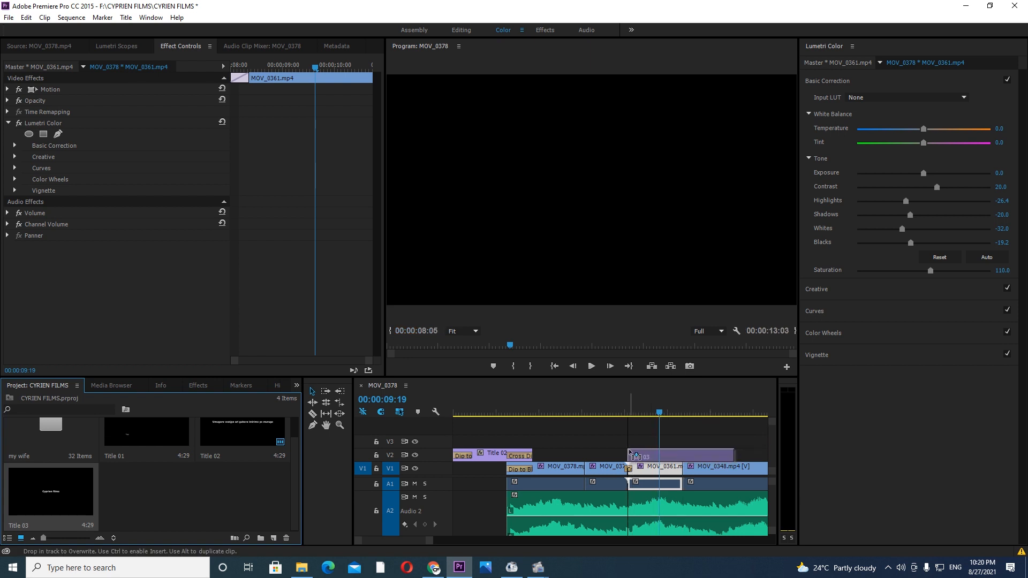
{"action": "left_click_drag", "start_coordinate": [732, 456], "coordinate": [629, 456]}
{"action": "left_click", "coordinate": [644, 411]}
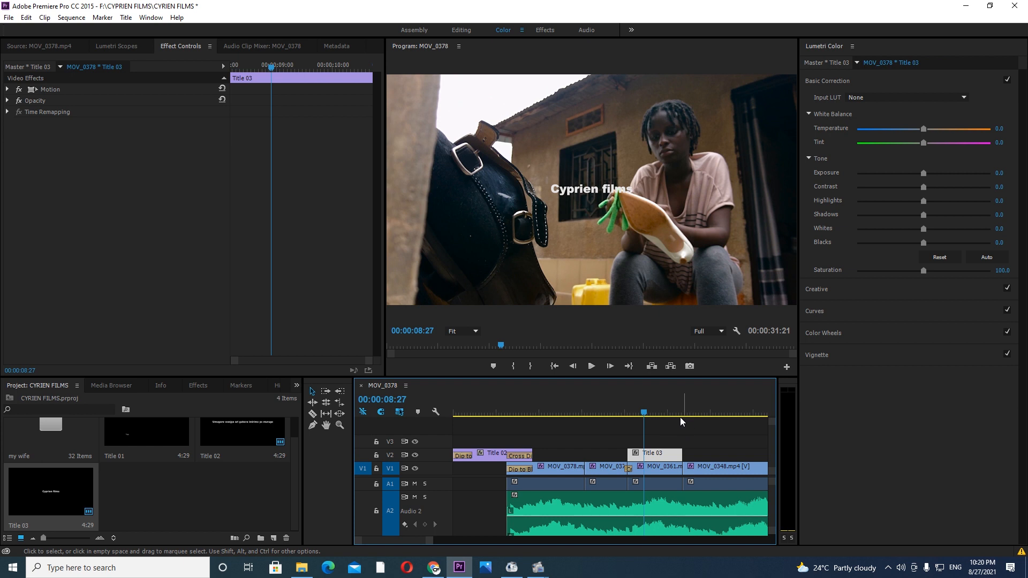
Step: Set Title 03's Motion position to 702, 1909 so the text sits in the frame's lower-left area
{"action": "left_click", "coordinate": [8, 89]}
{"action": "left_click_drag", "start_coordinate": [150, 100], "coordinate": [432, 100]}
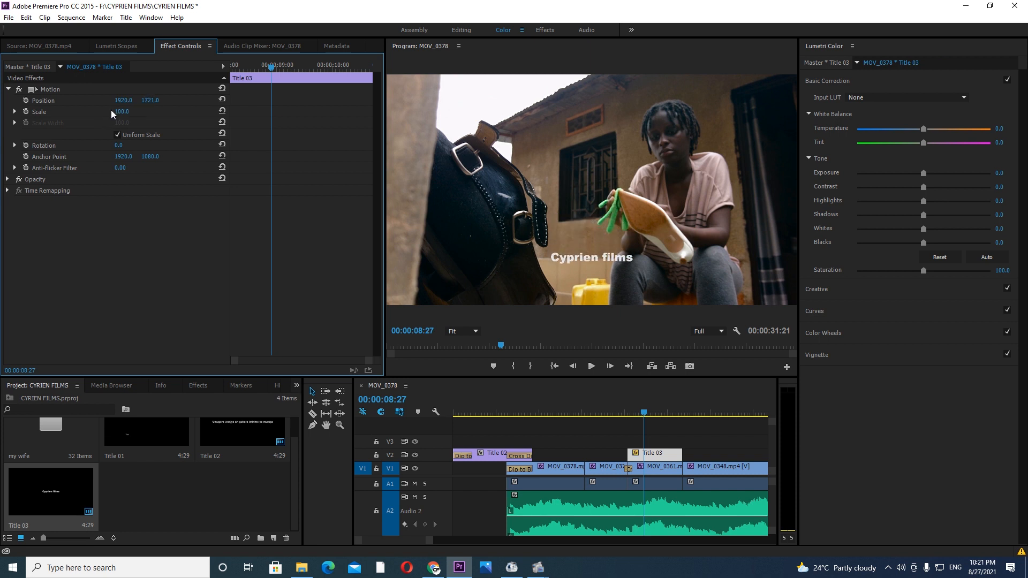
{"action": "left_click_drag", "start_coordinate": [123, 101], "coordinate": [240, 100]}
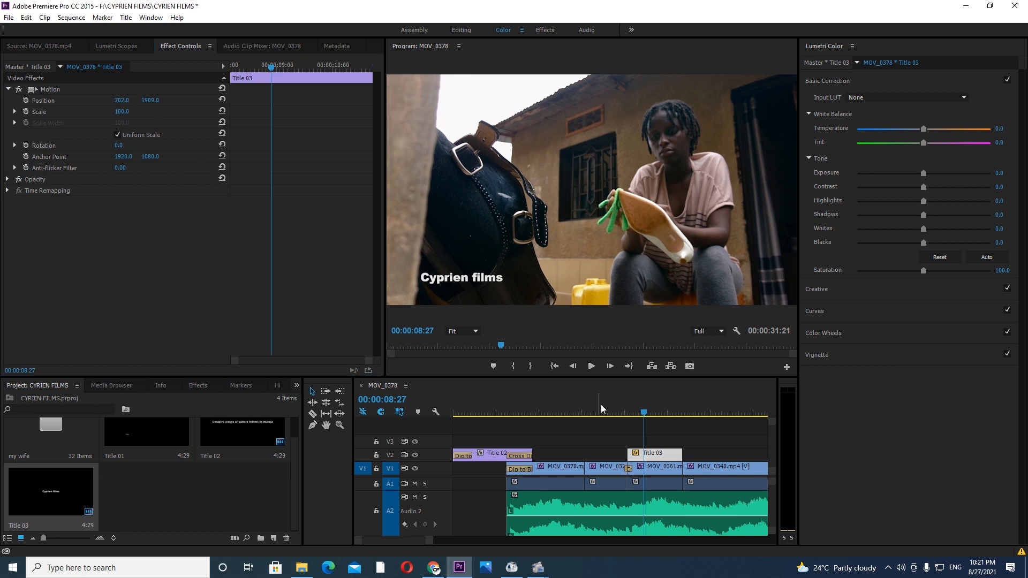
Step: Play the sequence across MOV_0361.mp4 to check how Title 03 appears and disappears
{"action": "left_click", "coordinate": [622, 413]}
{"action": "key", "text": "space"}
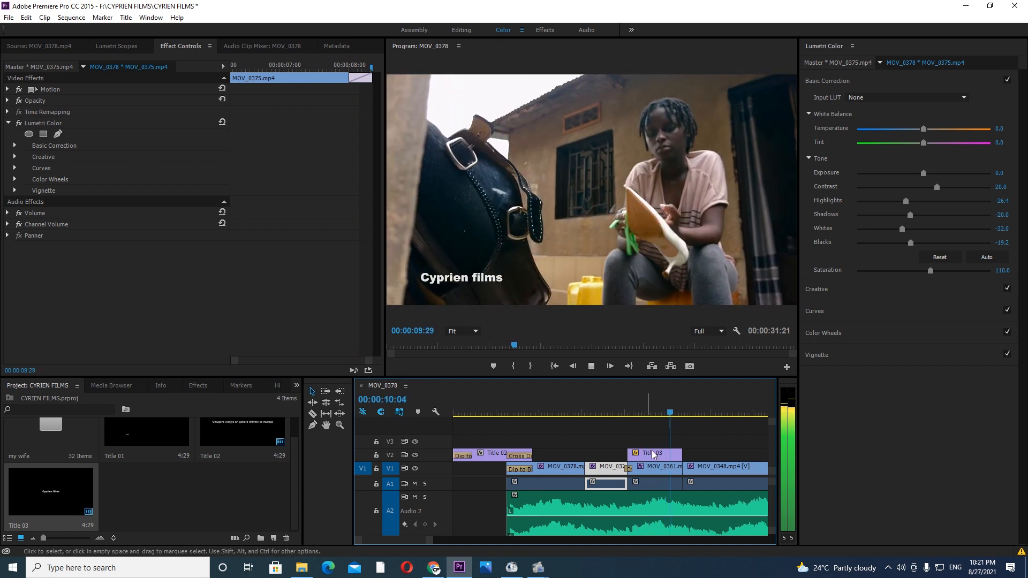
{"action": "left_click", "coordinate": [651, 457]}
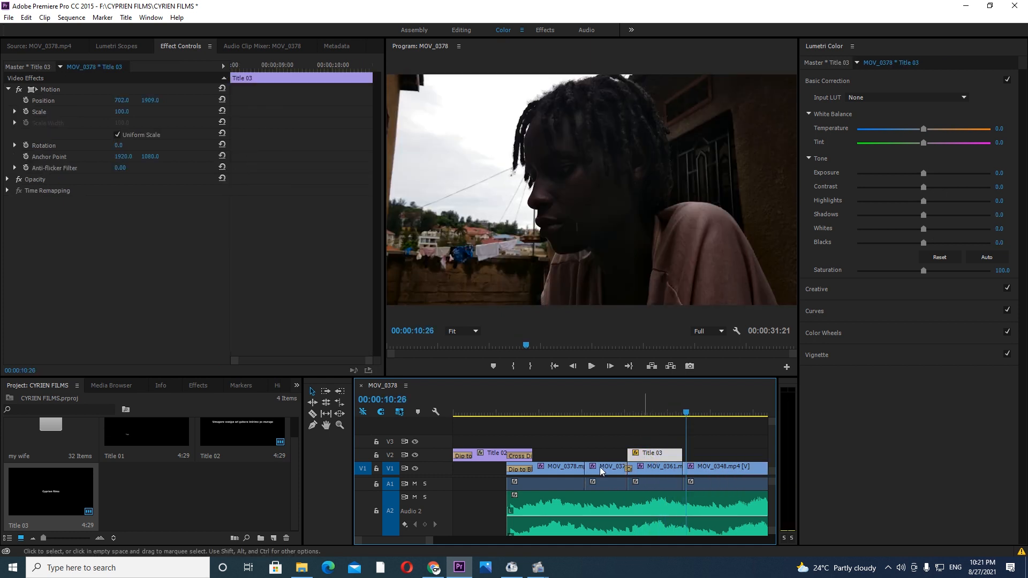
Step: Add a Cross Dissolve transition to both the start and the end of Title 03 on track V2
{"action": "left_click", "coordinate": [198, 386]}
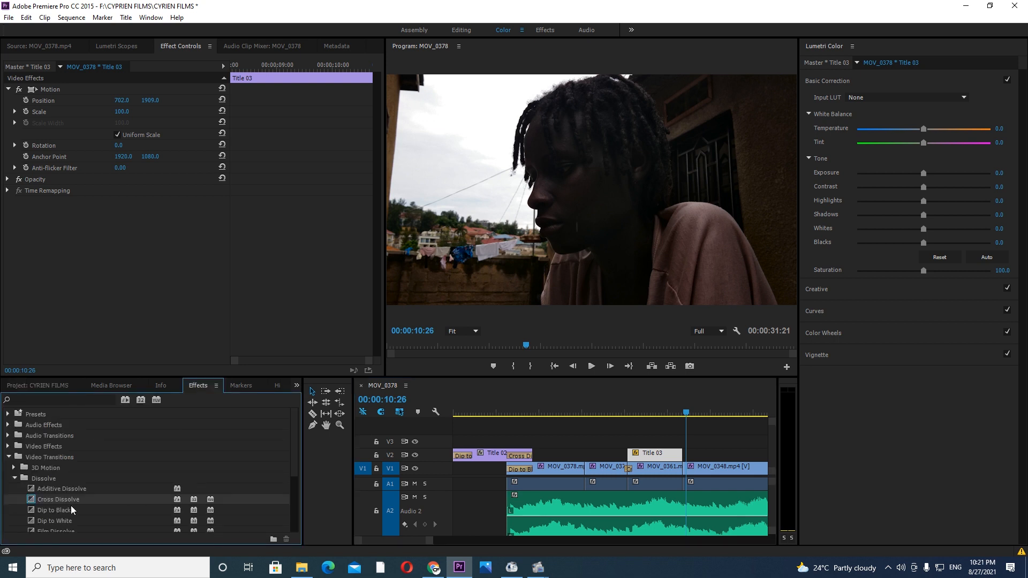
{"action": "left_click_drag", "start_coordinate": [65, 500], "coordinate": [523, 472]}
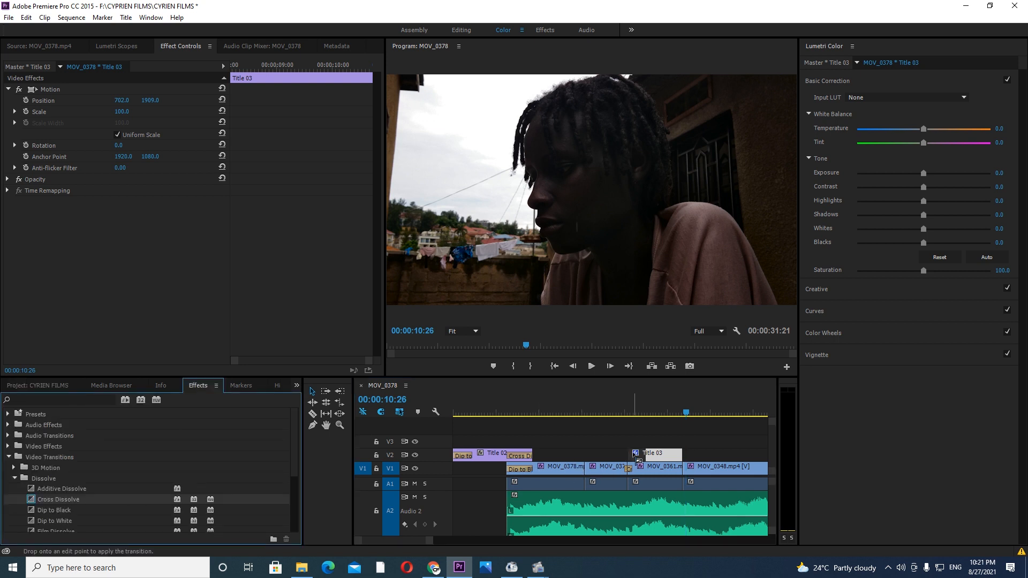
{"action": "left_click_drag", "start_coordinate": [634, 454], "coordinate": [638, 459]}
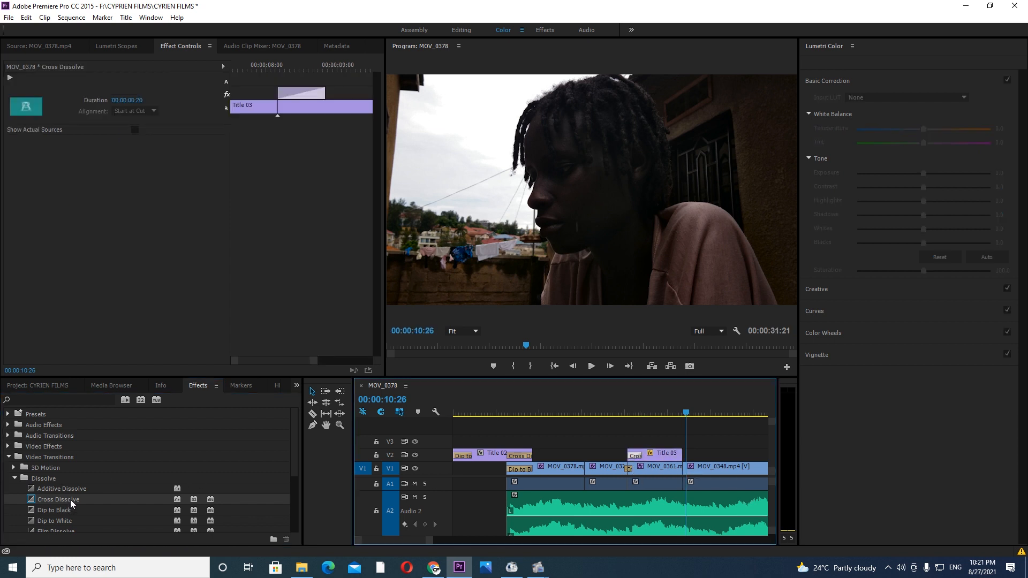
{"action": "left_click_drag", "start_coordinate": [71, 504], "coordinate": [677, 456]}
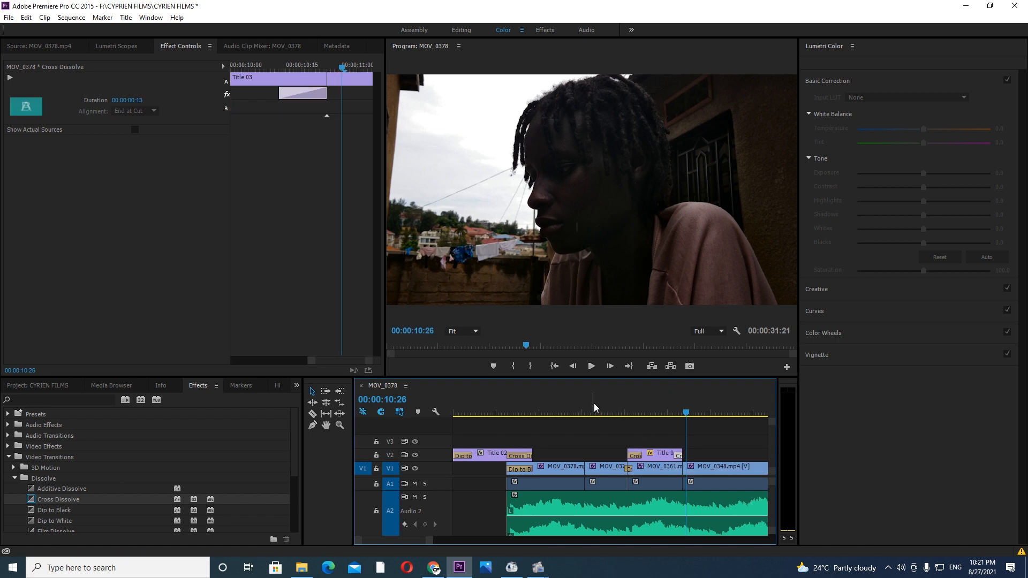
Step: Play the sequence from 00:00:06:22 to 00:00:22:05 to review Title 03's dissolves and the clips that follow
{"action": "left_click", "coordinate": [598, 403]}
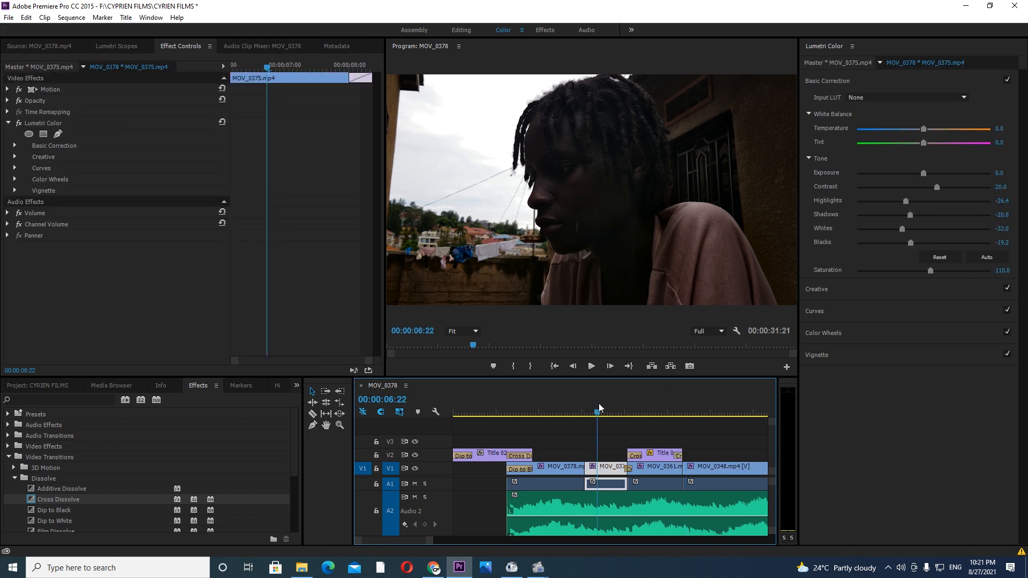
{"action": "key", "text": "space"}
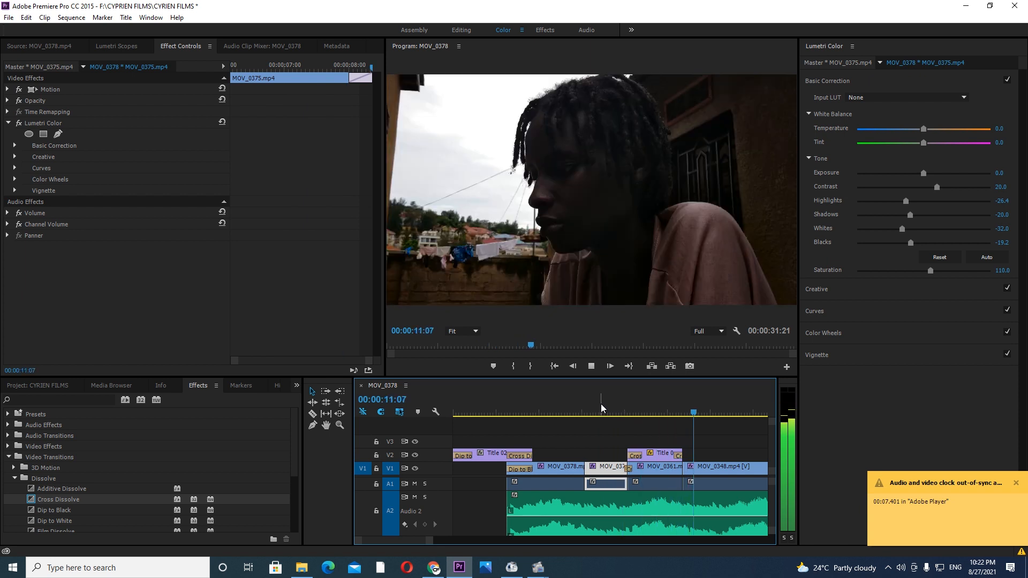
{"action": "key", "text": "equal"}
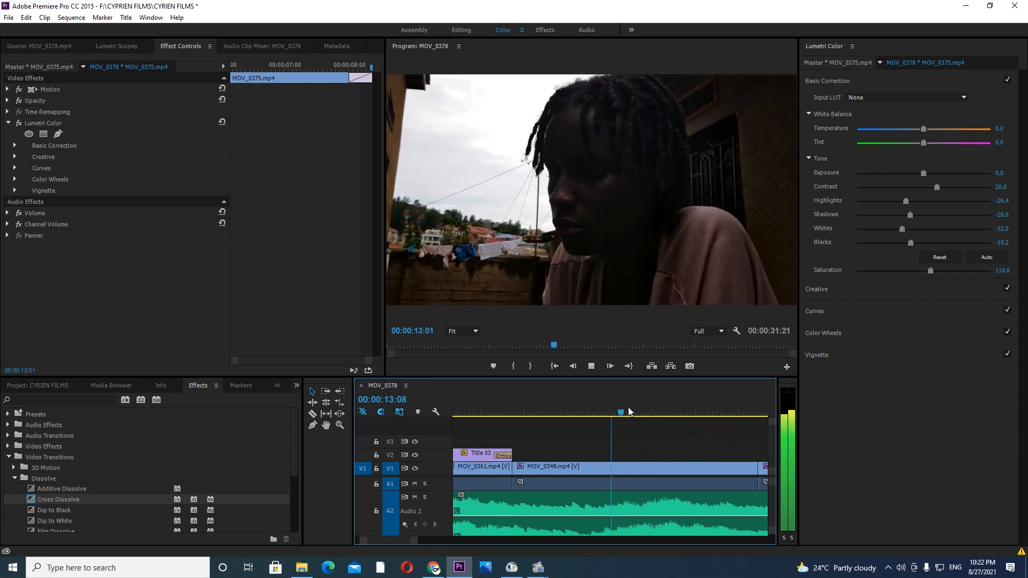
{"action": "key", "text": "minus"}
{"action": "key", "text": "minus"}
{"action": "key", "text": "minus"}
{"action": "key", "text": "minus"}
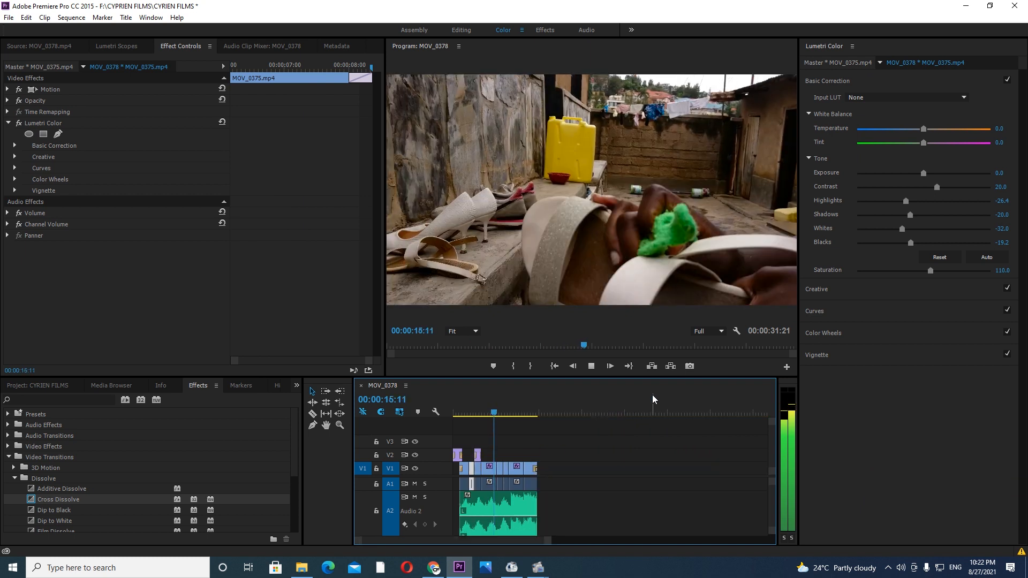
{"action": "key", "text": "equal"}
{"action": "key", "text": "equal"}
{"action": "key", "text": "minus"}
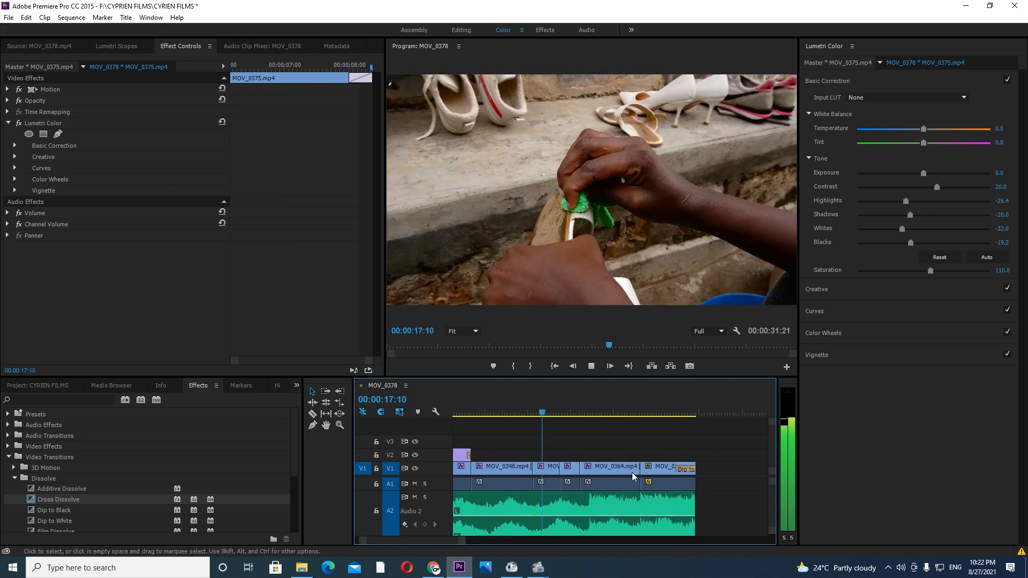
{"action": "key", "text": "minus"}
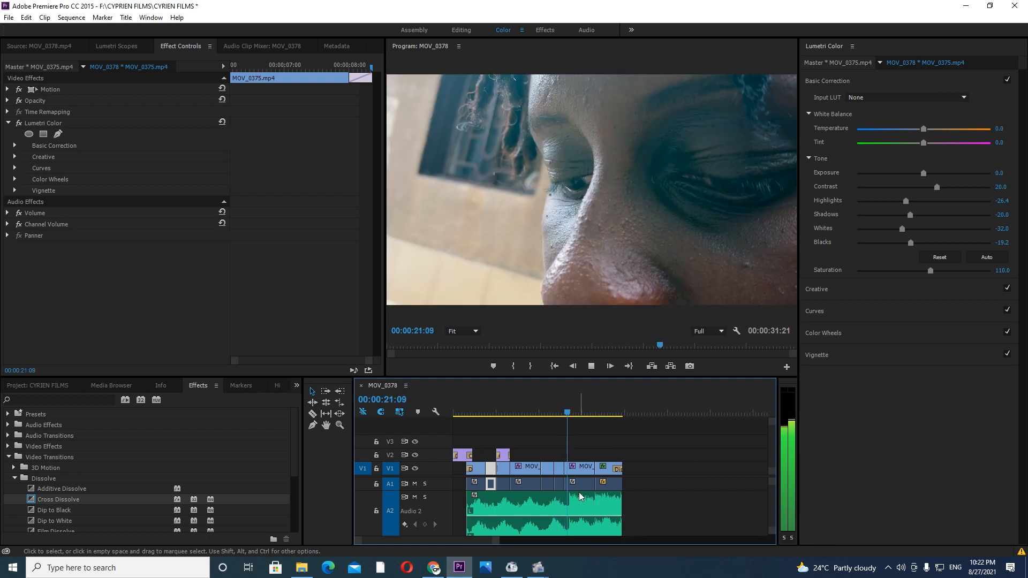
{"action": "key", "text": "space"}
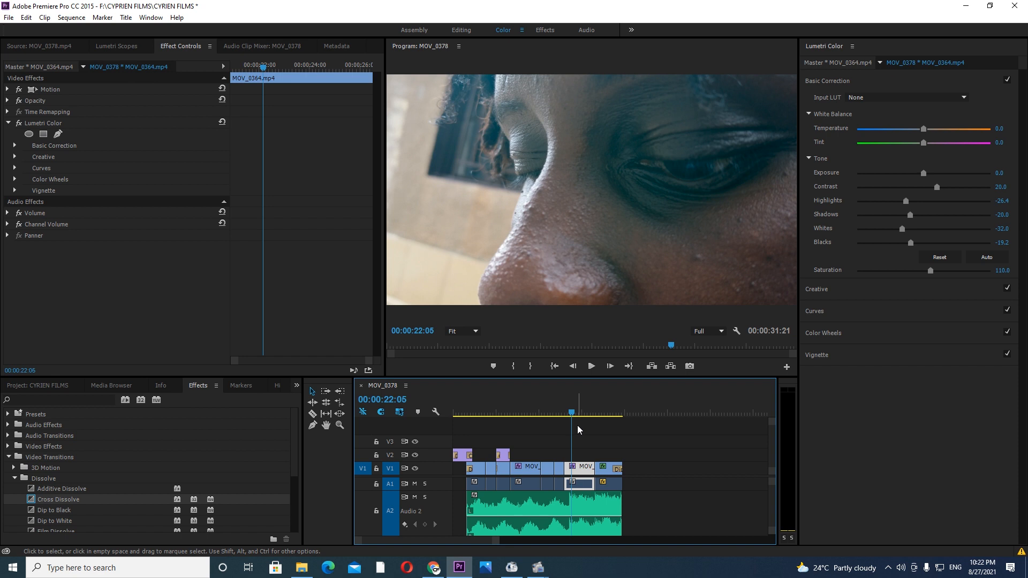
Step: Return the playhead to 00:00:12:03 over MOV_0348.mp4 and inspect the surrounding clips up close
{"action": "left_click_drag", "start_coordinate": [573, 409], "coordinate": [519, 427]}
{"action": "key", "text": "="}
{"action": "key", "text": "="}
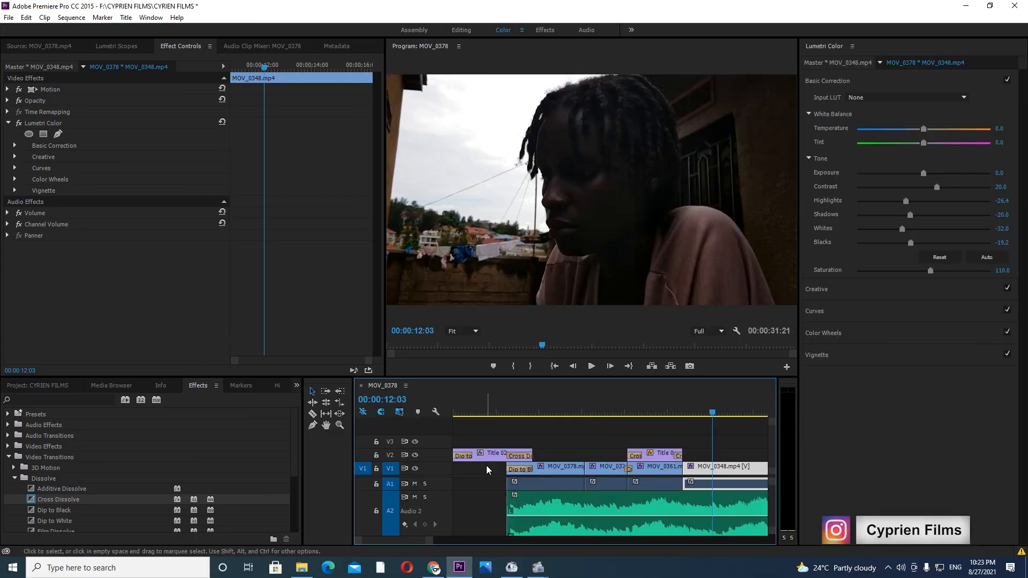
{"action": "scroll", "coordinate": [561, 498], "scroll_direction": "down", "scroll_amount": 3}
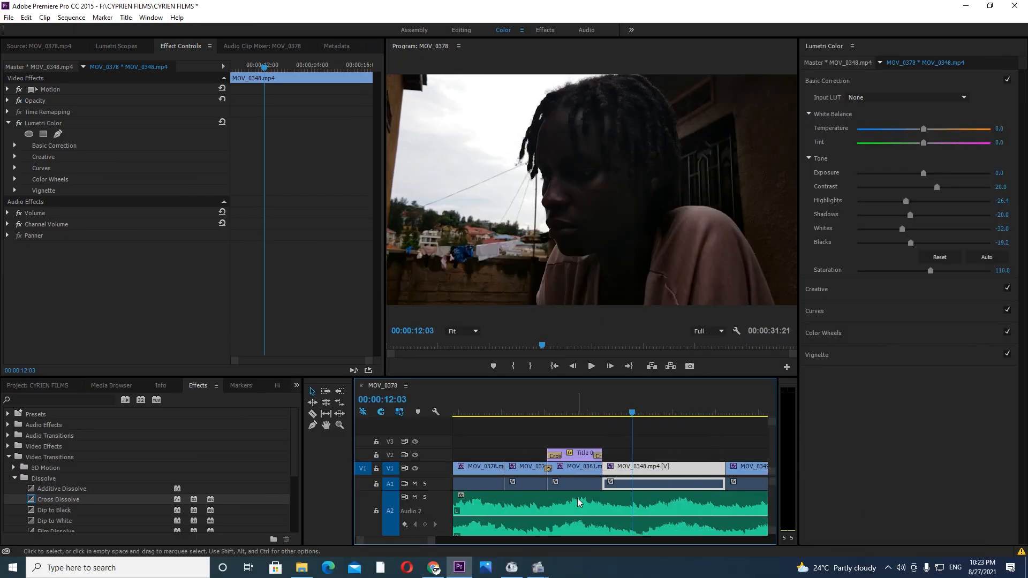
Step: Play the opening of the sequence up to 00:00:03:13 to hear how the background music starts under MOV_0378.mp4
{"action": "scroll", "coordinate": [577, 498], "scroll_direction": "down", "scroll_amount": 1}
{"action": "key", "text": "minus"}
{"action": "key", "text": "minus"}
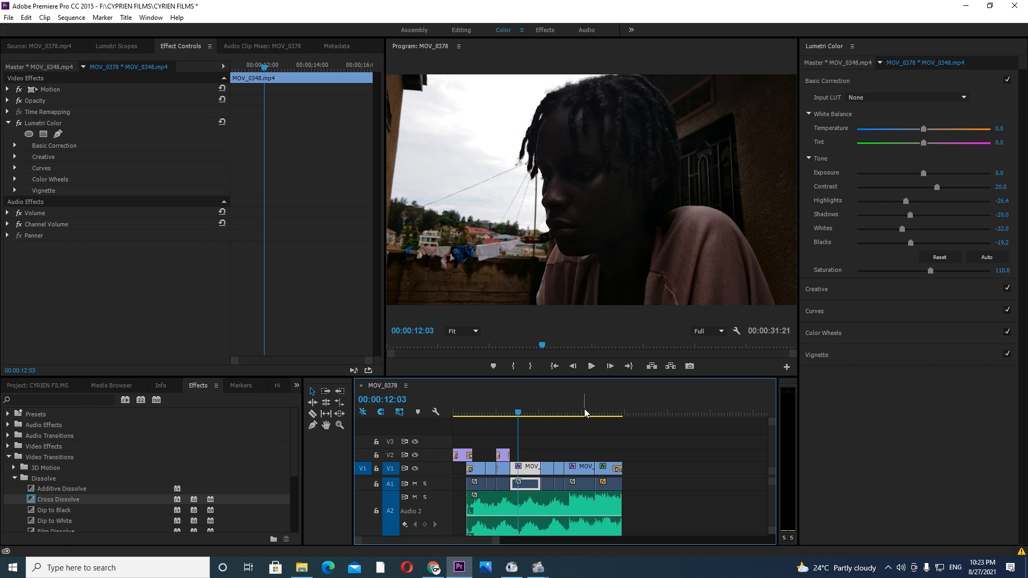
{"action": "key", "text": "equal"}
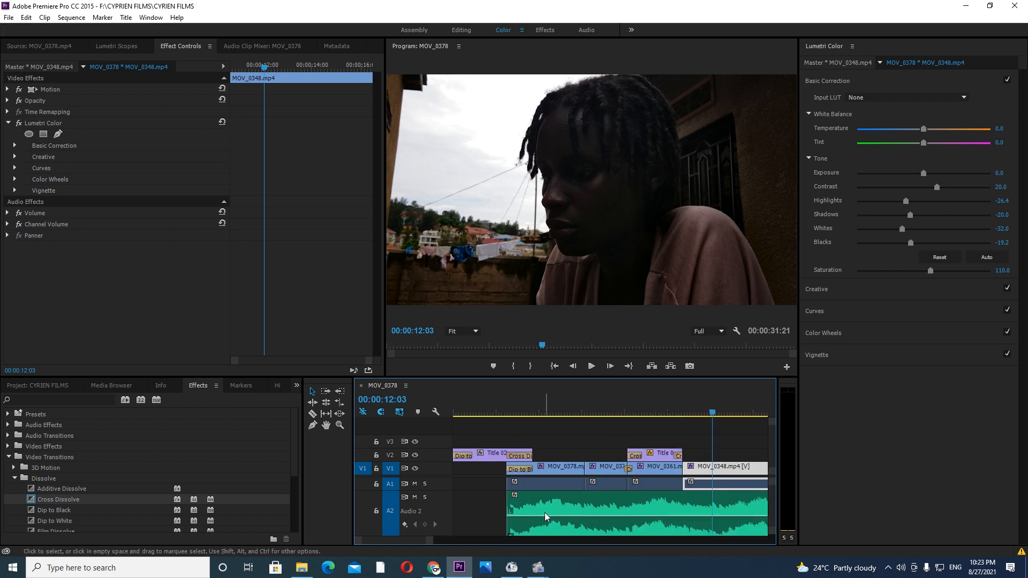
{"action": "key", "text": "p"}
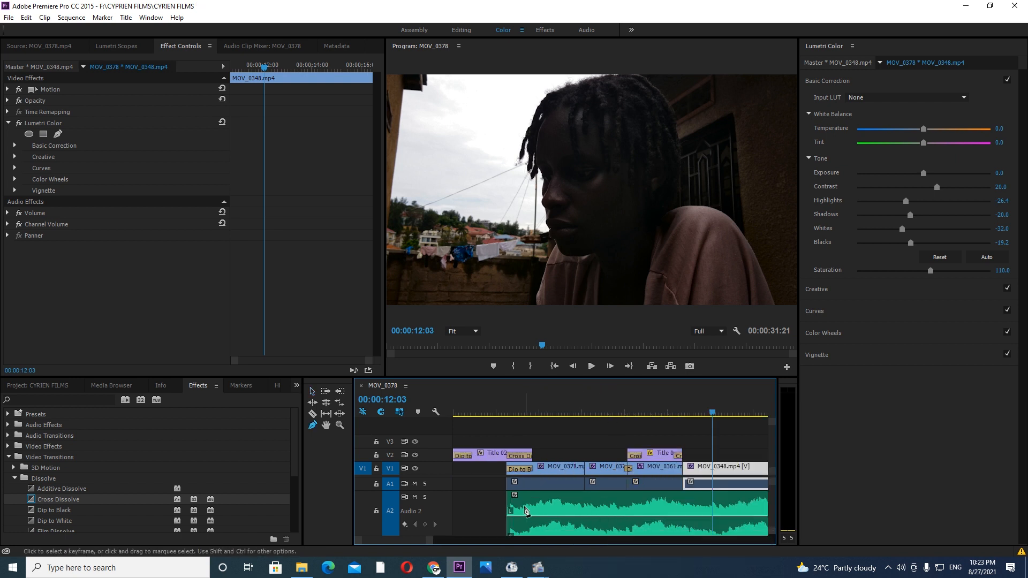
{"action": "left_click", "coordinate": [500, 410]}
{"action": "key", "text": "space"}
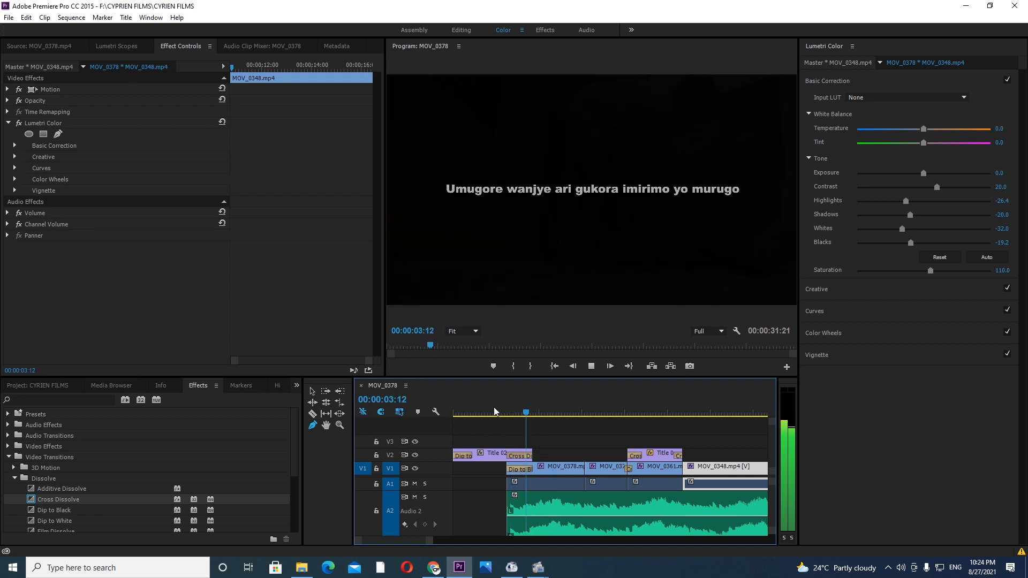
{"action": "key", "text": "space"}
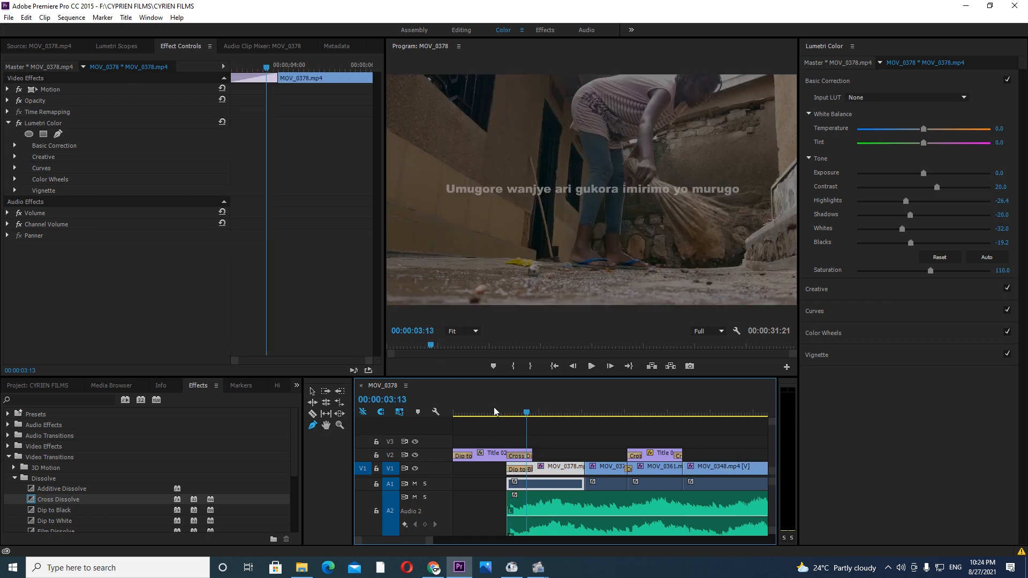
{"action": "left_click", "coordinate": [535, 517]}
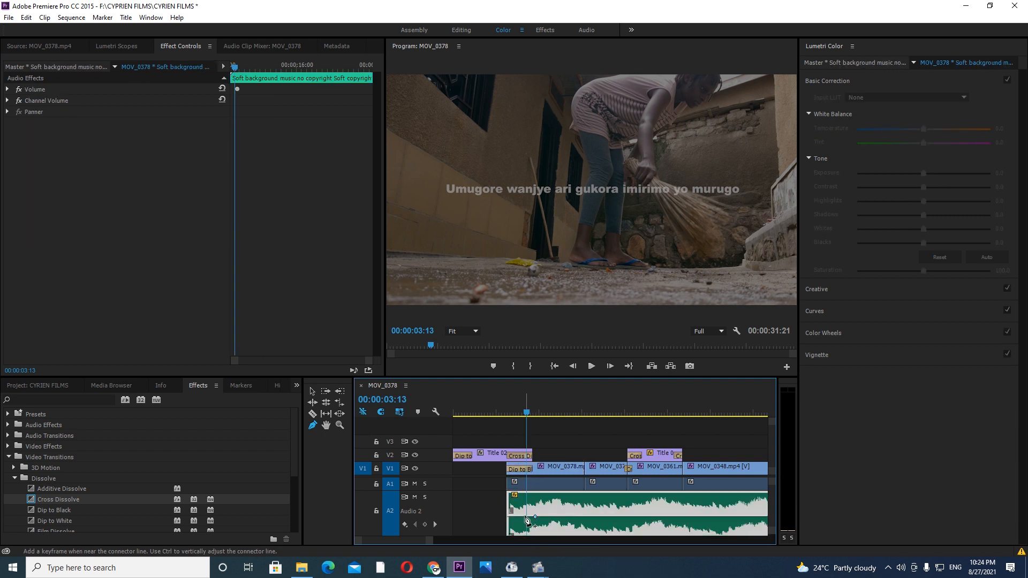
{"action": "key", "text": "ctrl+z"}
{"action": "key", "text": "ctrl+z"}
{"action": "key", "text": "ctrl+z"}
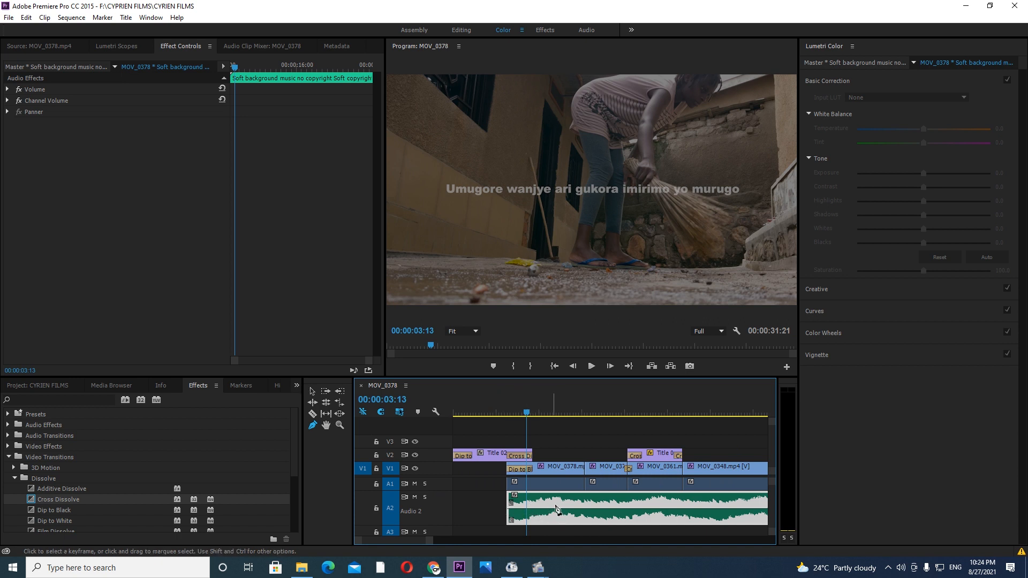
Step: Play the sequence from 00:00:02:13 to 00:00:05:18 to judge the background music's level
{"action": "left_click", "coordinate": [507, 409]}
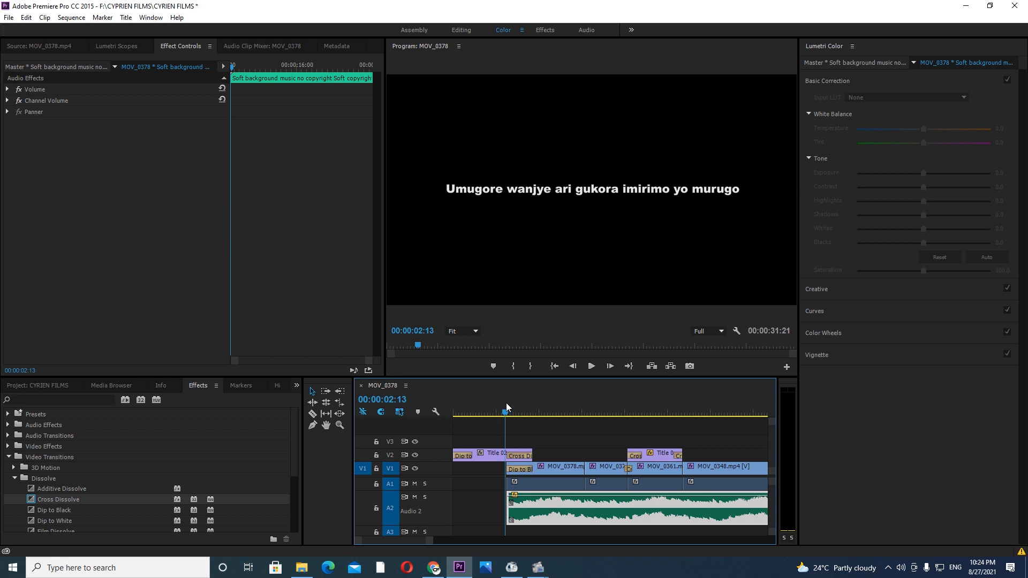
{"action": "key", "text": "space"}
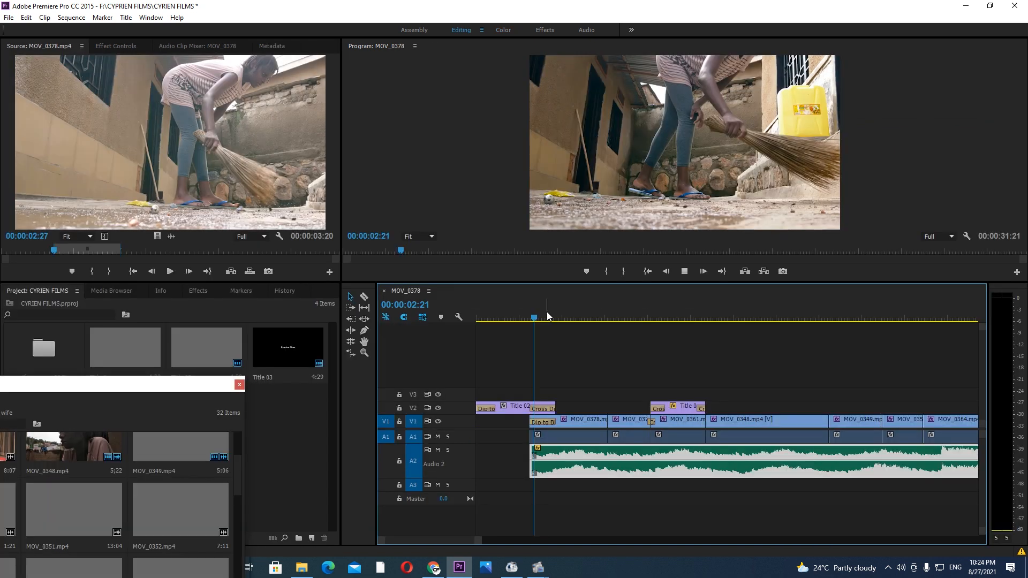
{"action": "key", "text": "space"}
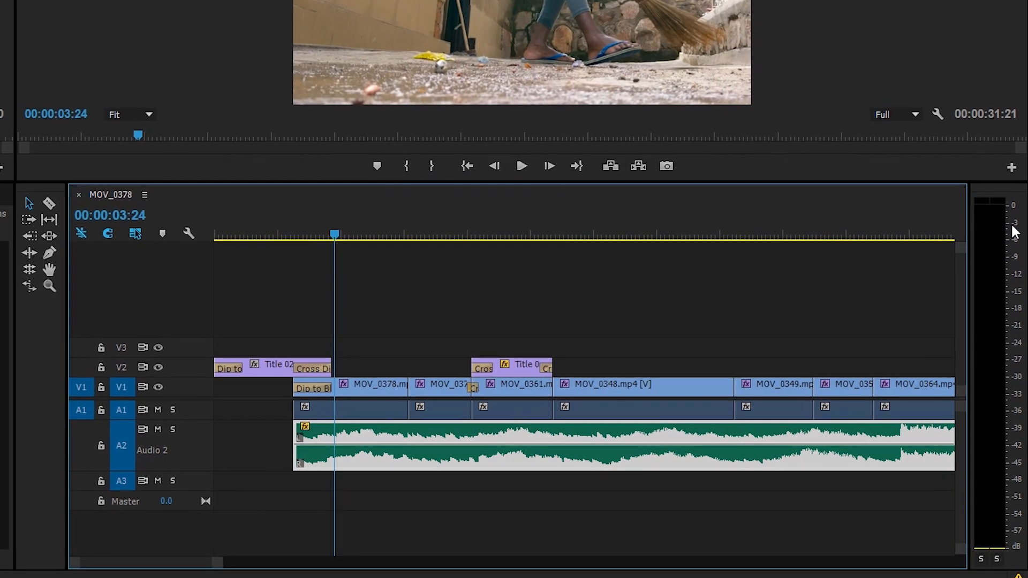
{"action": "key", "text": "space"}
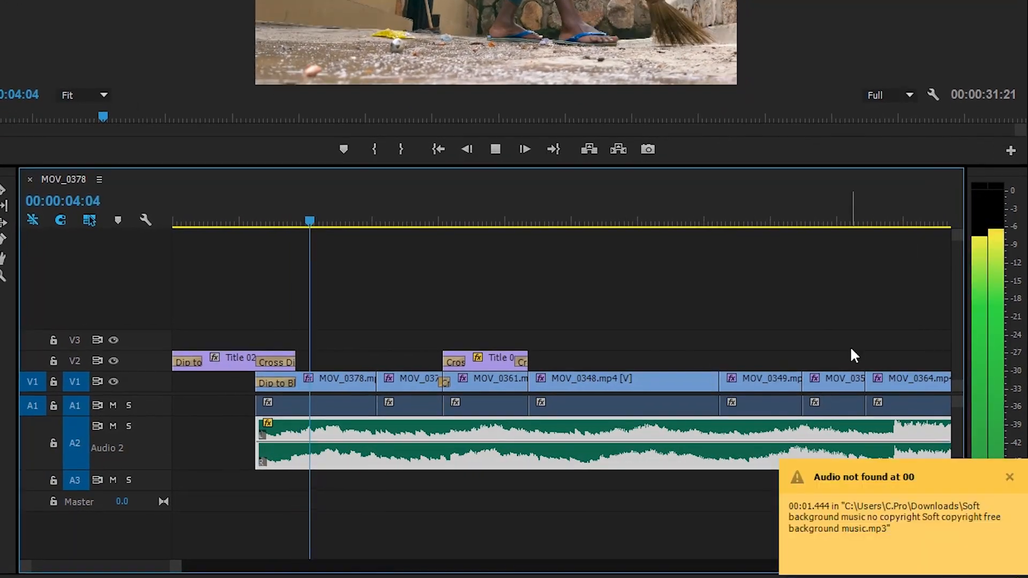
{"action": "key", "text": "space"}
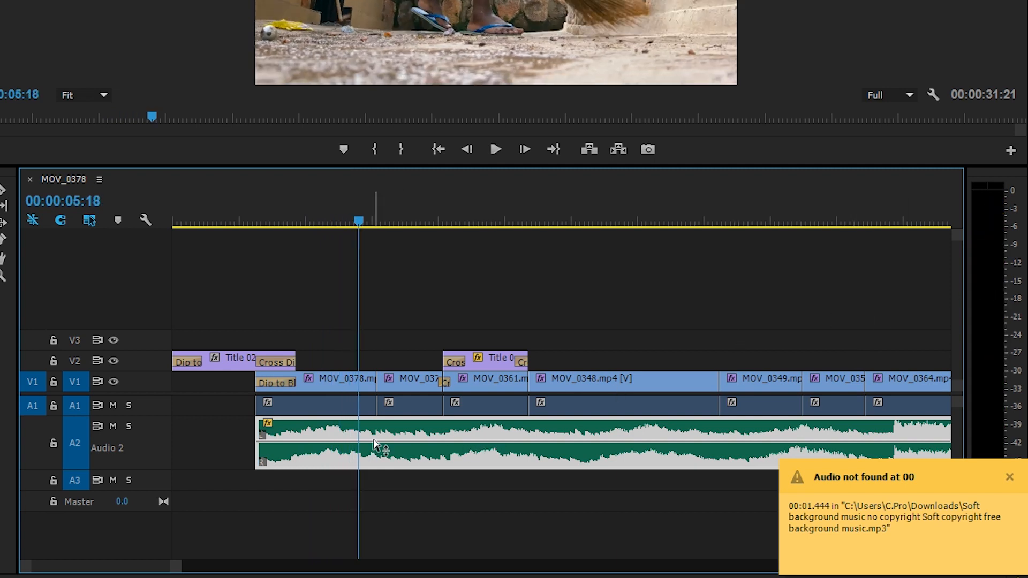
Step: Try a much higher volume on the background music clip on A2 and play on from 00:00:05:18 to hear it
{"action": "left_click_drag", "start_coordinate": [376, 446], "coordinate": [375, 422]}
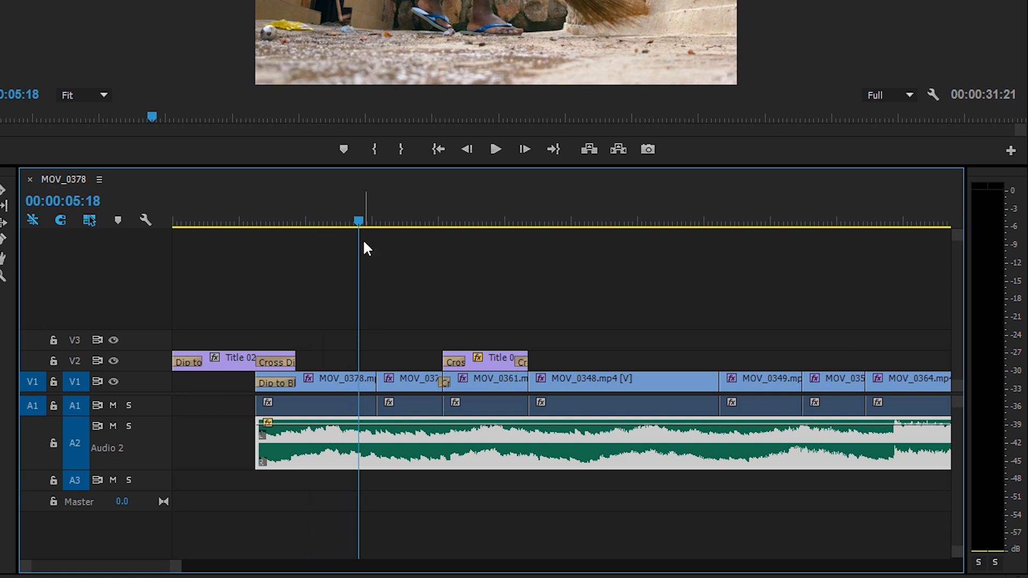
{"action": "key", "text": "space"}
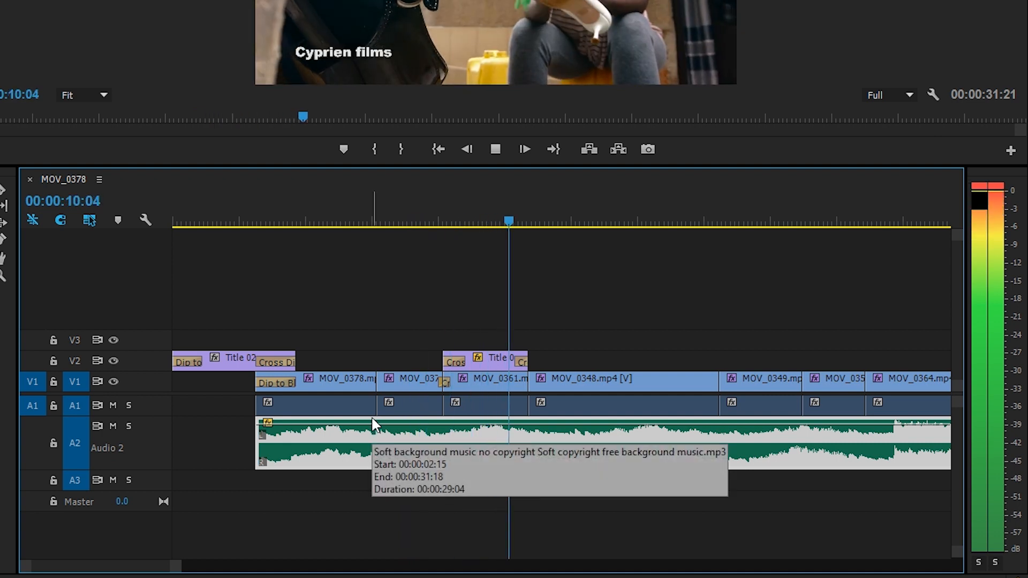
{"action": "key", "text": "space"}
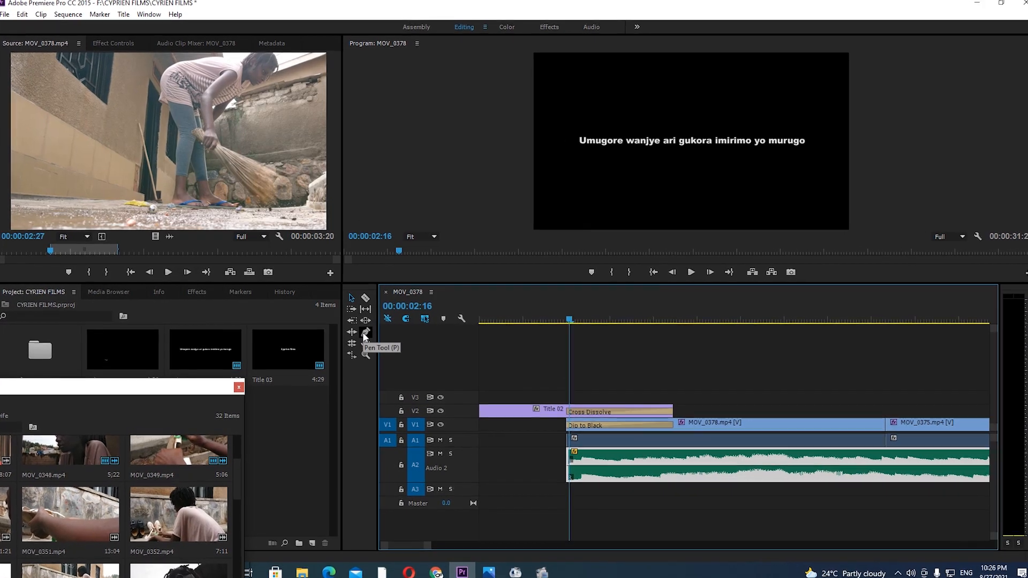
Step: Fade in the background music on A2 with Pen tool volume keyframes, starting at -oo dB at 00:00:02:15, and preview it
{"action": "left_click", "coordinate": [365, 333]}
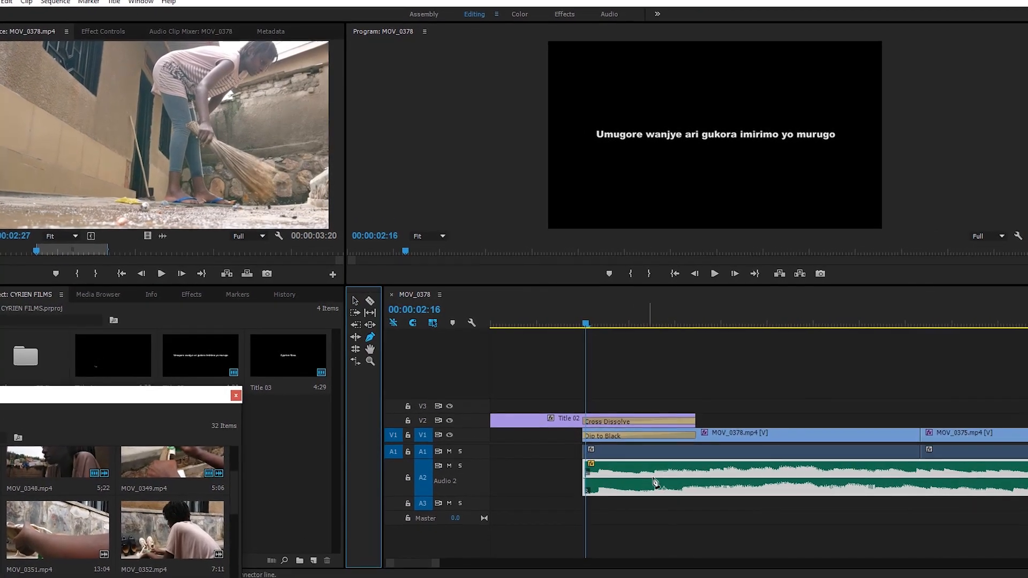
{"action": "left_click", "coordinate": [686, 479]}
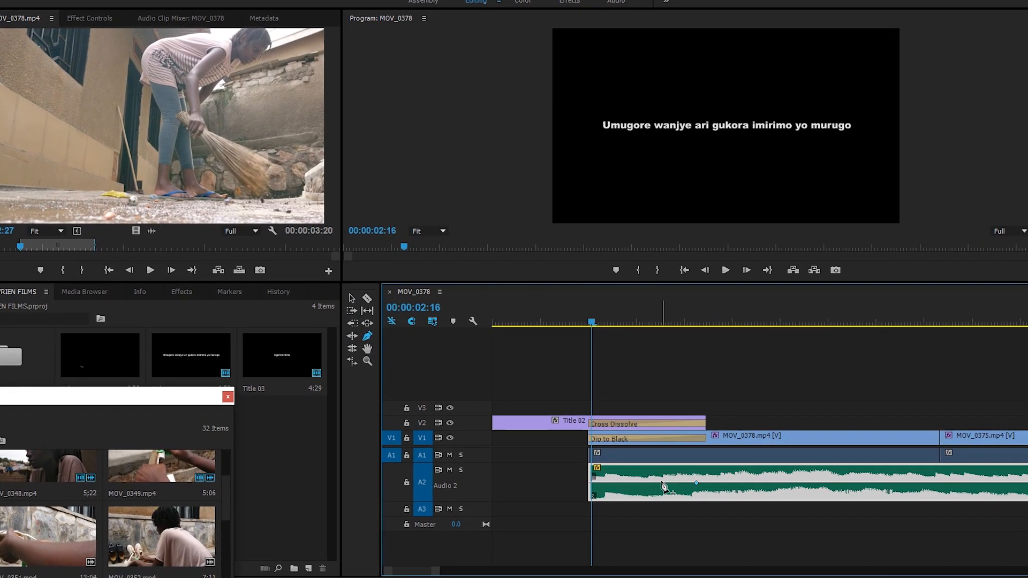
{"action": "left_click_drag", "start_coordinate": [662, 484], "coordinate": [593, 500]}
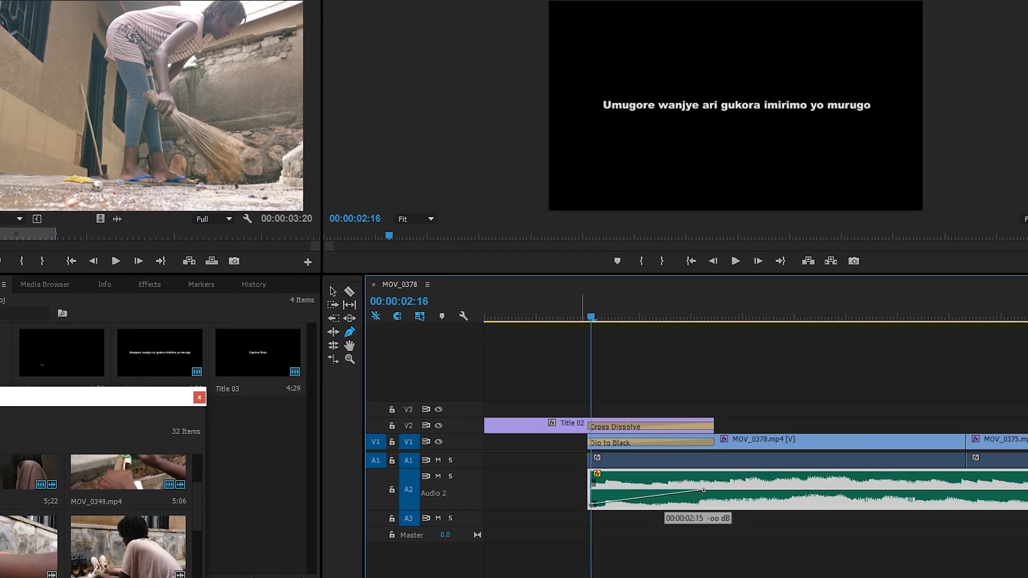
{"action": "left_click", "coordinate": [590, 318]}
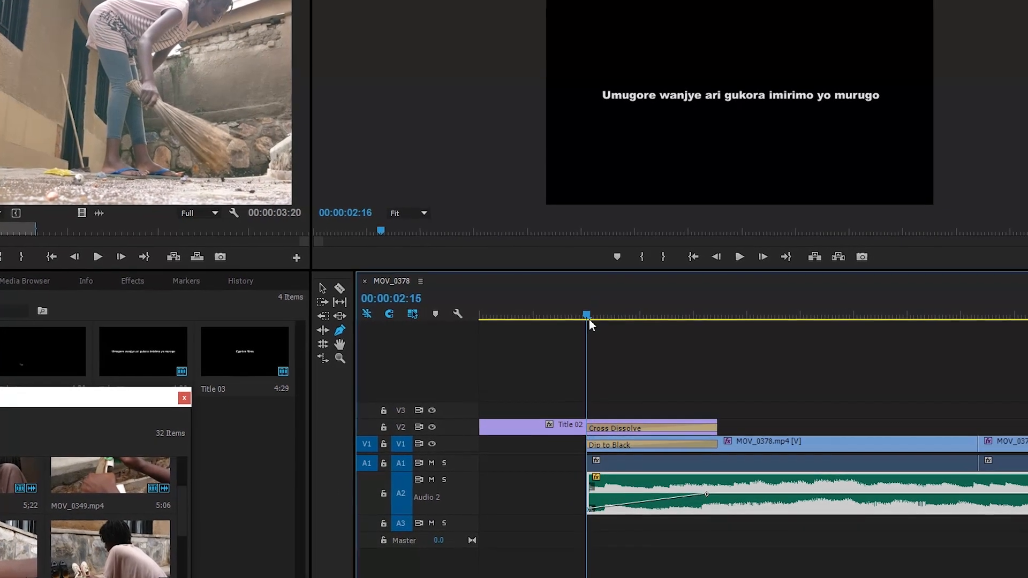
{"action": "key", "text": "space"}
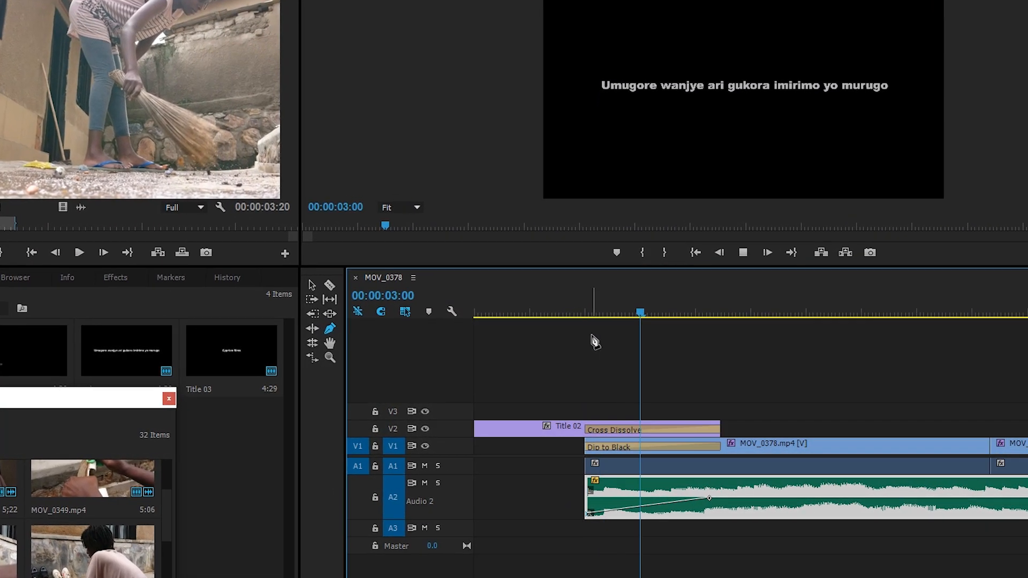
{"action": "key", "text": "space"}
Step: Lengthen the background music's fade-in by moving its end keyframe later, to a point under MOV_0348.mp4
{"action": "left_click_drag", "start_coordinate": [713, 503], "coordinate": [726, 501]}
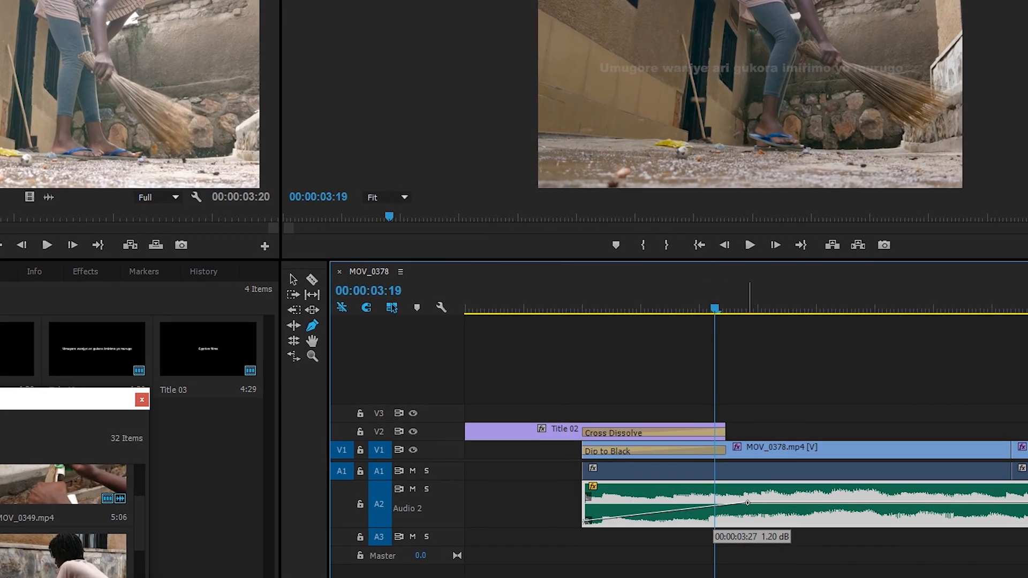
{"action": "left_click_drag", "start_coordinate": [748, 502], "coordinate": [794, 503]}
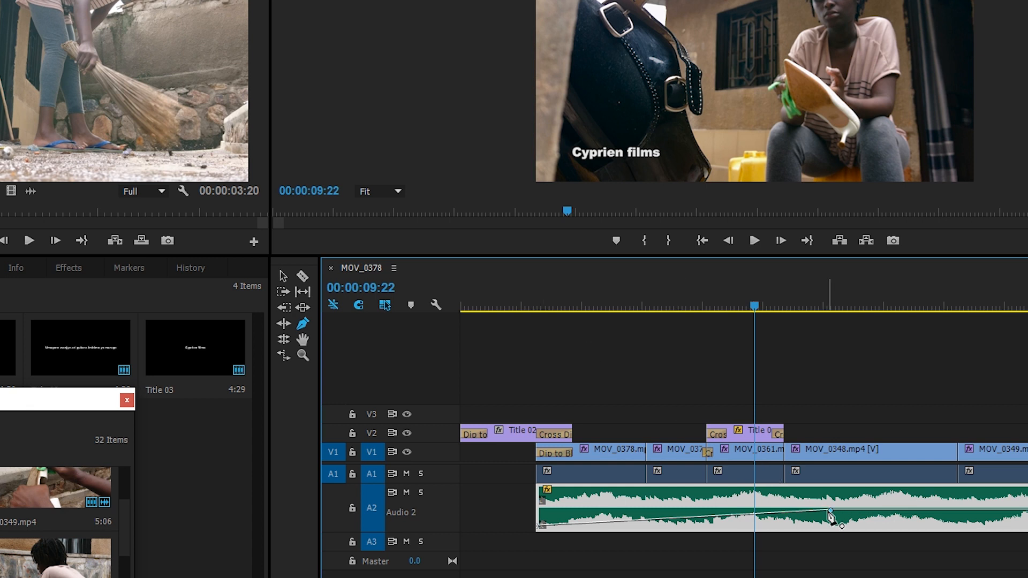
{"action": "mouse_move", "coordinate": [830, 512]}
{"action": "left_click_drag", "start_coordinate": [831, 515], "coordinate": [831, 520]}
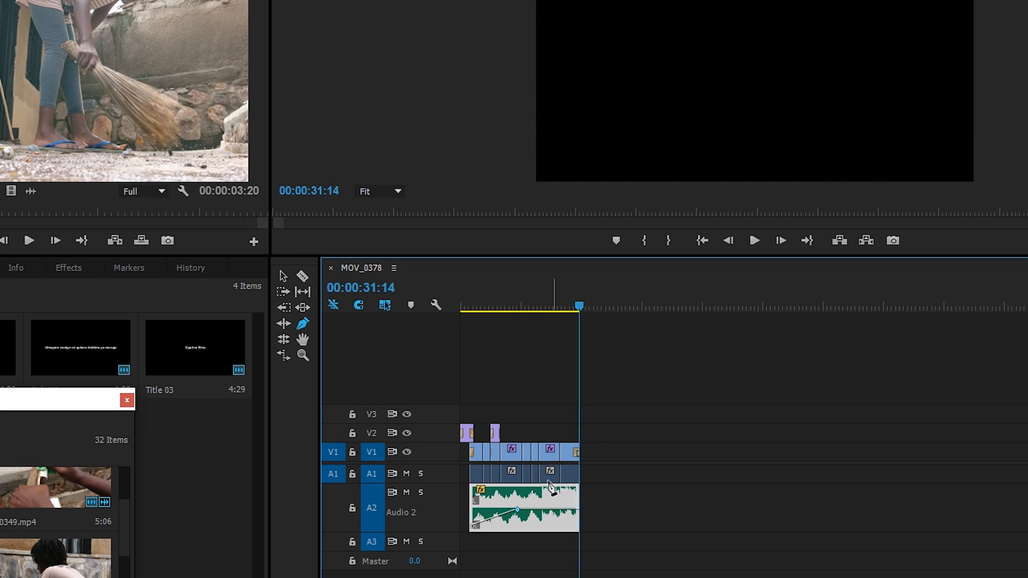
Step: Fade out the background music at the end of A2 with volume keyframes under MOV_0372.mp4, and adjust the fade's position
{"action": "key", "text": "equal"}
{"action": "key", "text": "equal"}
{"action": "key", "text": "equal"}
{"action": "scroll", "coordinate": [746, 518], "scroll_direction": "down", "scroll_amount": 4}
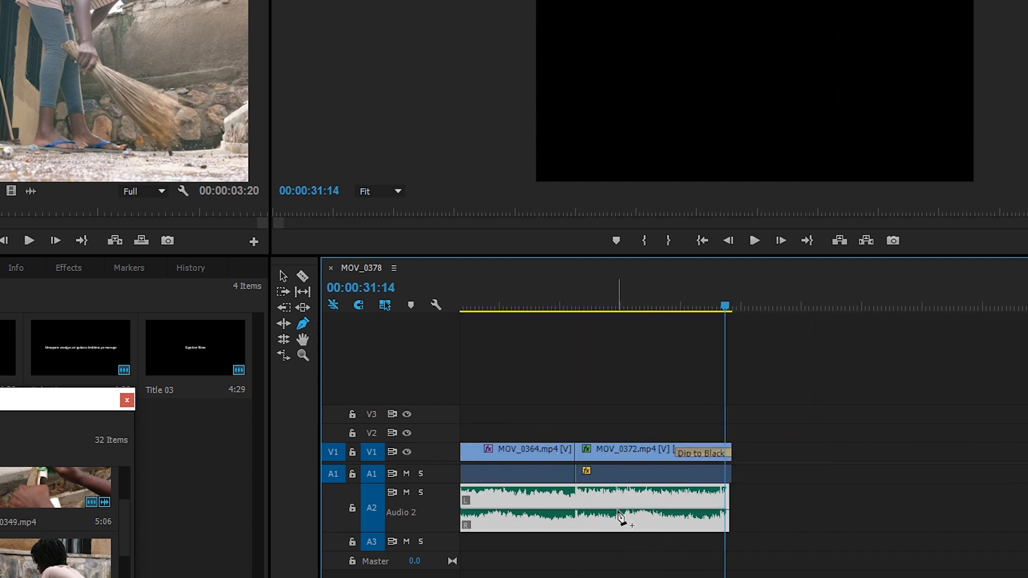
{"action": "left_click", "coordinate": [594, 510]}
{"action": "left_click_drag", "start_coordinate": [634, 511], "coordinate": [734, 528]}
{"action": "scroll", "coordinate": [683, 552], "scroll_direction": "up", "scroll_amount": 2}
{"action": "left_click_drag", "start_coordinate": [660, 512], "coordinate": [612, 512]}
{"action": "scroll", "coordinate": [614, 514], "scroll_direction": "up", "scroll_amount": 4}
{"action": "left_click_drag", "start_coordinate": [734, 512], "coordinate": [748, 519]}
{"action": "left_click_drag", "start_coordinate": [703, 509], "coordinate": [659, 509]}
Step: Play the end of the sequence to check the music fade-out, and run back to 00:00:00:00
{"action": "left_click", "coordinate": [628, 303]}
{"action": "key", "text": "space"}
{"action": "key", "text": "j"}
{"action": "key", "text": "j"}
{"action": "key", "text": "j"}
{"action": "key", "text": "j"}
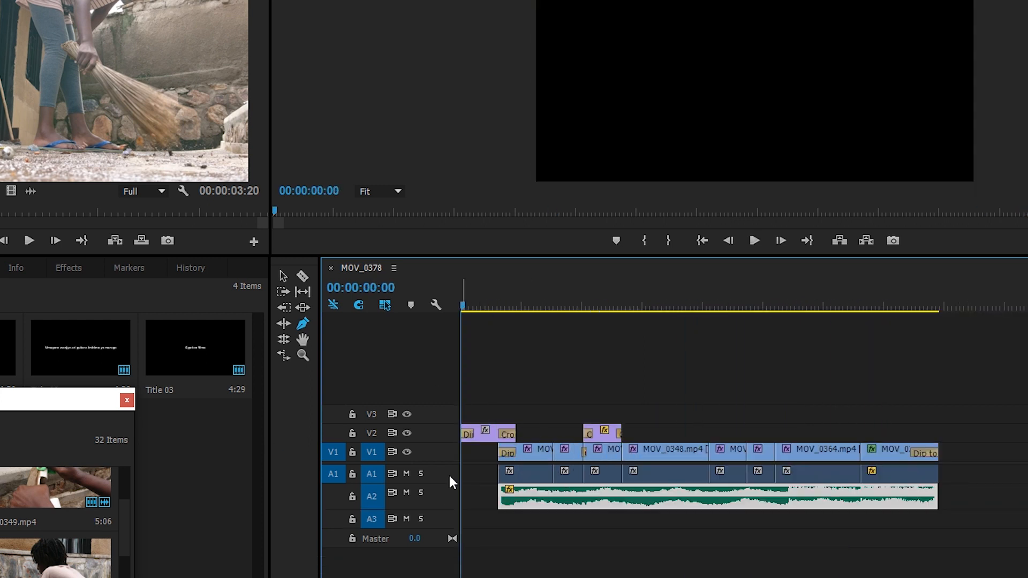
Step: Enlarge audio track A1 and play the start of MOV_0378.mp4 to hear its original sound
{"action": "left_click", "coordinate": [531, 306]}
{"action": "key", "text": "v"}
{"action": "left_click_drag", "start_coordinate": [603, 482], "coordinate": [591, 516]}
{"action": "left_click", "coordinate": [530, 306]}
{"action": "key", "text": "space"}
{"action": "left_click", "coordinate": [531, 305]}
{"action": "key", "text": "space"}
{"action": "key", "text": "space"}
Step: Fade MOV_0378.mp4's audio on A1 in and out with Pen tool volume keyframes at both clip ends, and preview it
{"action": "key", "text": "p"}
{"action": "scroll", "coordinate": [519, 375], "scroll_direction": "up", "scroll_amount": 4}
{"action": "left_click", "coordinate": [634, 474]}
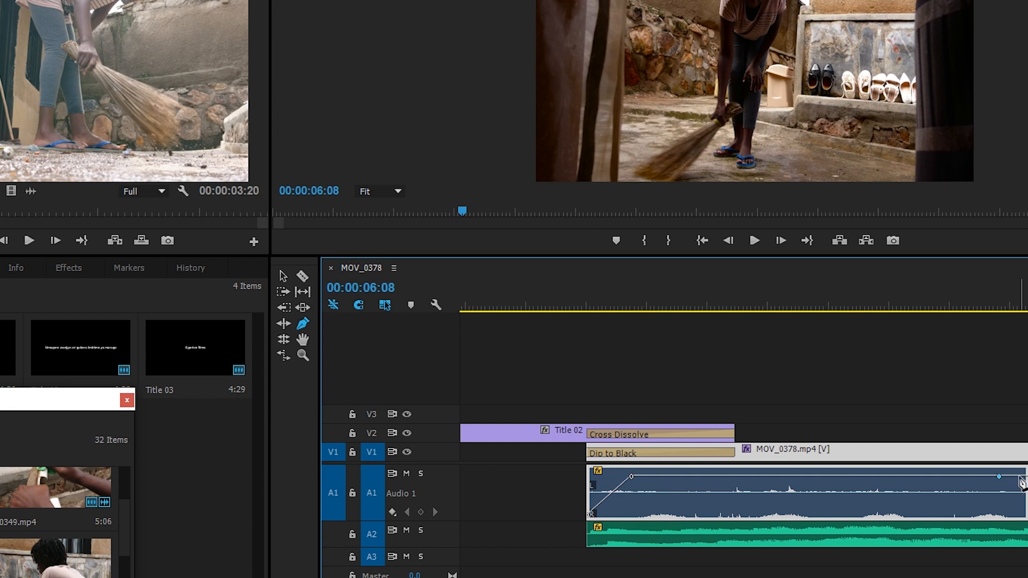
{"action": "left_click_drag", "start_coordinate": [1021, 484], "coordinate": [1023, 516]}
{"action": "left_click", "coordinate": [577, 298]}
{"action": "key", "text": "space"}
{"action": "key", "text": "space"}
Step: Raise the volume of the A1 audio clips that follow MOV_0378.mp4, previewing between adjustments
{"action": "key", "text": "v"}
{"action": "scroll", "coordinate": [736, 396], "scroll_direction": "down", "scroll_amount": 4}
{"action": "left_click_drag", "start_coordinate": [746, 492], "coordinate": [747, 477]}
{"action": "left_click", "coordinate": [587, 304]}
{"action": "key", "text": "space"}
{"action": "key", "text": "space"}
{"action": "left_click_drag", "start_coordinate": [803, 492], "coordinate": [803, 478]}
{"action": "left_click", "coordinate": [701, 303]}
{"action": "left_click_drag", "start_coordinate": [861, 492], "coordinate": [811, 479]}
{"action": "left_click", "coordinate": [808, 303]}
{"action": "left_click_drag", "start_coordinate": [878, 493], "coordinate": [879, 482]}
Step: Play the sequence from its start to 00:00:10:23 to check the audio mix, and return the playhead to 00:00:03:14
{"action": "key", "text": "Home"}
{"action": "key", "text": "space"}
{"action": "key", "text": "space"}
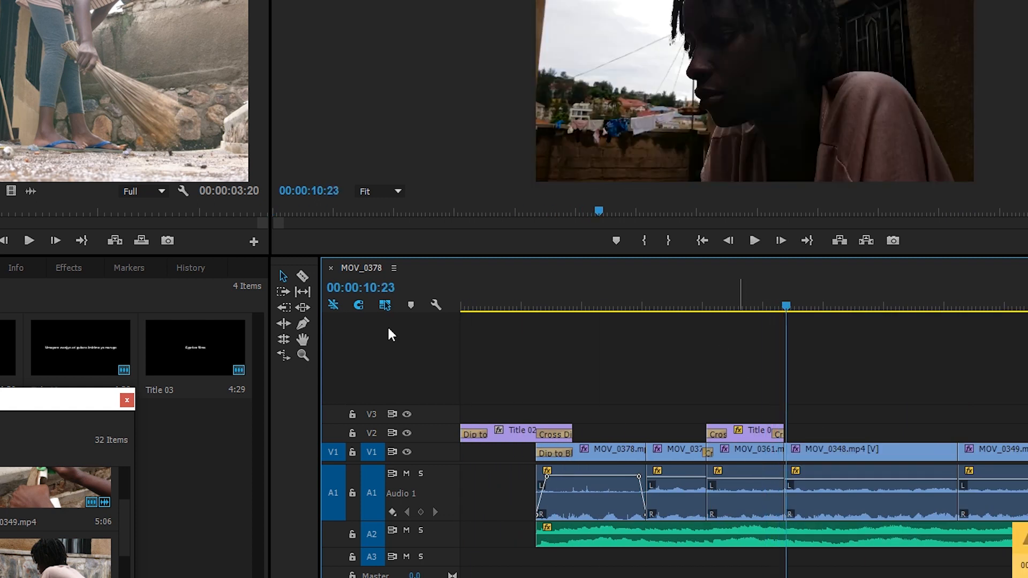
{"action": "left_click_drag", "start_coordinate": [785, 304], "coordinate": [565, 305]}
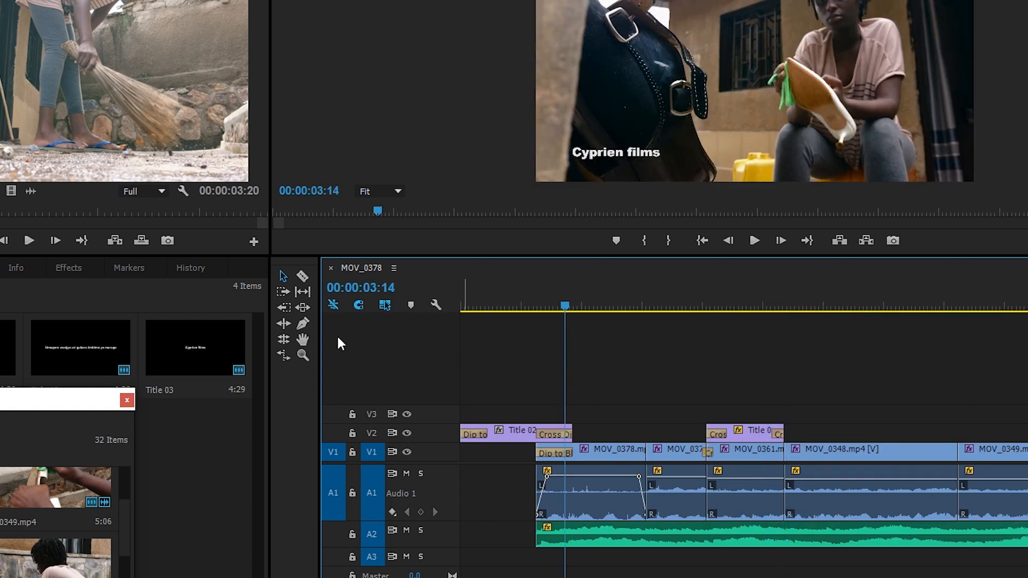
{"action": "left_click", "coordinate": [303, 325]}
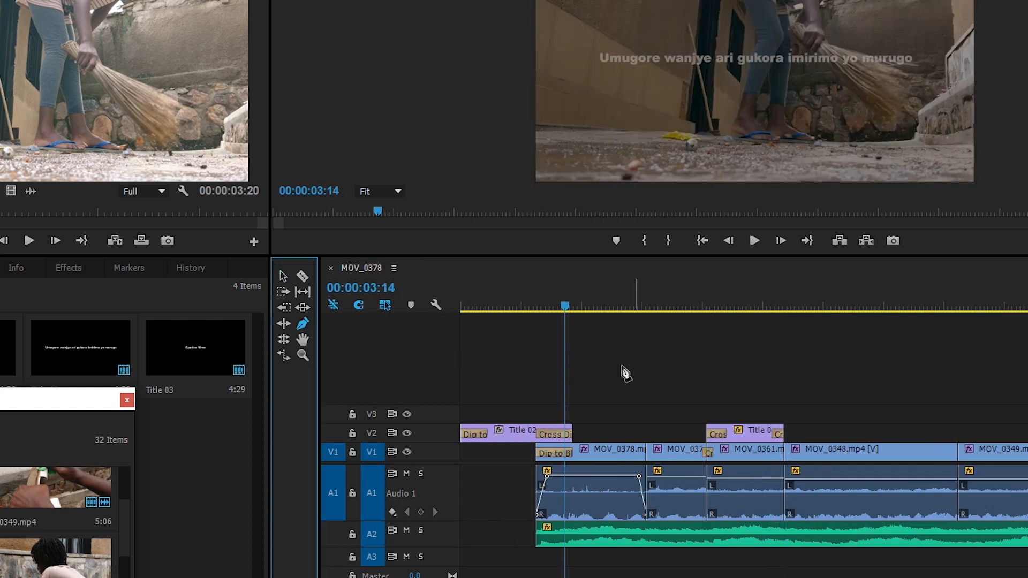
{"action": "key", "text": "="}
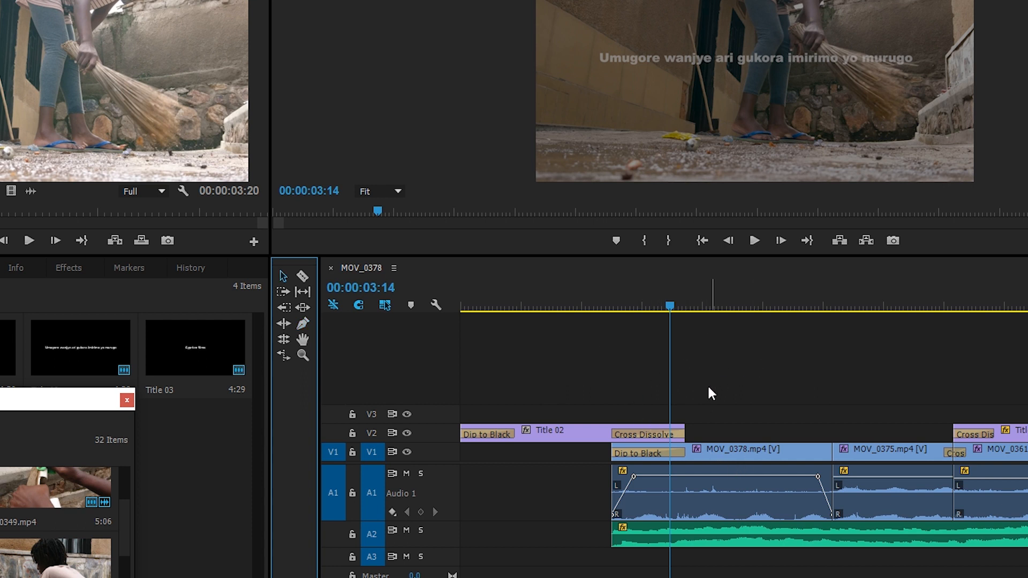
{"action": "left_click", "coordinate": [303, 324]}
{"action": "left_click", "coordinate": [281, 274]}
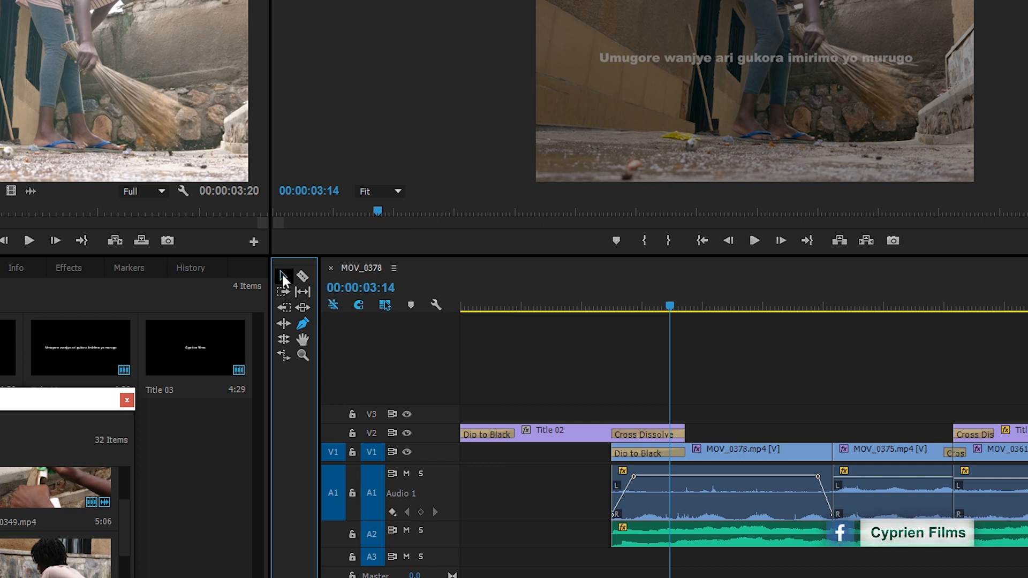
{"action": "mouse_move", "coordinate": [756, 367]}
{"action": "left_mouse_down"}
{"action": "mouse_move", "coordinate": [793, 390]}
{"action": "mouse_move", "coordinate": [755, 420]}
{"action": "mouse_move", "coordinate": [722, 418]}
{"action": "mouse_move", "coordinate": [846, 393]}
{"action": "mouse_move", "coordinate": [889, 473]}
{"action": "left_mouse_up"}
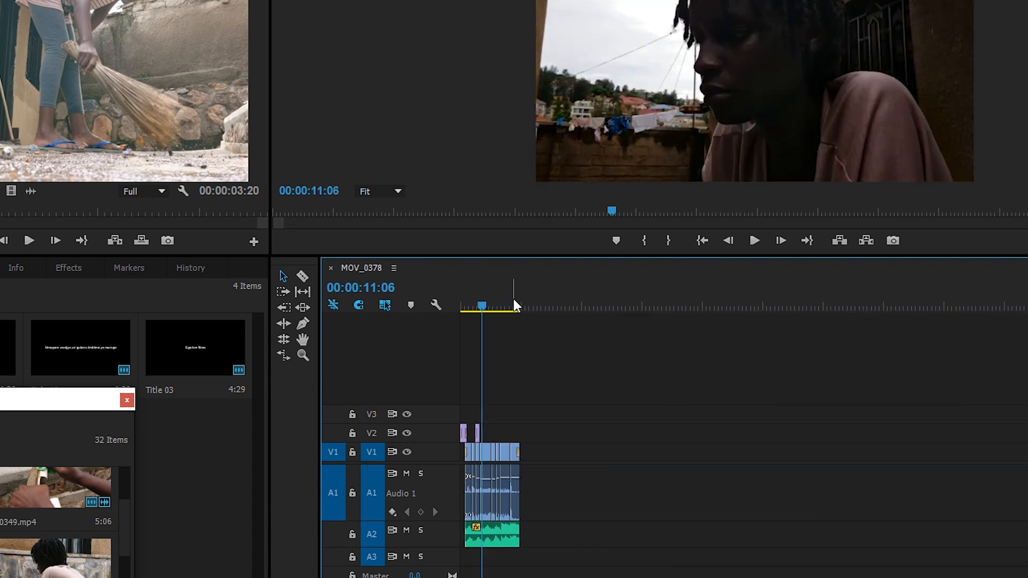
Step: Move the playhead to 00:00:24:11, open the media export settings for the MOV_0378 sequence and choose the H.264 format
{"action": "mouse_move", "coordinate": [513, 299]}
{"action": "left_mouse_down"}
{"action": "mouse_move", "coordinate": [527, 300]}
{"action": "mouse_move", "coordinate": [506, 305]}
{"action": "left_mouse_up"}
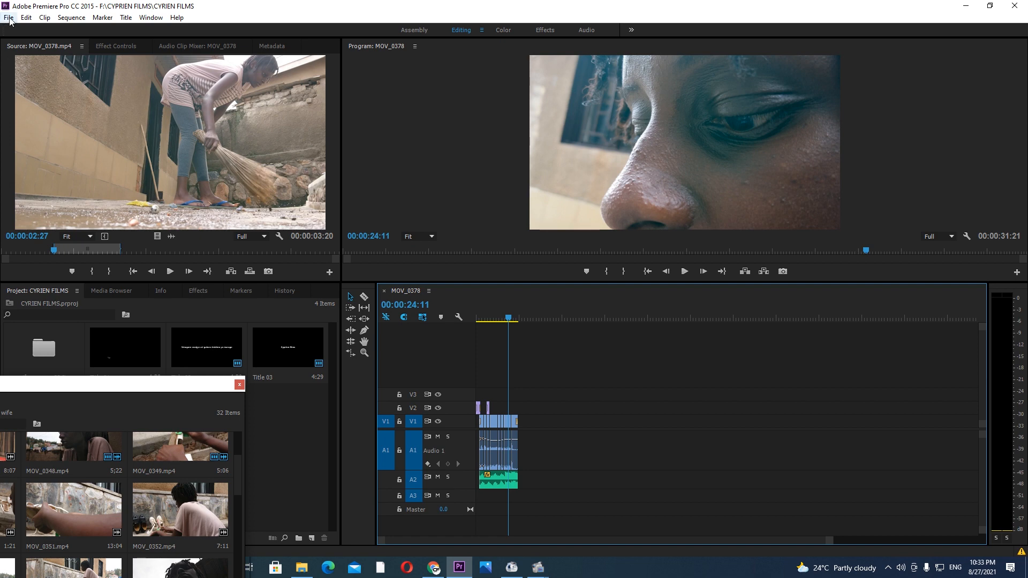
{"action": "left_click", "coordinate": [9, 18]}
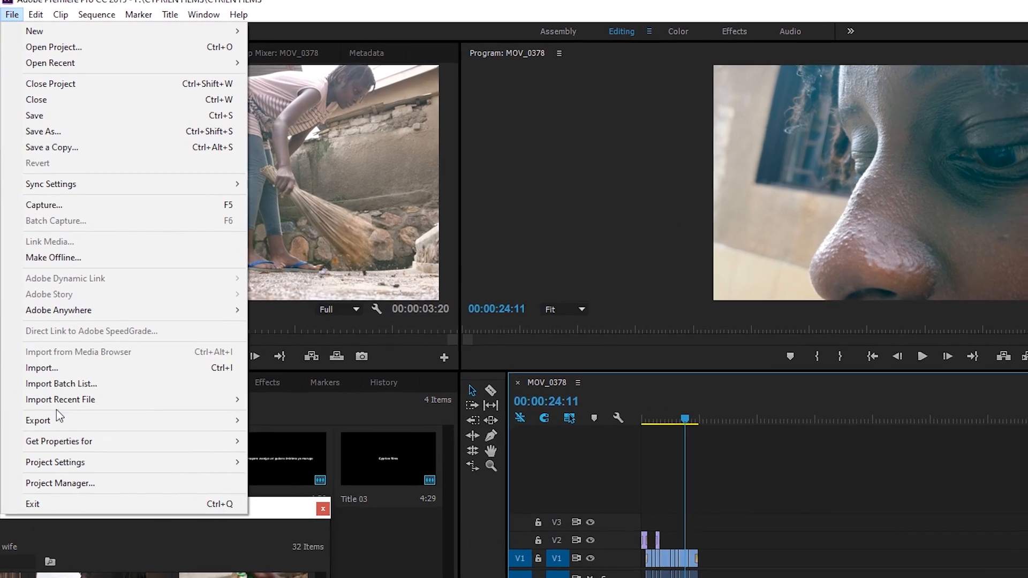
{"action": "mouse_move", "coordinate": [54, 408]}
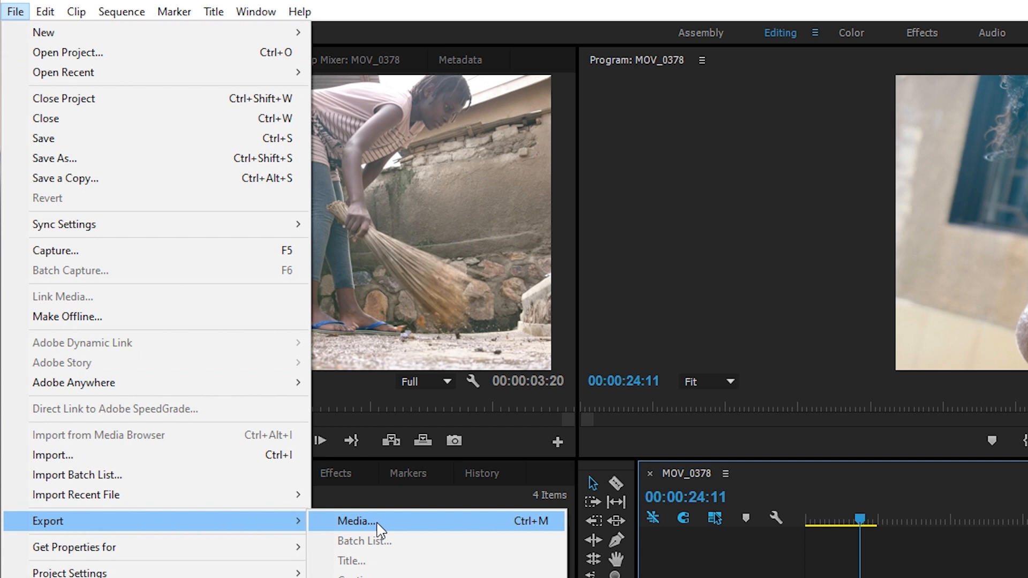
{"action": "left_click", "coordinate": [378, 525]}
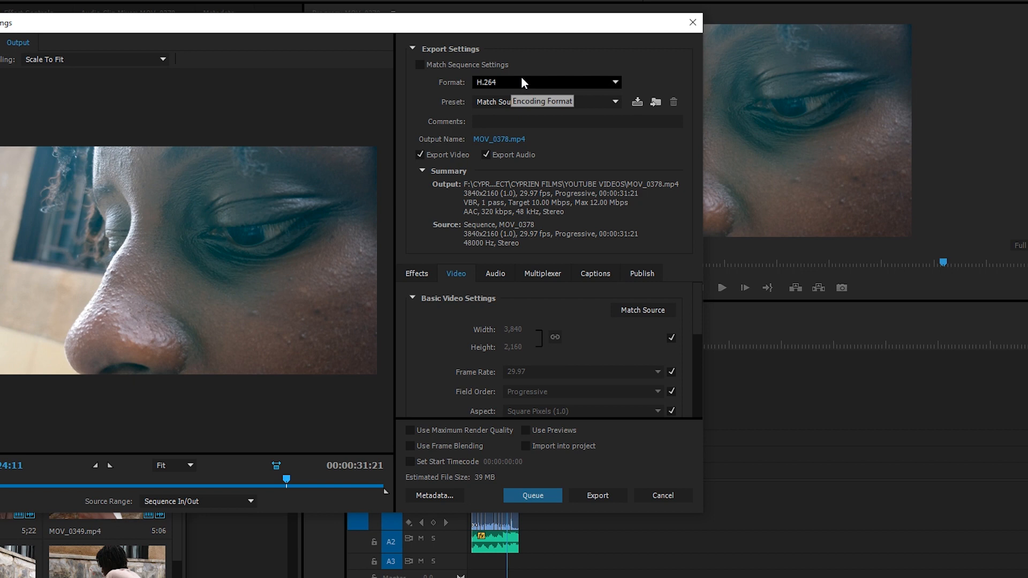
{"action": "left_click", "coordinate": [515, 82]}
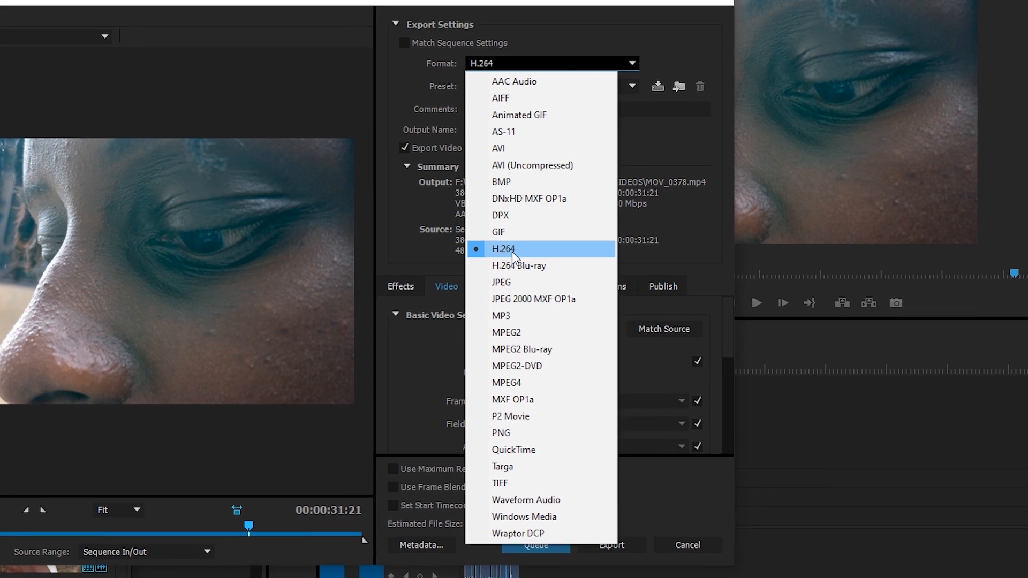
{"action": "left_click", "coordinate": [511, 251]}
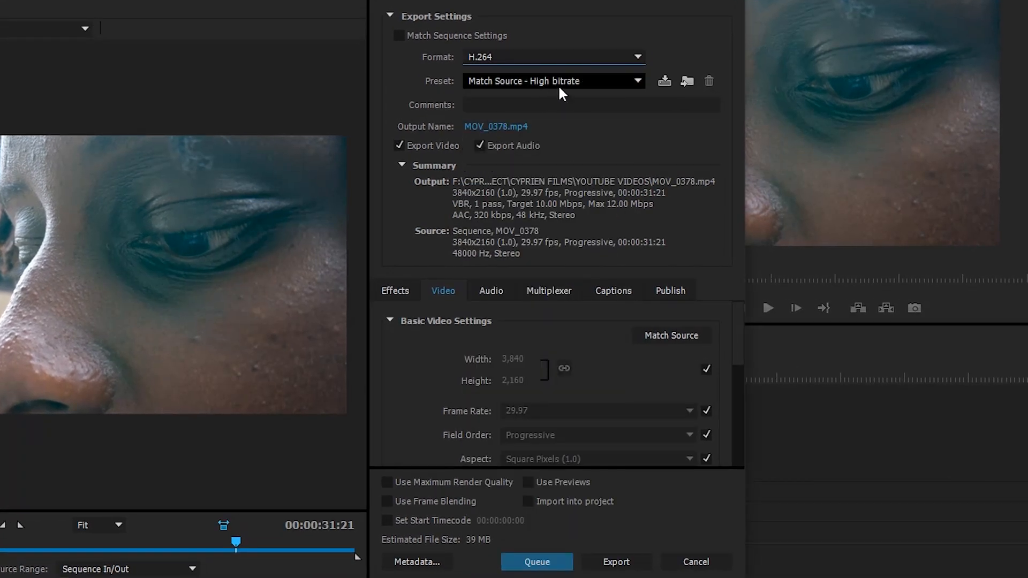
Step: Browse the H.264 export presets and choose HD 1080p 25
{"action": "left_click", "coordinate": [596, 79]}
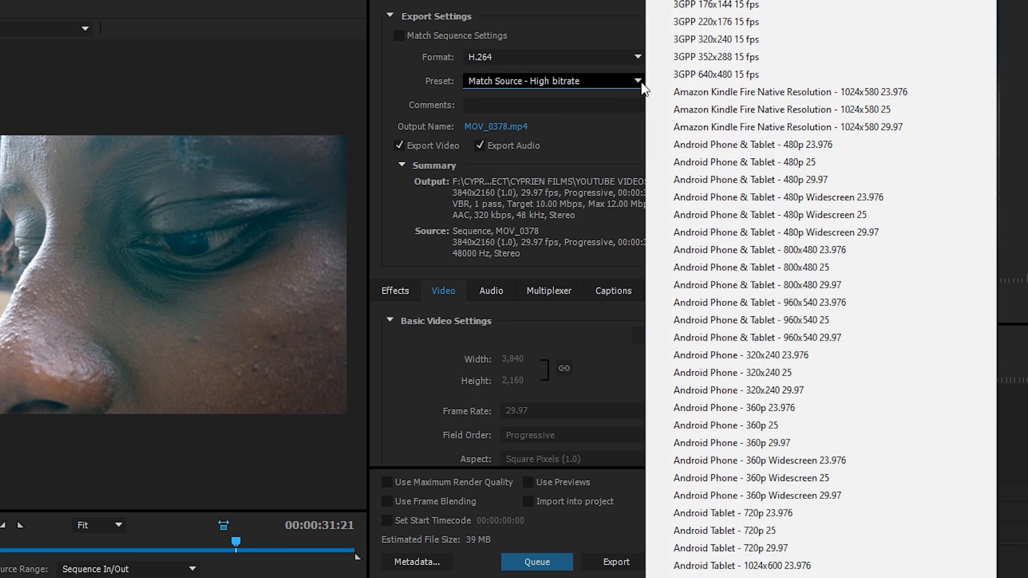
{"action": "left_click", "coordinate": [569, 80]}
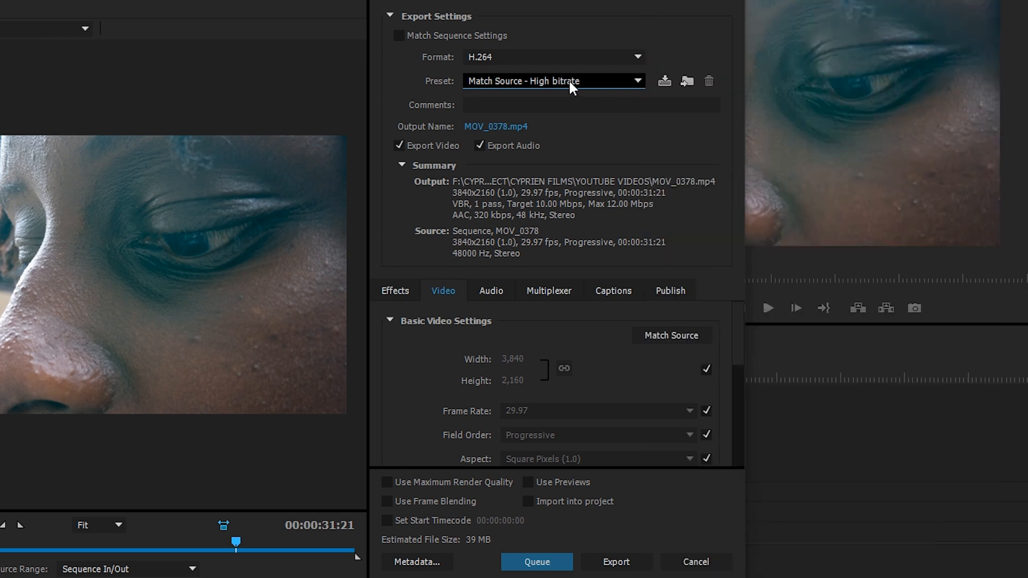
{"action": "left_click", "coordinate": [573, 81]}
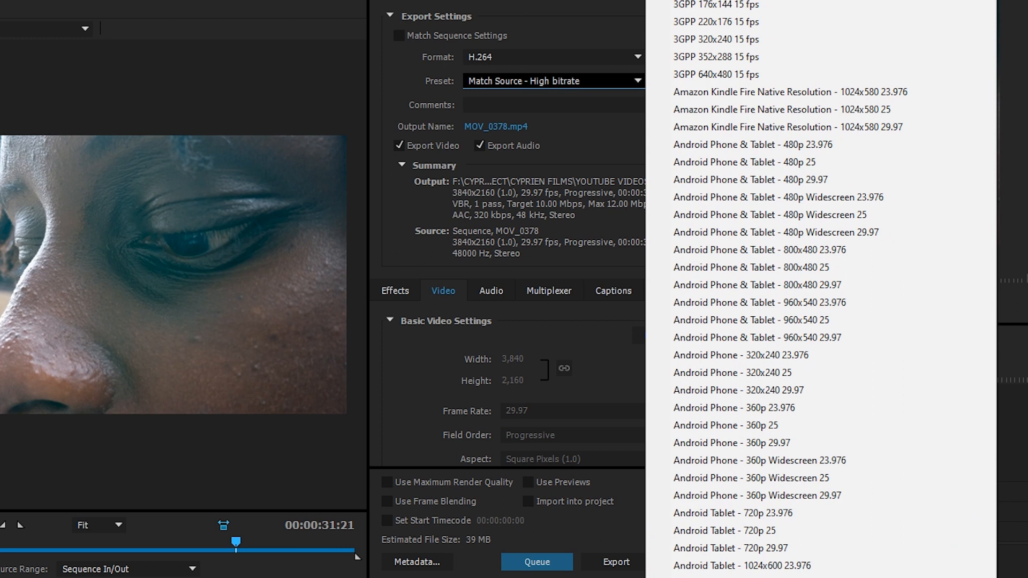
{"action": "scroll", "coordinate": [819, 289], "scroll_direction": "down", "scroll_amount": 1}
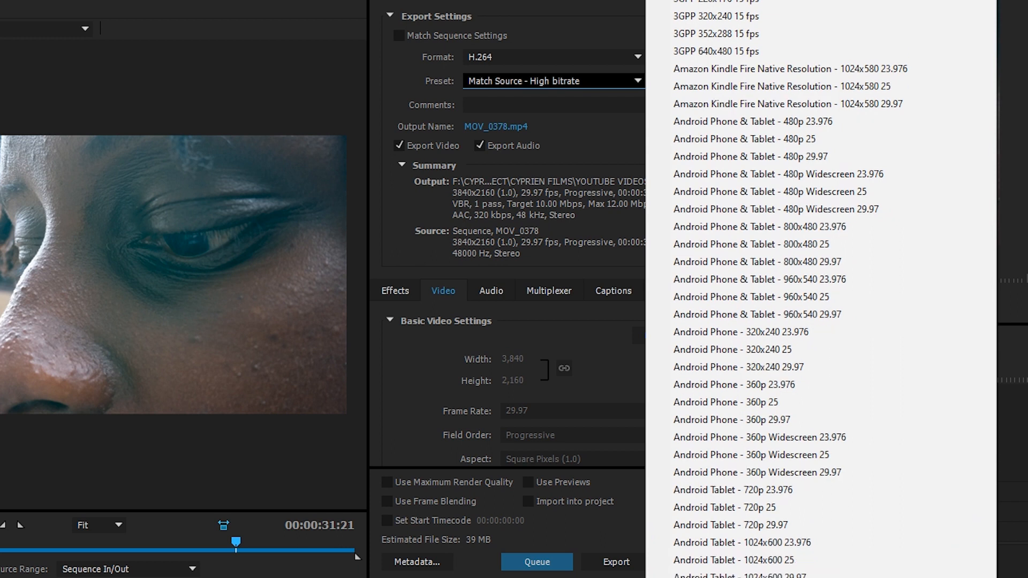
{"action": "scroll", "coordinate": [750, 474], "scroll_direction": "down", "scroll_amount": 5}
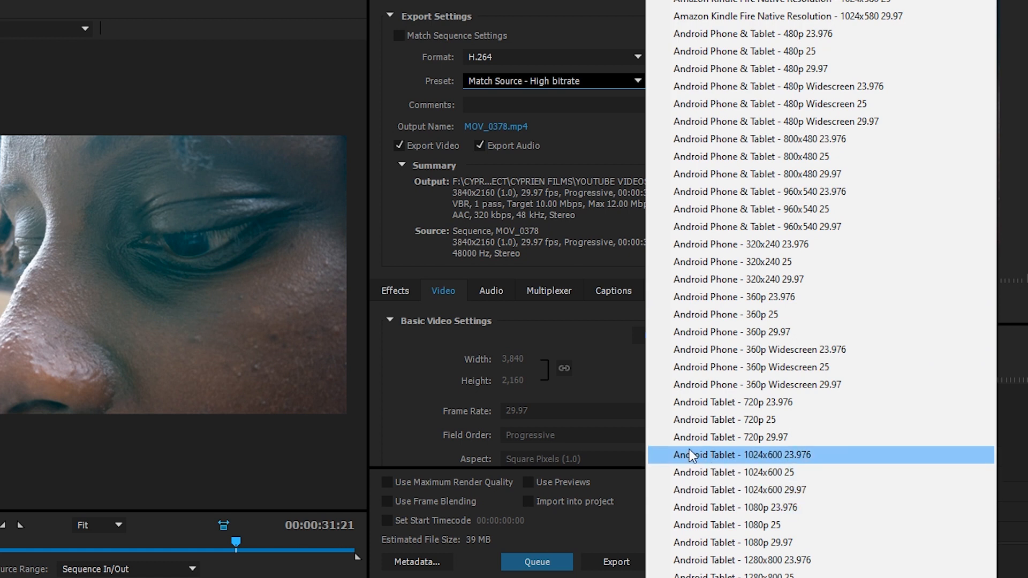
{"action": "scroll", "coordinate": [737, 530], "scroll_direction": "down", "scroll_amount": 5}
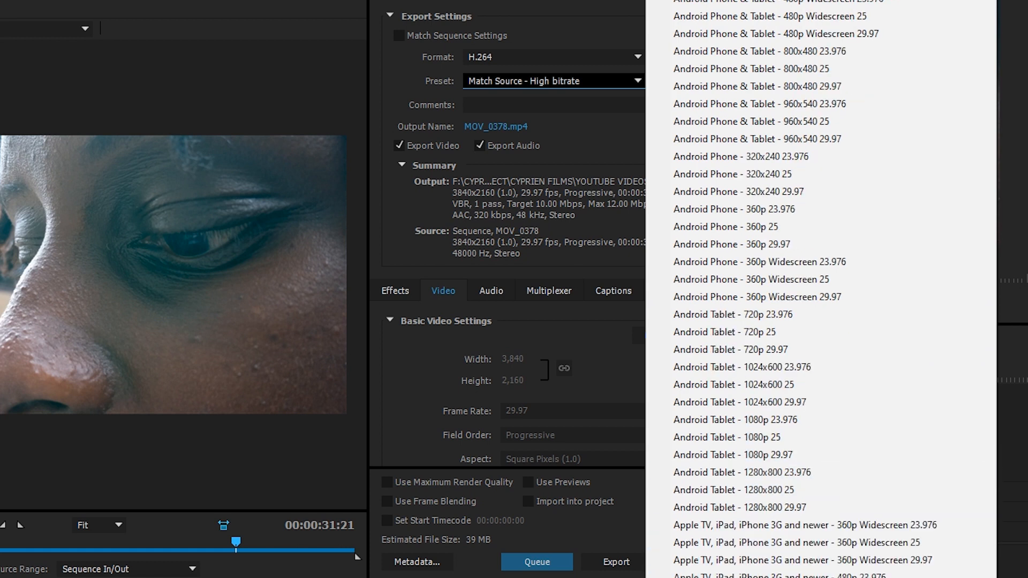
{"action": "scroll", "coordinate": [738, 531], "scroll_direction": "down", "scroll_amount": 12}
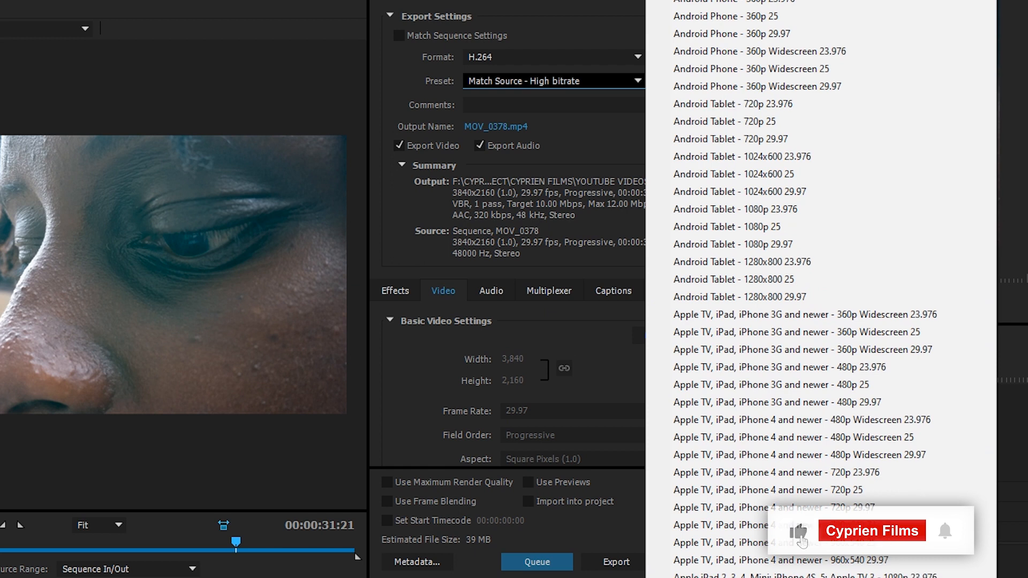
{"action": "scroll", "coordinate": [738, 530], "scroll_direction": "down", "scroll_amount": 12}
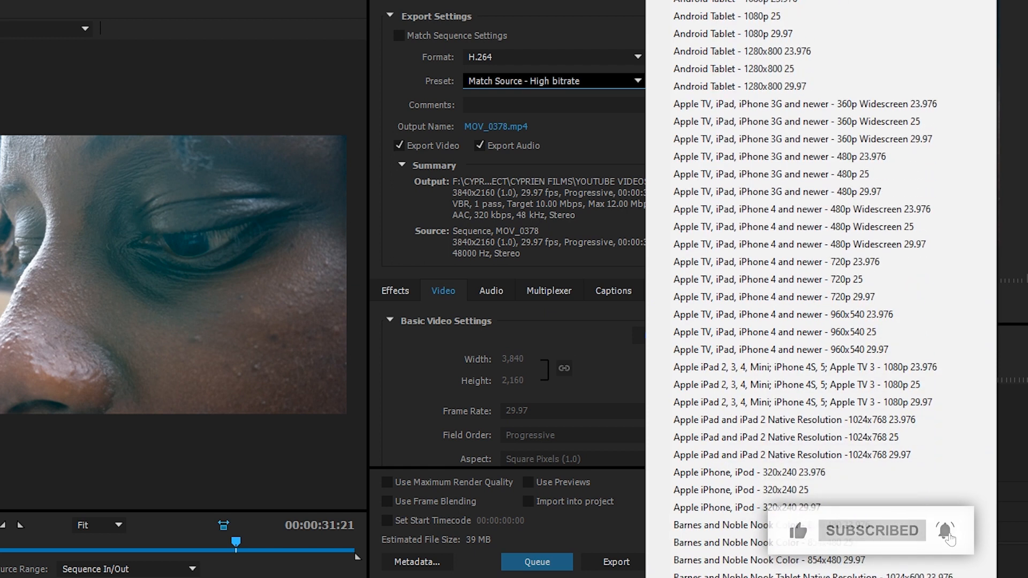
{"action": "scroll", "coordinate": [738, 530], "scroll_direction": "down", "scroll_amount": 11}
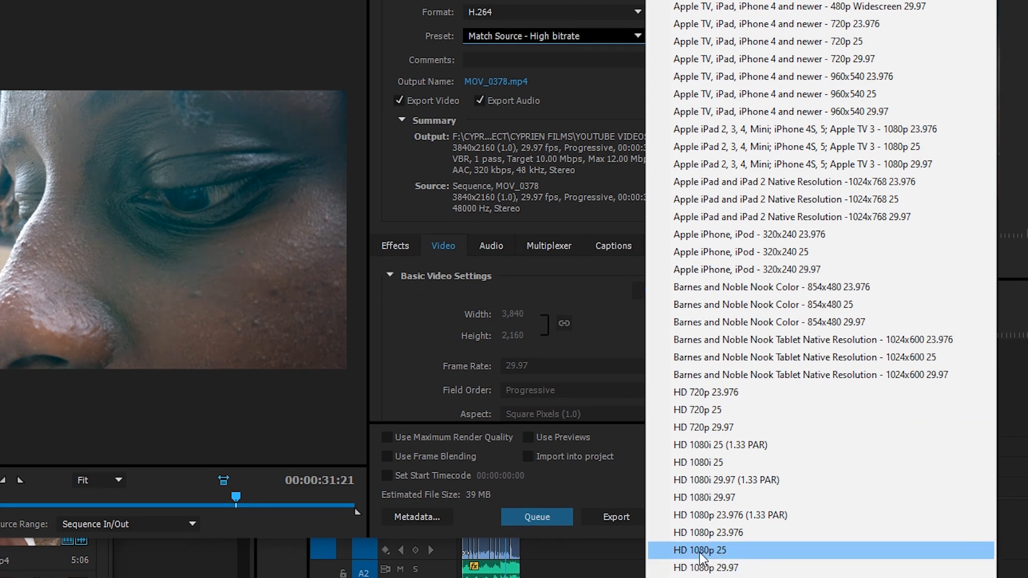
{"action": "left_click", "coordinate": [699, 551]}
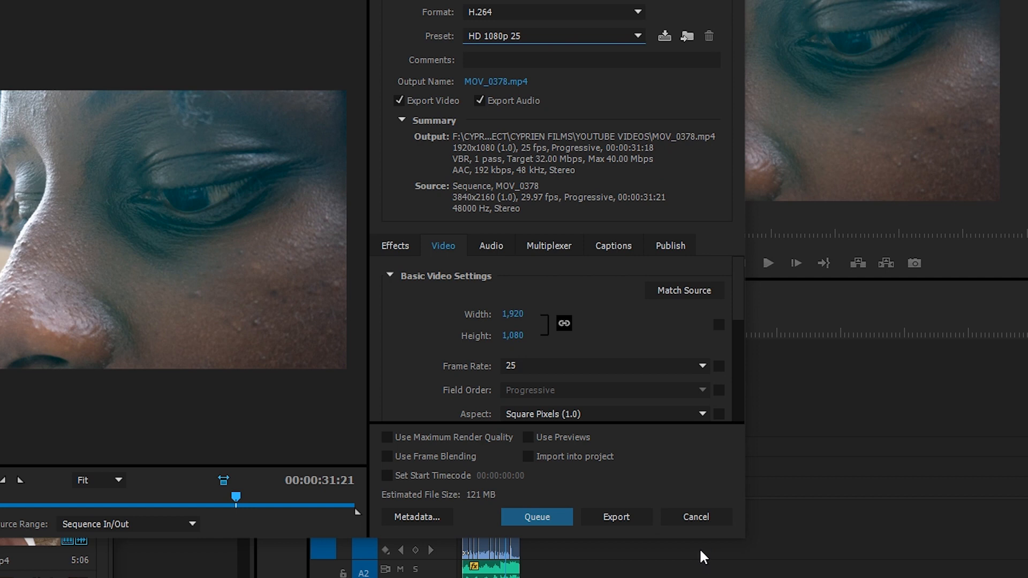
Step: Set the export preset to Match Source - High bitrate and move the Export Settings window aside
{"action": "left_click", "coordinate": [513, 30]}
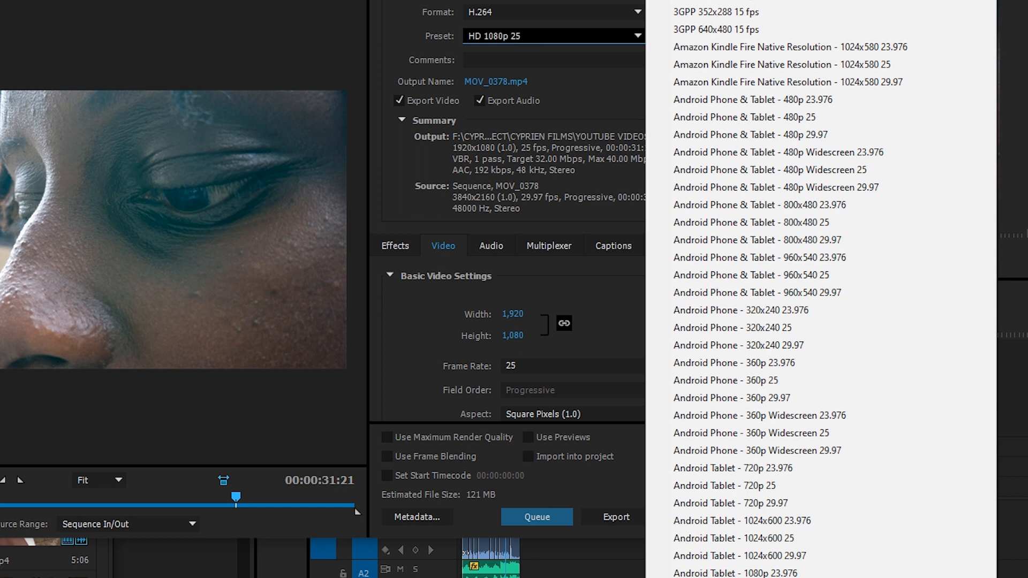
{"action": "left_click", "coordinate": [713, 1]}
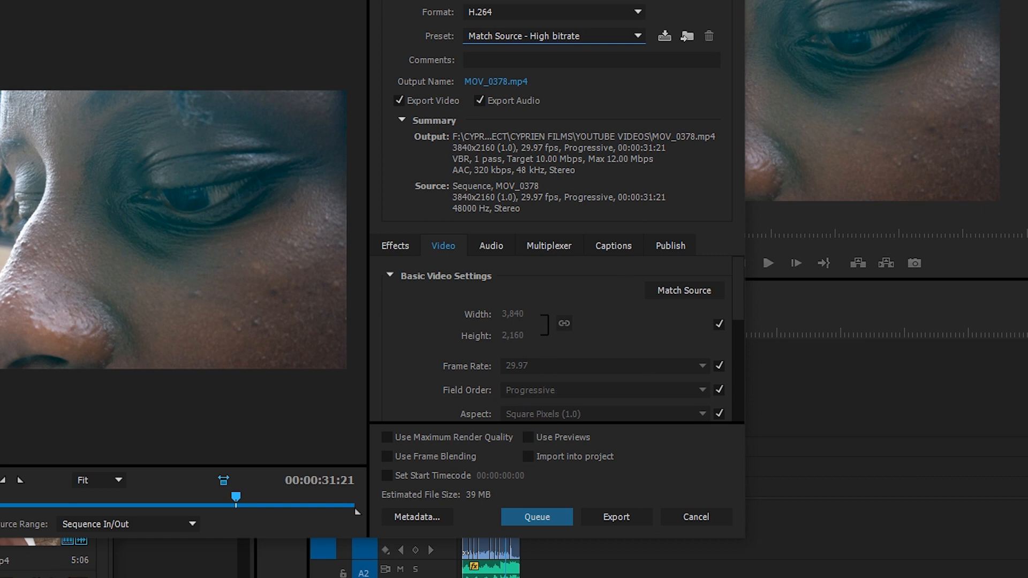
{"action": "left_click_drag", "start_coordinate": [577, 0], "coordinate": [437, 0]}
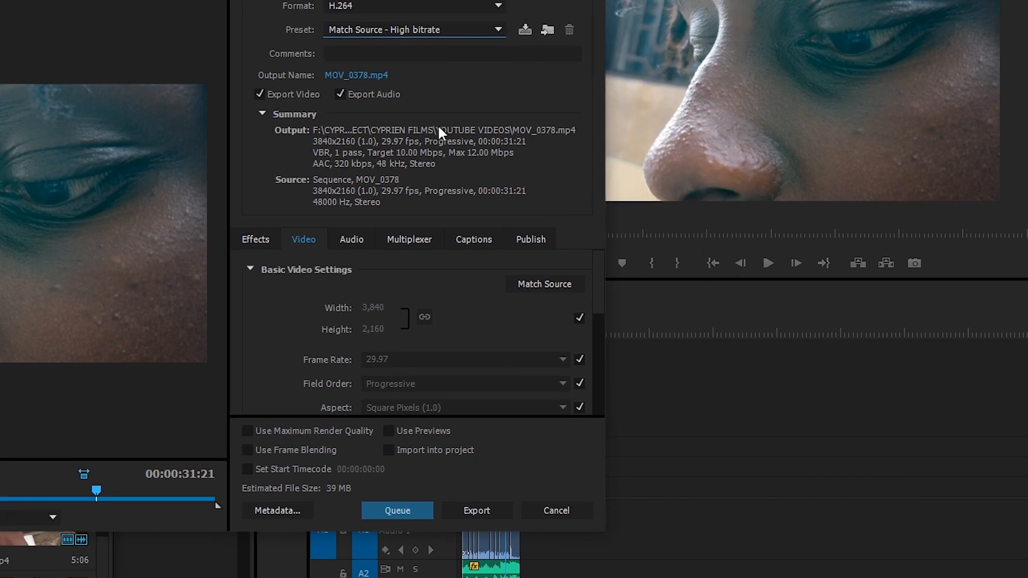
Step: Name the output file MY WIFE VIDEO TEST1 in the YOUTUBE VIDEOS folder and export the sequence
{"action": "left_click", "coordinate": [361, 76]}
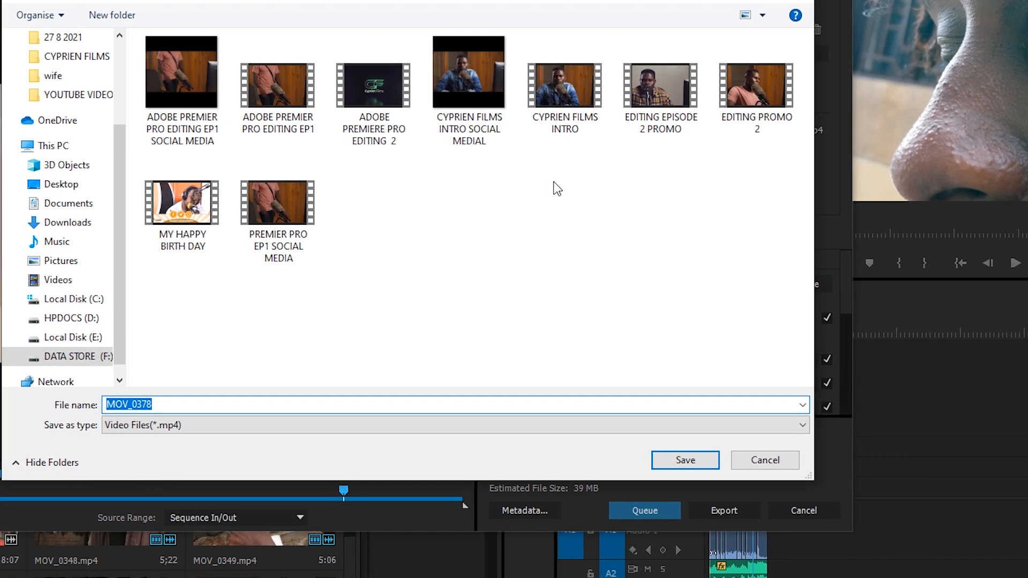
{"action": "type", "text": "M"}
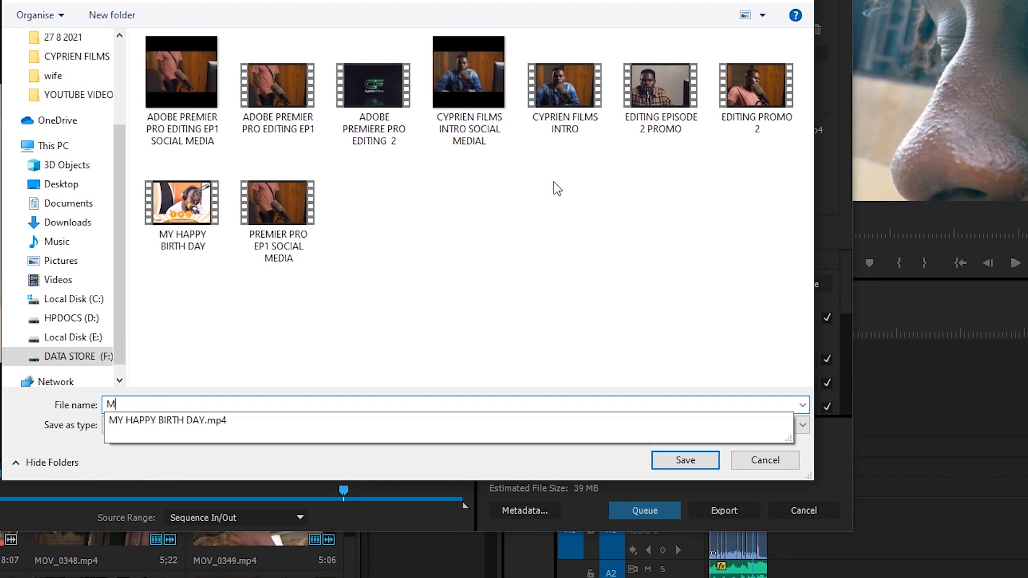
{"action": "type", "text": "Y WIFE VIDEO TEST1"}
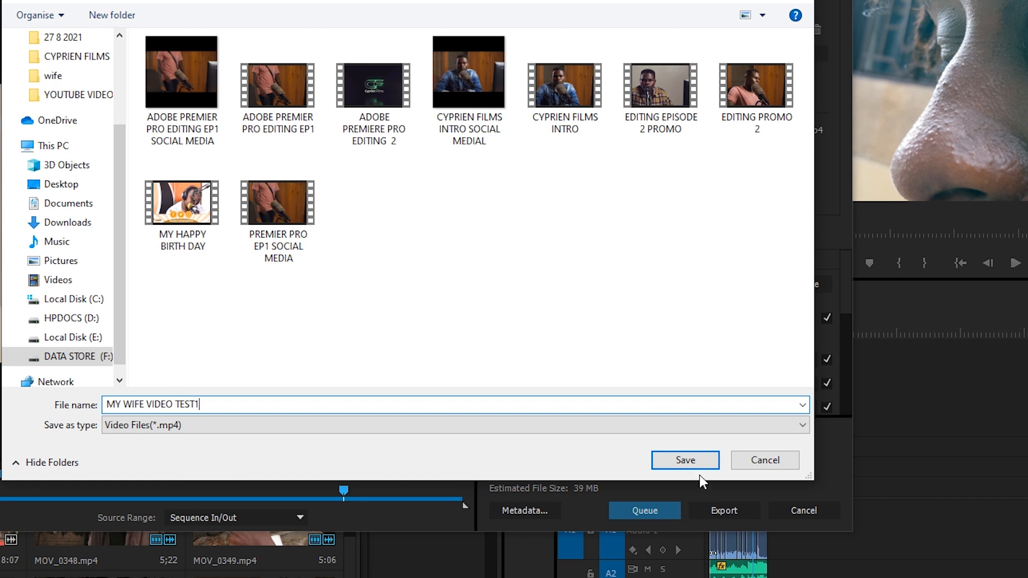
{"action": "left_click", "coordinate": [693, 462]}
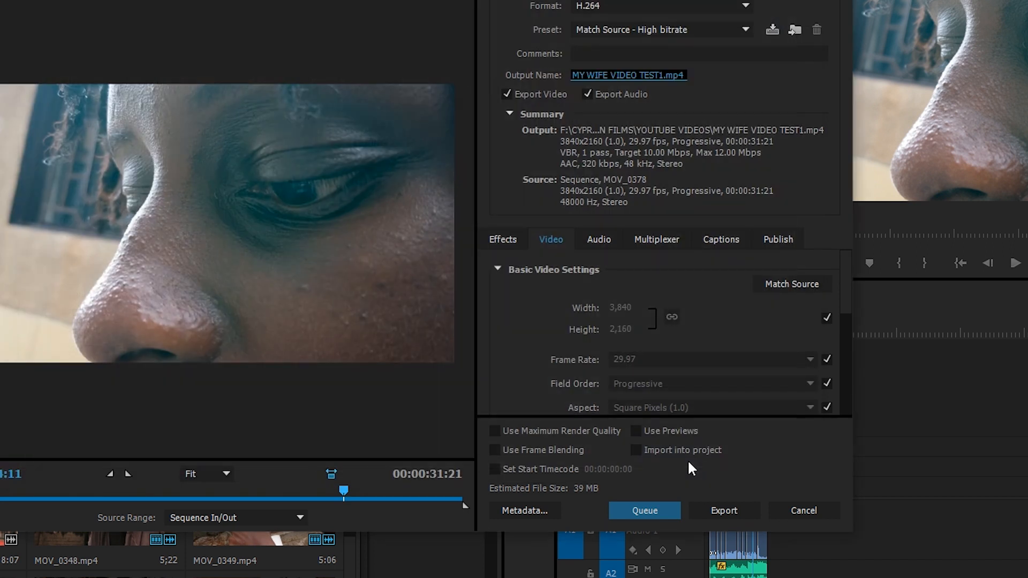
{"action": "left_click", "coordinate": [730, 505]}
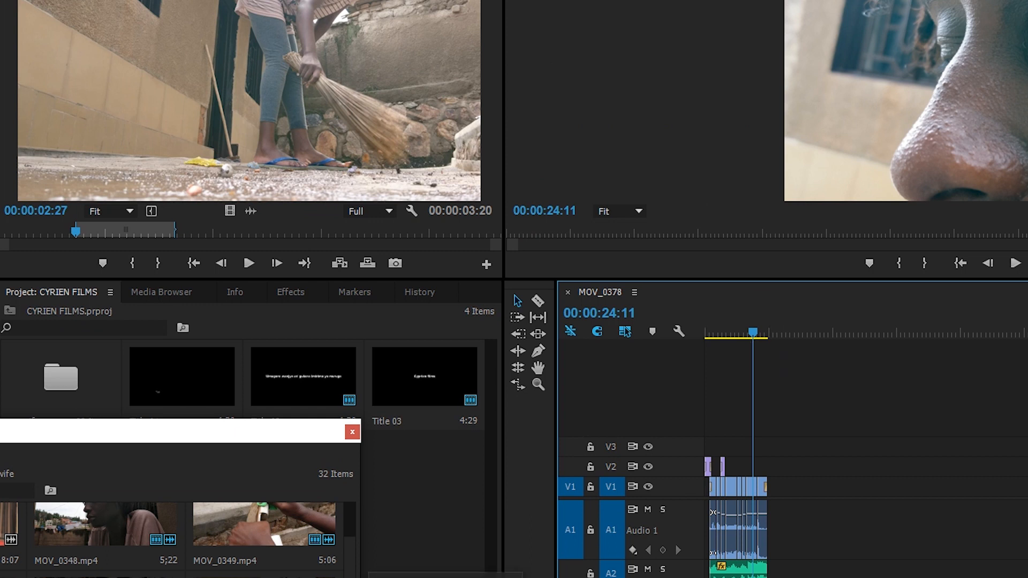
Step: Switch to File Explorer and find the exported MY WIFE VIDEO TEST1 video in CYPRIEN FILMS > YOUTUBE VIDEOS
{"action": "left_click", "coordinate": [445, 577]}
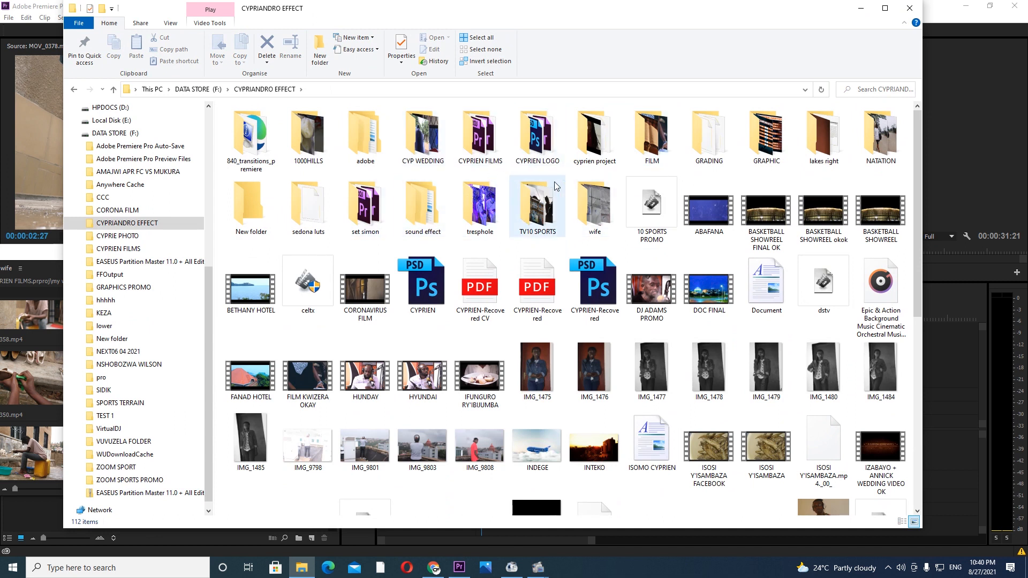
{"action": "double_click", "coordinate": [484, 140]}
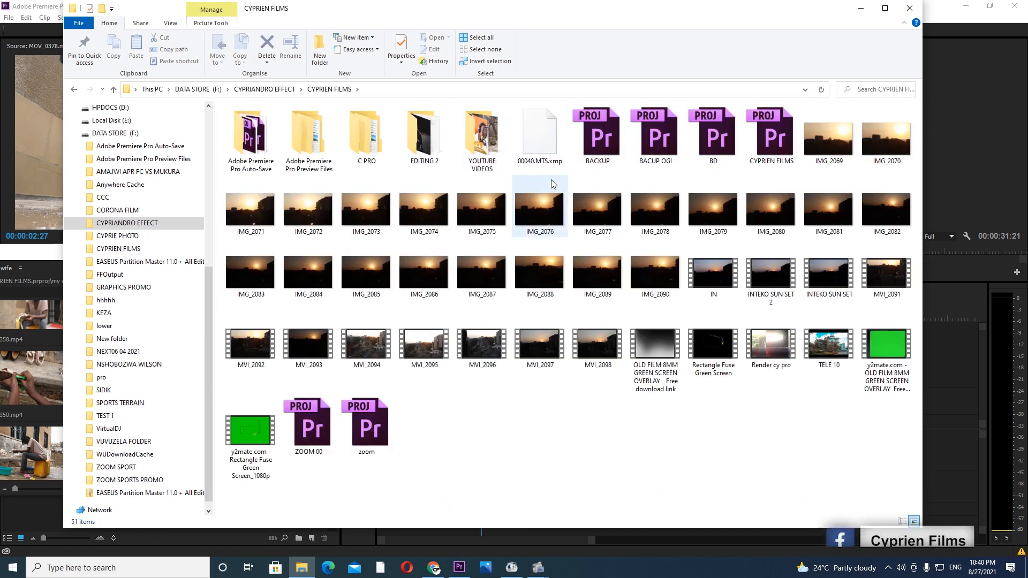
{"action": "double_click", "coordinate": [485, 141]}
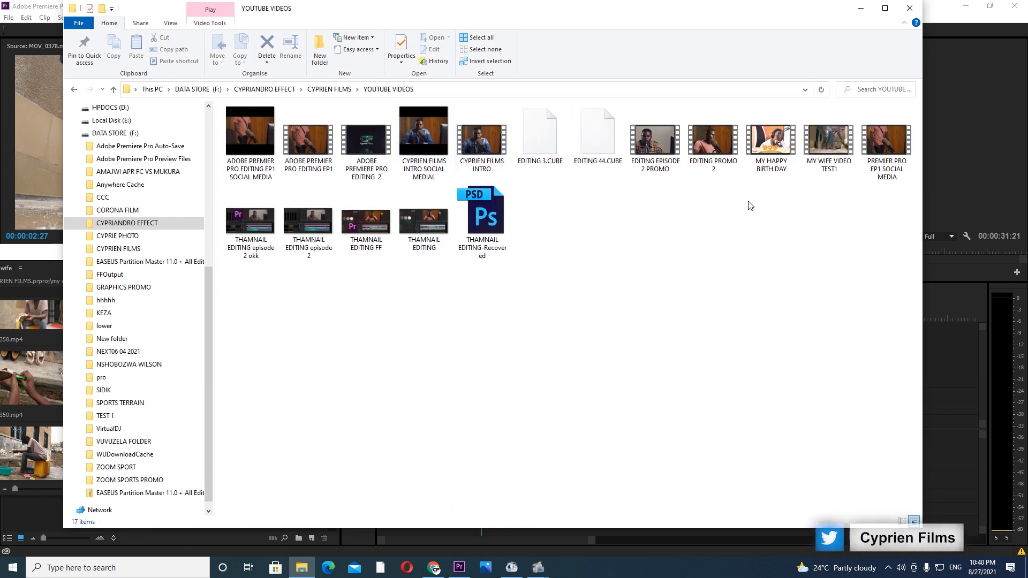
{"action": "left_click", "coordinate": [827, 139]}
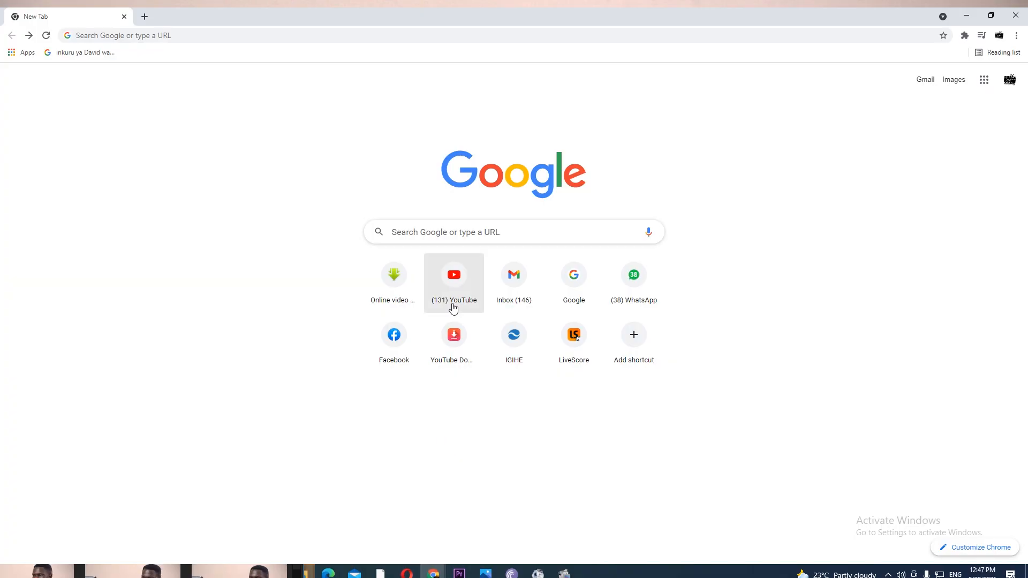
Step: Open YouTube in Chrome and search for "cyprien films"
{"action": "left_click", "coordinate": [454, 283]}
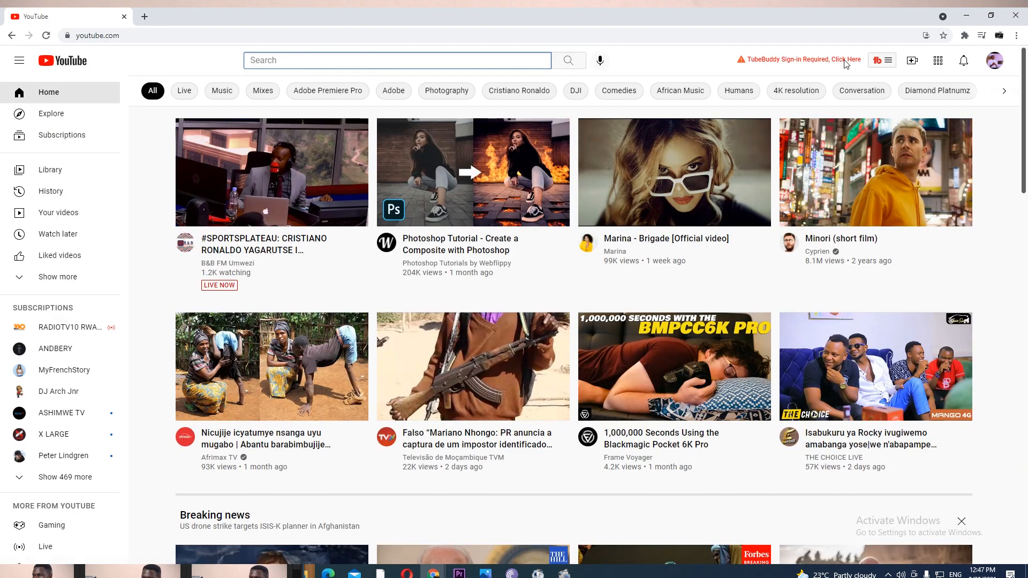
{"action": "type", "text": "c"}
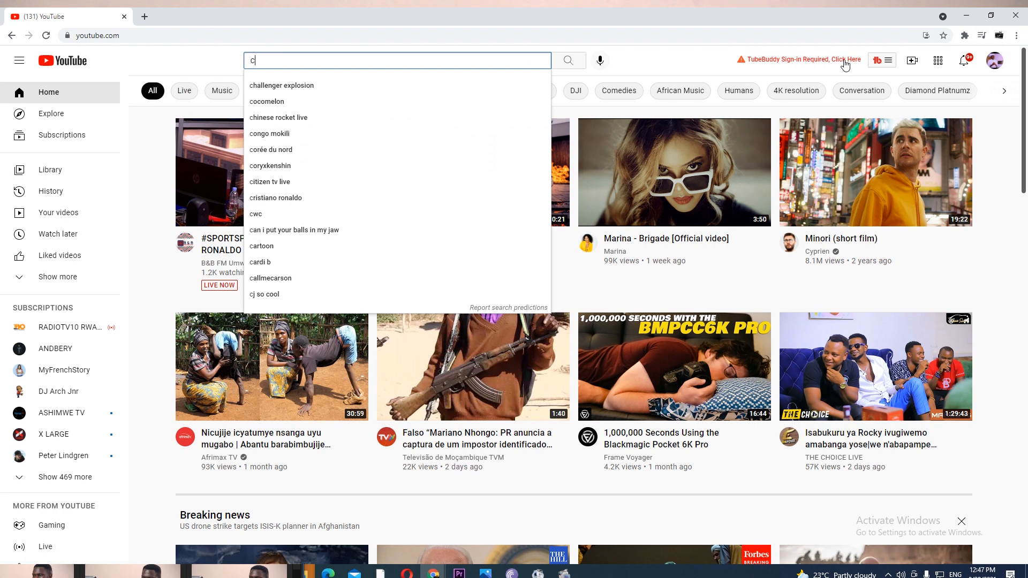
{"action": "type", "text": "y"}
{"action": "type", "text": "pe"}
{"action": "key", "text": "BackSpace"}
{"action": "key", "text": "BackSpace"}
{"action": "key", "text": "BackSpace"}
{"action": "key", "text": "BackSpace"}
{"action": "type", "text": "cypri"}
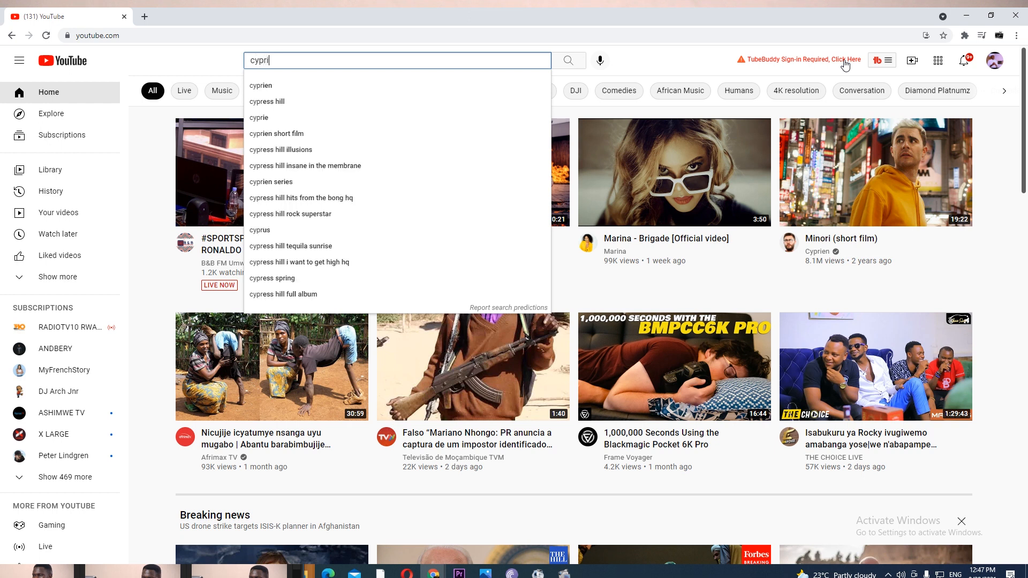
{"action": "type", "text": "en films"}
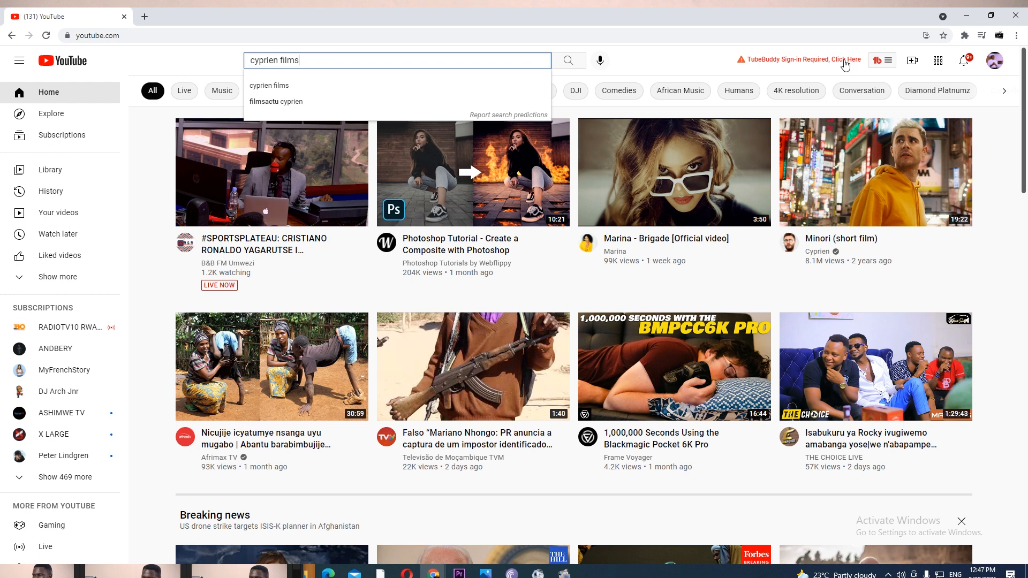
{"action": "key", "text": "Return"}
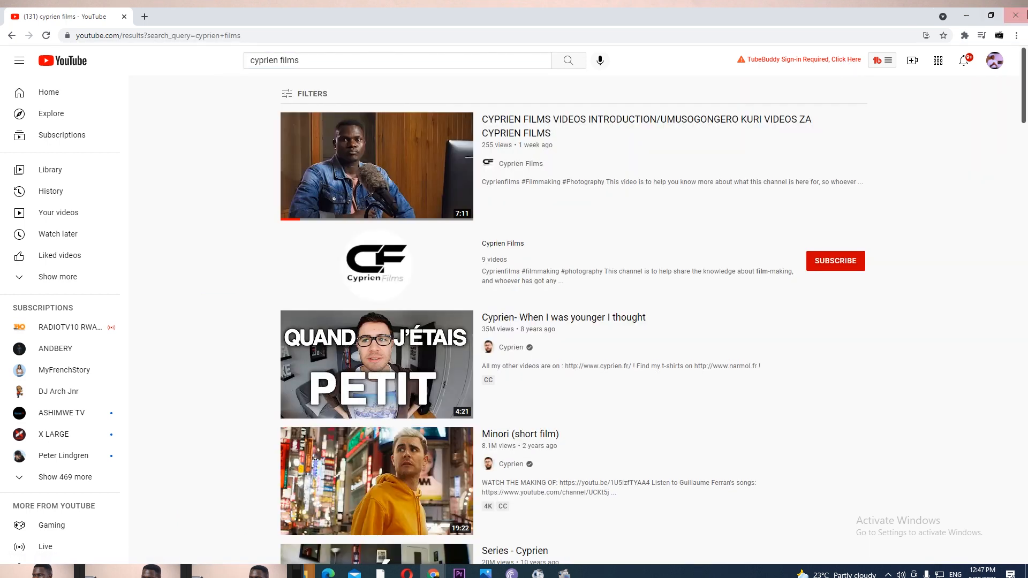
Step: Open the Cyprien Films channel, subscribe to it and turn on all notifications
{"action": "left_click", "coordinate": [516, 164]}
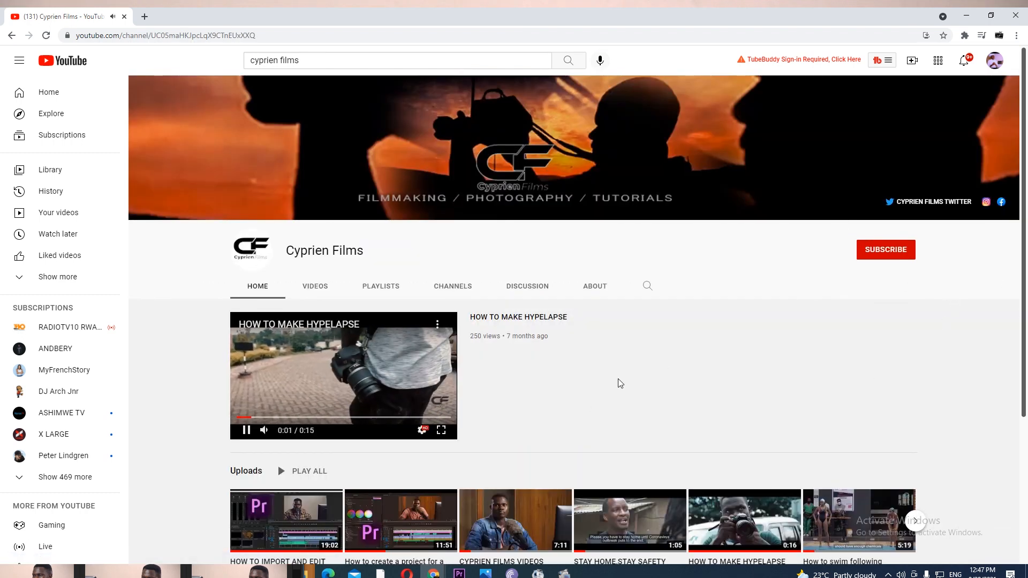
{"action": "left_click", "coordinate": [881, 254]}
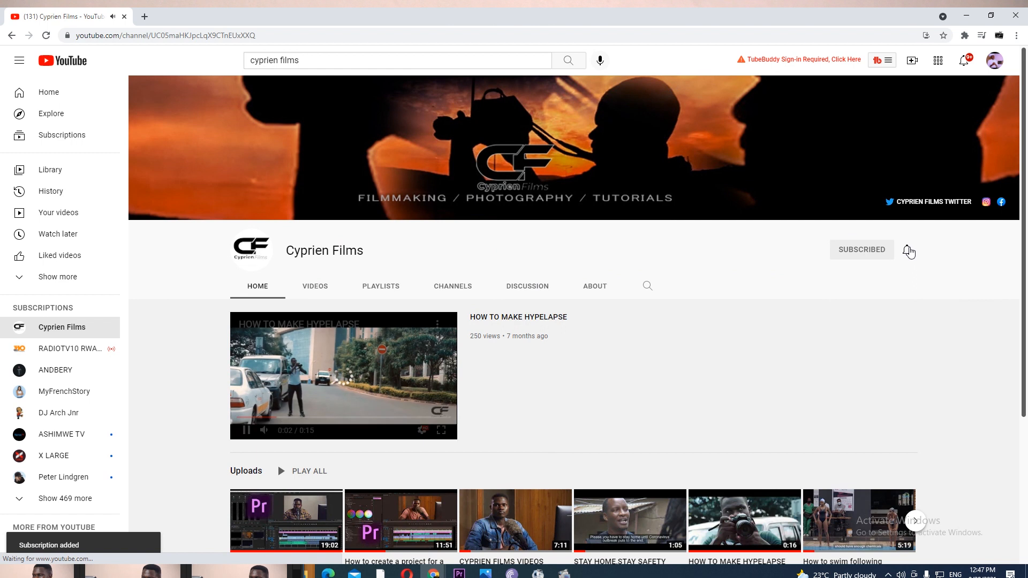
{"action": "left_click", "coordinate": [909, 252]}
{"action": "left_click", "coordinate": [923, 272]}
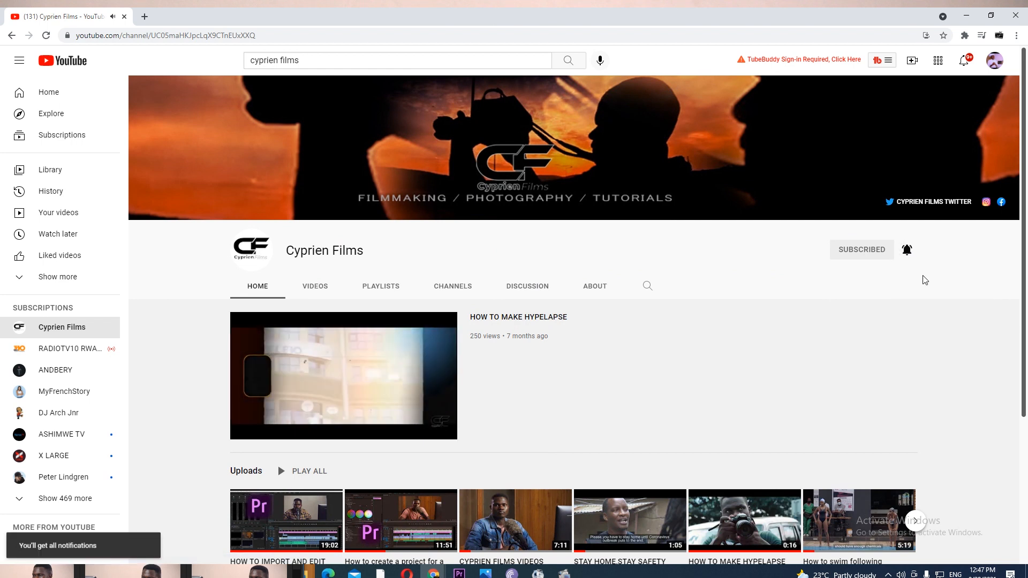